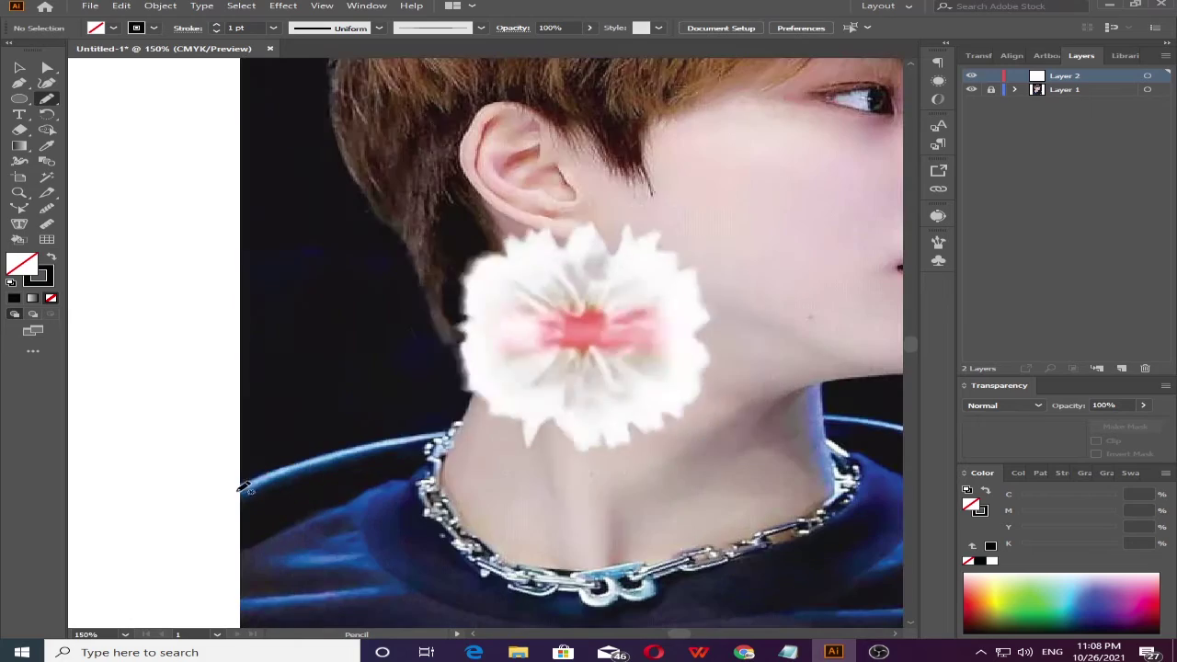
# - Trace the outline from the shoulder up the neck and past the nose toward the lips
pyautogui.moveTo(237, 485); pyautogui.dragTo(465, 400)
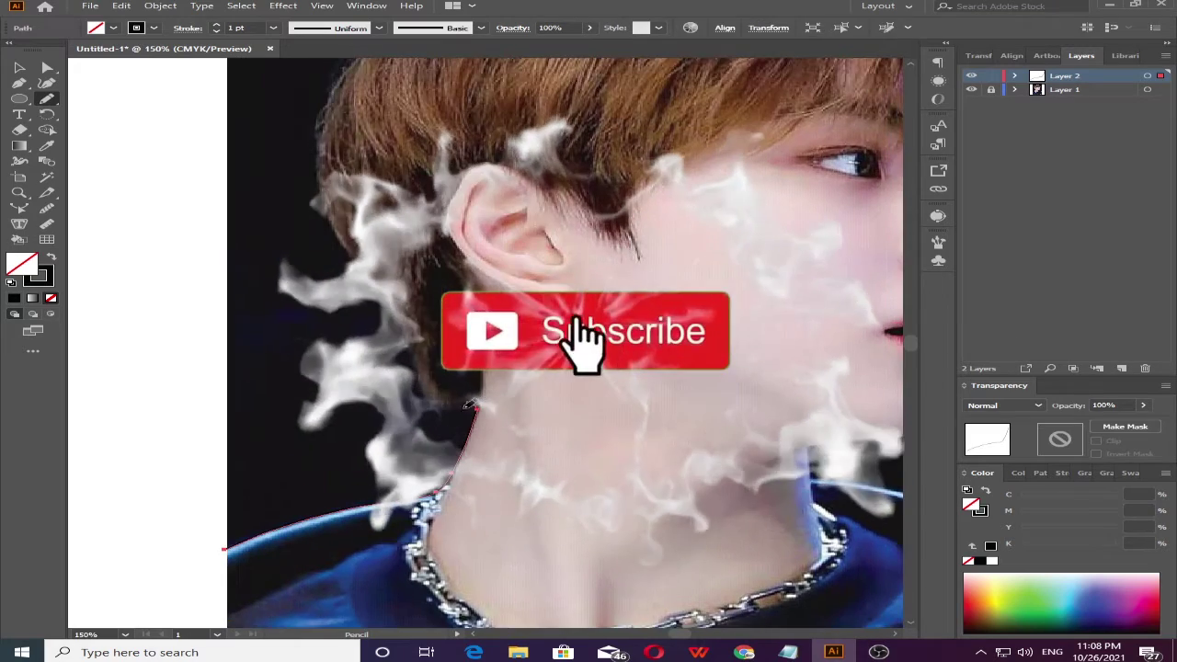
pyautogui.moveTo(391, 213); pyautogui.dragTo(388, 346)
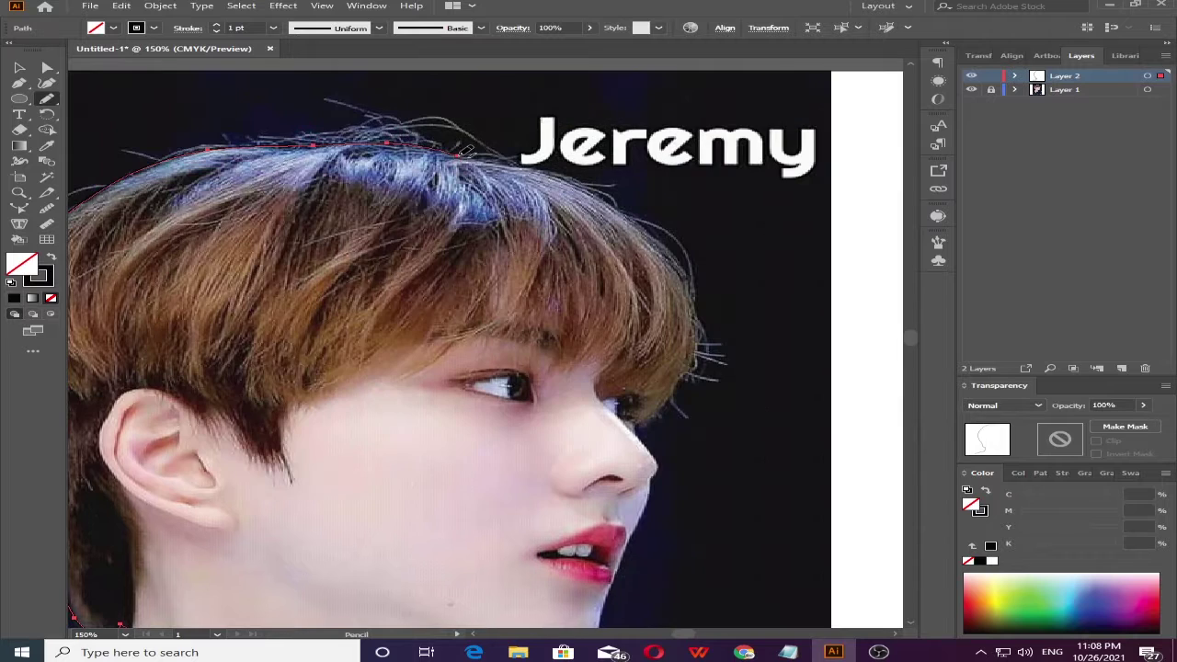
pyautogui.moveTo(674, 397); pyautogui.dragTo(591, 230)
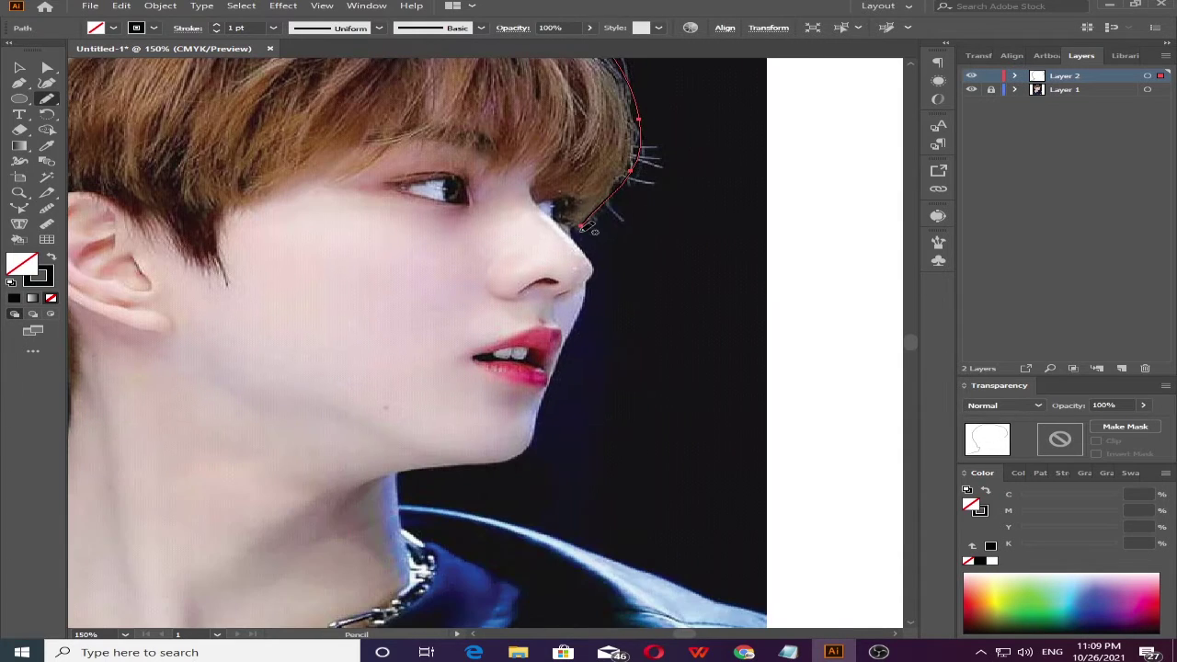
pyautogui.scroll(4, 534, 253)
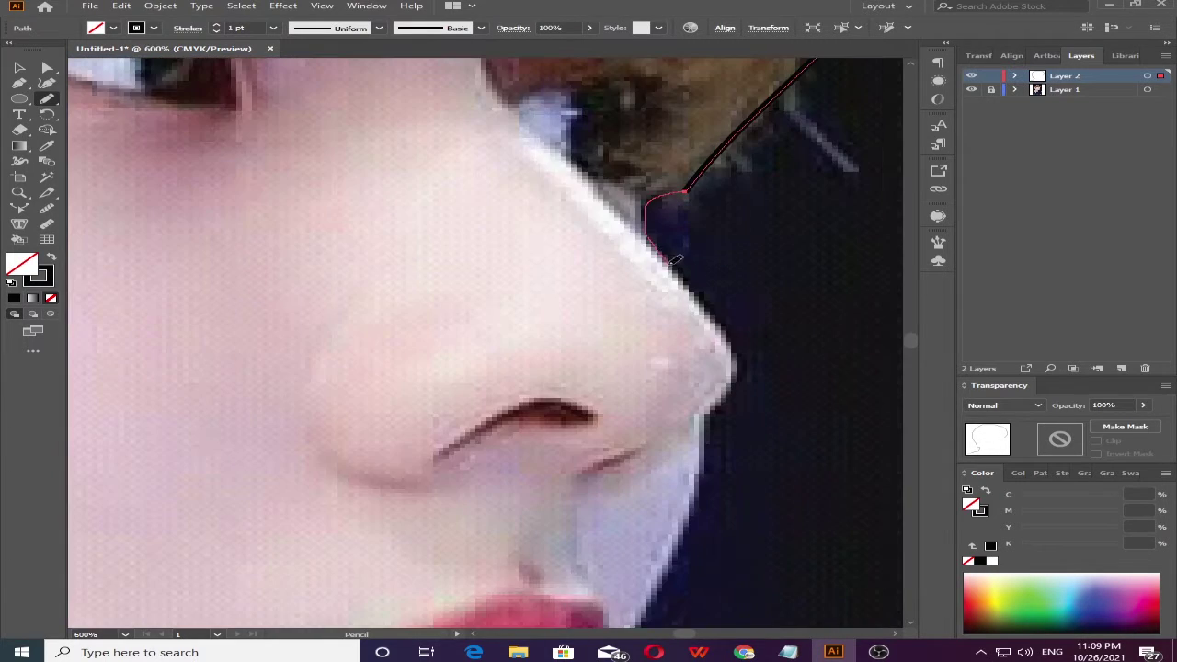
pyautogui.moveTo(736, 375); pyautogui.dragTo(479, 189)
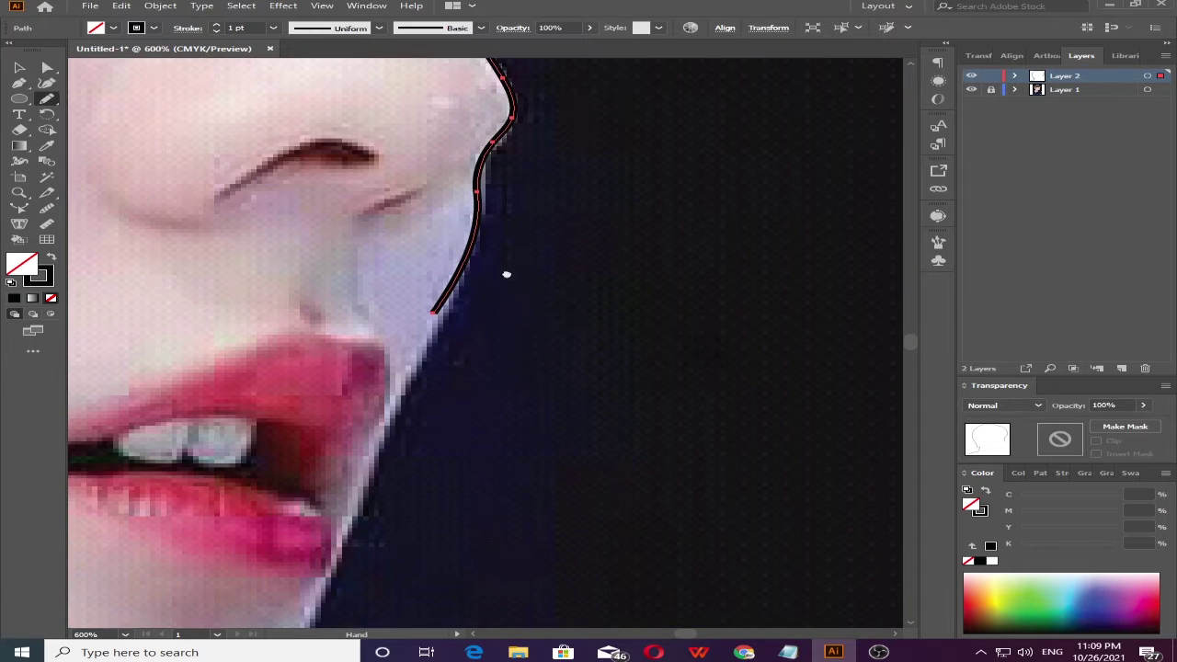
pyautogui.moveTo(421, 340); pyautogui.dragTo(477, 238)
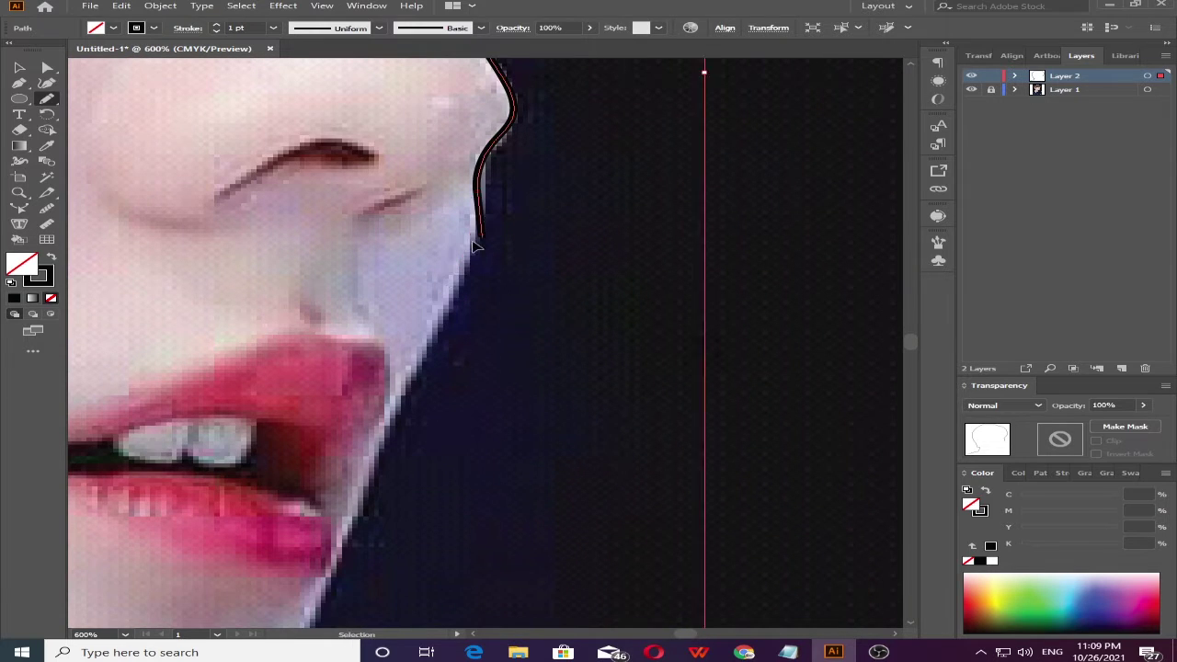
pyautogui.moveTo(376, 443); pyautogui.dragTo(485, 186)
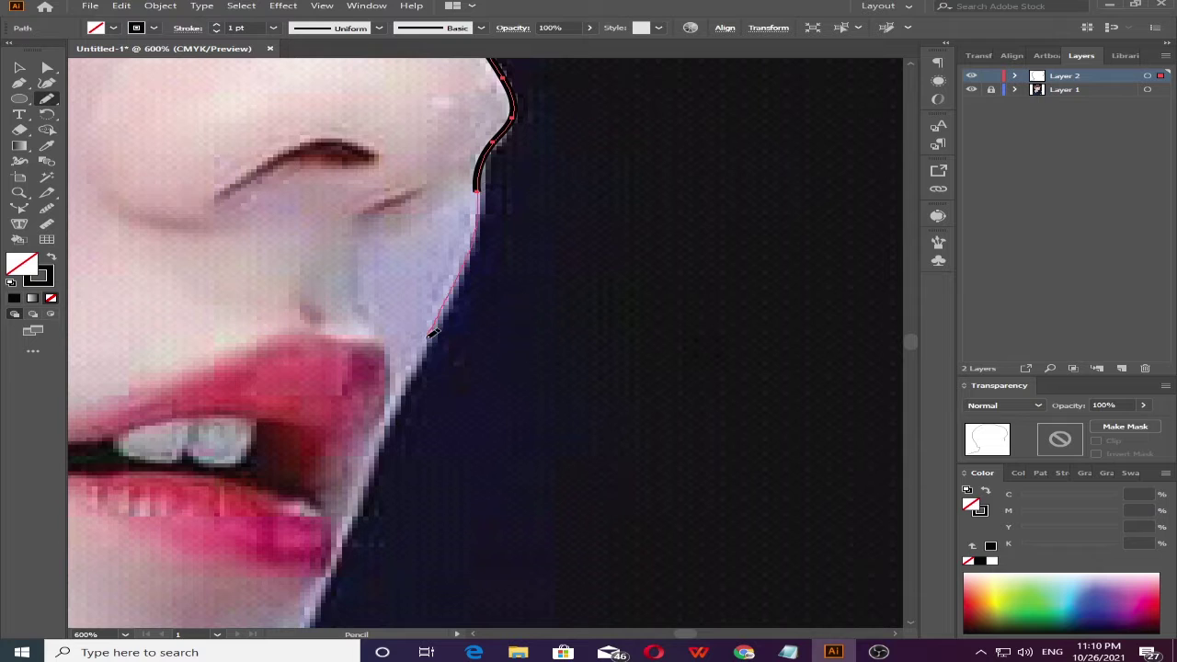
pyautogui.moveTo(429, 336); pyautogui.dragTo(418, 349)
pyautogui.moveTo(389, 430); pyautogui.dragTo(354, 506)
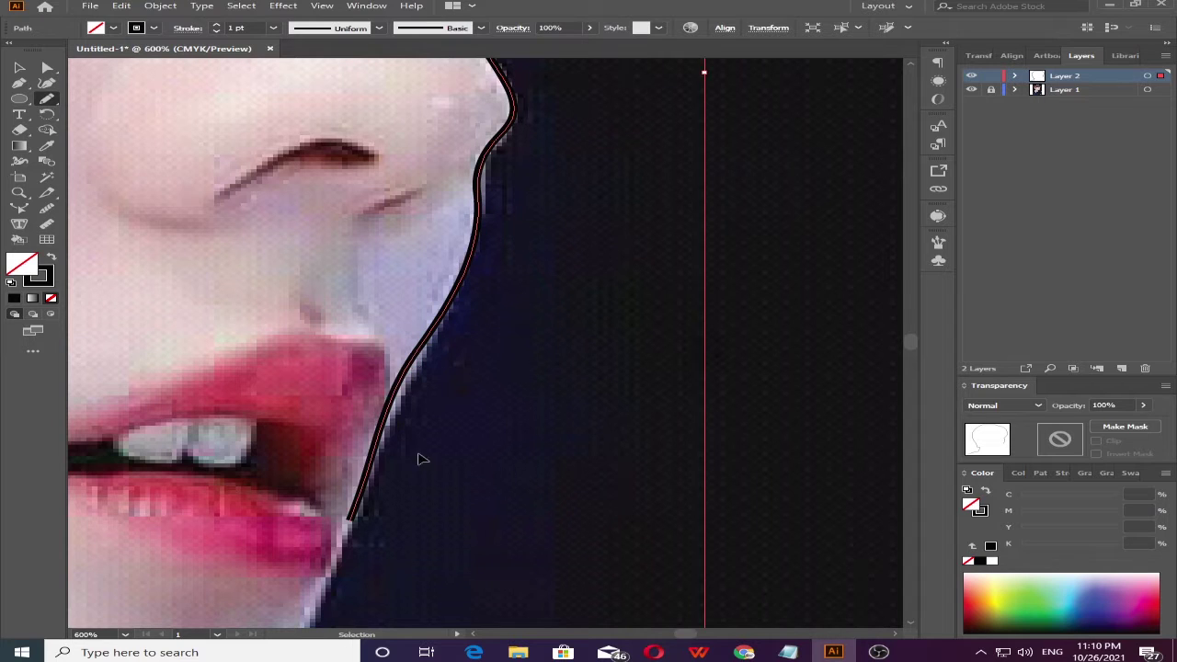
pyautogui.hotkey('ctrl', 'z')
pyautogui.hotkey('ctrl', 'z')
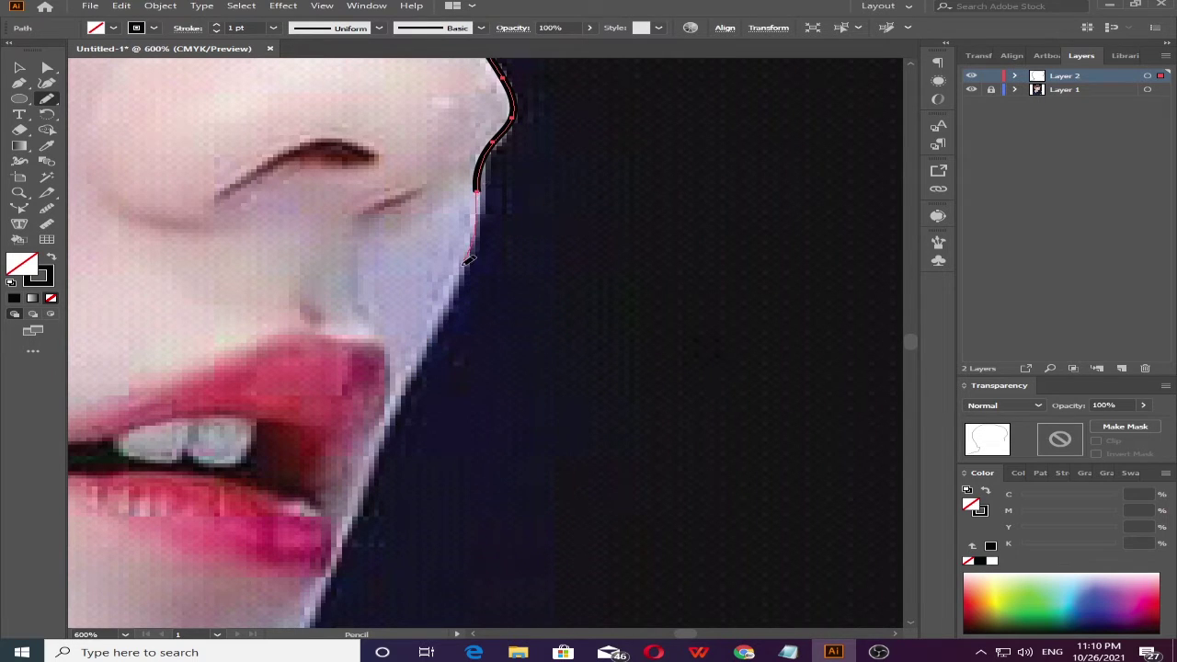
# - Continue the outline along the jaw, around the chin and the blue streak's upper edge
pyautogui.scroll(-3, 330, 581)
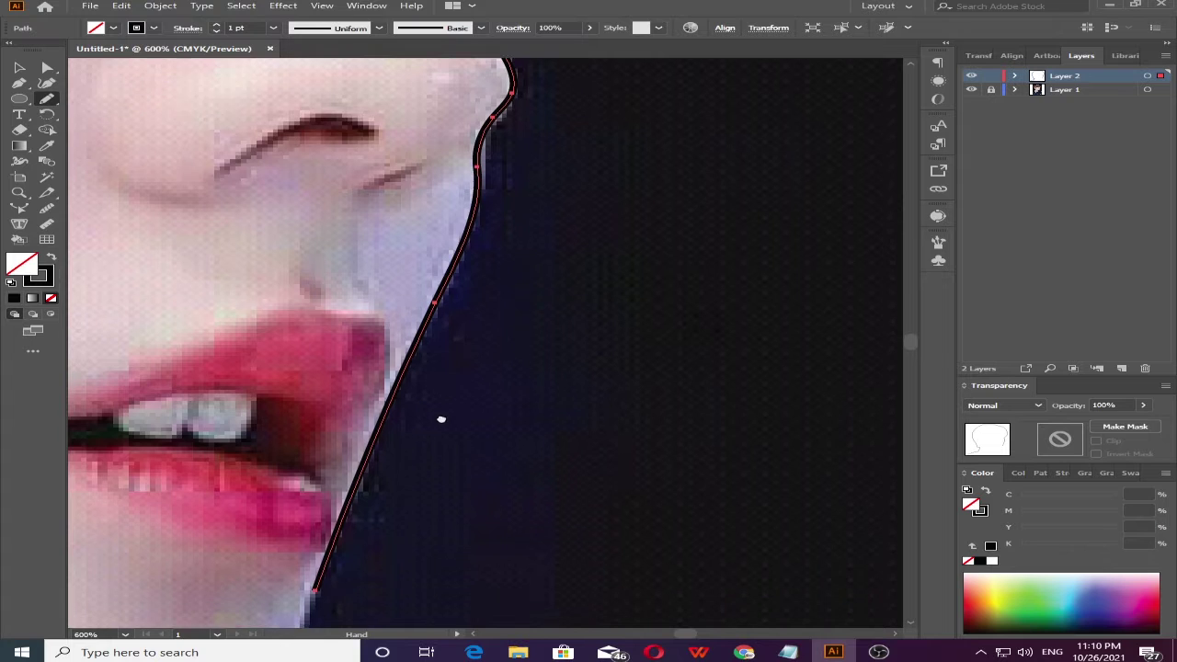
pyautogui.scroll(-3, 314, 359)
pyautogui.moveTo(278, 497); pyautogui.dragTo(267, 517)
pyautogui.scroll(-3, 468, 342)
pyautogui.hscroll(-3, 468, 342)
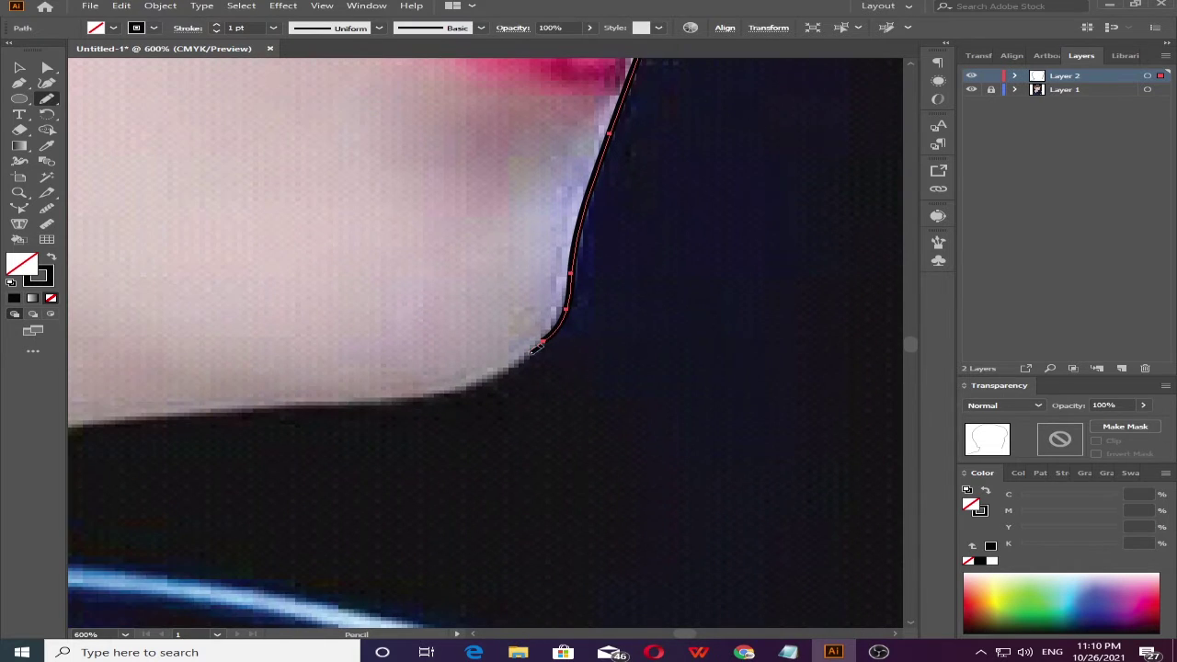
pyautogui.moveTo(271, 402); pyautogui.dragTo(270, 405)
pyautogui.scroll(-2, 272, 401)
pyautogui.hscroll(-4, 271, 402)
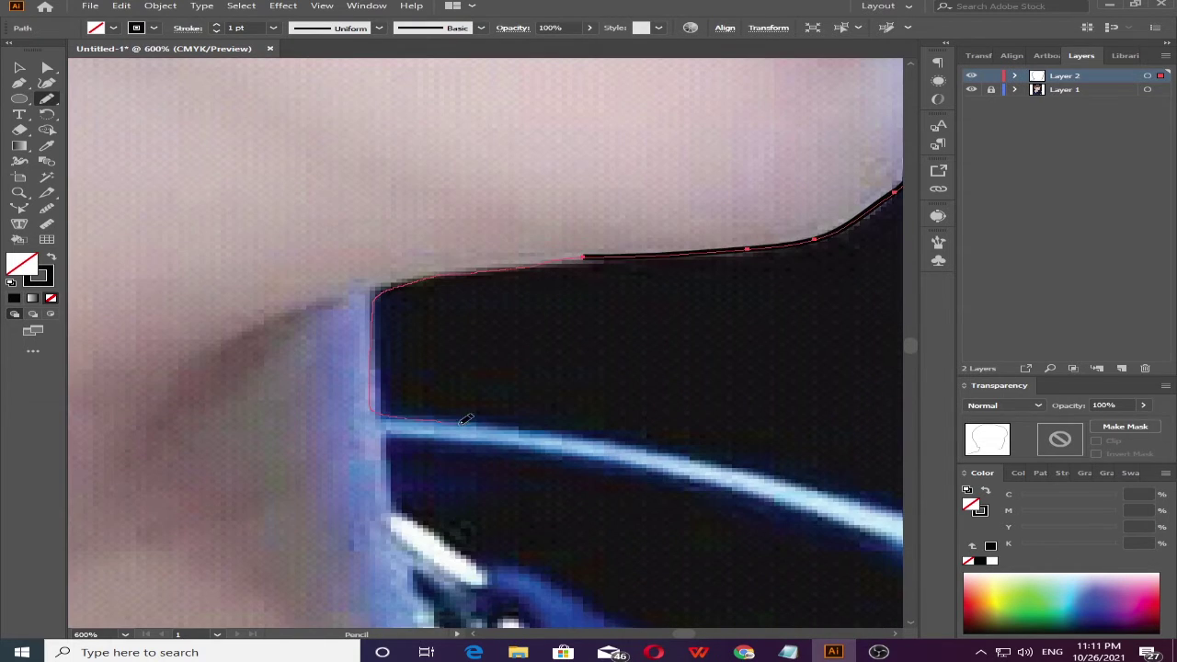
pyautogui.scroll(-5, 743, 469)
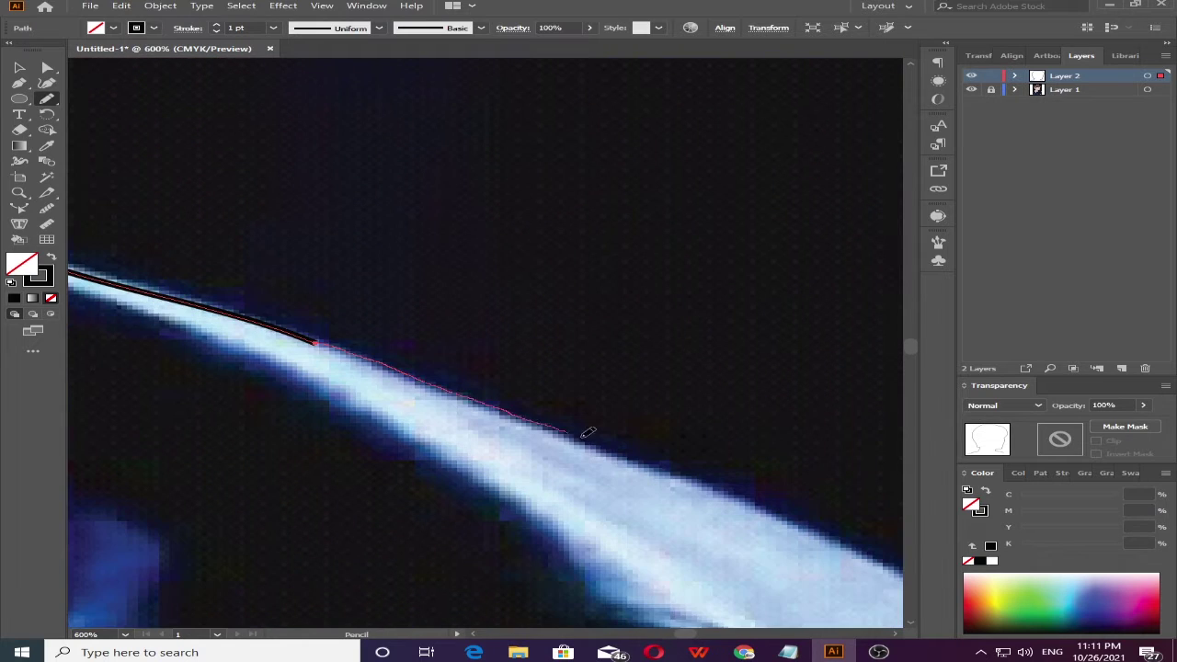
pyautogui.moveTo(428, 398); pyautogui.dragTo(416, 360)
# - Carry the outline past the right edge and down the left side, closing it below the shoulders
pyautogui.scroll(-2, 416, 360)
pyautogui.scroll(-2, 367, 349)
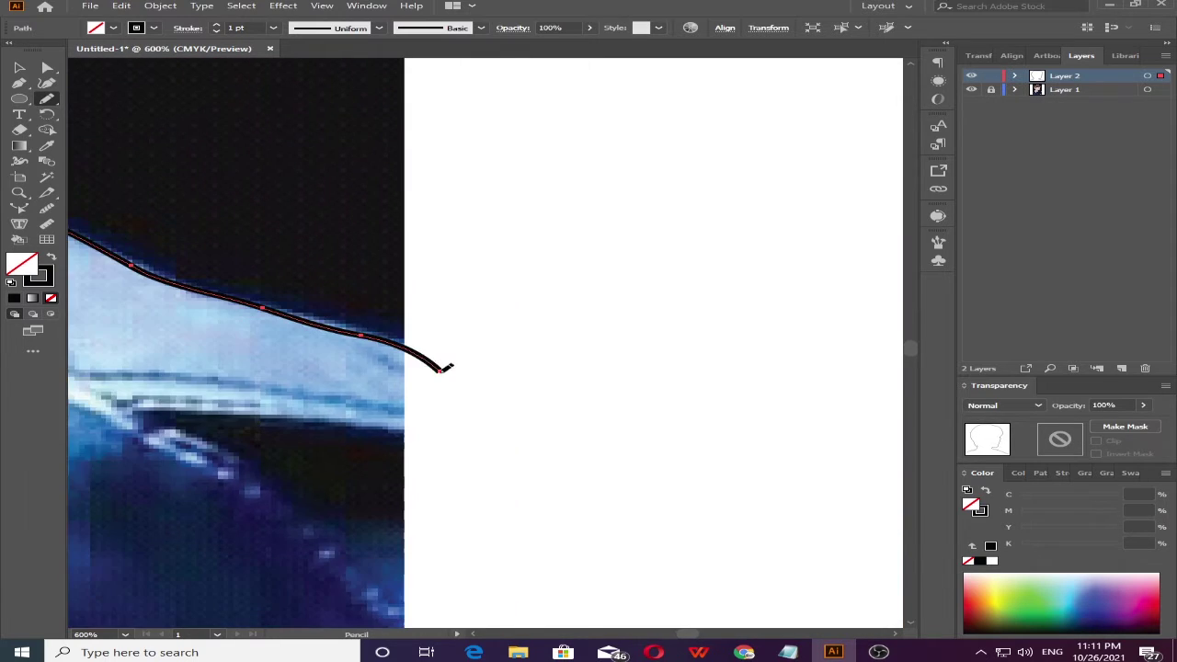
pyautogui.scroll(-4, 268, 293)
pyautogui.scroll(3, 257, 241)
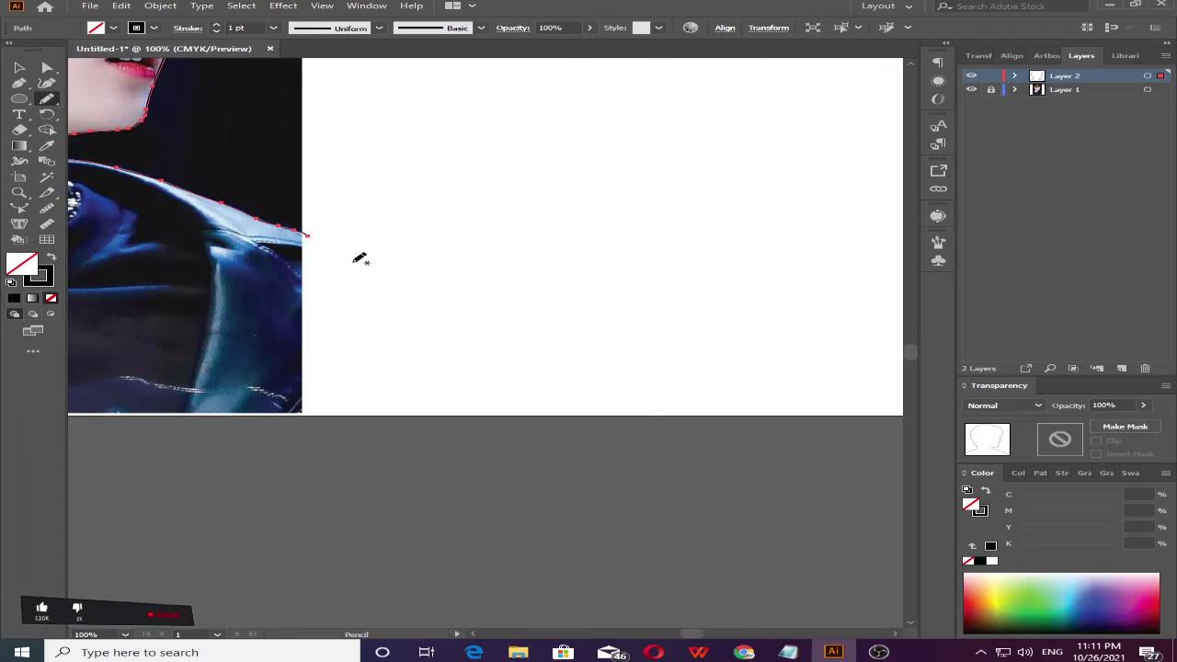
pyautogui.moveTo(317, 241)
pyautogui.mouseDown()
pyautogui.moveTo(407, 297)
pyautogui.moveTo(322, 460)
pyautogui.mouseUp()
pyautogui.hscroll(-6, 450, 299)
pyautogui.moveTo(263, 171)
pyautogui.mouseDown()
pyautogui.moveTo(150, 231)
pyautogui.moveTo(97, 447)
pyautogui.mouseUp()
pyautogui.scroll(-2, 211, 334)
pyautogui.moveTo(225, 245); pyautogui.dragTo(636, 240)
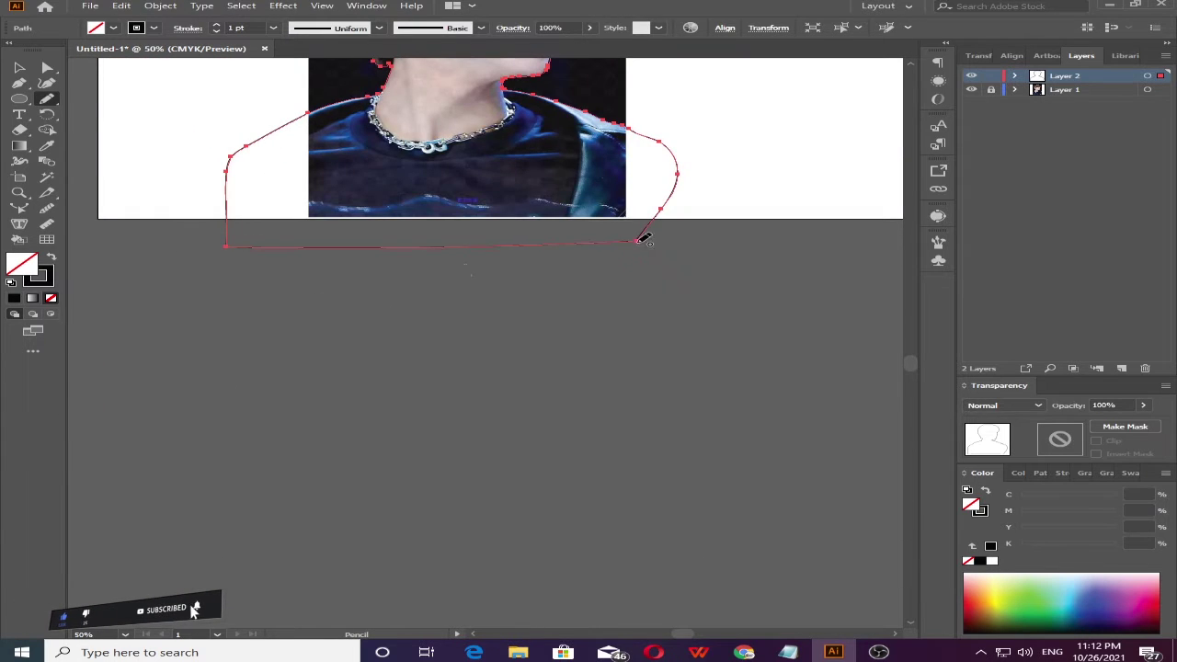
pyautogui.scroll(-1, 638, 236)
pyautogui.press('v')
pyautogui.hotkey('ctrl', 'shift', 'a')
# - Add Layer 3 and pencil the neck line up over the top of the ear
pyautogui.click(1121, 368)
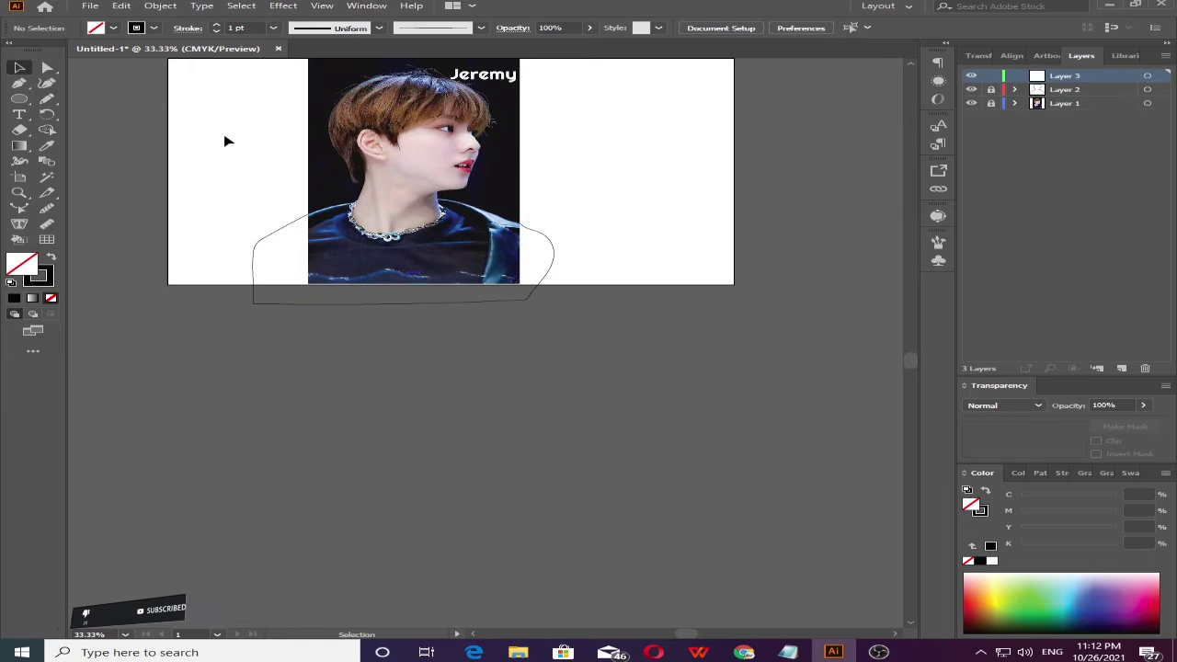
pyautogui.scroll(3, 381, 220)
pyautogui.scroll(1, 525, 166)
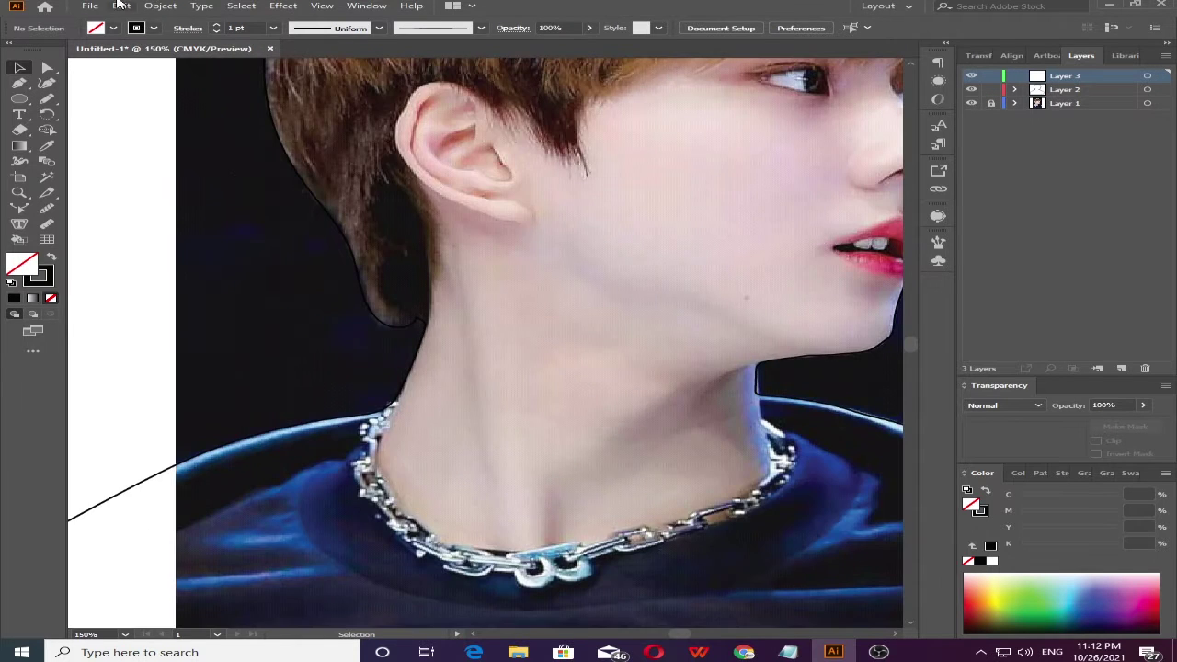
pyautogui.press('n')
pyautogui.scroll(2, 439, 294)
pyautogui.scroll(-2, 285, 393)
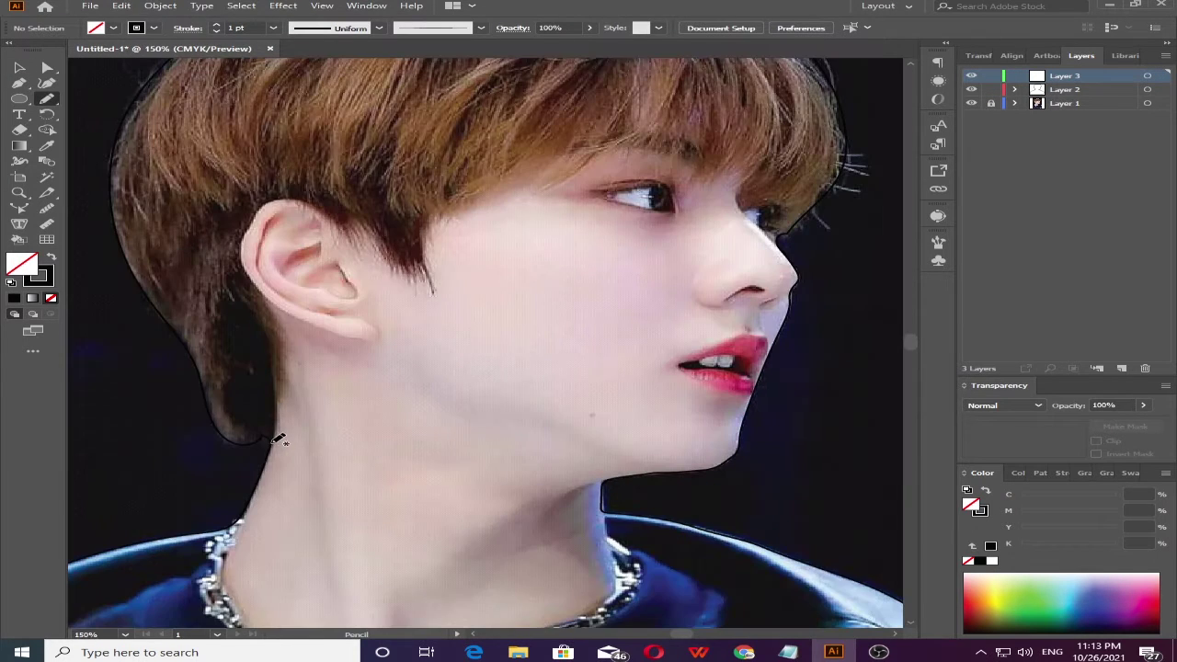
pyautogui.moveTo(288, 323); pyautogui.dragTo(288, 325)
pyautogui.moveTo(247, 232); pyautogui.dragTo(276, 201)
pyautogui.scroll(4, 278, 209)
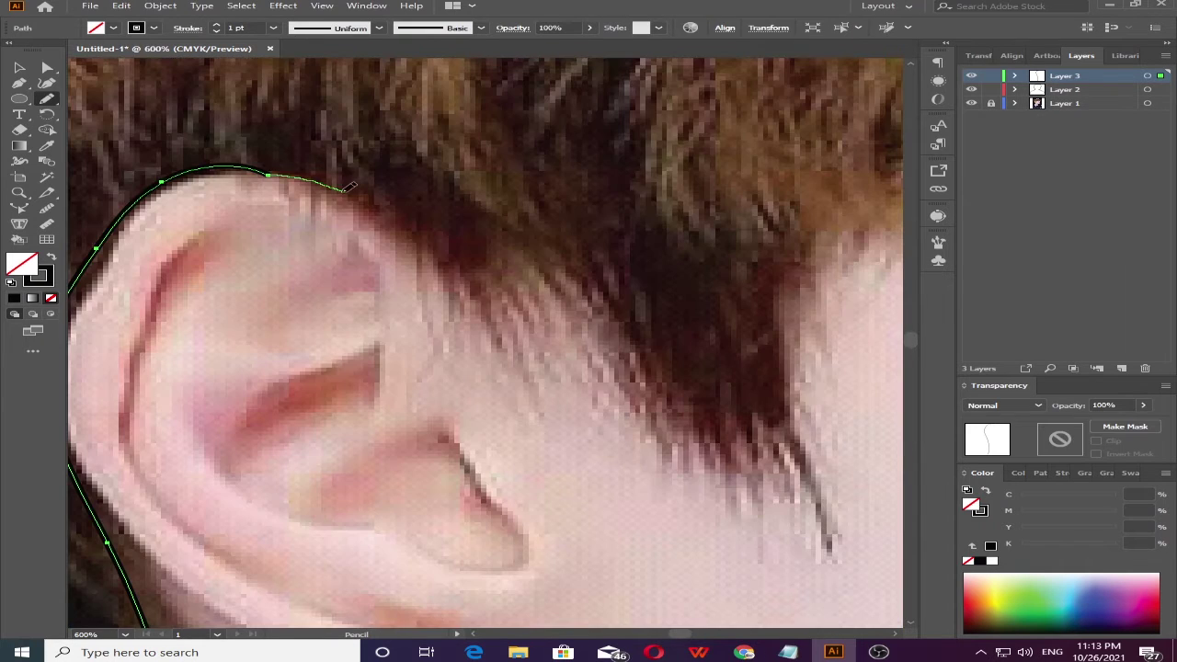
# - Draw spiky hair strands beside the ear and across the fringe over the eye
pyautogui.moveTo(512, 356)
pyautogui.mouseDown()
pyautogui.moveTo(657, 425)
pyautogui.moveTo(445, 324)
pyautogui.moveTo(513, 300)
pyautogui.moveTo(629, 378)
pyautogui.mouseUp()
pyautogui.scroll(-3, 621, 118)
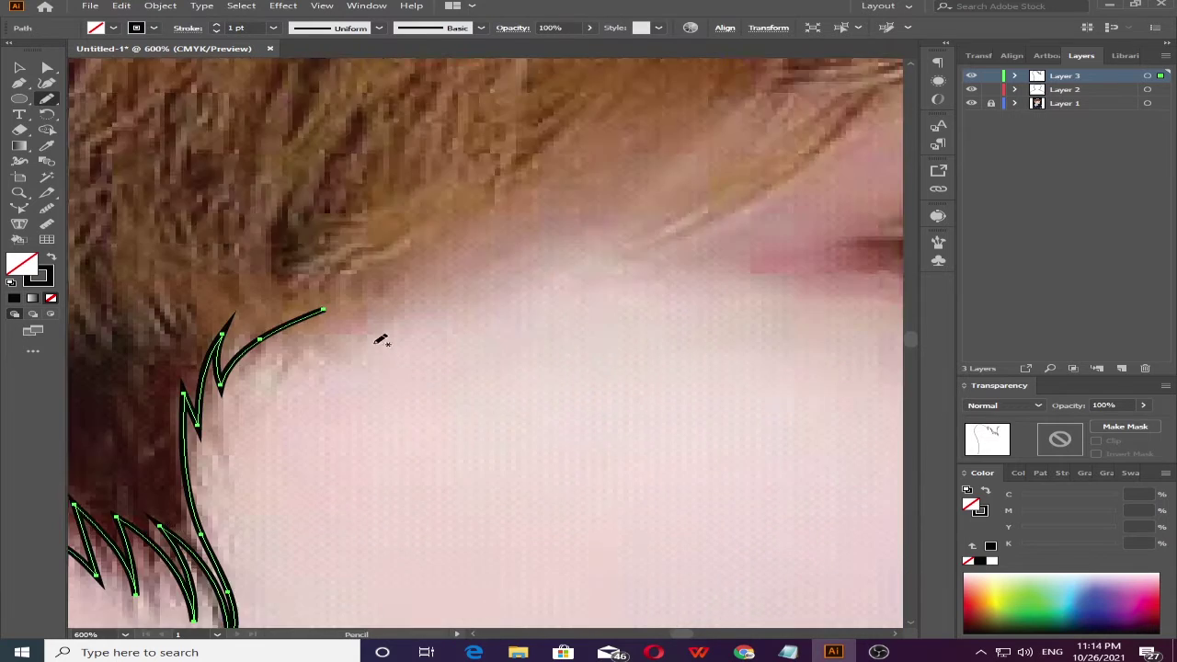
pyautogui.moveTo(395, 387); pyautogui.dragTo(451, 264)
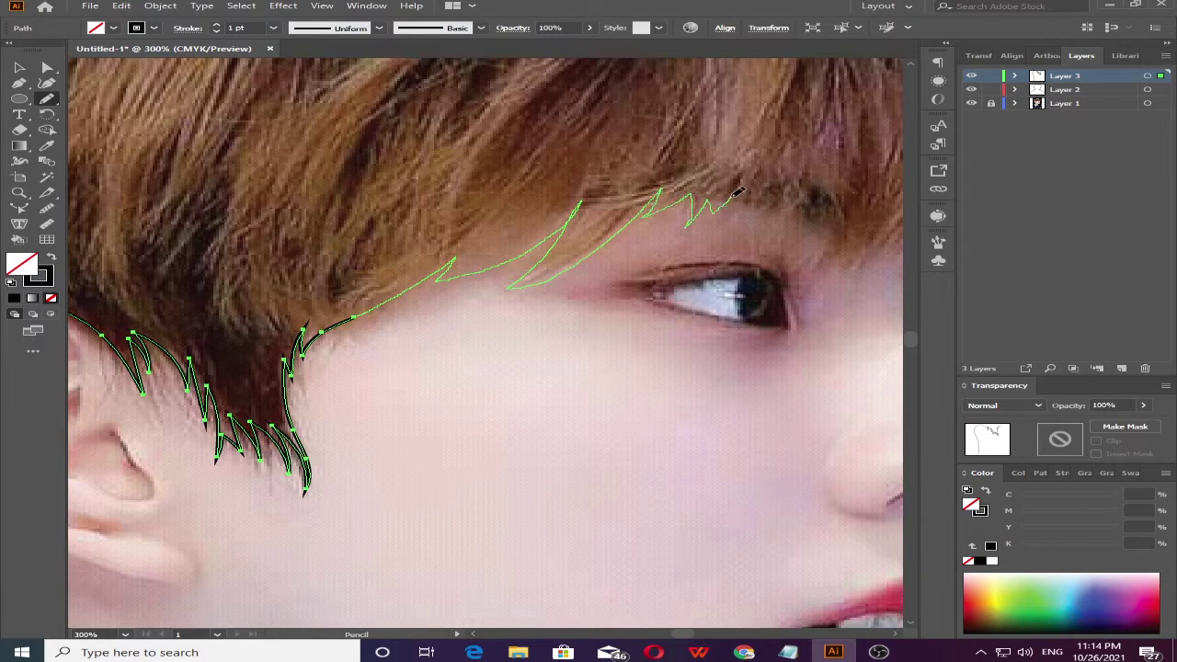
pyautogui.moveTo(897, 236)
pyautogui.mouseDown()
pyautogui.moveTo(501, 309)
pyautogui.moveTo(659, 352)
pyautogui.mouseUp()
pyautogui.moveTo(623, 411); pyautogui.dragTo(625, 414)
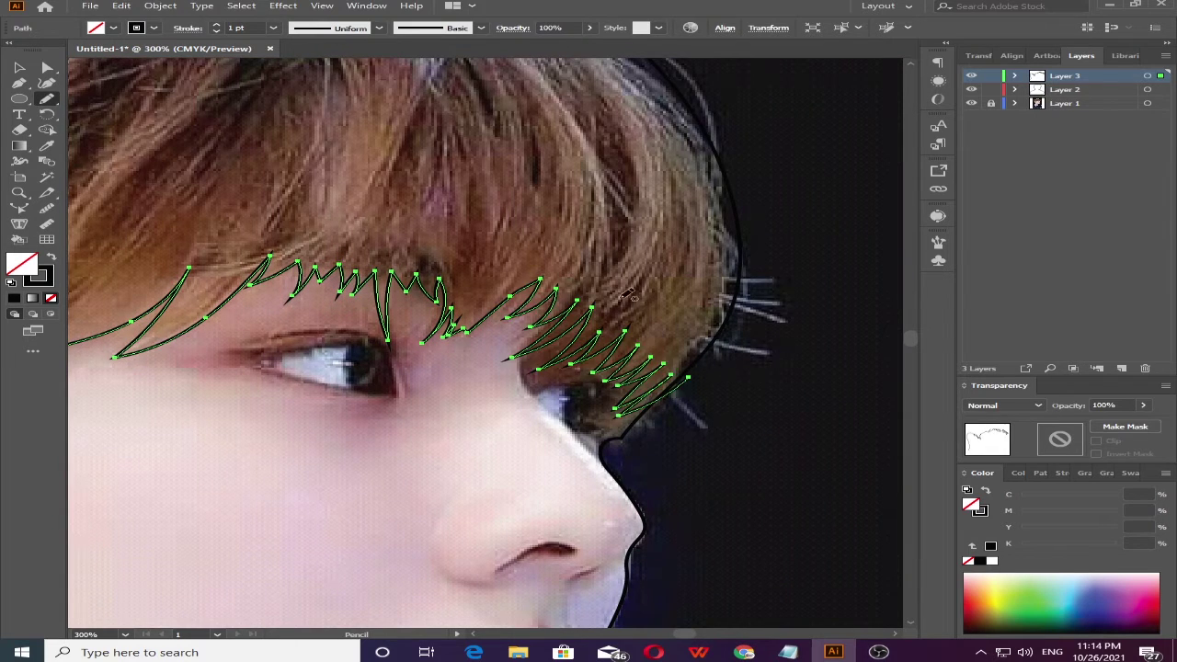
pyautogui.hotkey('ctrl', '-')
pyautogui.hotkey('ctrl', '-')
pyautogui.hotkey('ctrl', '-')
pyautogui.press('v')
pyautogui.click(192, 268)
pyautogui.hotkey('ctrl', 'a')
# - Zoom in on the nose and trace the two nostril lines
pyautogui.hotkey('ctrl', 'shift', 'a')
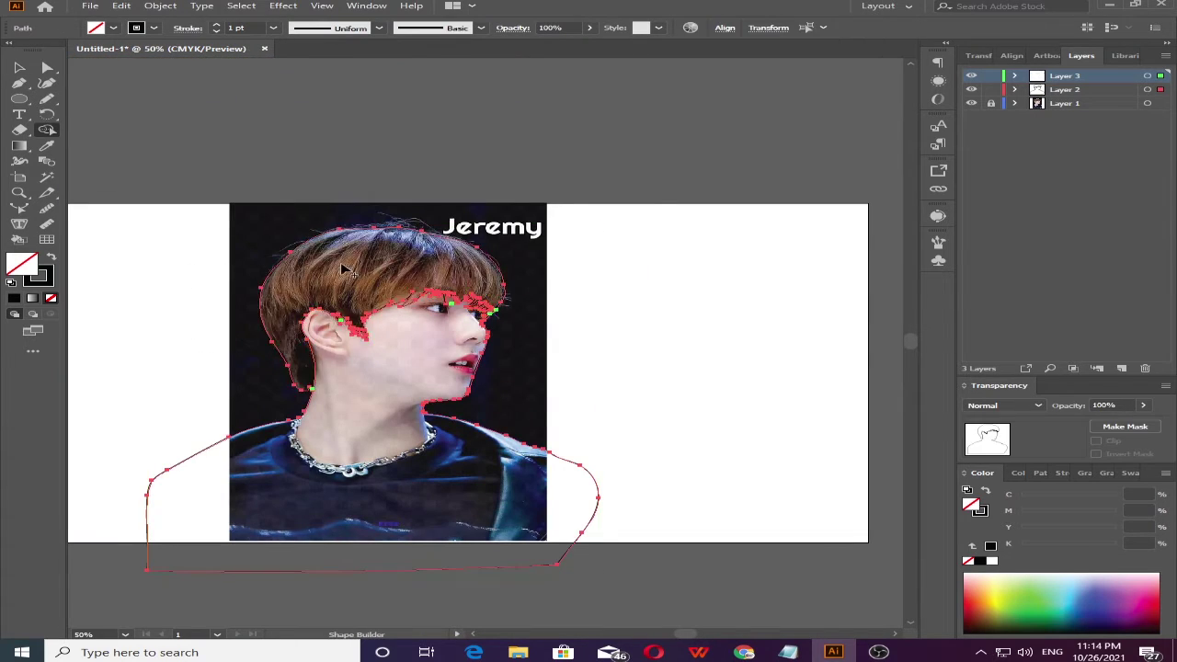
pyautogui.hotkey('ctrl', '+')
pyautogui.hotkey('ctrl', '+')
pyautogui.hotkey('ctrl', '+')
pyautogui.press('n')
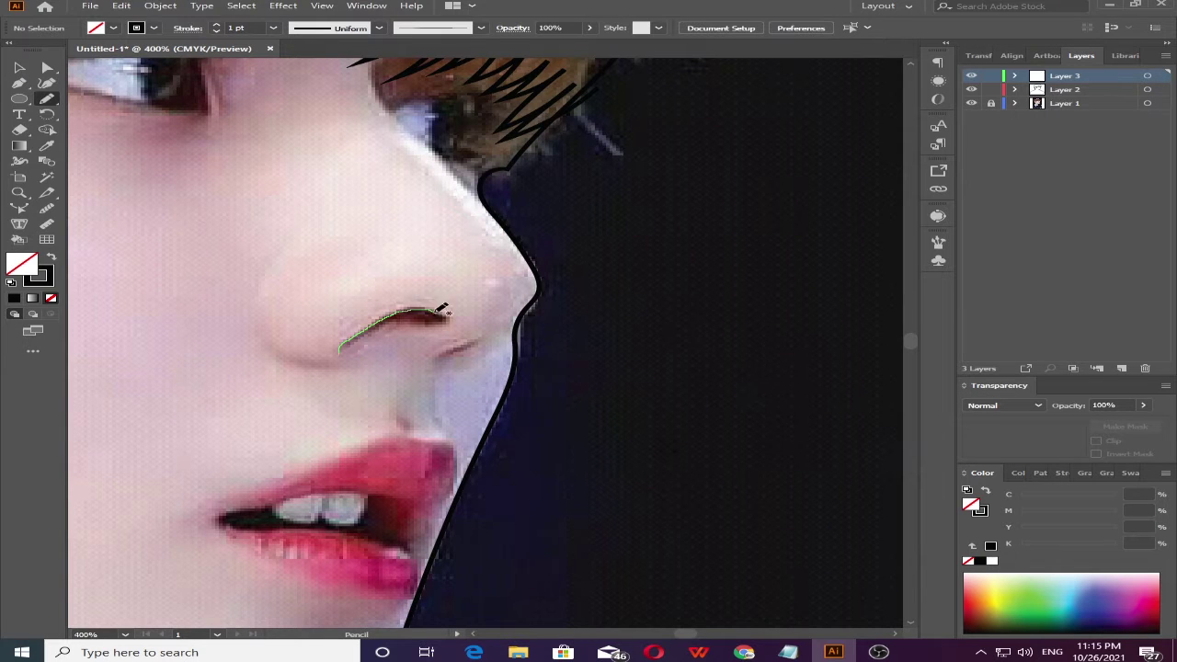
pyautogui.moveTo(442, 310); pyautogui.dragTo(346, 343)
pyautogui.moveTo(478, 343)
pyautogui.mouseDown()
pyautogui.moveTo(440, 361)
pyautogui.moveTo(515, 402)
pyautogui.moveTo(414, 361)
pyautogui.mouseUp()
pyautogui.hotkey('ctrl', 'shift', 'a')
pyautogui.press('v')
pyautogui.hotkey('ctrl', '-')
pyautogui.hotkey('ctrl', '-')
pyautogui.hotkey('ctrl', '-')
# - Trace a closed eye outline along the upper eyelid and lower lid
pyautogui.hotkey('ctrl', '+')
pyautogui.hotkey('ctrl', '+')
pyautogui.hotkey('ctrl', '+')
pyautogui.press('n')
pyautogui.hotkey('ctrl', '+')
pyautogui.hotkey('ctrl', '+')
pyautogui.moveTo(593, 306); pyautogui.dragTo(351, 347)
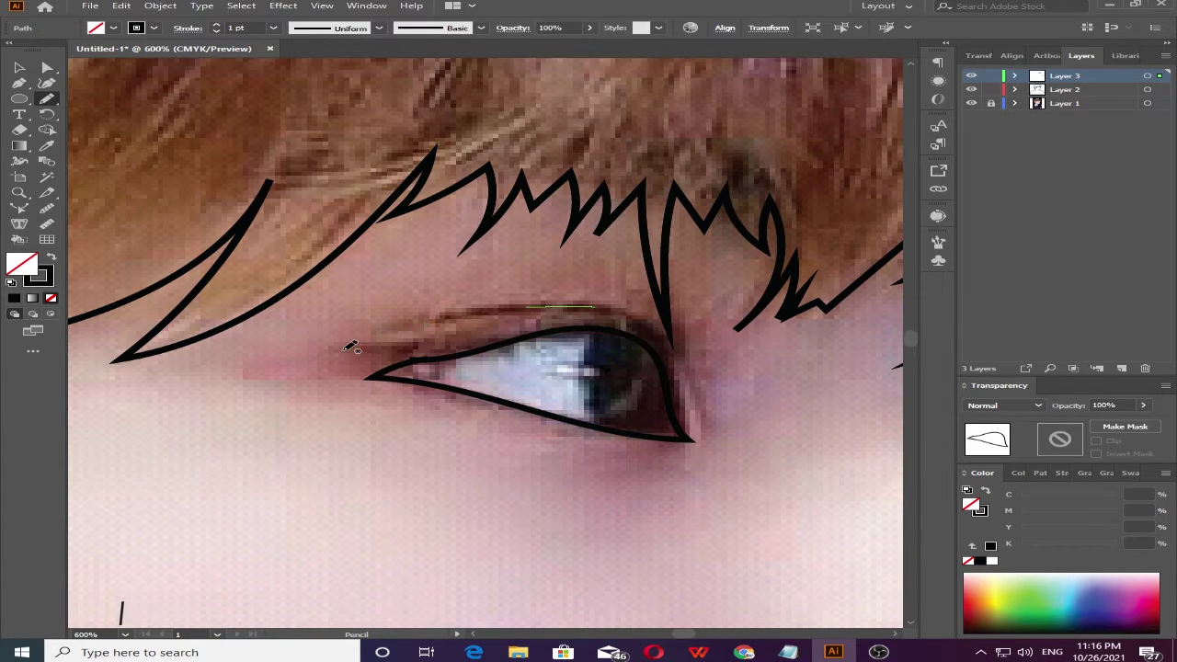
pyautogui.moveTo(538, 308); pyautogui.dragTo(665, 348)
pyautogui.moveTo(781, 497); pyautogui.dragTo(313, 385)
pyautogui.moveTo(614, 308); pyautogui.dragTo(623, 342)
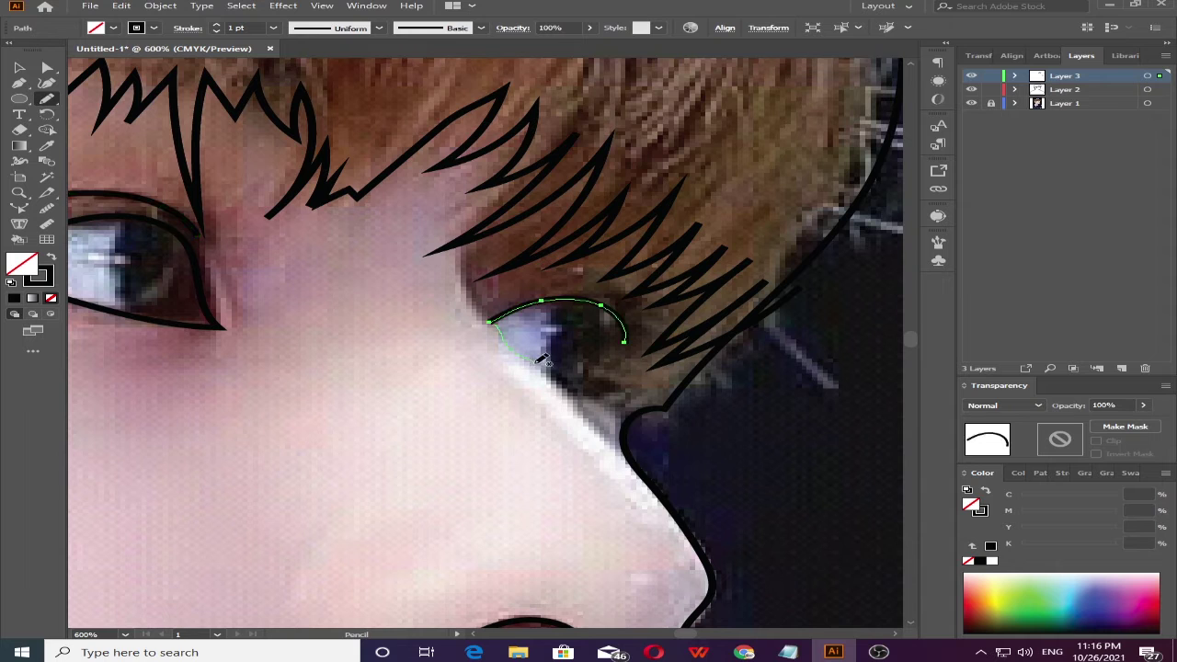
pyautogui.moveTo(607, 388); pyautogui.dragTo(633, 329)
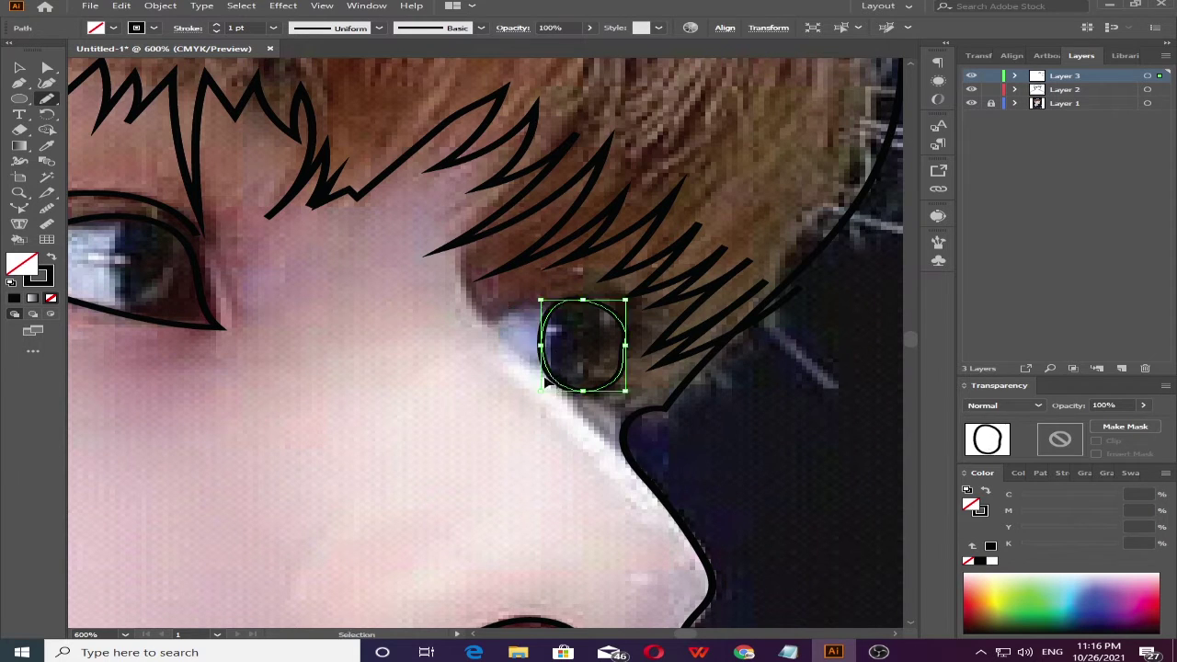
pyautogui.keyDown('ctrl'); pyautogui.click(597, 295); pyautogui.keyUp('ctrl')
# - Draw a closed outline around the iris inside the eye
pyautogui.moveTo(558, 362); pyautogui.dragTo(568, 387)
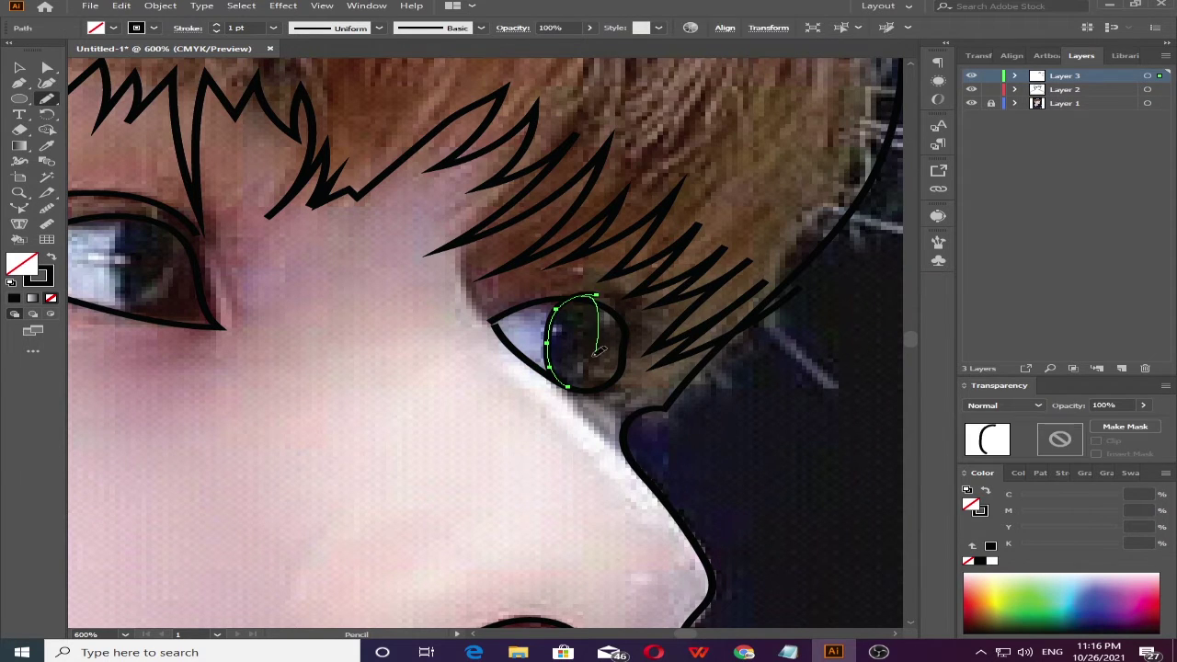
pyautogui.moveTo(599, 351); pyautogui.dragTo(568, 387)
pyautogui.scroll(-2, 149, 150)
pyautogui.moveTo(149, 237); pyautogui.dragTo(138, 156)
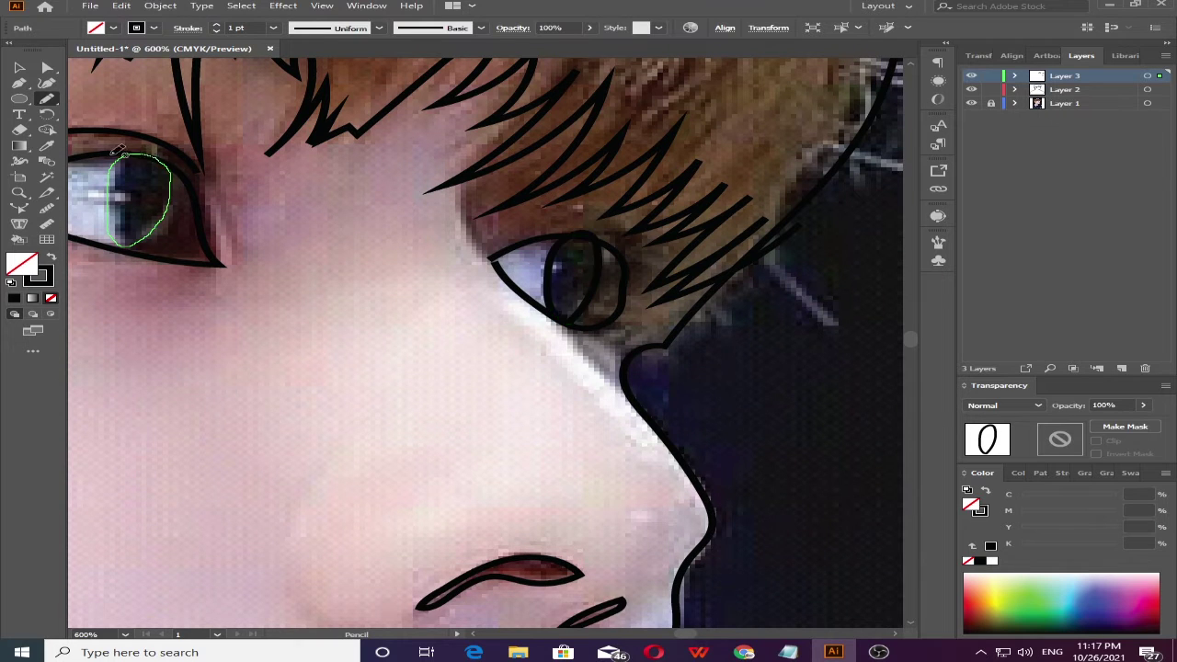
pyautogui.scroll(-5, 386, 451)
pyautogui.scroll(3, 386, 450)
pyautogui.scroll(2, 386, 451)
# - Trace closed outlines around the upper lip, lower lip and teeth
pyautogui.moveTo(309, 474); pyautogui.dragTo(391, 449)
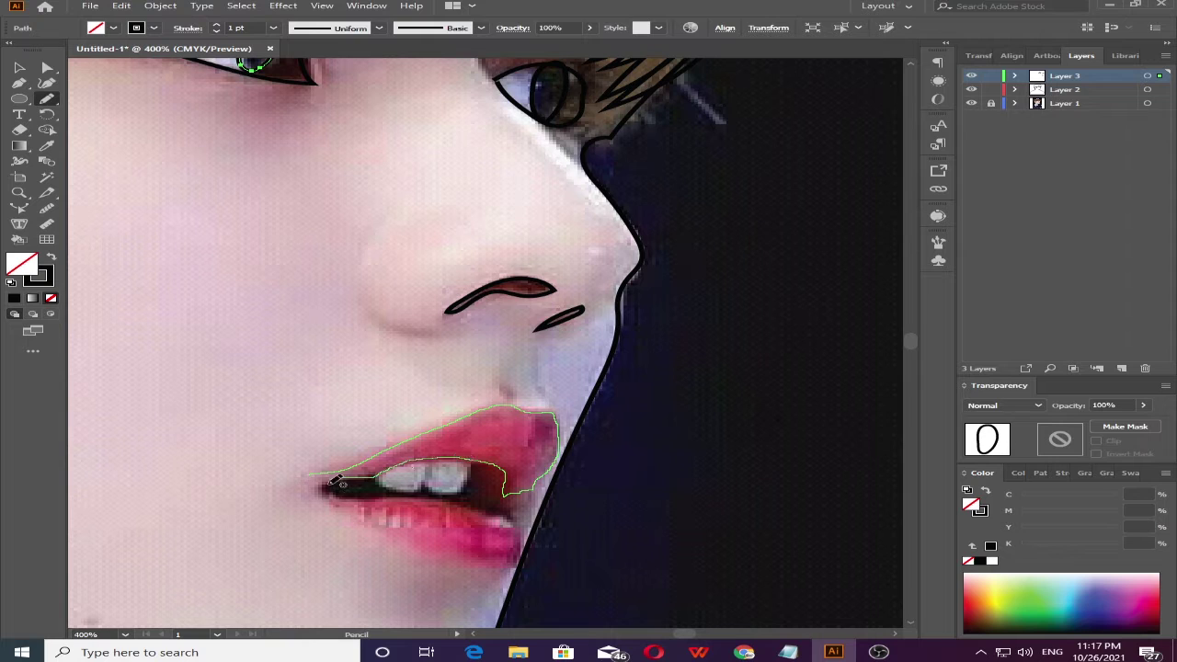
pyautogui.moveTo(335, 480); pyautogui.dragTo(313, 477)
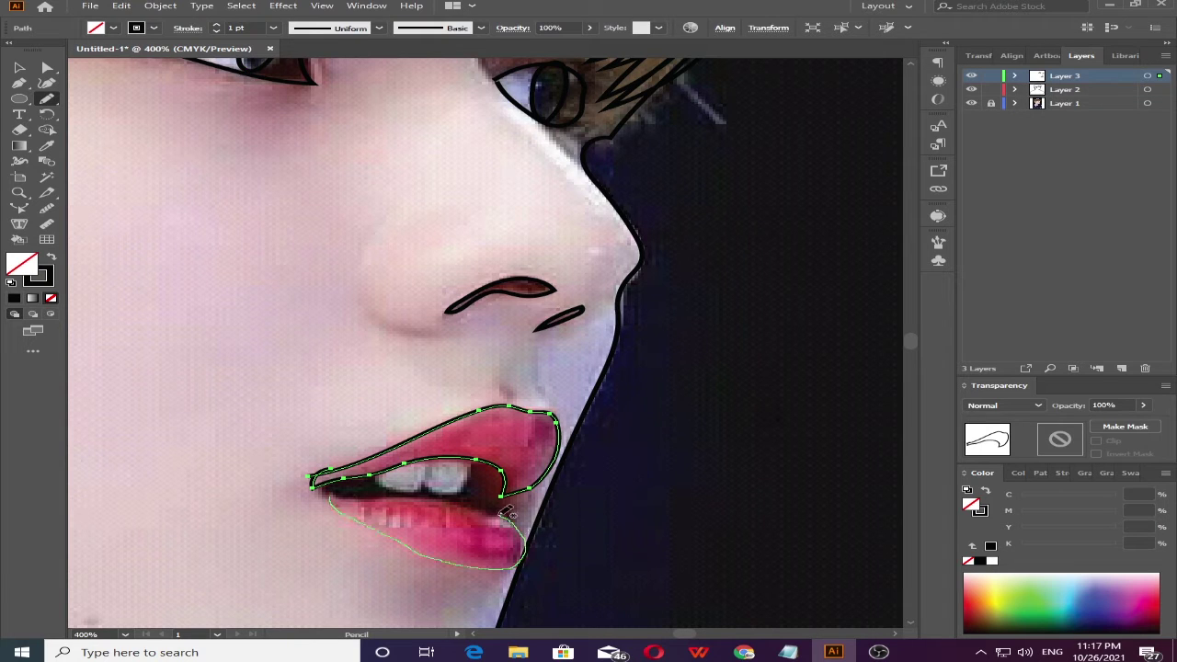
pyautogui.moveTo(380, 497)
pyautogui.mouseDown()
pyautogui.moveTo(331, 501)
pyautogui.moveTo(409, 492)
pyautogui.moveTo(405, 469)
pyautogui.moveTo(465, 520)
pyautogui.mouseUp()
pyautogui.keyDown('ctrl'); pyautogui.click(258, 525); pyautogui.keyUp('ctrl')
pyautogui.keyDown('ctrl'); pyautogui.click(229, 473); pyautogui.keyUp('ctrl')
pyautogui.moveTo(505, 454); pyautogui.dragTo(321, 478)
pyautogui.keyDown('ctrl'); pyautogui.click(239, 478); pyautogui.keyUp('ctrl')
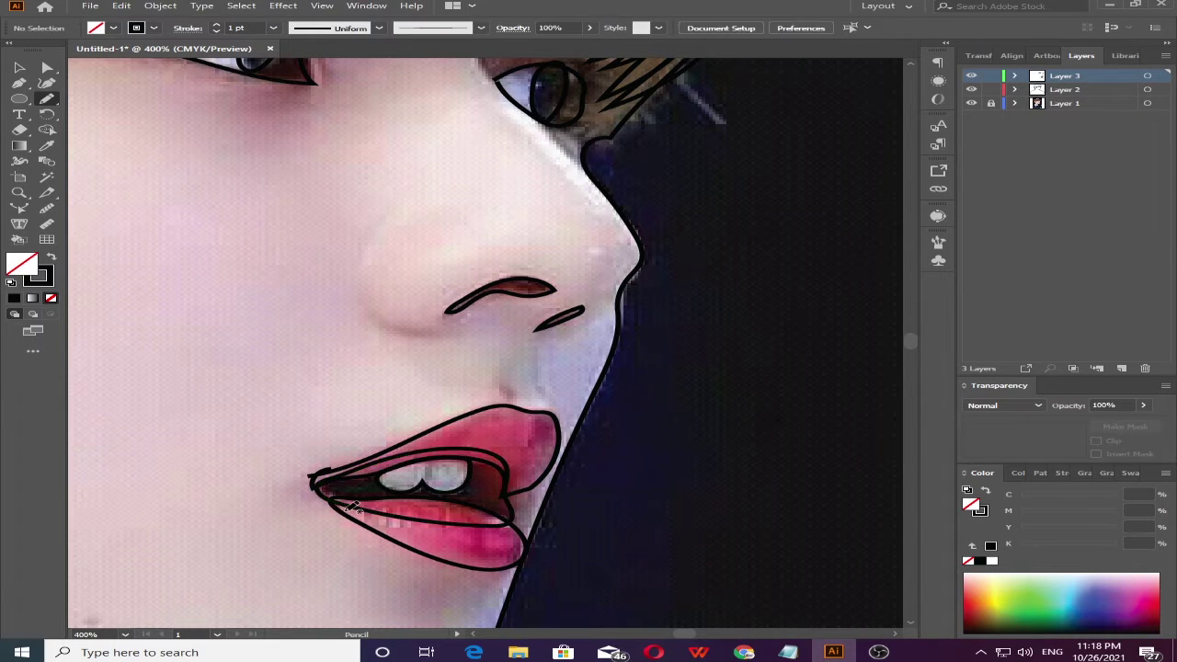
pyautogui.hotkey('ctrl', '-')
pyautogui.scroll(5, 347, 393)
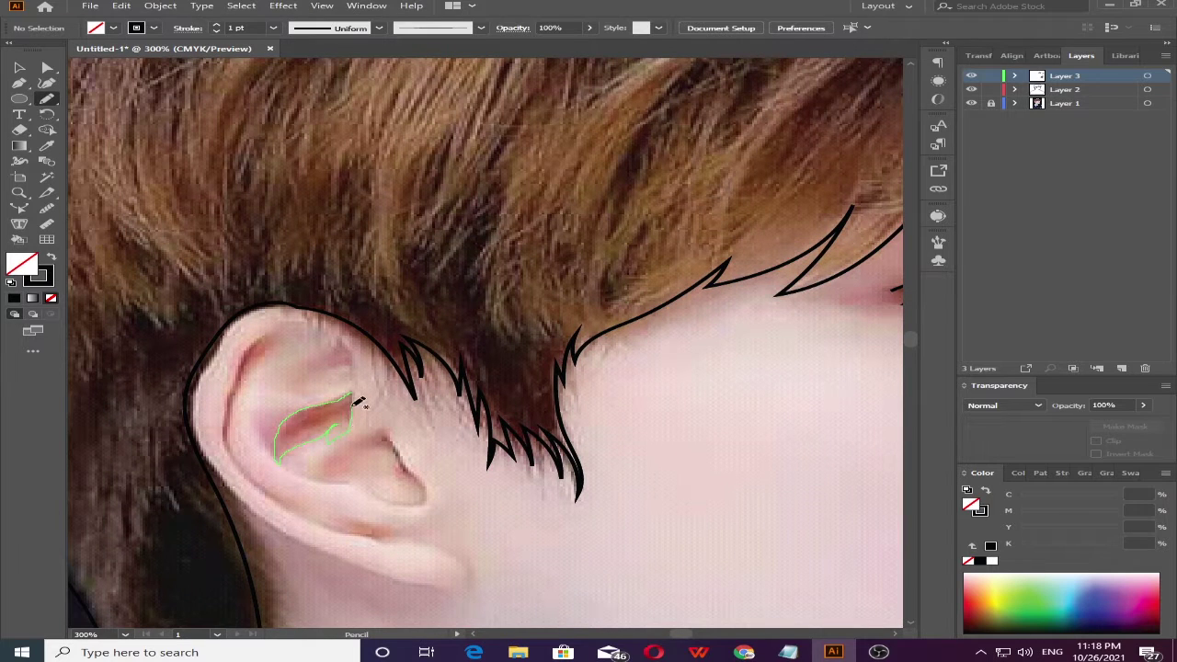
# - Pencil the inner ear hollow, rim, earlobe shape, central bowl, upper fold and outer edge
pyautogui.moveTo(355, 401); pyautogui.dragTo(350, 398)
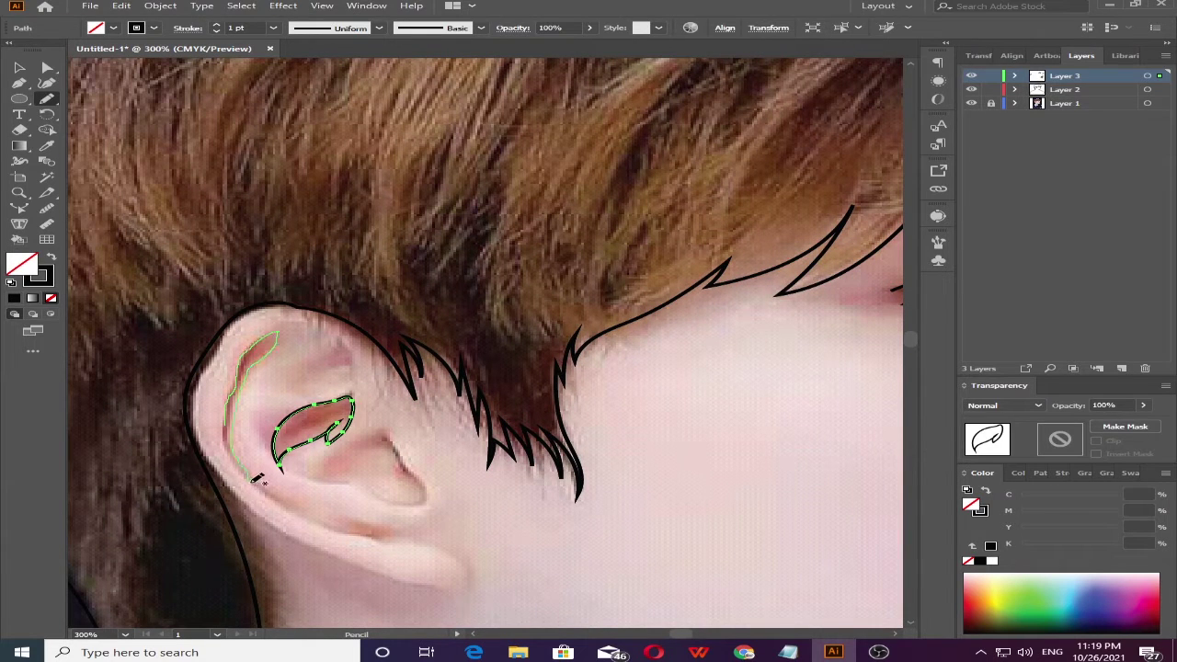
pyautogui.moveTo(241, 468); pyautogui.dragTo(302, 509)
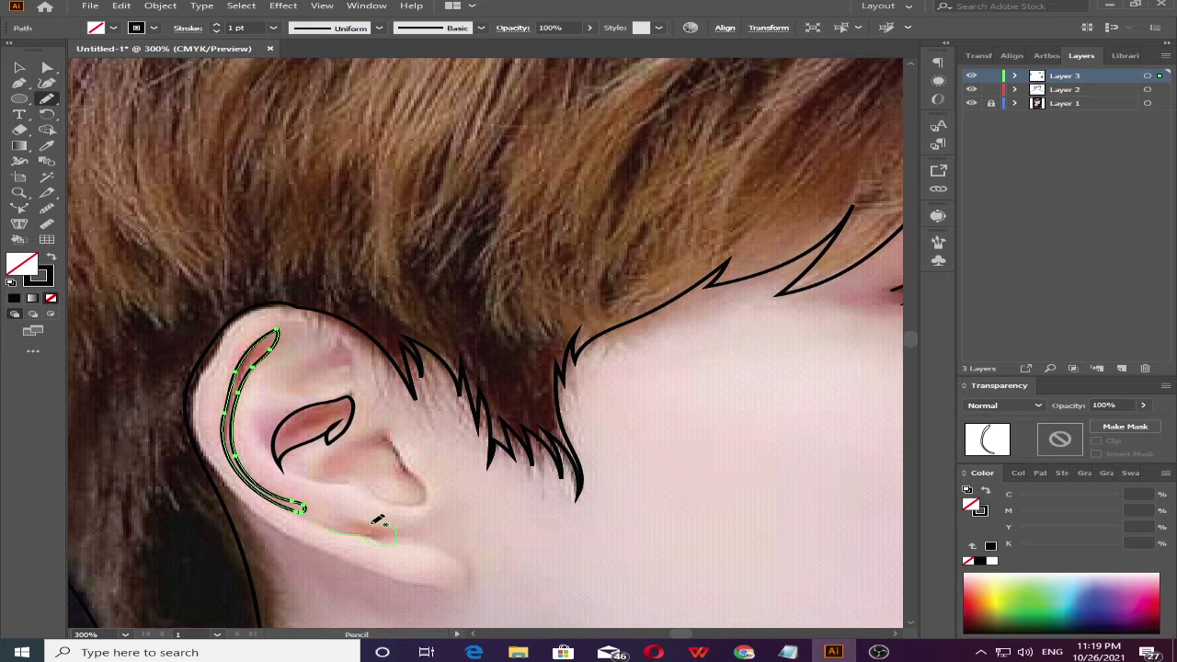
pyautogui.moveTo(377, 521); pyautogui.dragTo(333, 524)
pyautogui.moveTo(368, 438); pyautogui.dragTo(375, 436)
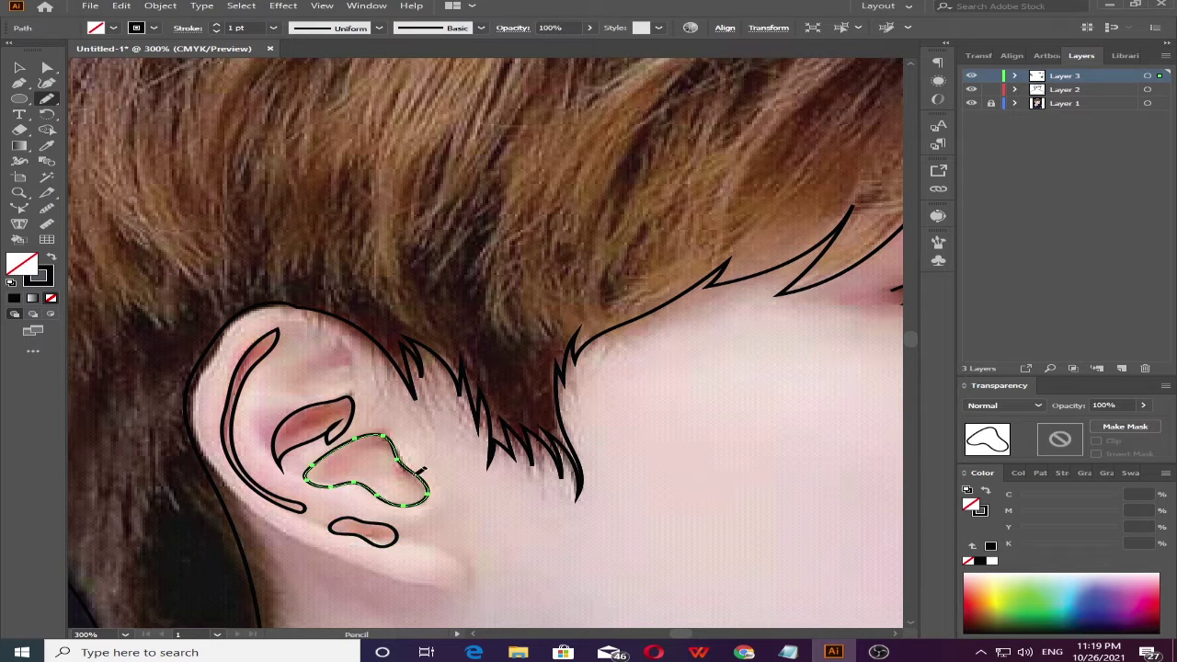
pyautogui.moveTo(315, 381); pyautogui.dragTo(301, 366)
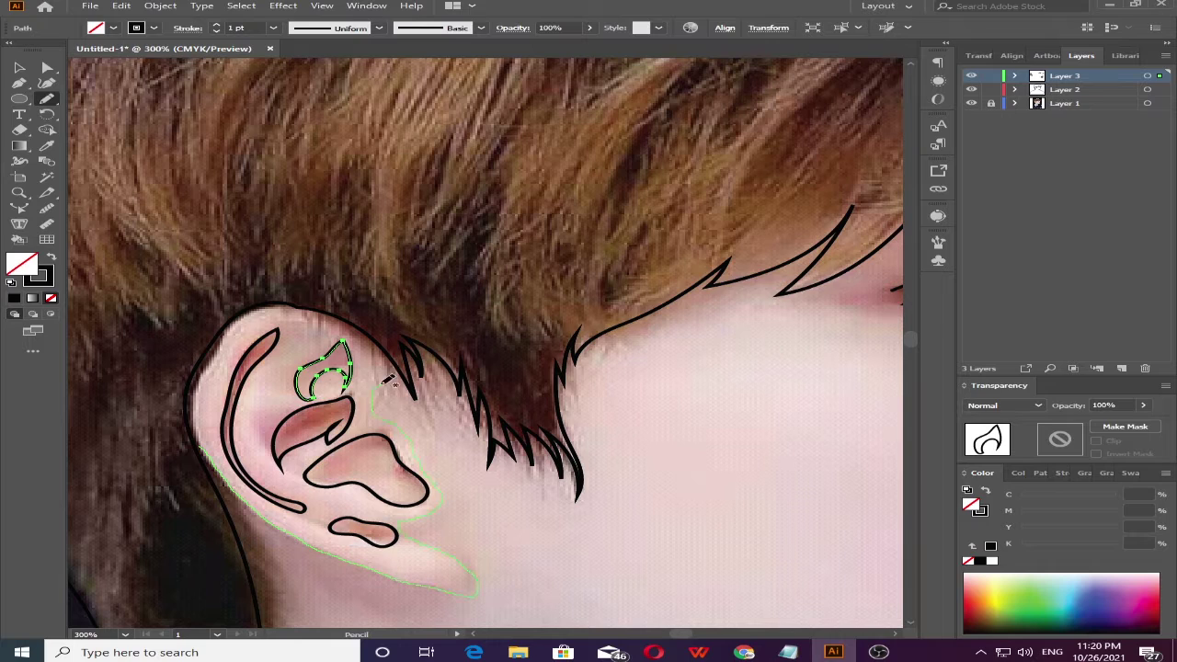
pyautogui.moveTo(384, 341); pyautogui.dragTo(377, 343)
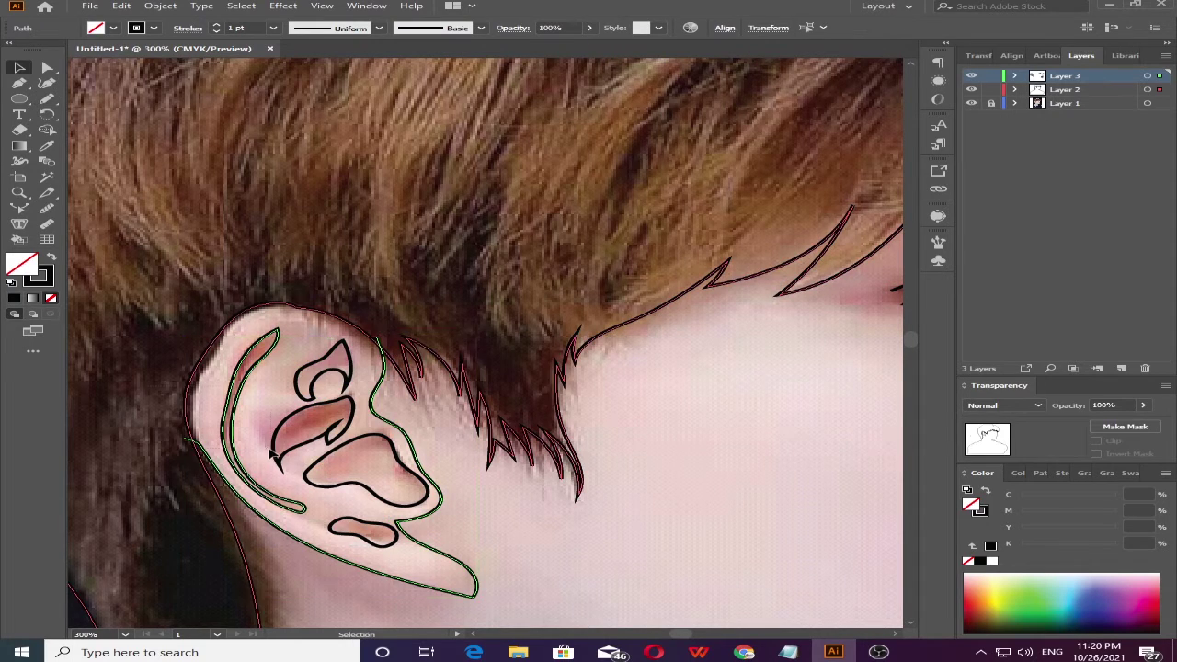
pyautogui.click(18, 67)
# - Trace the neck edge along the chain, undoing and redrawing the first stroke
pyautogui.click(554, 569)
pyautogui.scroll(-3, 518, 556)
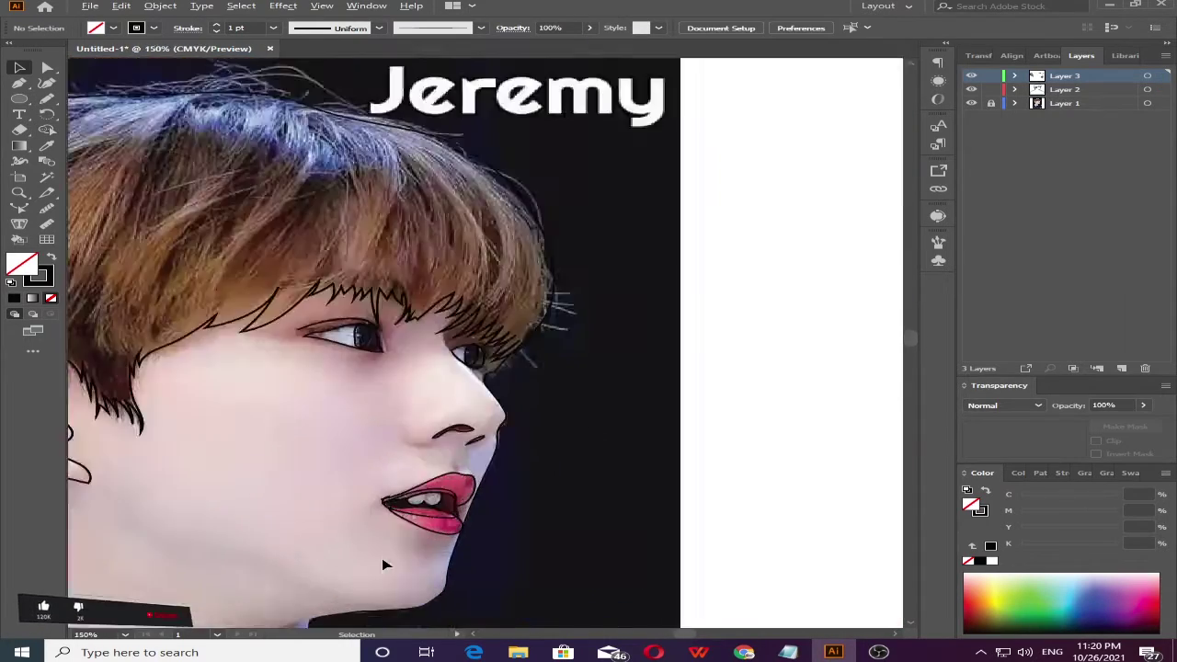
pyautogui.scroll(-2, 381, 557)
pyautogui.scroll(4, 253, 595)
pyautogui.press('n')
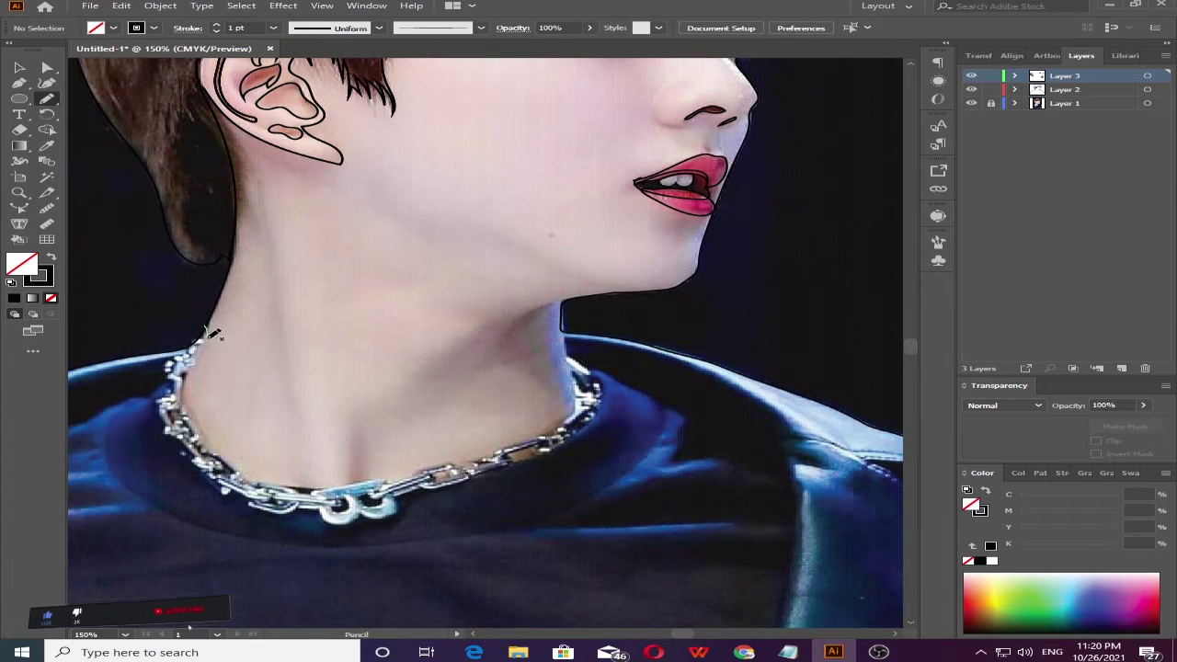
pyautogui.moveTo(204, 328); pyautogui.dragTo(423, 471)
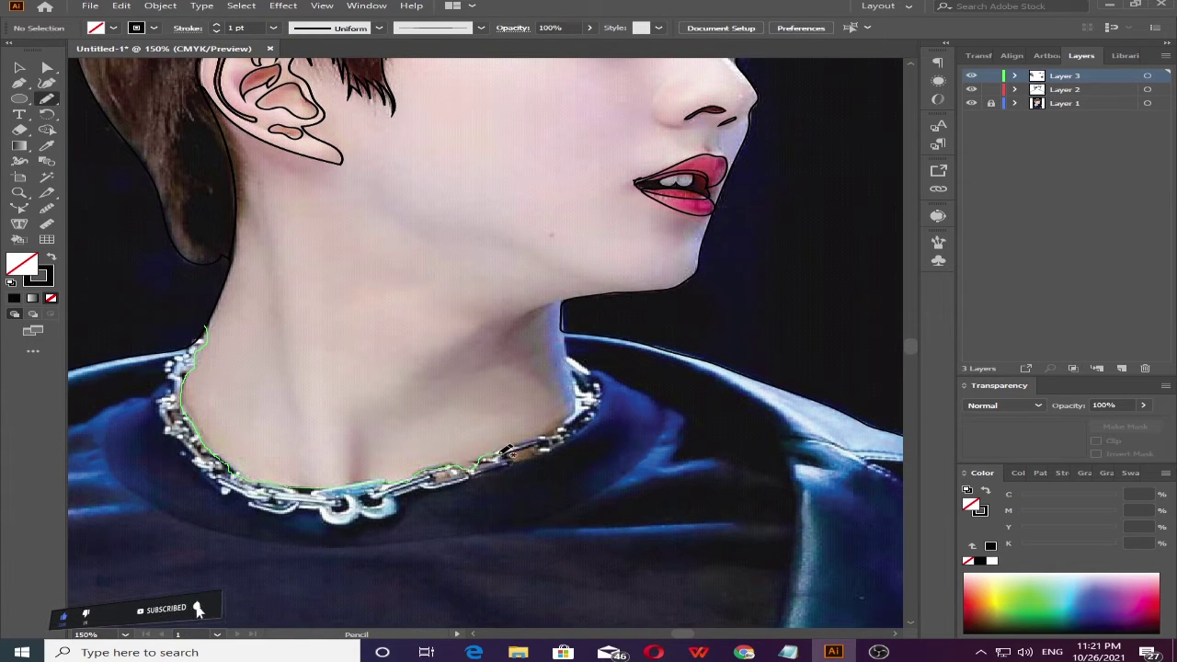
pyautogui.moveTo(509, 451); pyautogui.dragTo(515, 449)
pyautogui.hotkey('ctrl', 'z')
pyautogui.moveTo(184, 391)
pyautogui.mouseDown()
pyautogui.moveTo(561, 432)
pyautogui.moveTo(339, 475)
pyautogui.mouseUp()
pyautogui.scroll(-2, 309, 368)
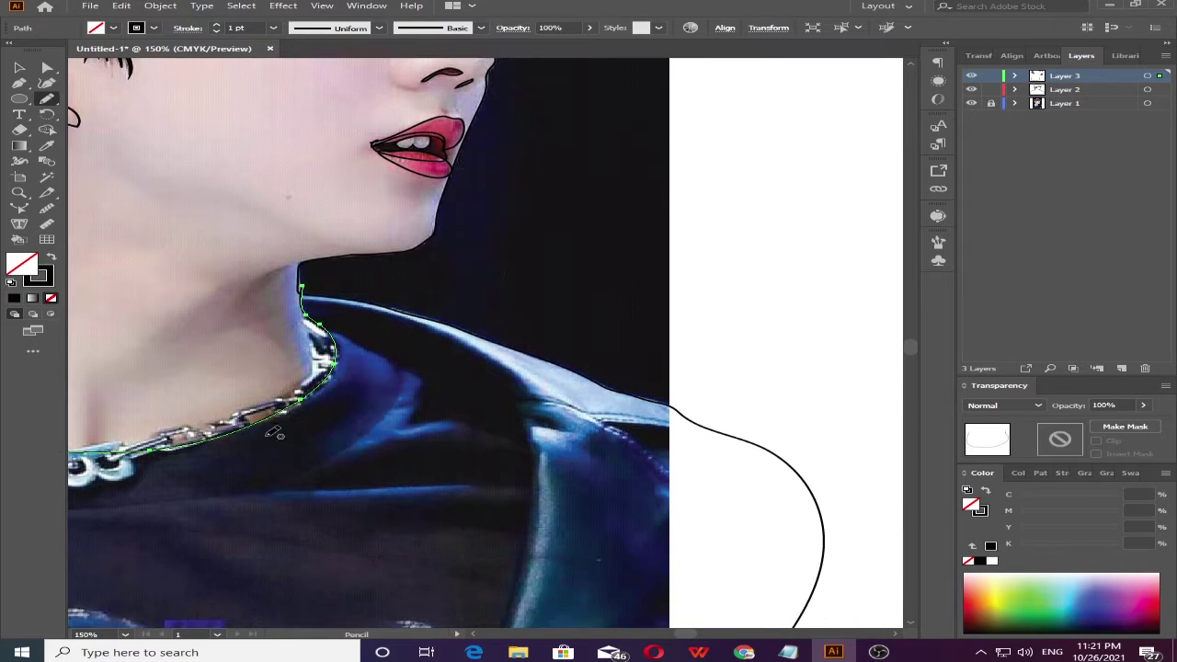
pyautogui.hscroll(-5, 309, 368)
# - Select all traced outlines, then deselect and reframe the view around the neck and chain
pyautogui.hotkey('ctrl', 'a')
pyautogui.hotkey('shift', 'm')
pyautogui.hotkey('ctrl', 'shift', 'a')
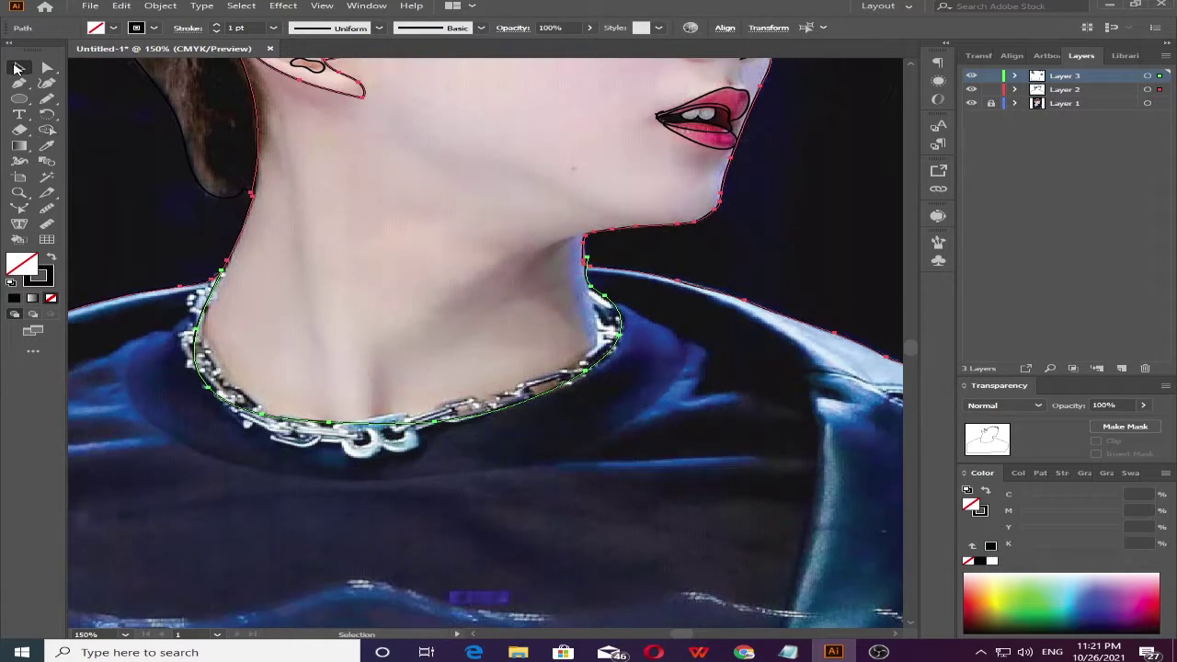
pyautogui.scroll(10, 307, 282)
pyautogui.press('n')
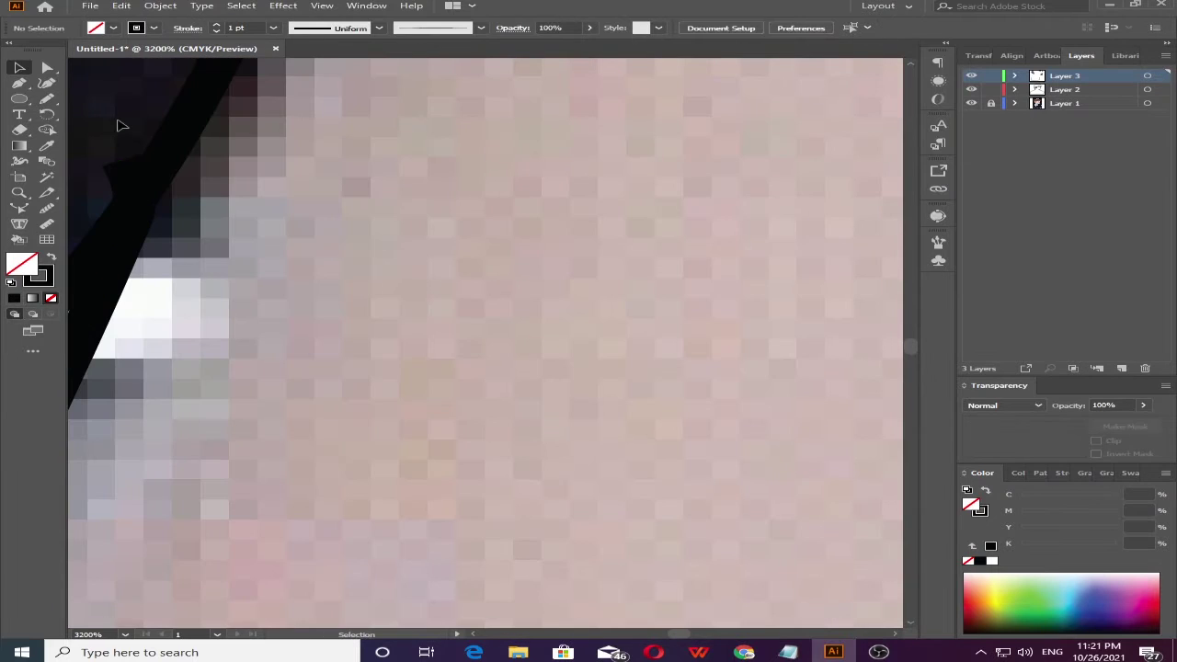
pyautogui.scroll(-10, 117, 124)
pyautogui.press('v')
pyautogui.scroll(-5, 90, 104)
pyautogui.click(389, 190)
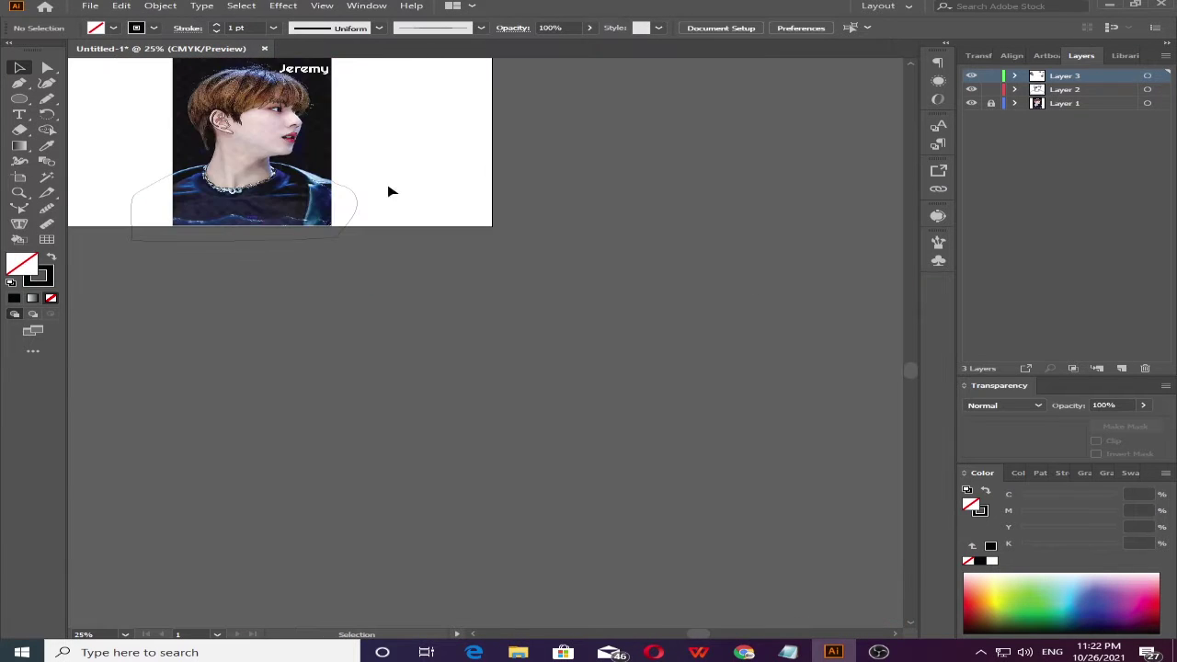
pyautogui.scroll(5, 389, 189)
# - Pencil the jacket outline from the collar around the shoulder
pyautogui.click(46, 98)
pyautogui.moveTo(405, 237); pyautogui.dragTo(448, 238)
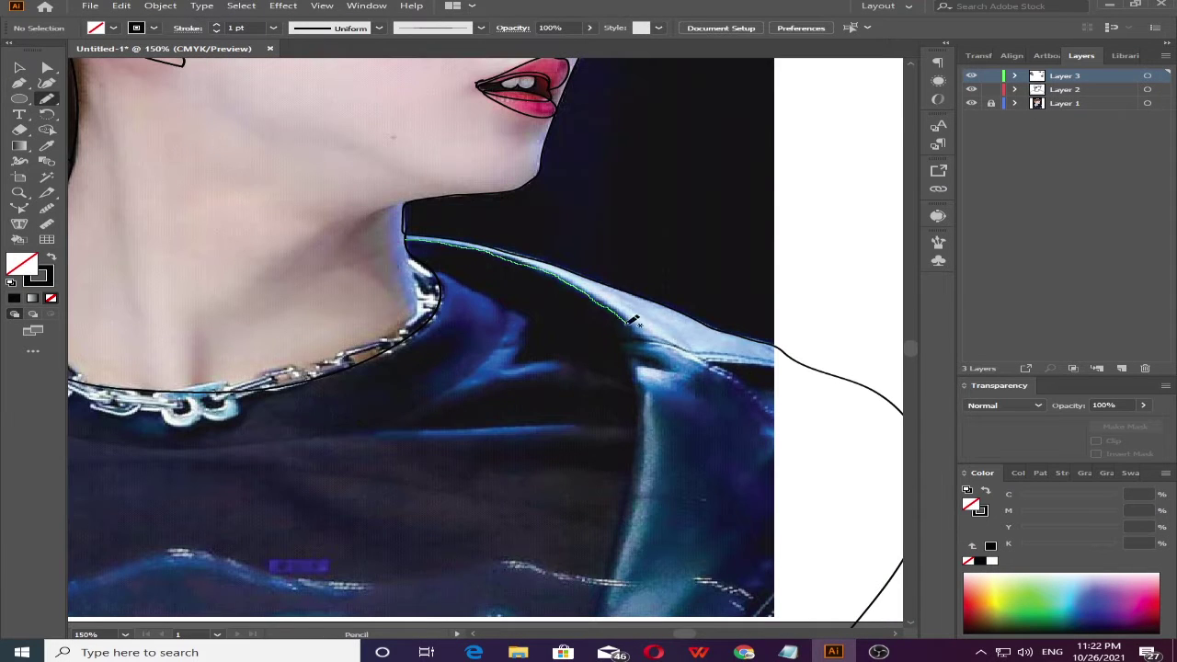
pyautogui.moveTo(641, 448)
pyautogui.mouseDown()
pyautogui.moveTo(274, 454)
pyautogui.moveTo(283, 221)
pyautogui.mouseUp()
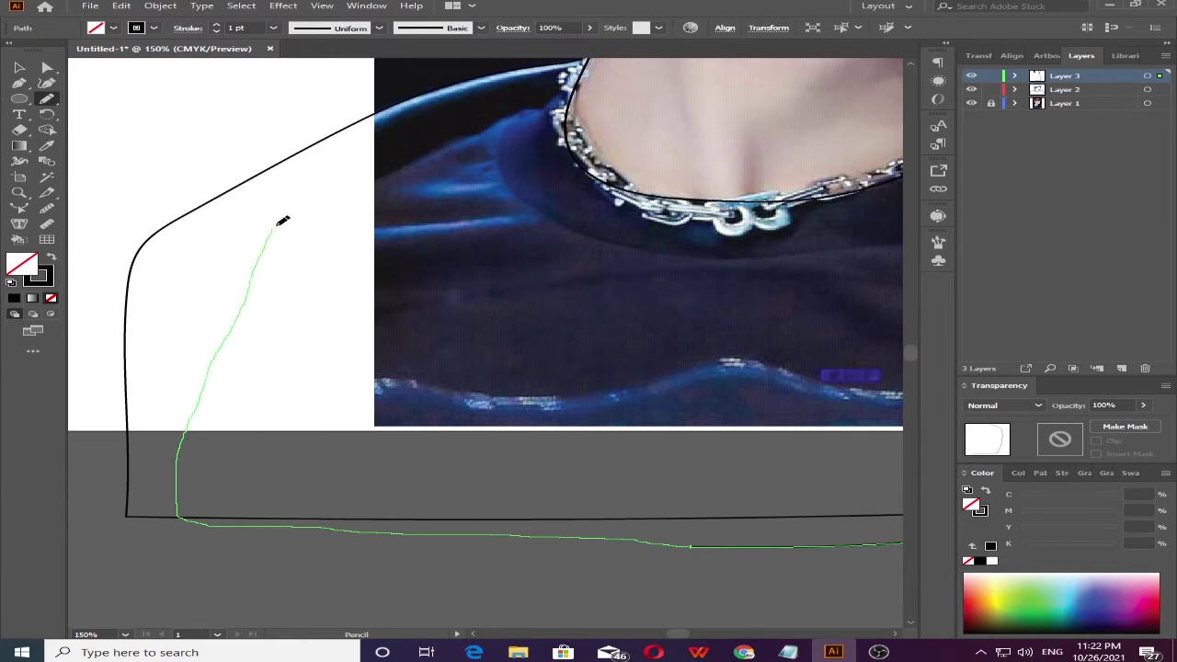
pyautogui.moveTo(440, 96); pyautogui.dragTo(557, 271)
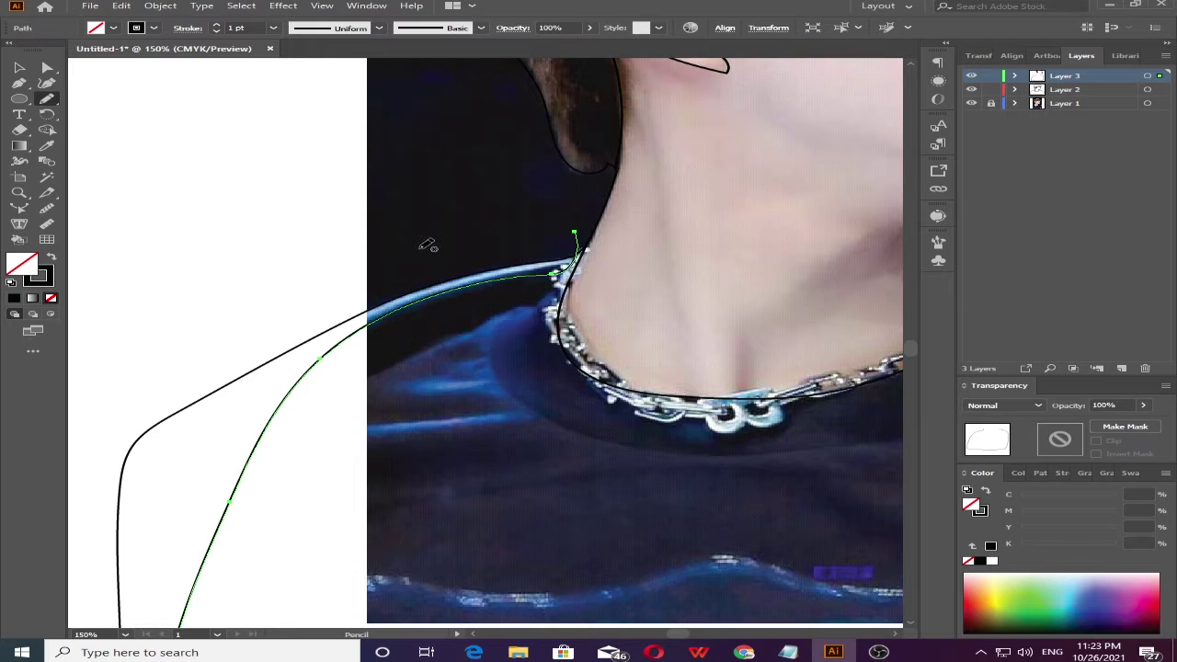
pyautogui.hotkey('ctrl', '+')
pyautogui.hotkey('ctrl', '+')
pyautogui.hotkey('ctrl', '+')
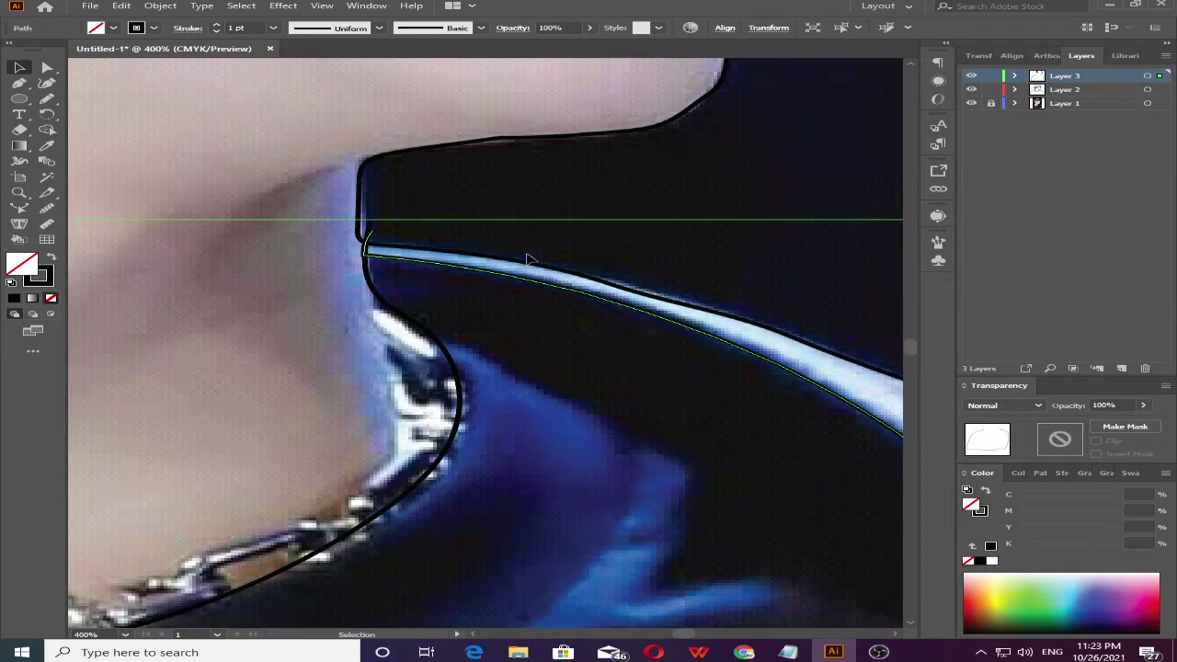
pyautogui.click(518, 212)
pyautogui.hscroll(10, 368, 236)
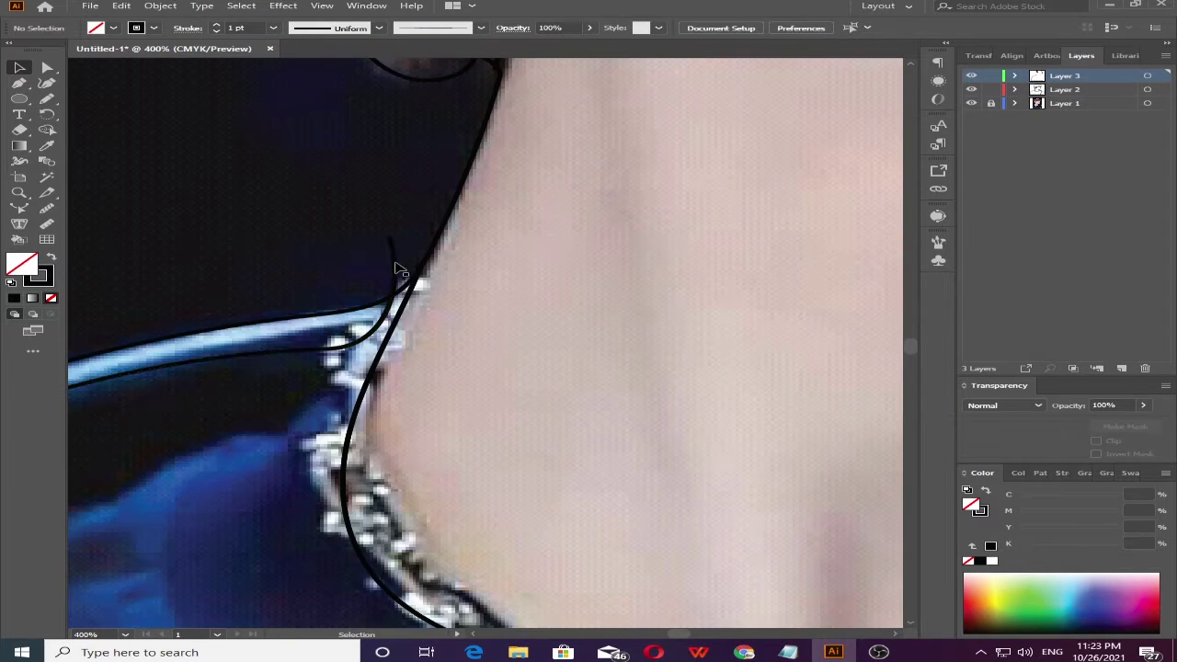
# - Fit the artboard in view and check the jacket outline by selecting and deselecting it
pyautogui.hotkey('ctrl', '0')
pyautogui.click(236, 334)
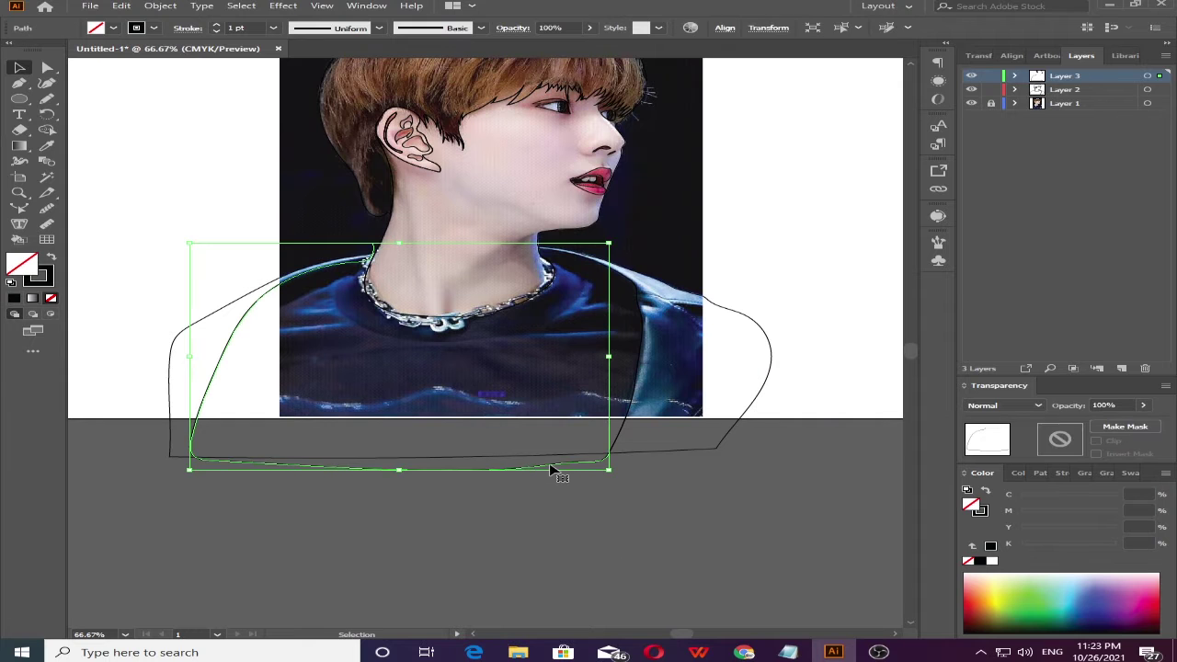
pyautogui.click(245, 350)
pyautogui.click(184, 334)
pyautogui.click(460, 476)
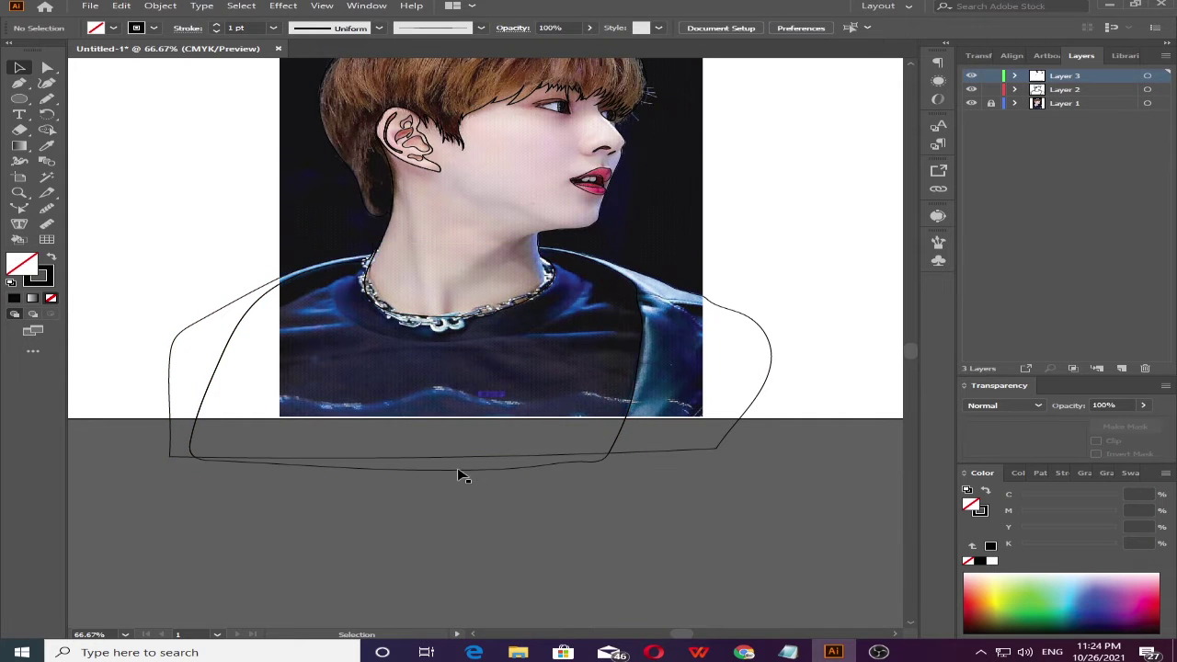
pyautogui.scroll(-1, 460, 171)
pyautogui.scroll(3, 460, 171)
# - Draw a neck shadow shape from the collar up to the jawline, then zoom out to review
pyautogui.press('n')
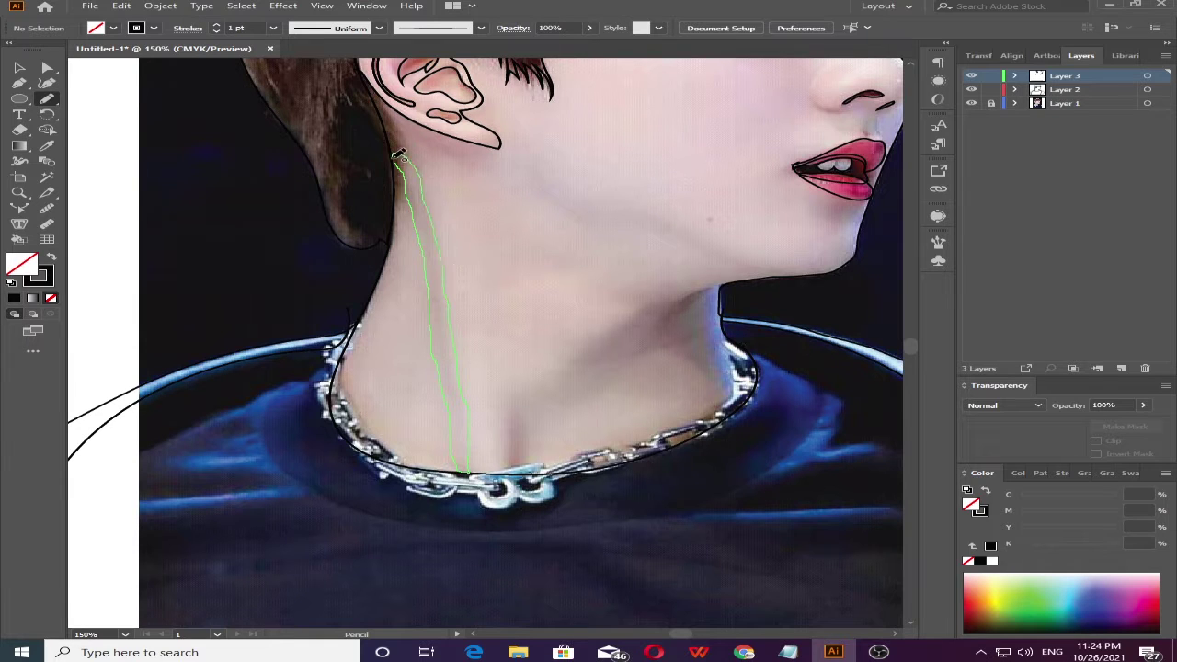
pyautogui.moveTo(398, 154); pyautogui.dragTo(398, 156)
pyautogui.moveTo(510, 464); pyautogui.dragTo(515, 408)
pyautogui.moveTo(653, 302)
pyautogui.mouseDown()
pyautogui.moveTo(731, 283)
pyautogui.moveTo(538, 272)
pyautogui.mouseUp()
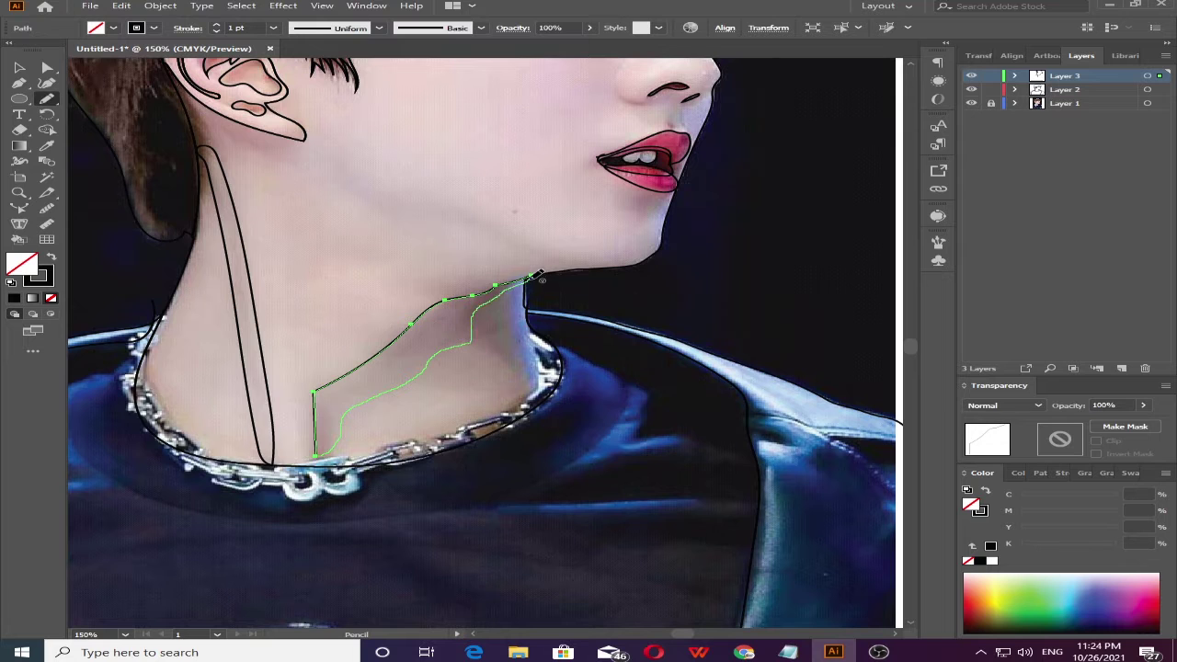
pyautogui.hotkey('ctrl', '-')
pyautogui.press('v')
pyautogui.click(355, 395)
pyautogui.hotkey('ctrl', '-')
pyautogui.hotkey('ctrl', '-')
# - Briefly hide the reference photo to check the line art, zoom in, then show it again
pyautogui.click(971, 103)
pyautogui.hotkey('ctrl', '-')
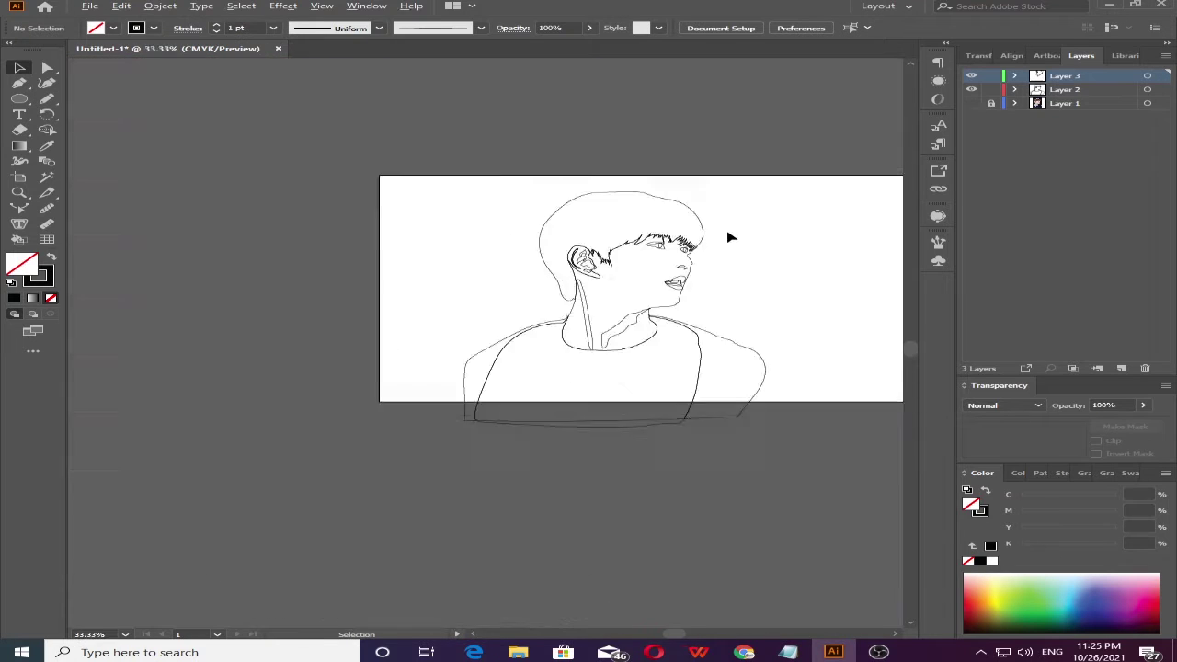
pyautogui.hotkey('ctrl', '+')
pyautogui.hotkey('ctrl', '+')
pyautogui.click(972, 103)
# - Fill the hair with brown and the face with skin colour sampled from the photo
pyautogui.click(1147, 89)
pyautogui.press('i')
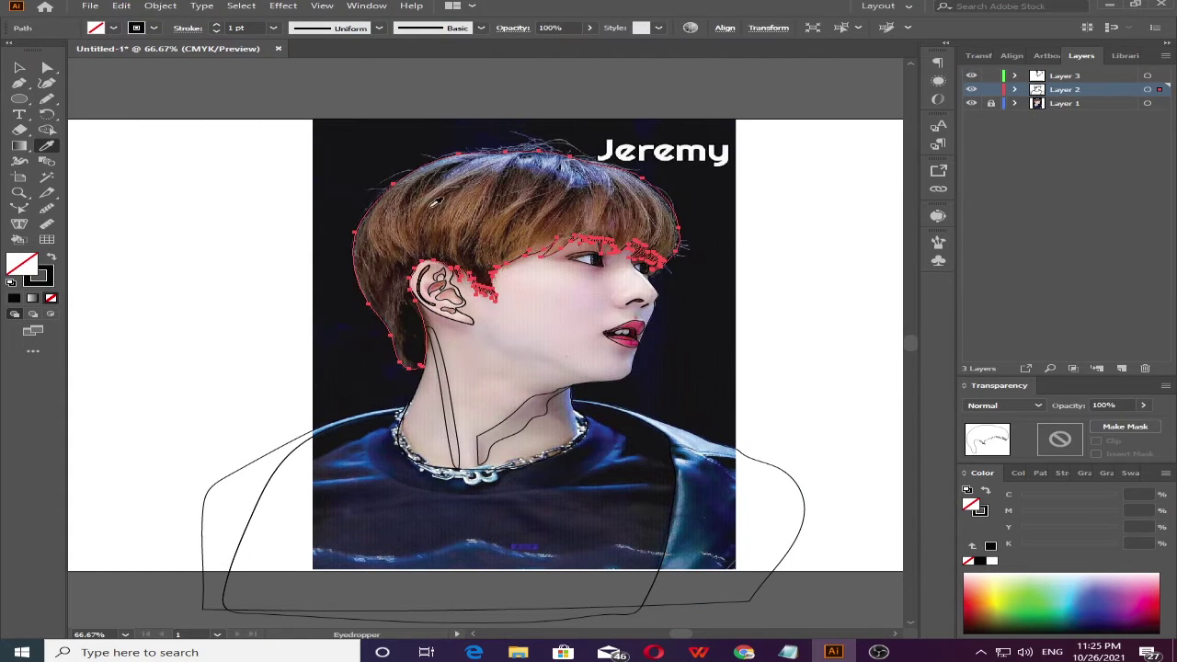
pyautogui.click(433, 201)
pyautogui.keyDown('ctrl'); pyautogui.click(538, 357); pyautogui.keyUp('ctrl')
pyautogui.click(402, 284)
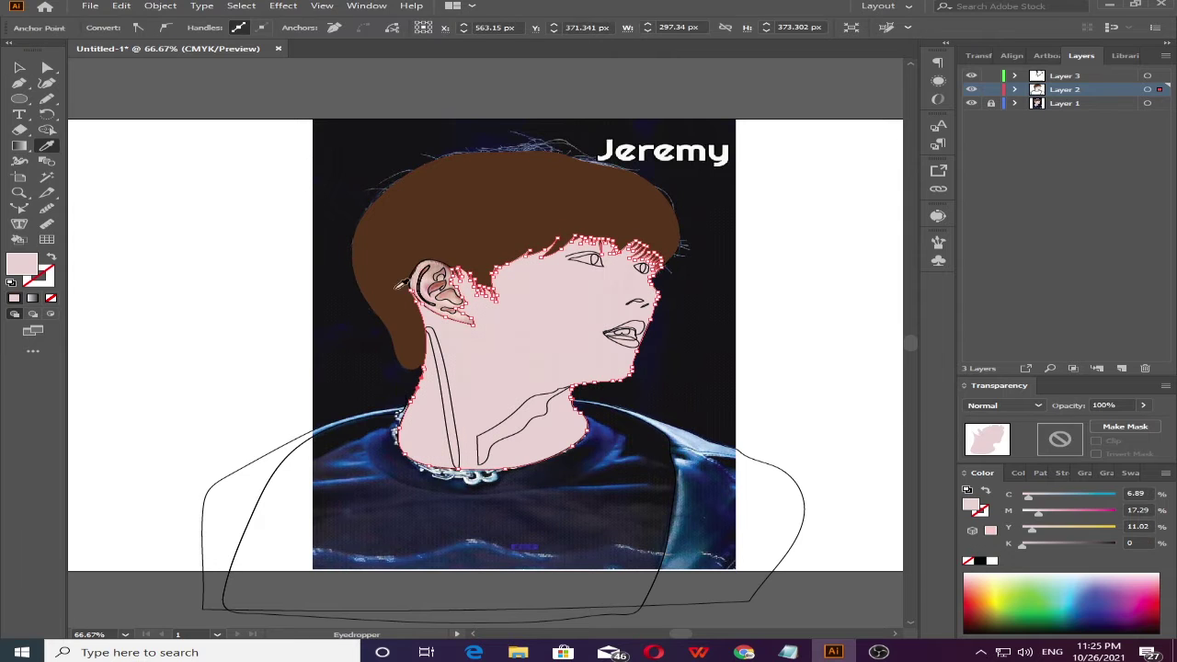
# - Fill the left and right shoulder shapes with light blue sampled from the jacket
pyautogui.keyDown('ctrl'); pyautogui.click(346, 414); pyautogui.keyUp('ctrl')
pyautogui.click(345, 427)
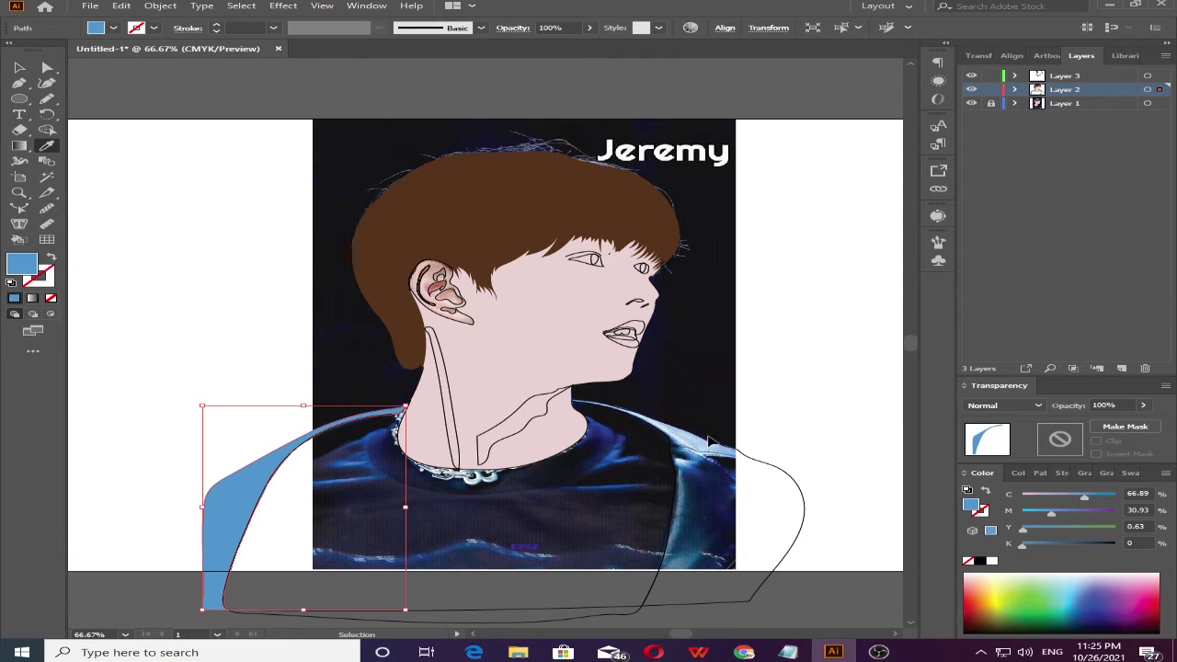
pyautogui.keyDown('ctrl'); pyautogui.click(754, 463); pyautogui.keyUp('ctrl')
pyautogui.click(345, 460)
pyautogui.press('v')
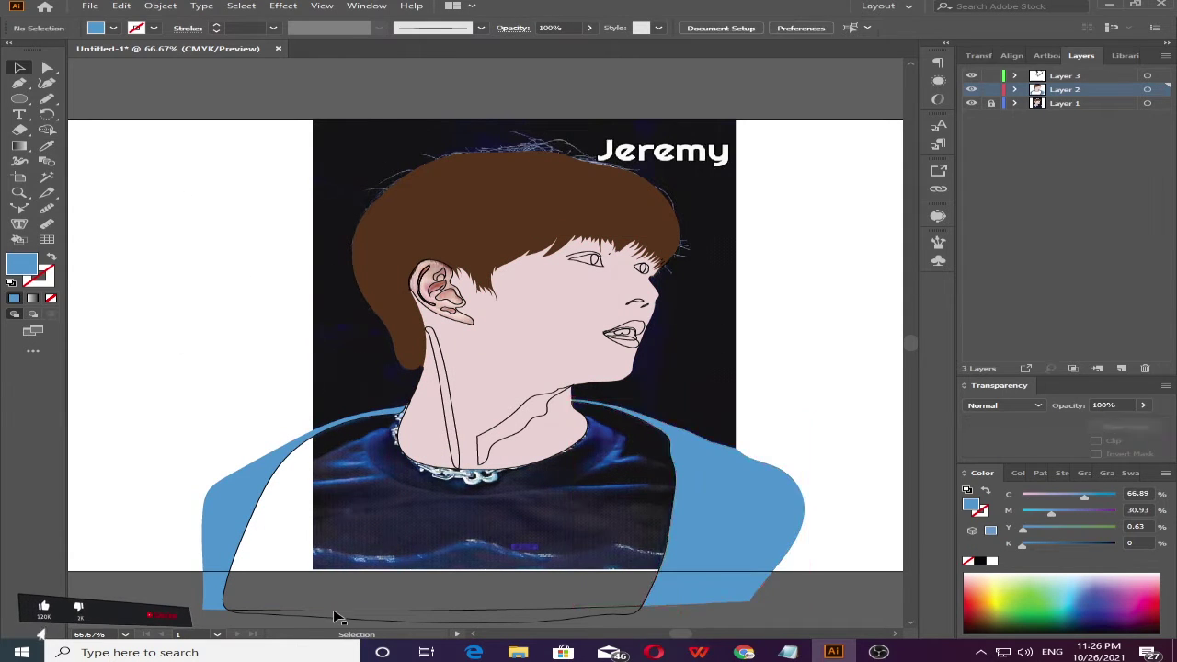
# - Give the shirt body shape a dark blue fill sampled from the photo
pyautogui.click(333, 609)
pyautogui.press('i')
pyautogui.click(460, 515)
# - Fill the ear shape with skin pink and zoom in on it
pyautogui.keyDown('ctrl'); pyautogui.click(431, 313); pyautogui.keyUp('ctrl')
pyautogui.press('i')
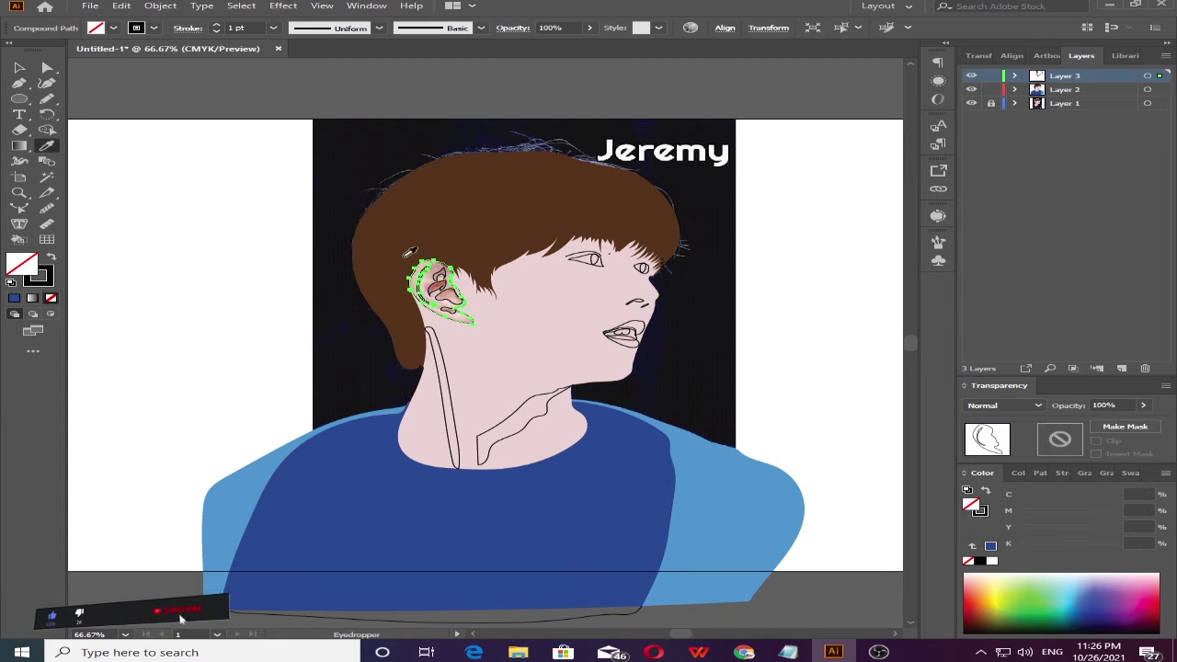
pyautogui.click(426, 308)
pyautogui.hotkey('ctrl', '=')
pyautogui.hotkey('ctrl', '=')
pyautogui.hotkey('ctrl', '=')
pyautogui.hotkey('ctrl', '=')
# - Select the outer and inner ear shapes together and merge them with the Shape Builder
pyautogui.press('i')
pyautogui.keyDown('ctrl'); pyautogui.click(428, 258); pyautogui.keyUp('ctrl')
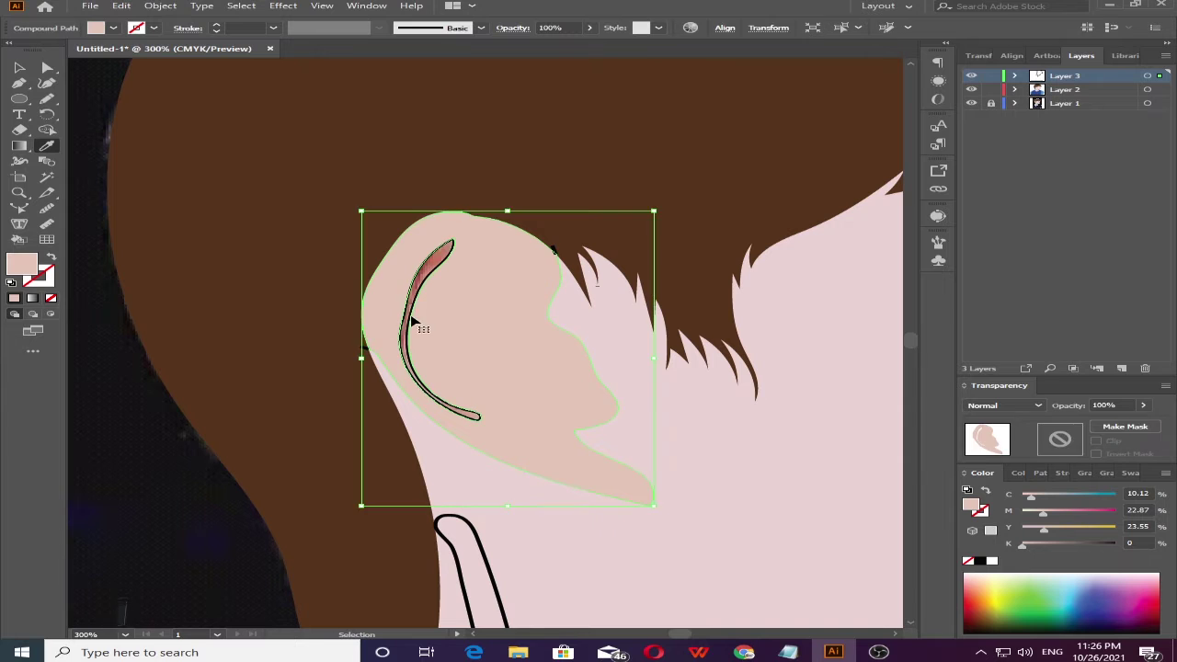
pyautogui.keyDown('ctrl'); pyautogui.click(363, 341); pyautogui.keyUp('ctrl')
pyautogui.hotkey('ctrl', 'z')
pyautogui.keyDown('ctrl'); pyautogui.click(350, 328); pyautogui.keyUp('ctrl')
pyautogui.keyDown('ctrl'); pyautogui.moveTo(350, 328); pyautogui.dragTo(432, 304); pyautogui.keyUp('ctrl')
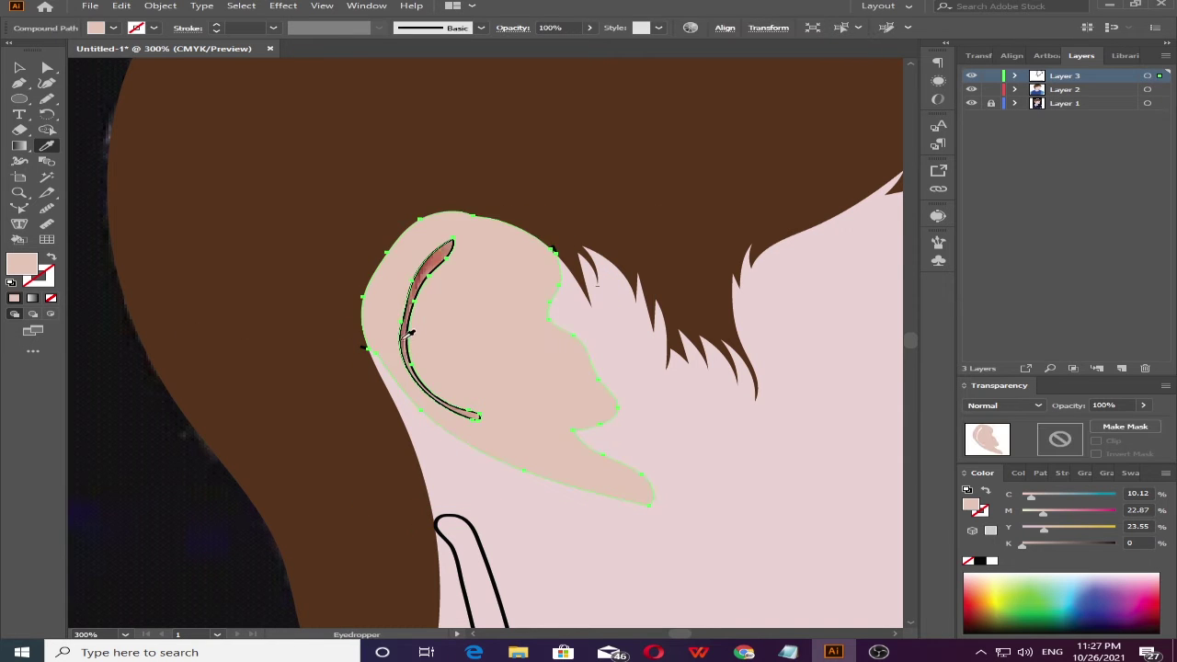
pyautogui.press('v')
pyautogui.hotkey('shift', 'm')
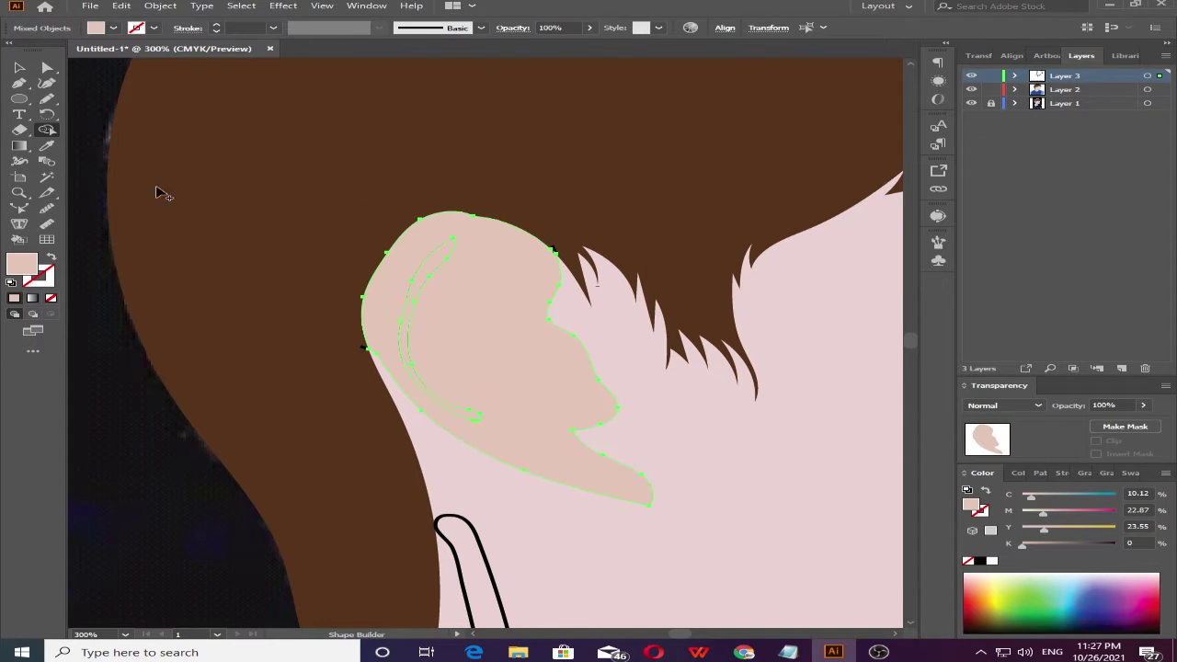
pyautogui.press('v')
# - Expand Layer 3 to list its paths and undo an accidental ear-path change
pyautogui.click(1015, 76)
pyautogui.click(1149, 213)
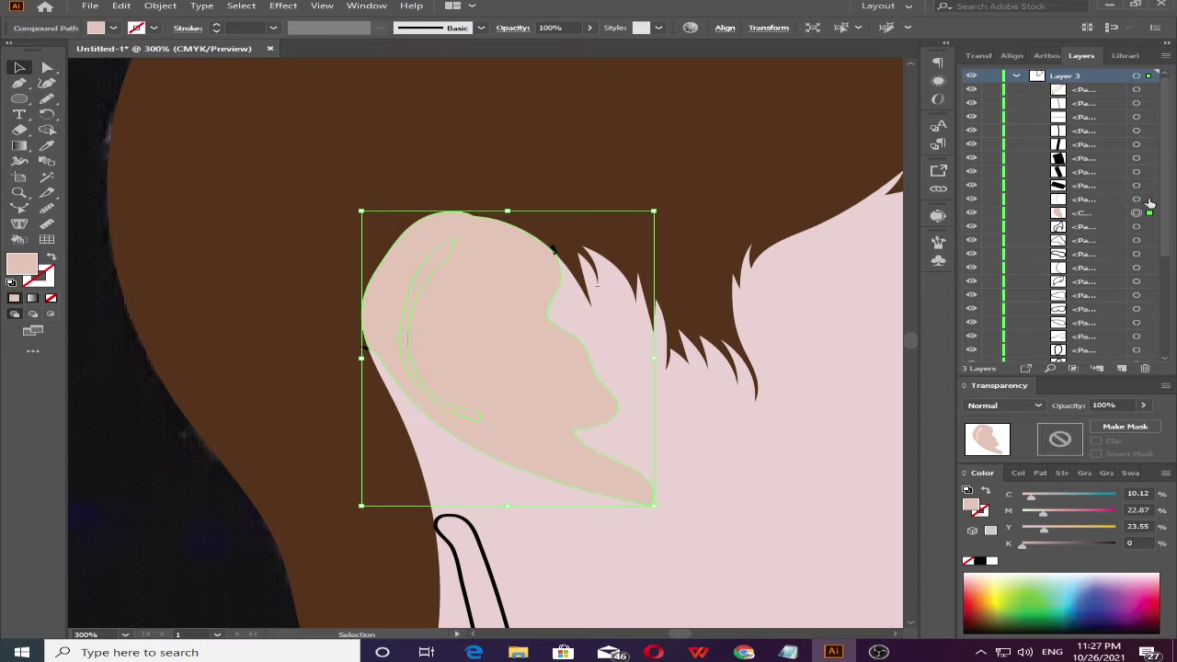
pyautogui.click(971, 199)
pyautogui.hotkey('ctrl', 'z')
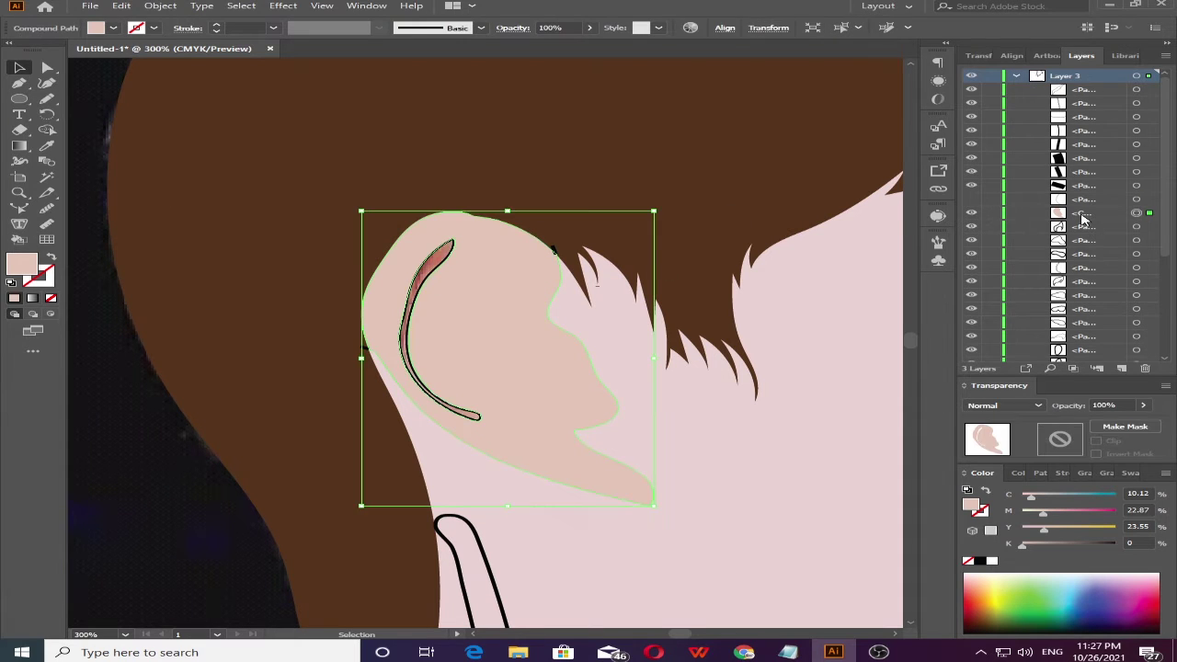
pyautogui.hotkey('ctrl', 'z')
pyautogui.hotkey('ctrl', 'z')
pyautogui.hotkey('ctrl', 'z')
# - Fill the four inner-ear shapes with darker pink and red tones sampled from the photo
pyautogui.press('i')
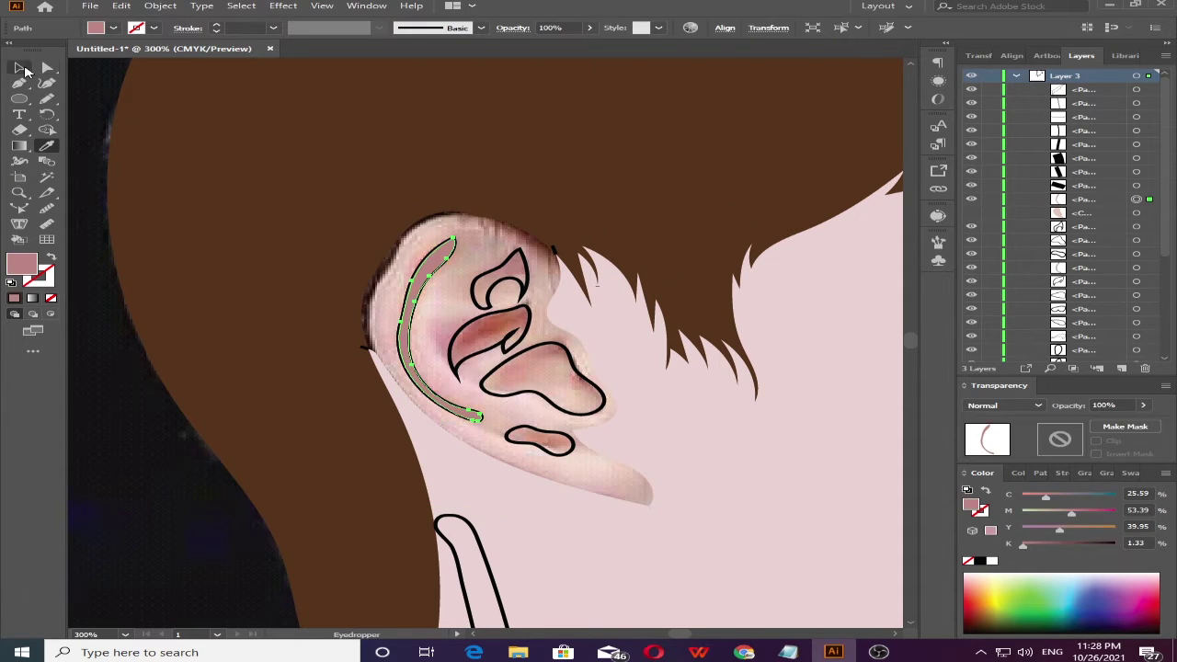
pyautogui.click(499, 276)
pyautogui.click(487, 331)
pyautogui.click(543, 379)
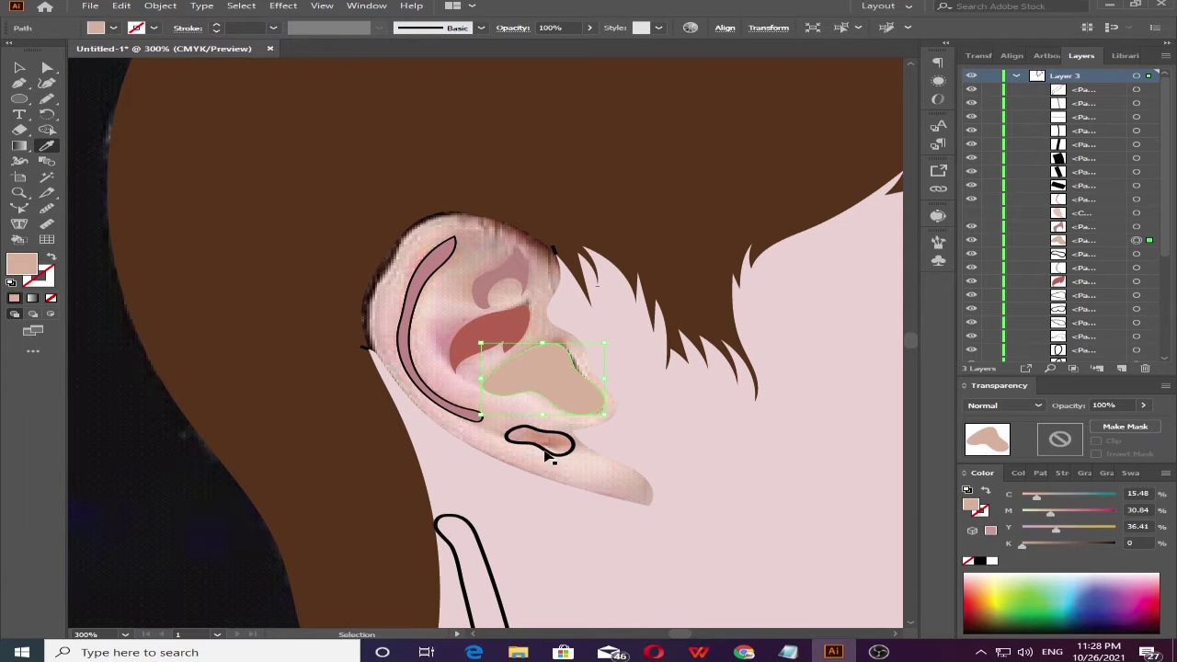
pyautogui.click(540, 441)
# - Hide the ear reference and restack the ear paths, outer ear beneath the pink inner shapes
pyautogui.click(971, 213)
pyautogui.scroll(-2, 1109, 263)
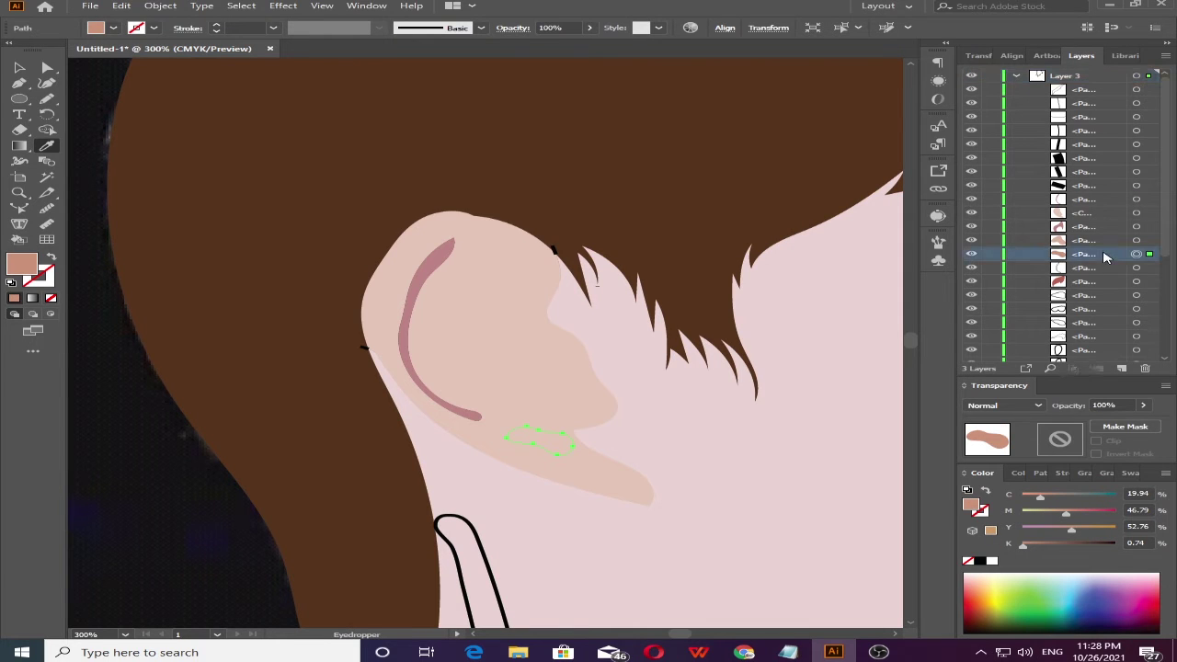
pyautogui.scroll(-2, 1088, 229)
pyautogui.moveTo(1088, 229); pyautogui.dragTo(1090, 319)
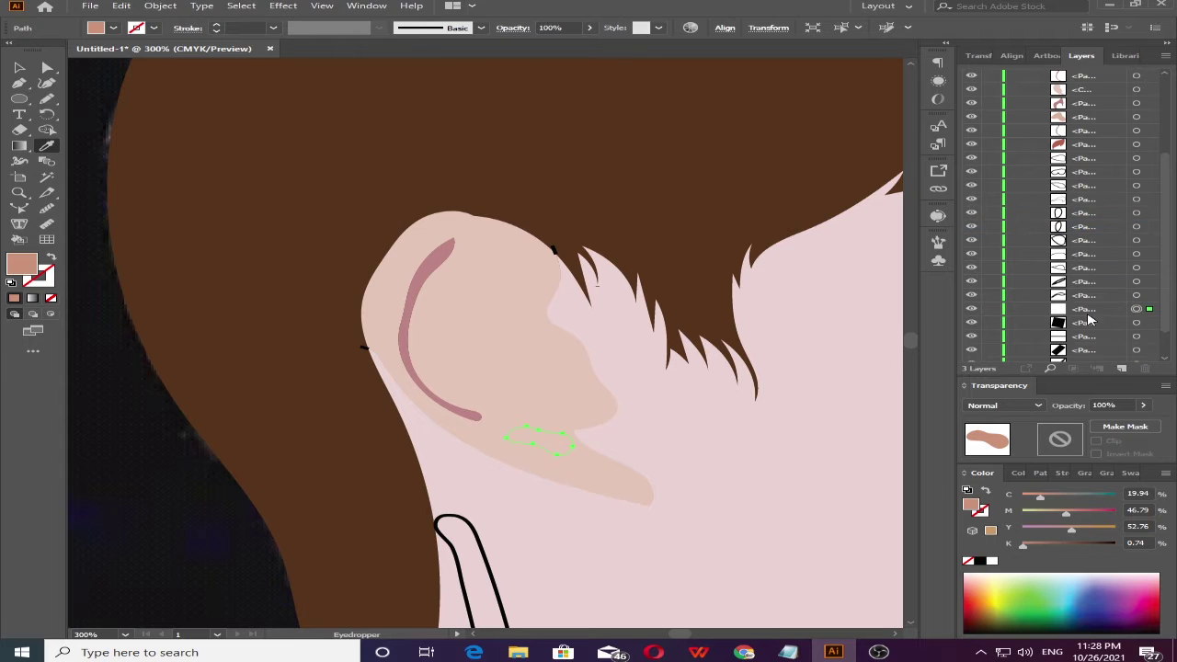
pyautogui.keyDown('ctrl'); pyautogui.click(425, 278); pyautogui.keyUp('ctrl')
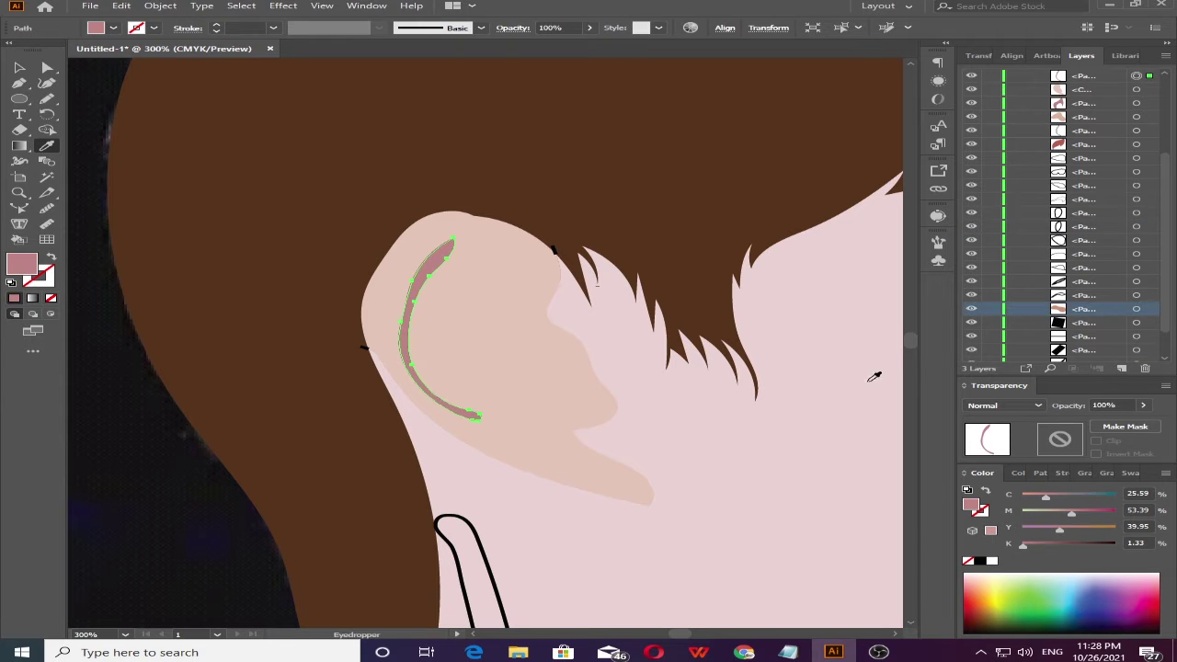
pyautogui.click(1085, 159)
pyautogui.click(1137, 89)
pyautogui.moveTo(1085, 89); pyautogui.dragTo(1110, 217)
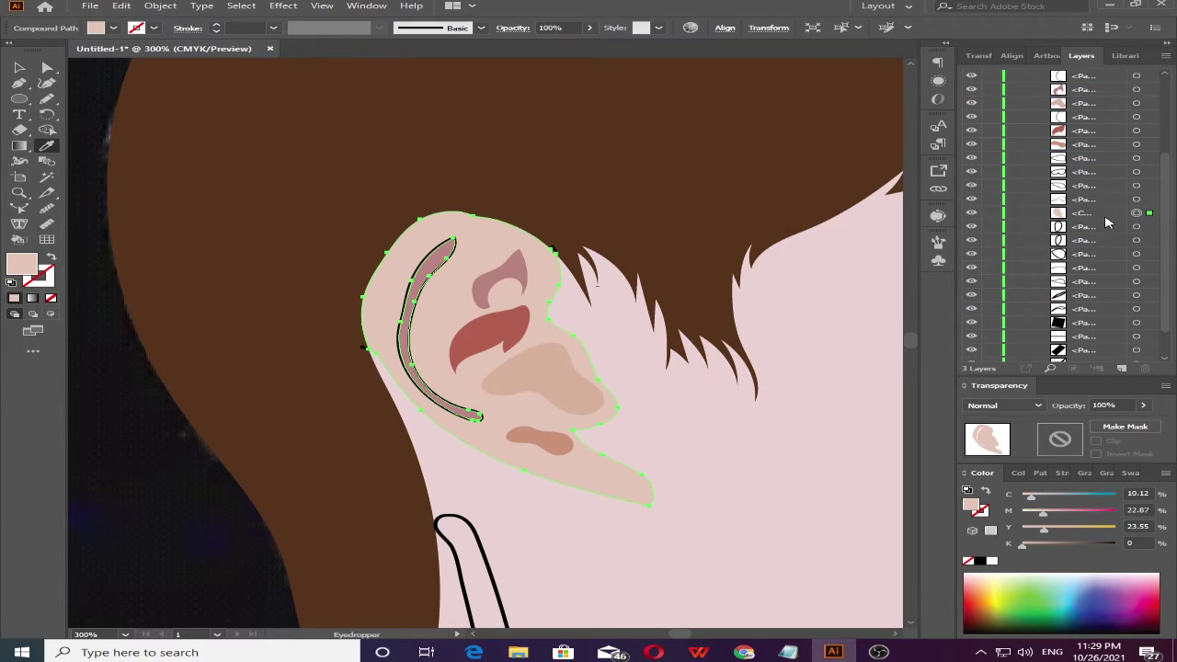
# - Collapse Layer 3, zoom to the face, and hide the face skin path to reveal the photo
pyautogui.hscroll(2, 743, 338)
pyautogui.hotkey('ctrl', '-')
pyautogui.hotkey('ctrl', '-')
pyautogui.hotkey('ctrl', '-')
pyautogui.hotkey('ctrl', 'shift', 'a')
pyautogui.hotkey('ctrl', '0')
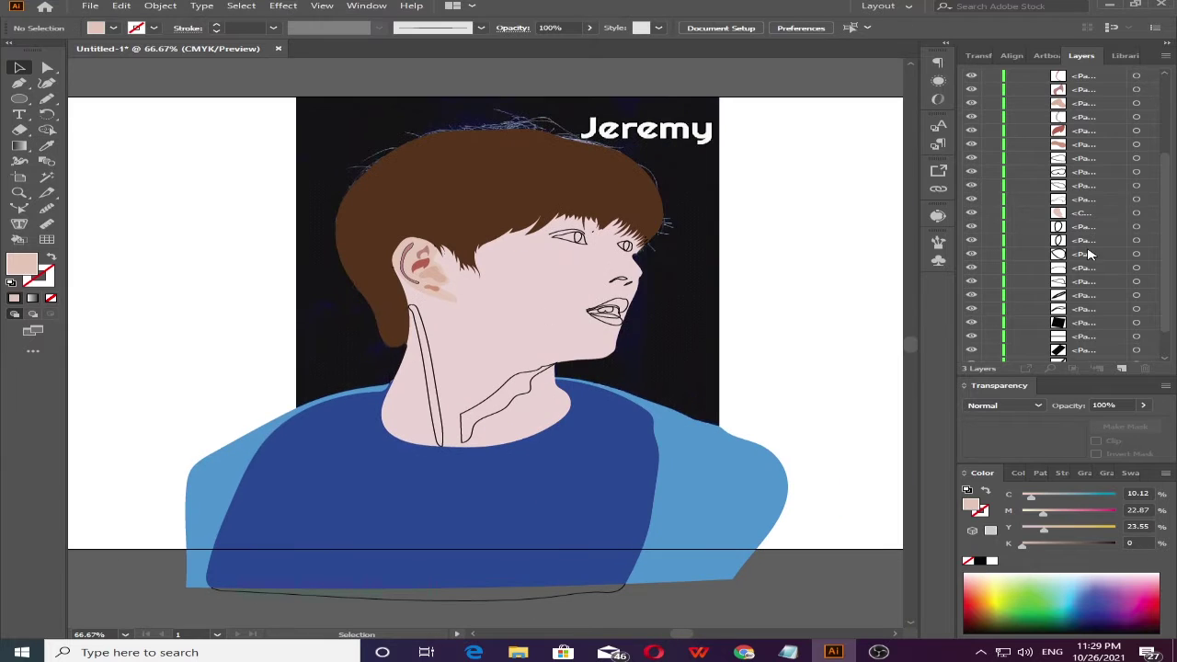
pyautogui.click(1015, 75)
pyautogui.hotkey('ctrl', '+')
pyautogui.hotkey('ctrl', '+')
pyautogui.hotkey('ctrl', '+')
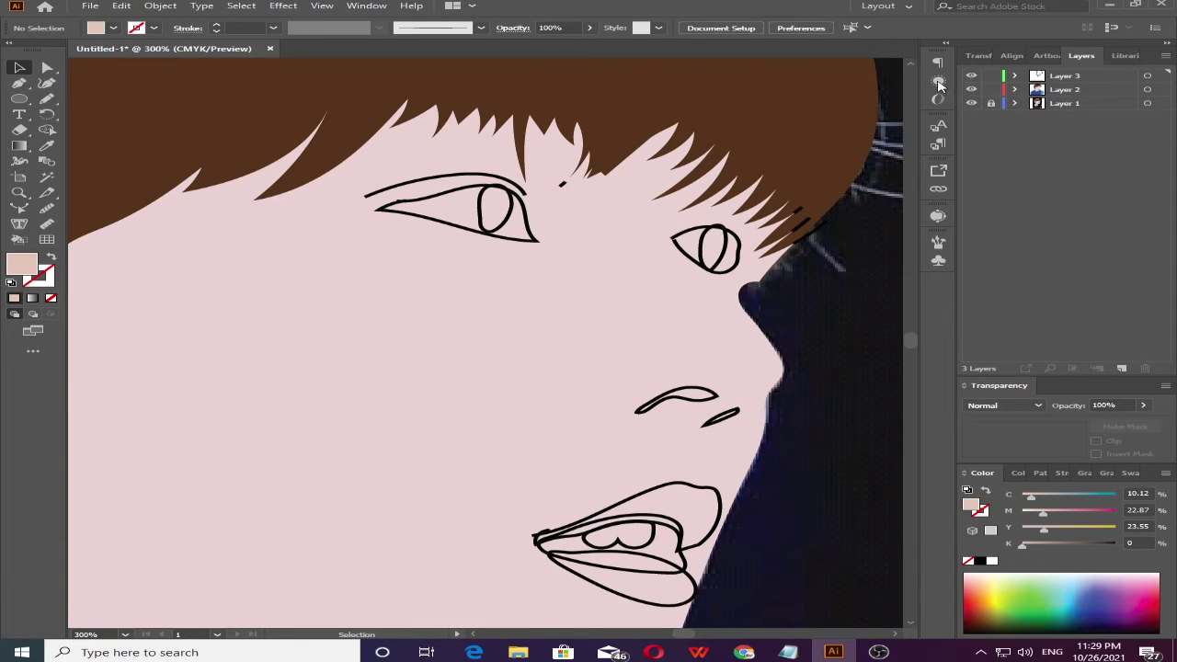
pyautogui.click(515, 315)
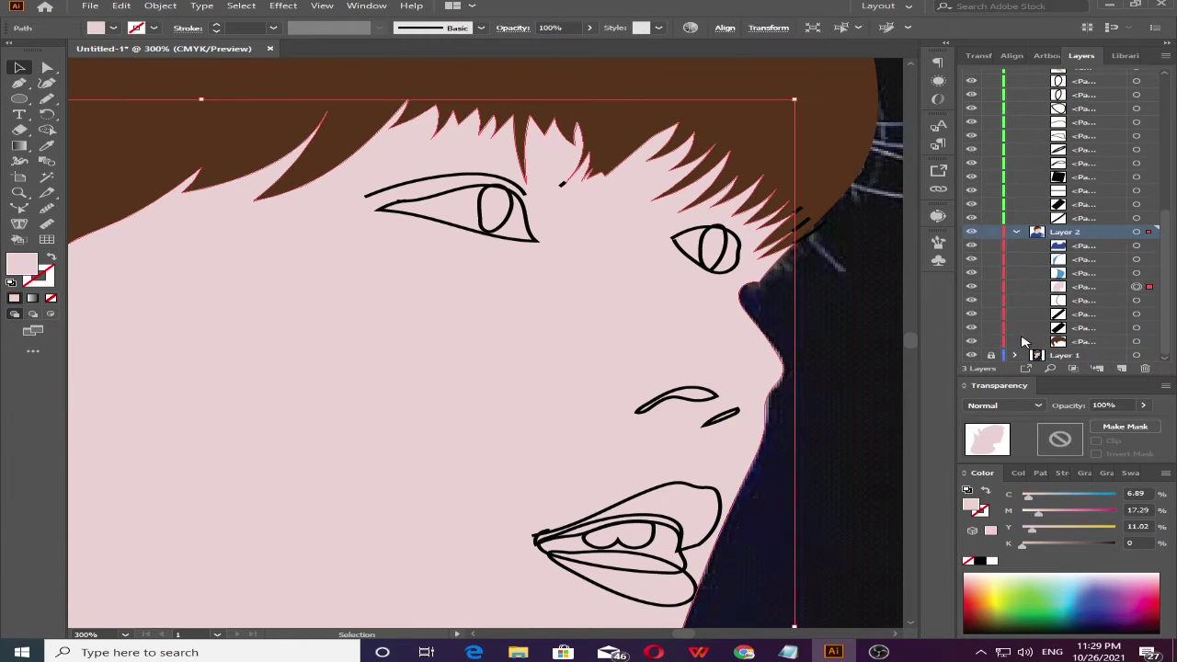
pyautogui.click(971, 287)
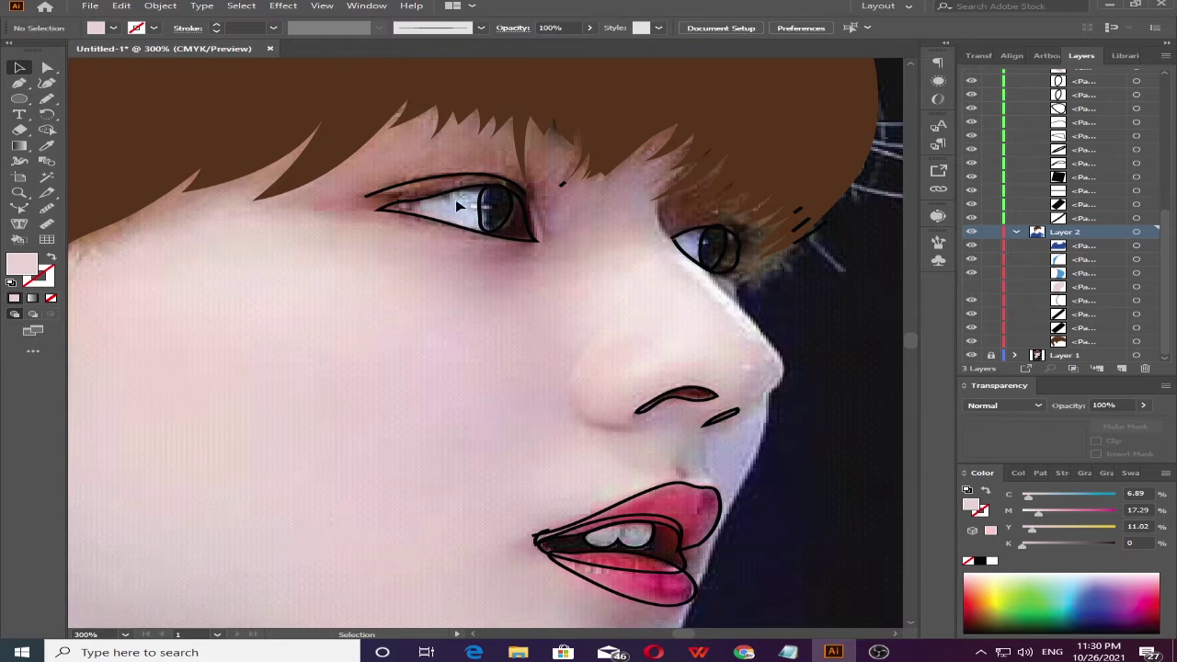
pyautogui.press('n')
pyautogui.scroll(3, 426, 197)
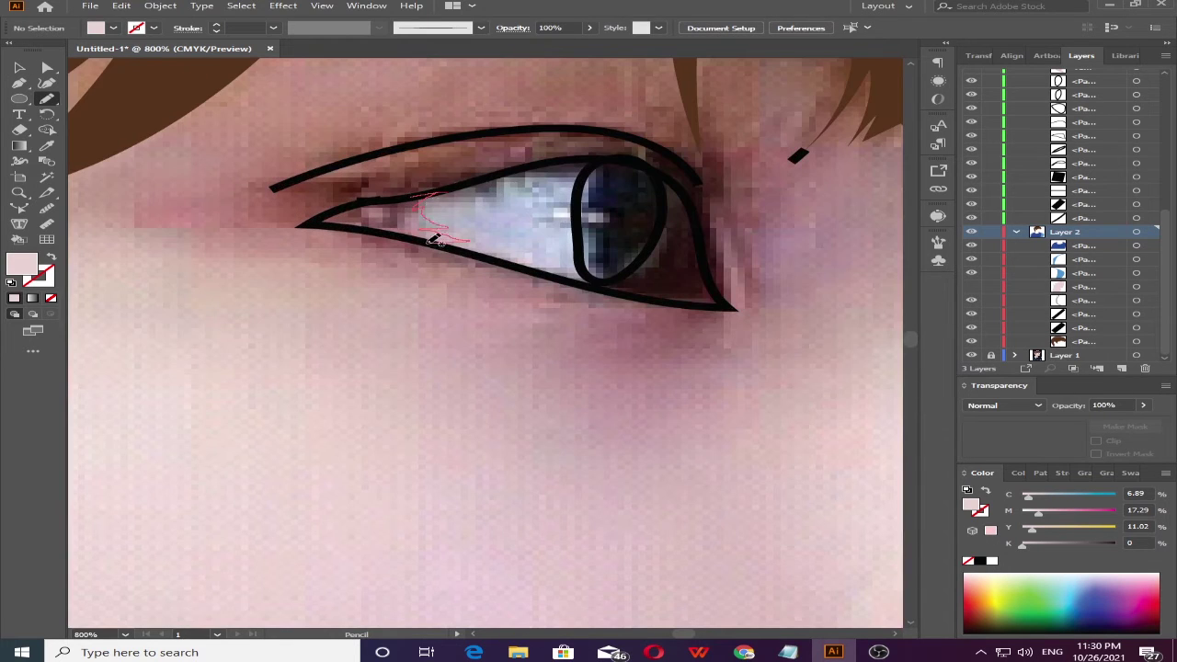
# - Pencil-draw shapes along the upper eyelid, in the lower outer corner, and an iris highlight
pyautogui.moveTo(313, 225); pyautogui.dragTo(449, 189)
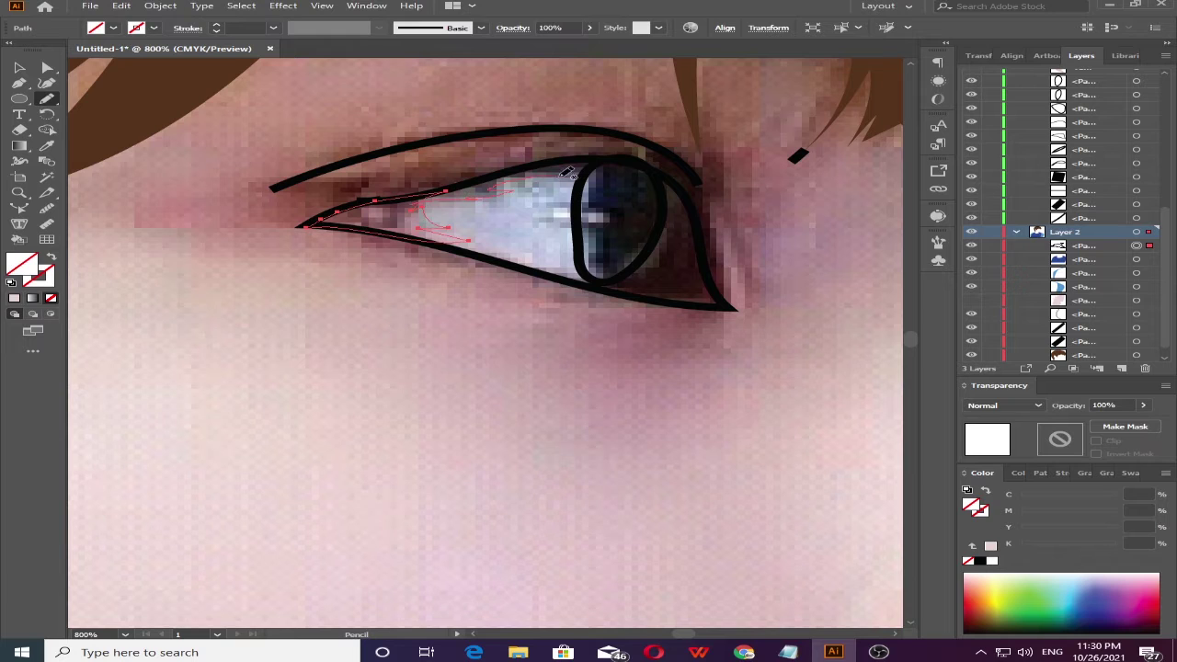
pyautogui.keyDown('ctrl'); pyautogui.click(429, 201); pyautogui.keyUp('ctrl')
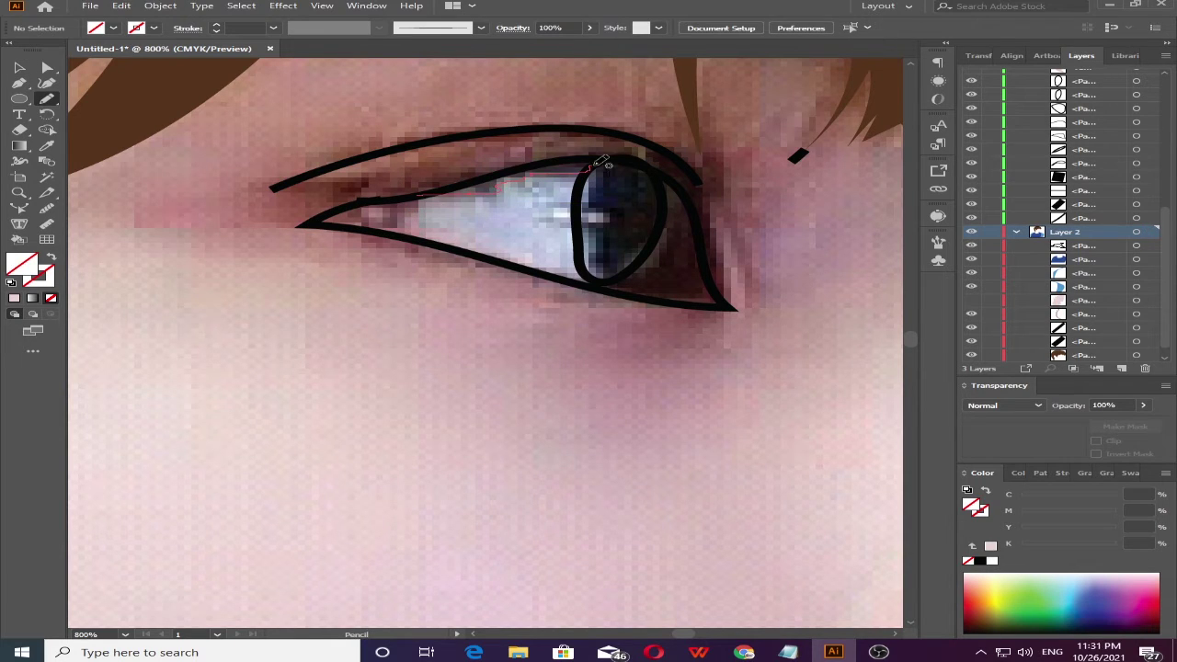
pyautogui.moveTo(490, 173); pyautogui.dragTo(424, 195)
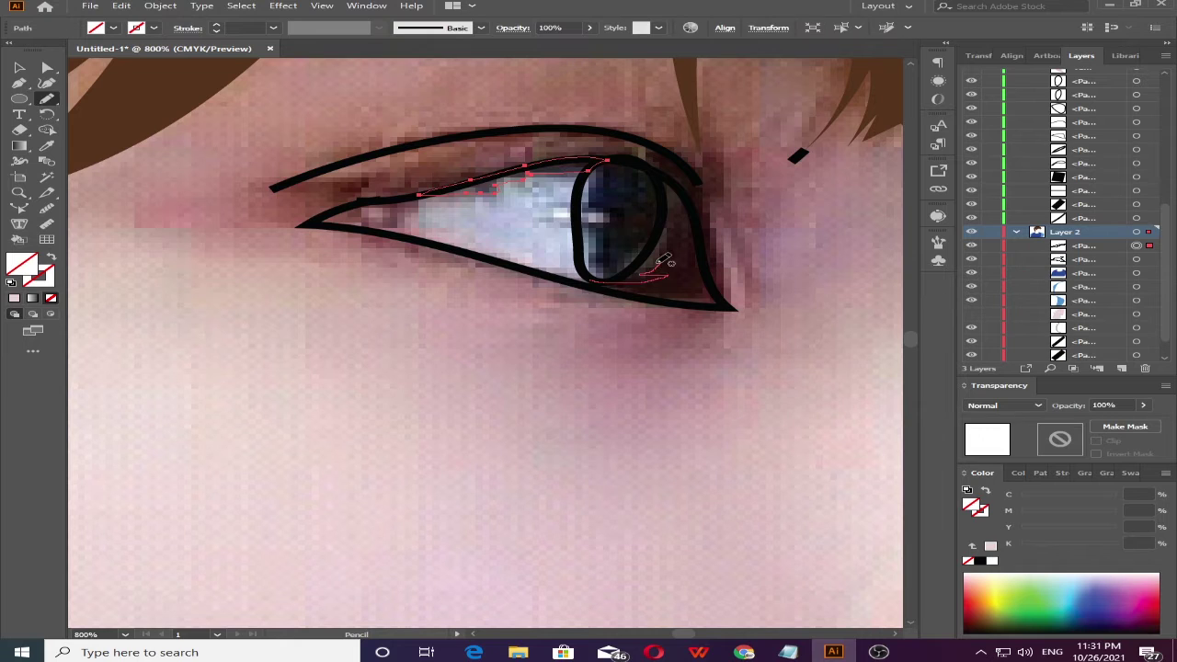
pyautogui.hotkey('ctrl', 'shift', 'a')
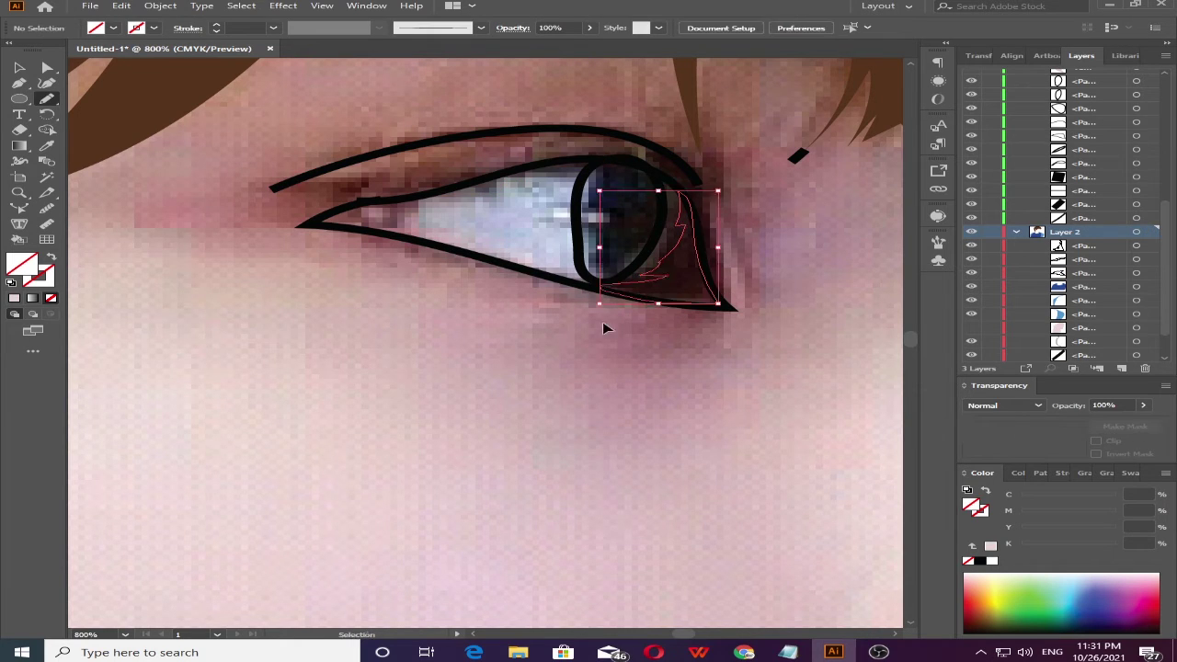
pyautogui.moveTo(653, 297); pyautogui.dragTo(734, 307)
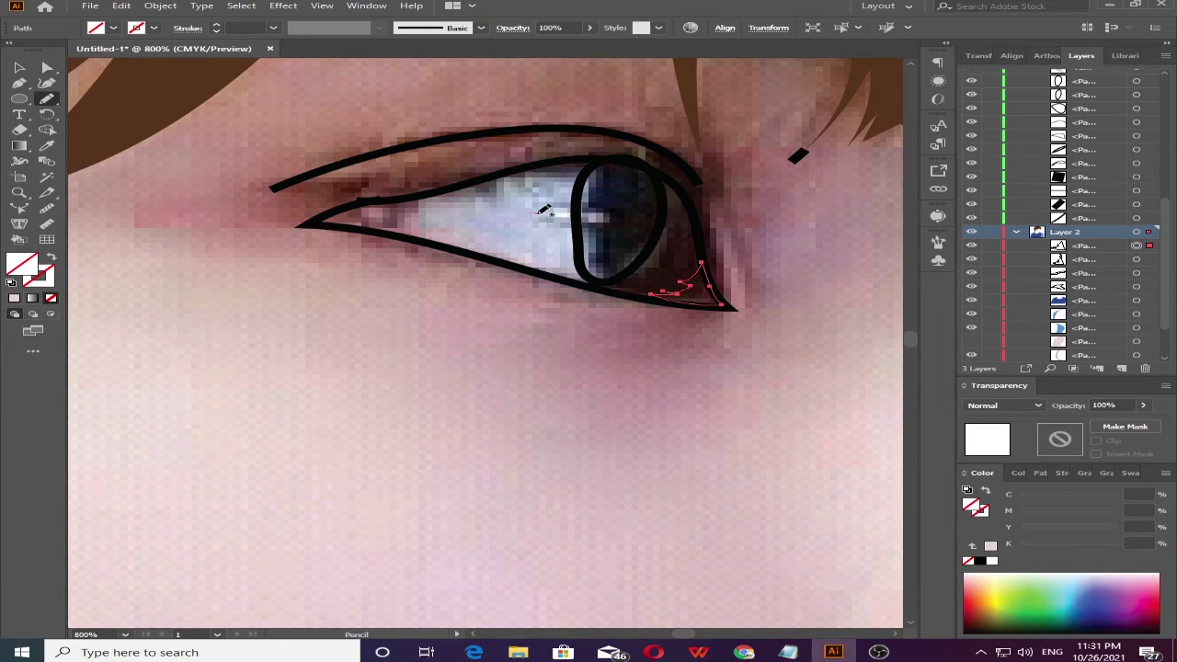
pyautogui.moveTo(561, 204); pyautogui.dragTo(616, 214)
# - Fill the inner-corner shape with dark pink and the iris highlight with near-white
pyautogui.click(16, 70)
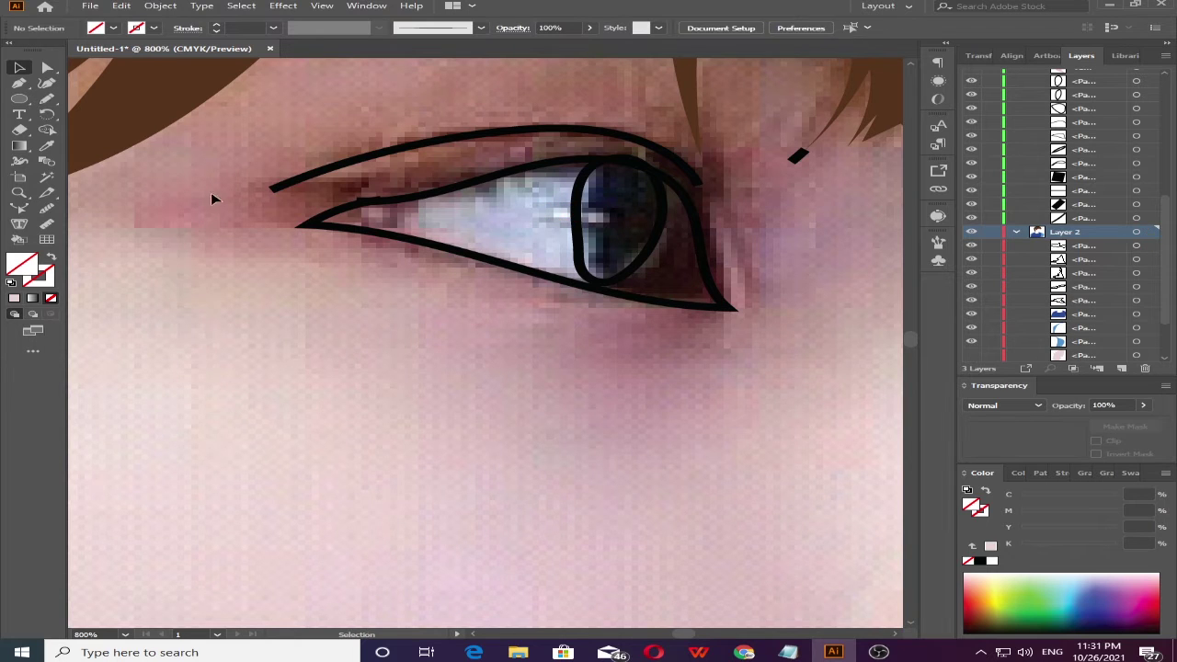
pyautogui.click(429, 257)
pyautogui.click(432, 234)
pyautogui.press('i')
pyautogui.click(405, 217)
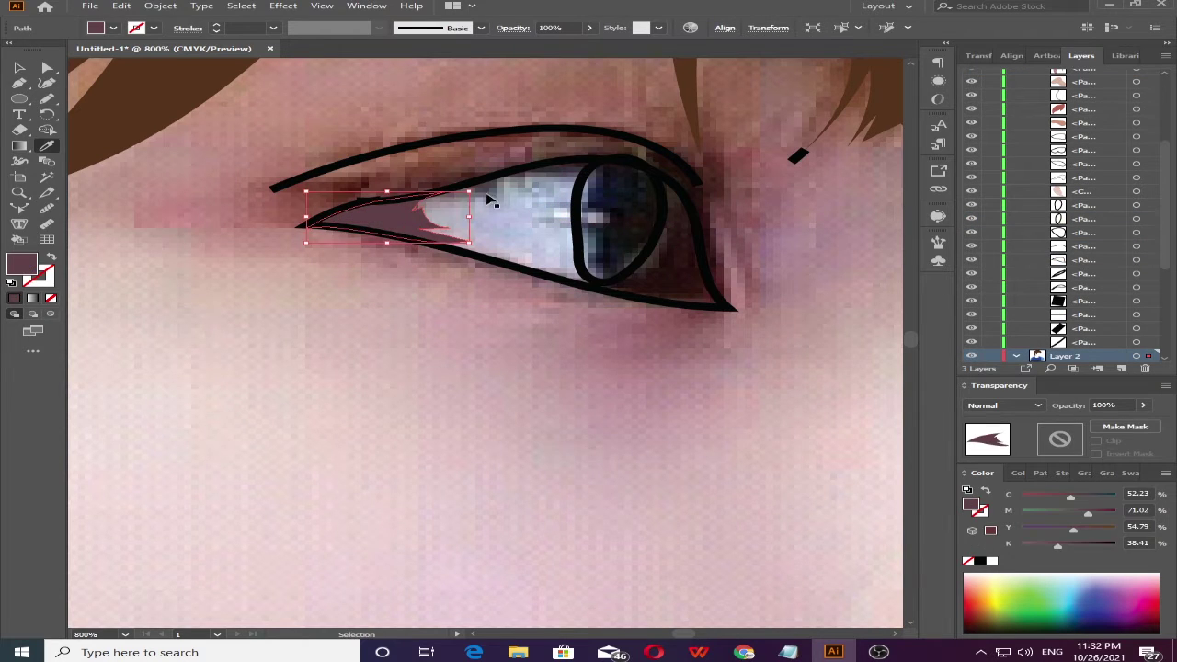
pyautogui.click(552, 212)
pyautogui.press('i')
pyautogui.click(515, 198)
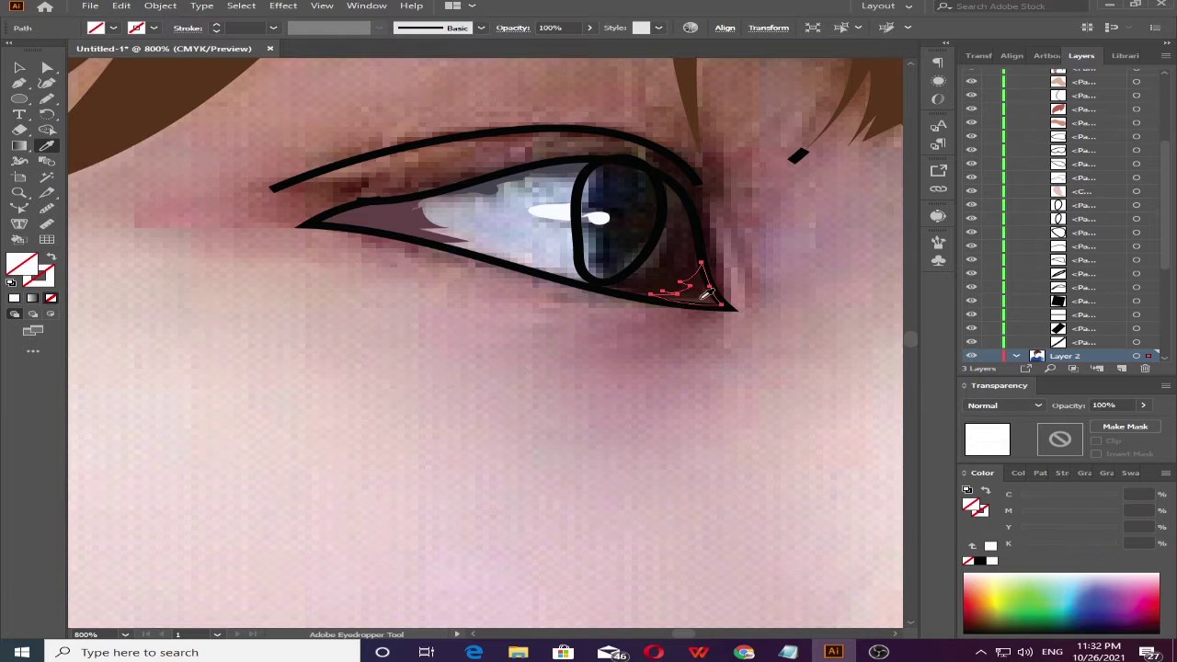
# - Fill the lower eye corner with a sampled dark colour and the eye white with light blue-grey
pyautogui.click(688, 297)
pyautogui.press('i')
pyautogui.click(647, 283)
pyautogui.keyDown('ctrl'); pyautogui.click(584, 193); pyautogui.keyUp('ctrl')
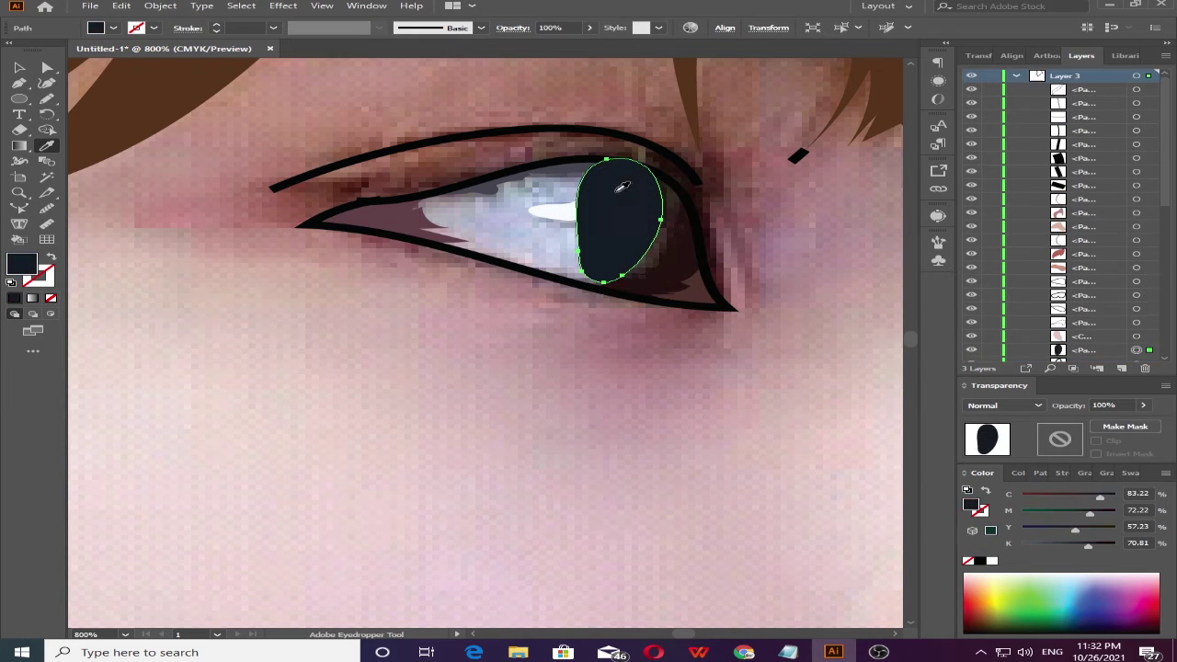
pyautogui.keyDown('ctrl'); pyautogui.click(552, 184); pyautogui.keyUp('ctrl')
# - Move the eye white into Layer 2 beneath the eye details
pyautogui.scroll(-5, 1168, 195)
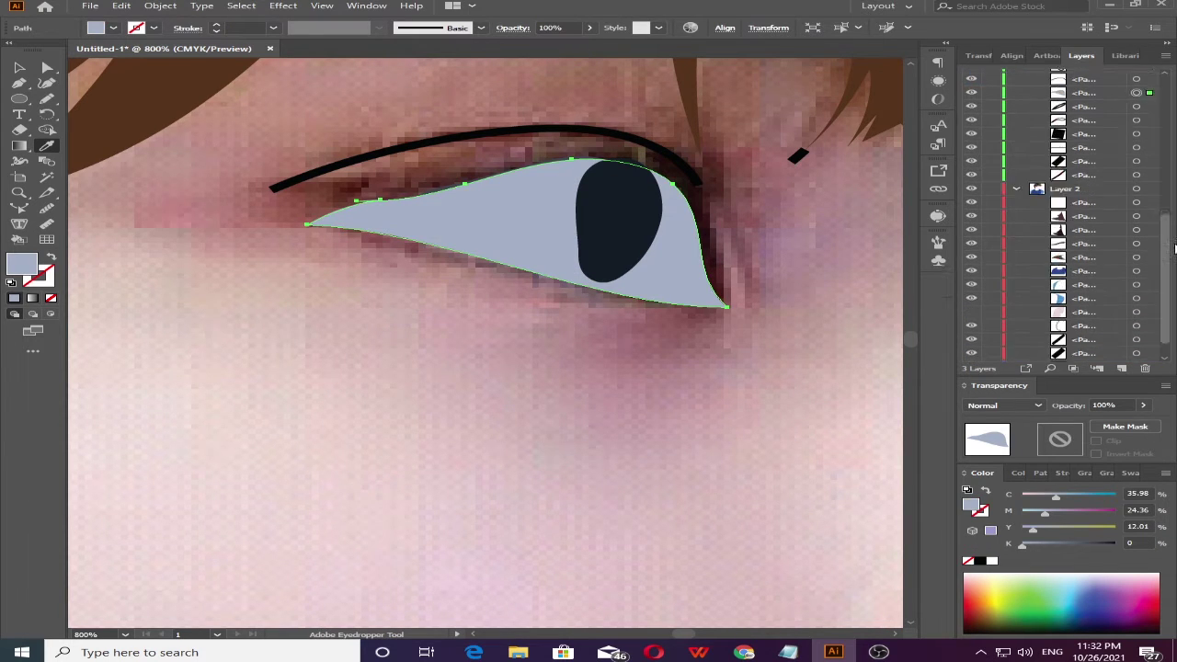
pyautogui.scroll(-3, 1167, 196)
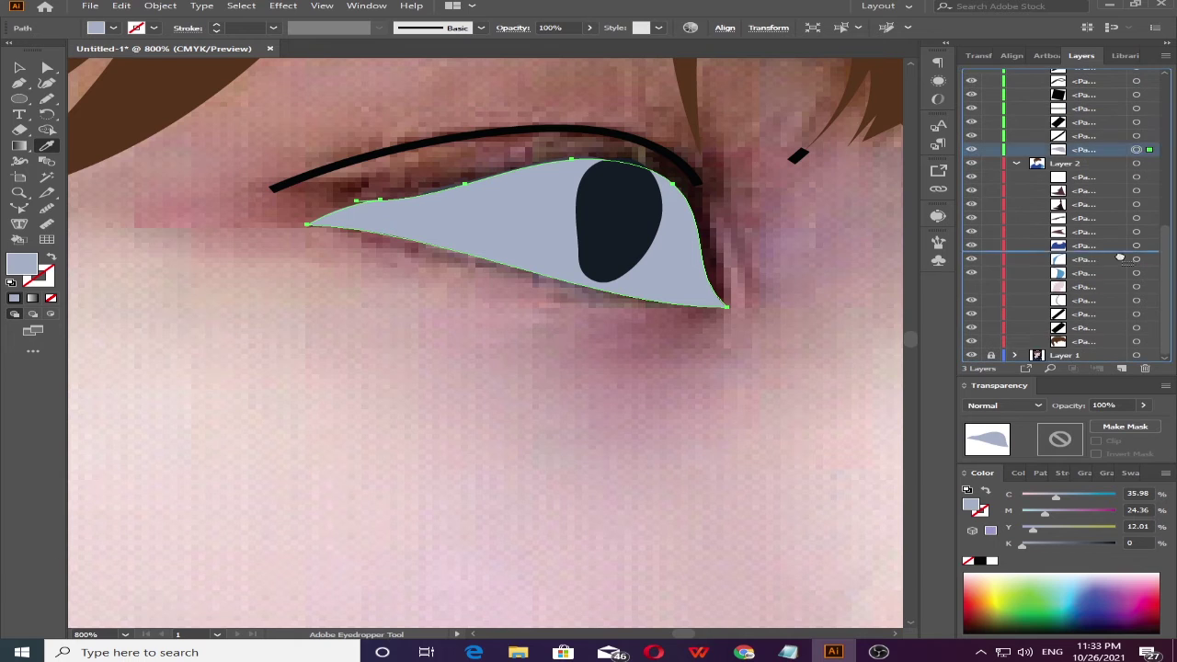
pyautogui.moveTo(1058, 149); pyautogui.dragTo(1059, 273)
pyautogui.keyDown('ctrl'); pyautogui.click(560, 213); pyautogui.keyUp('ctrl')
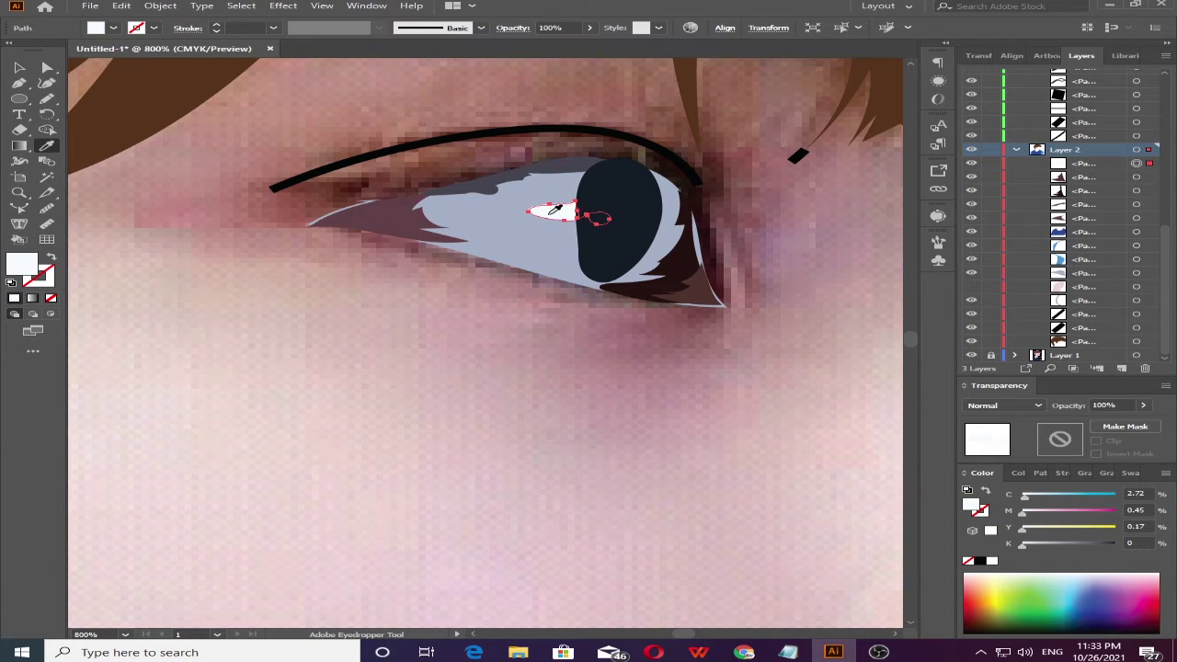
pyautogui.hotkey('ctrl', 'z')
# - Draw a small highlight on the pupil and fill it with pink sampled from the skin
pyautogui.moveTo(592, 196); pyautogui.dragTo(598, 200)
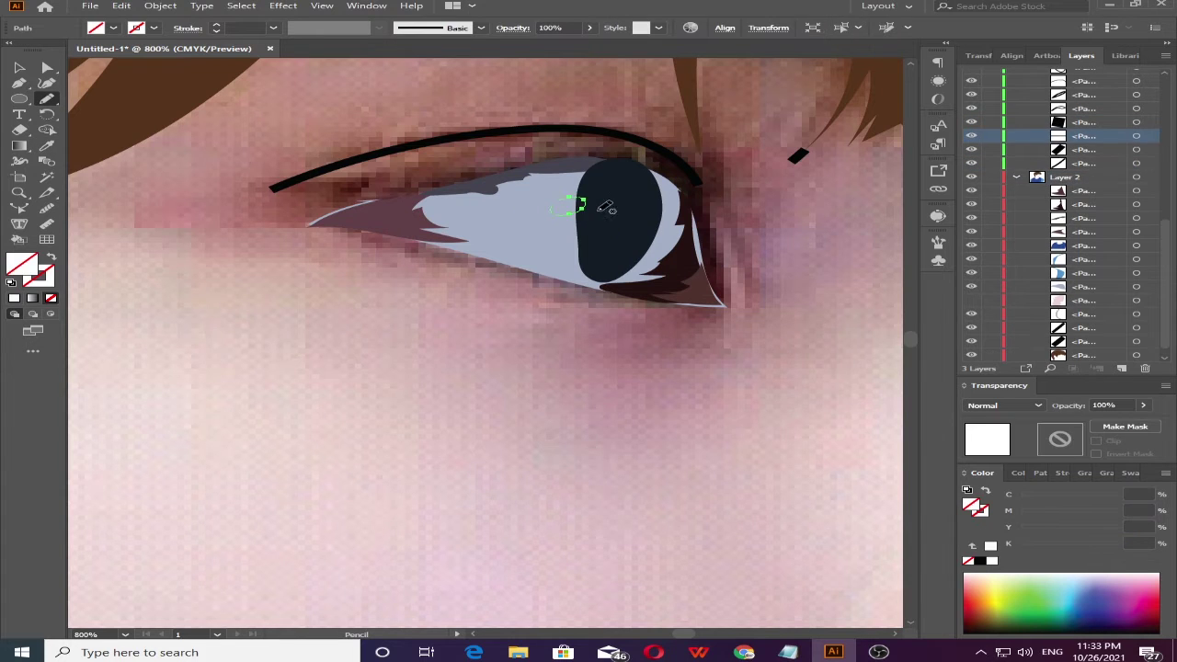
pyautogui.press('i')
pyautogui.click(332, 383)
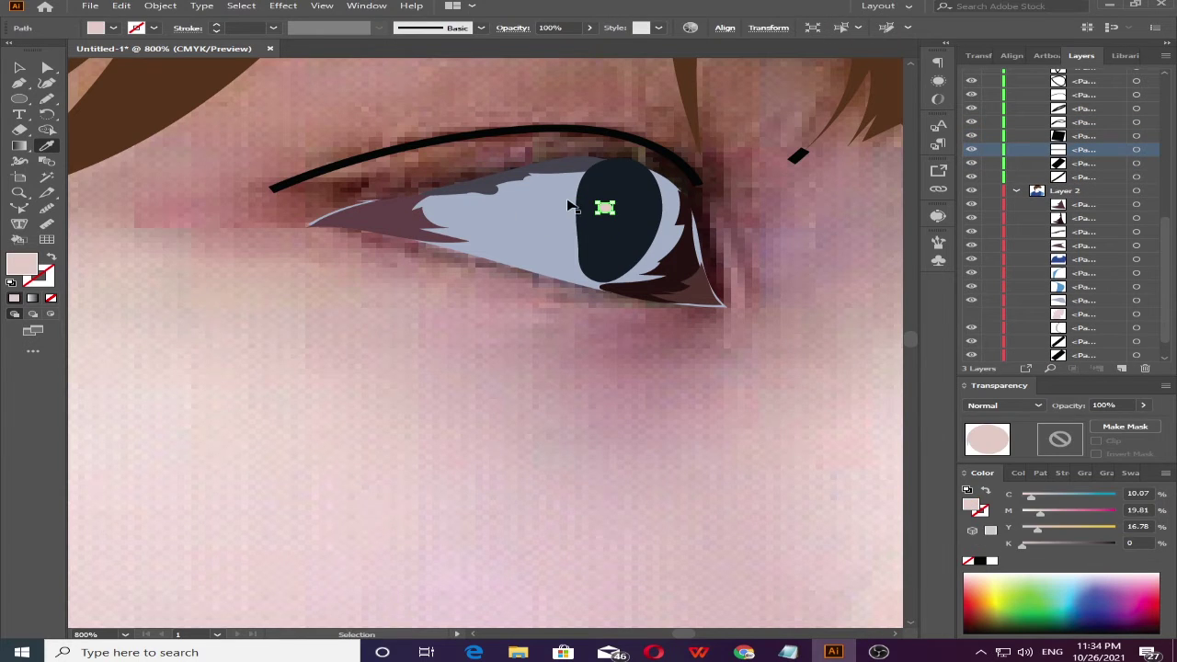
pyautogui.scroll(5, 676, 244)
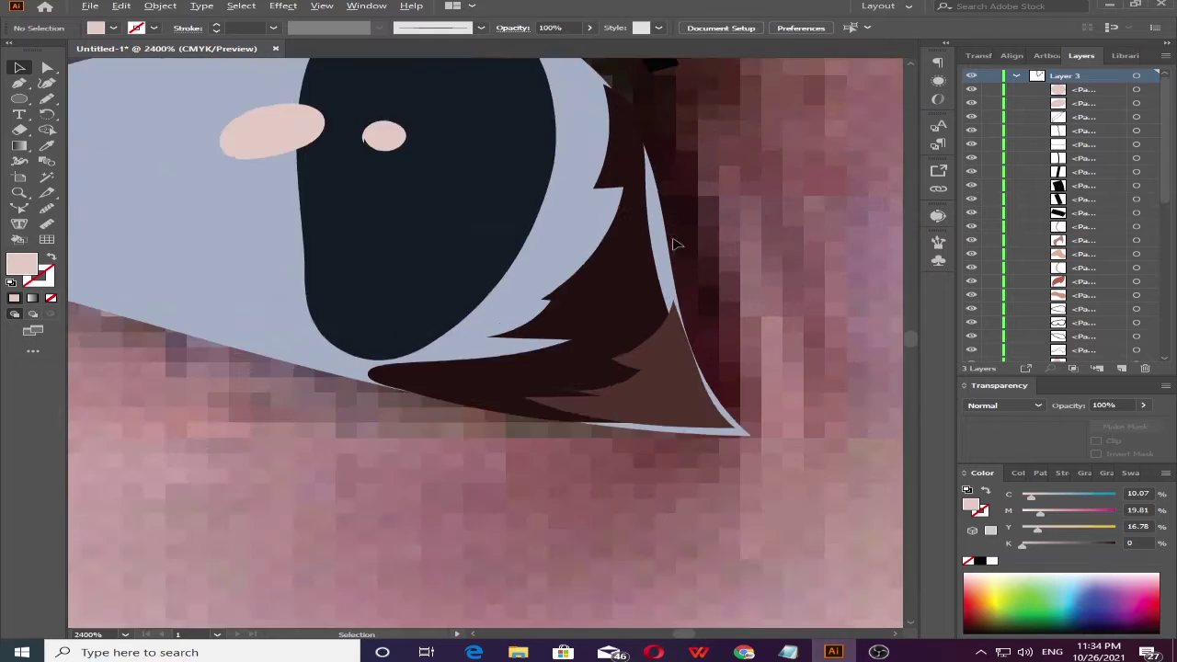
pyautogui.scroll(-1, 676, 243)
pyautogui.click(676, 276)
# - Drag anchors on the outer-corner and maroon inner-corner lash shapes to remove the light slivers
pyautogui.press('a')
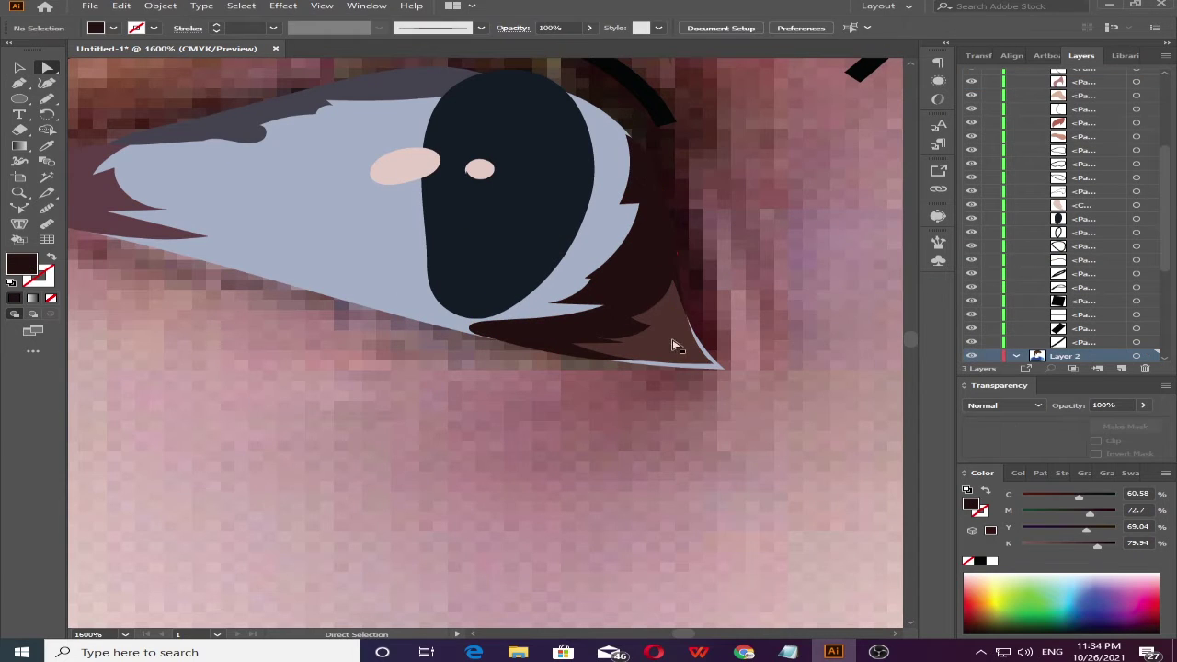
pyautogui.click(675, 346)
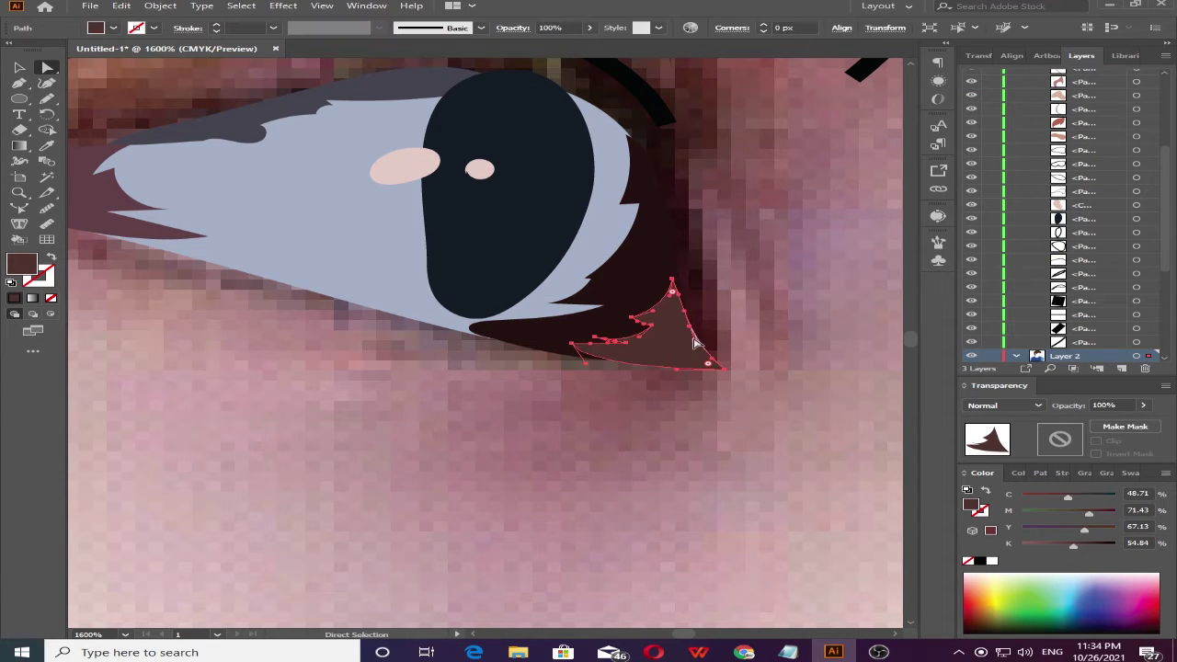
pyautogui.moveTo(610, 380); pyautogui.dragTo(575, 354)
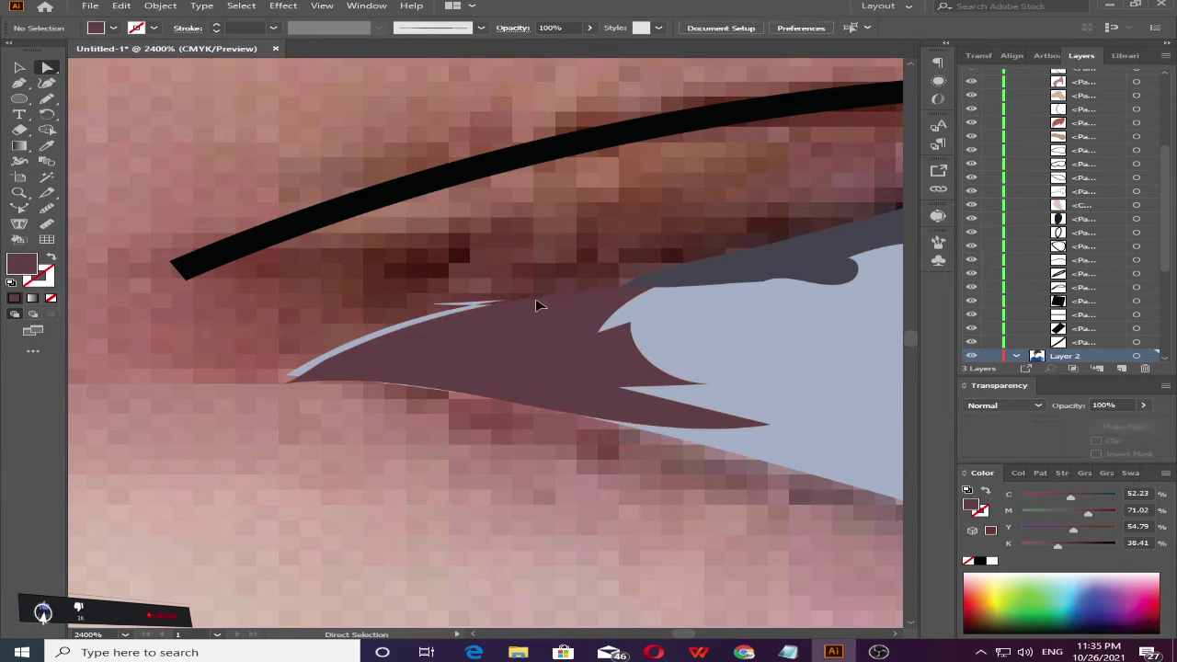
pyautogui.click(539, 304)
pyautogui.moveTo(479, 300)
pyautogui.mouseDown()
pyautogui.moveTo(271, 376)
pyautogui.moveTo(433, 372)
pyautogui.mouseUp()
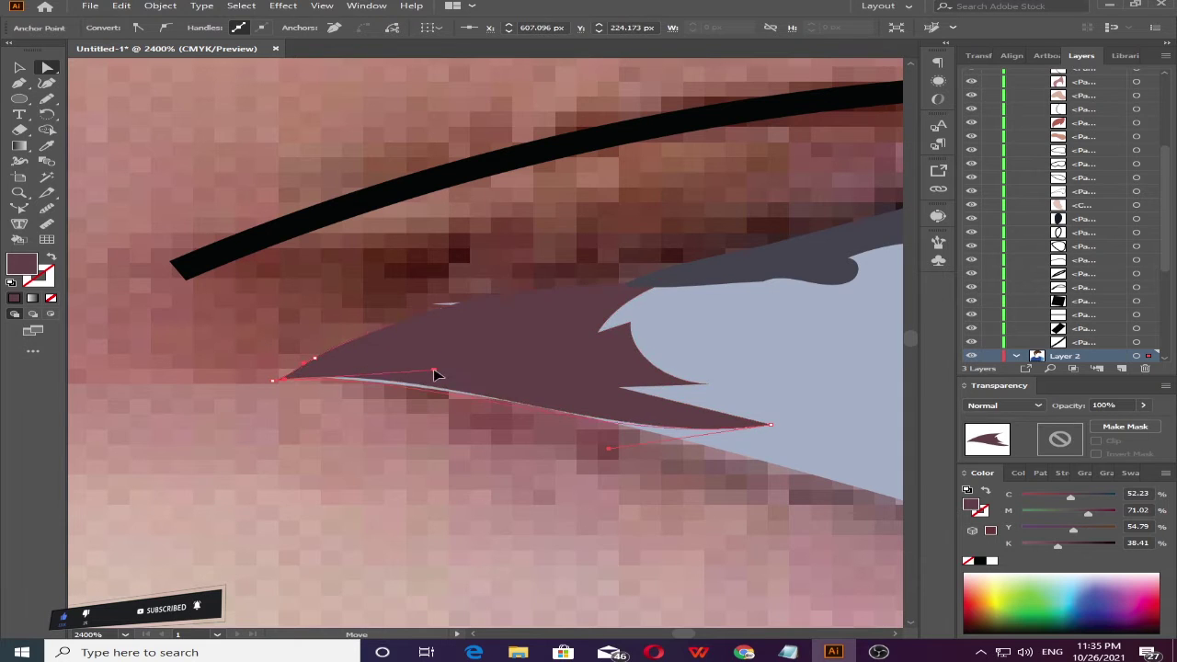
pyautogui.click(713, 336)
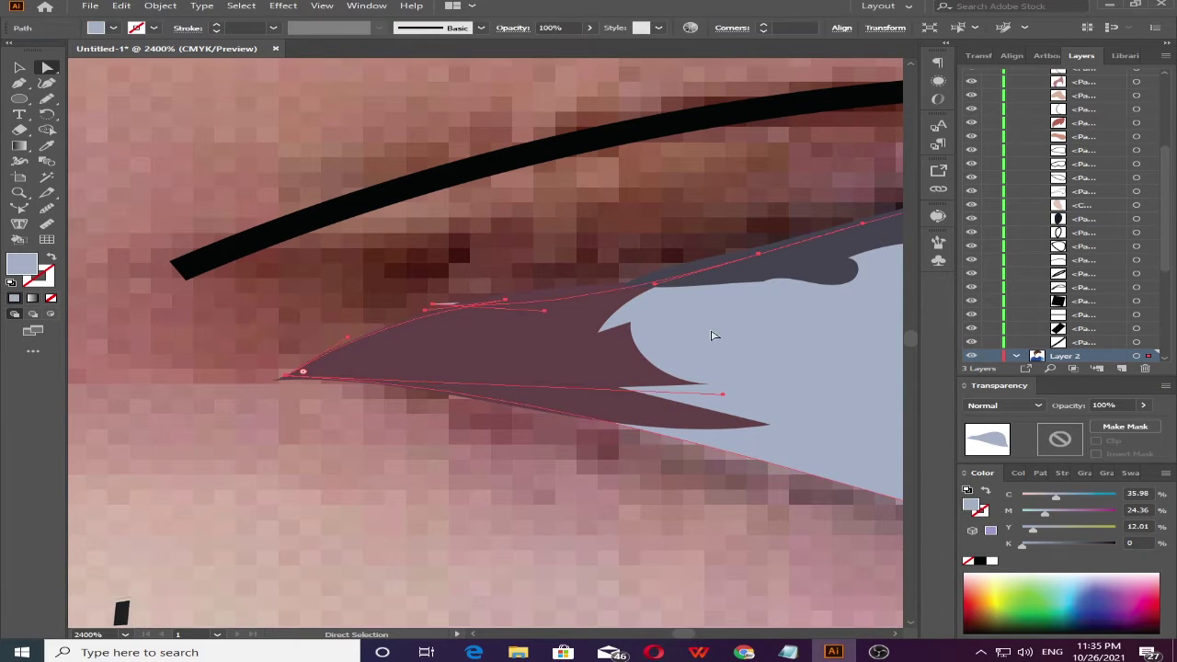
pyautogui.click(391, 459)
# - Select the line above the eye, undoing an accidentally sampled fill
pyautogui.hotkey('ctrl', '-')
pyautogui.hotkey('ctrl', '-')
pyautogui.hotkey('ctrl', '-')
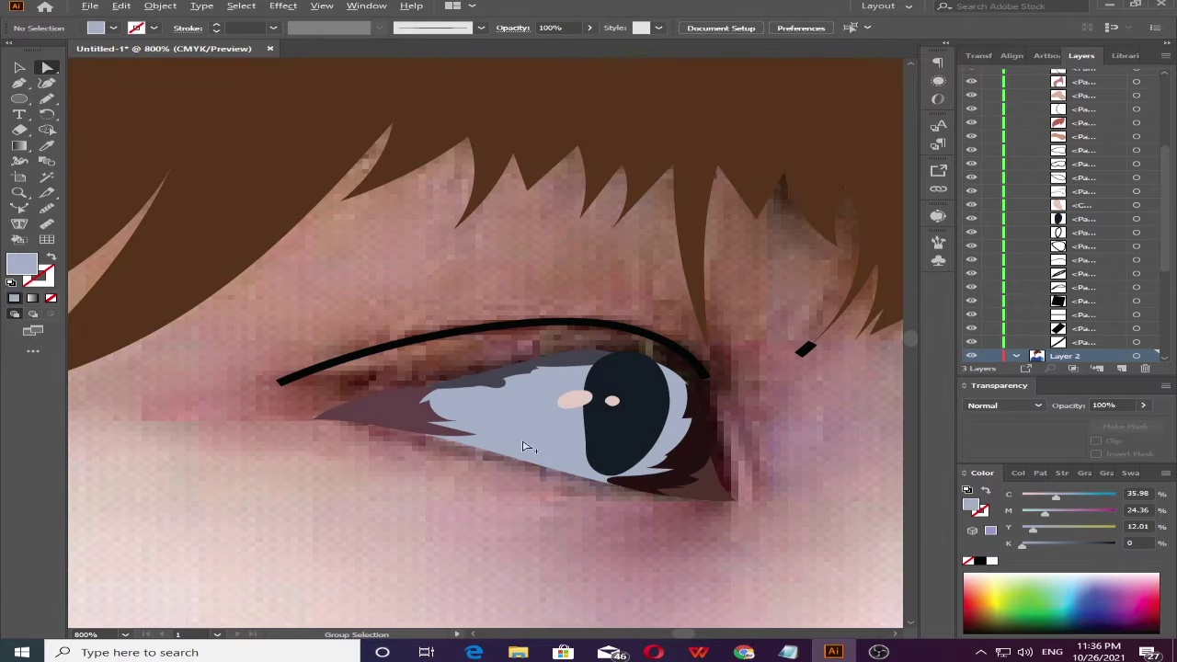
pyautogui.click(547, 323)
pyautogui.press('i')
pyautogui.click(210, 292)
pyautogui.hotkey('ctrl', 'z')
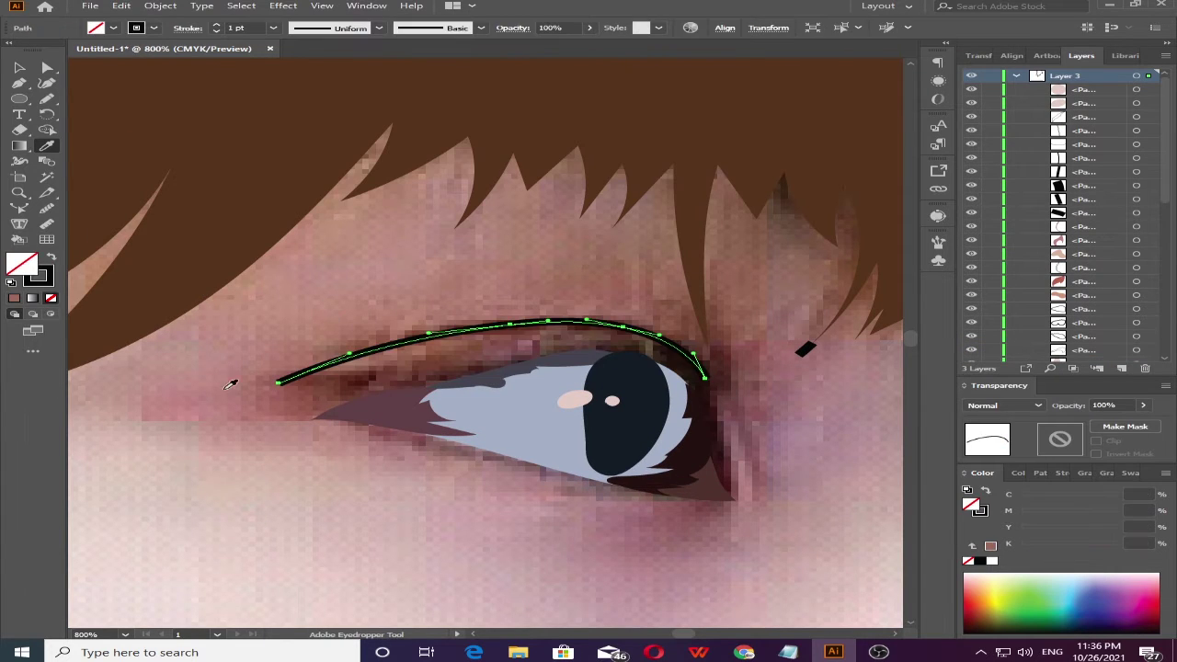
pyautogui.hotkey('ctrl', 'shift', 'a')
# - Set the line's stroke to a brown tone in the Color Picker
pyautogui.doubleClick(38, 275)
pyautogui.click(610, 258)
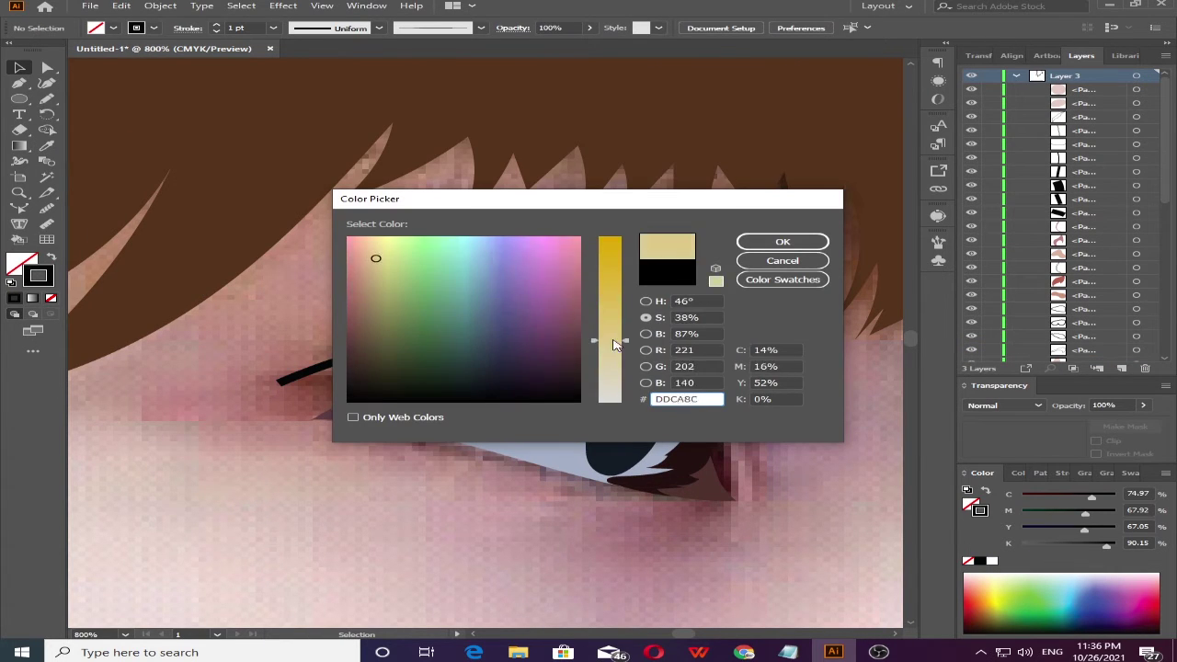
pyautogui.click(555, 270)
pyautogui.click(355, 331)
pyautogui.click(783, 241)
# - Reselect the eyelid line and deepen its stroke to a dark golden brown, then zoom out
pyautogui.click(275, 377)
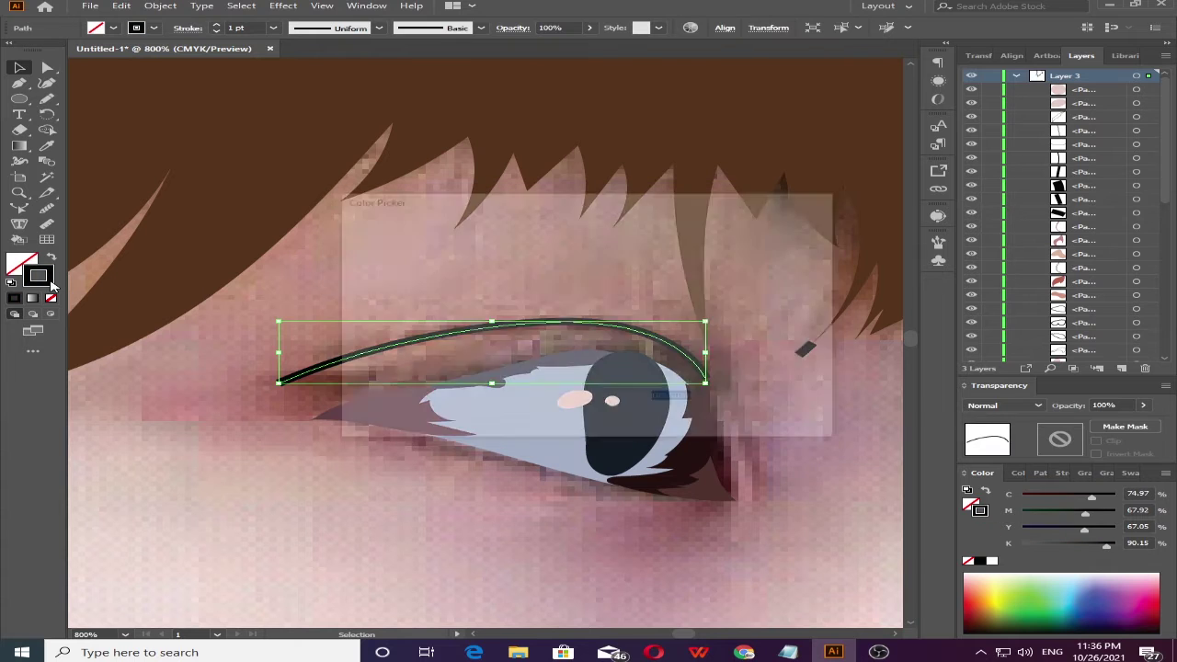
pyautogui.doubleClick(38, 275)
pyautogui.click(610, 241)
pyautogui.moveTo(370, 261); pyautogui.dragTo(370, 326)
pyautogui.press('Return')
pyautogui.hotkey('ctrl', '-')
pyautogui.hotkey('ctrl', '-')
pyautogui.hotkey('ctrl', '-')
# - Trace the second eye's eye-white shape and fill it grey-lavender
pyautogui.scroll(6, 607, 571)
pyautogui.press('n')
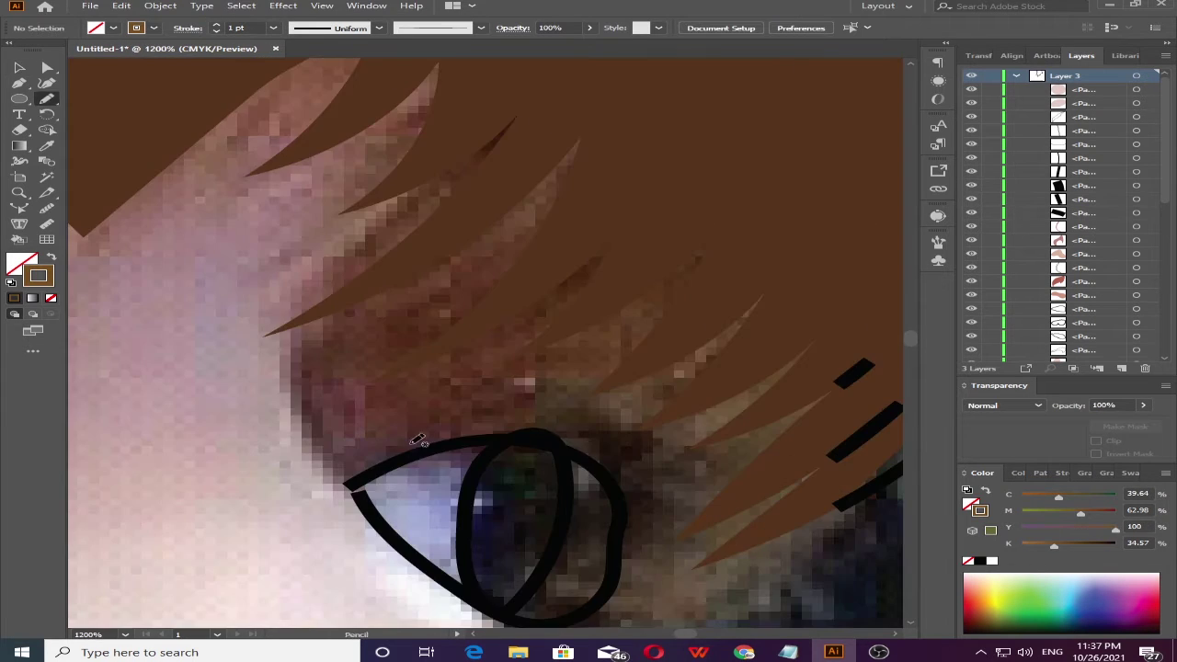
pyautogui.moveTo(457, 581); pyautogui.dragTo(473, 596)
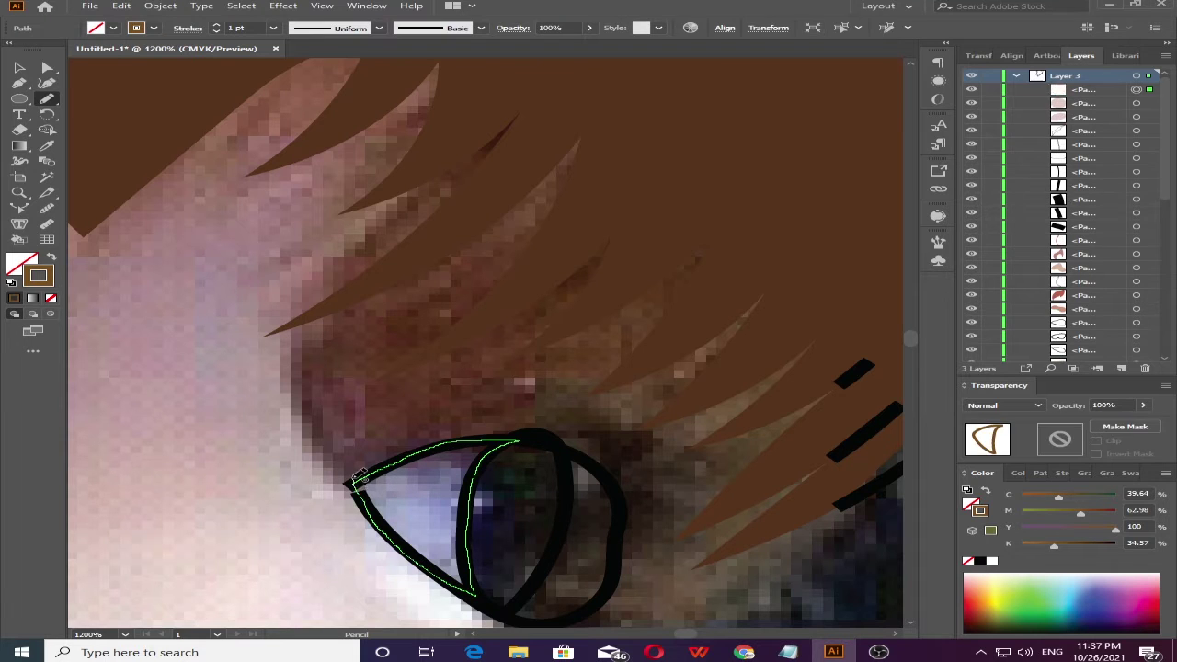
pyautogui.press('v')
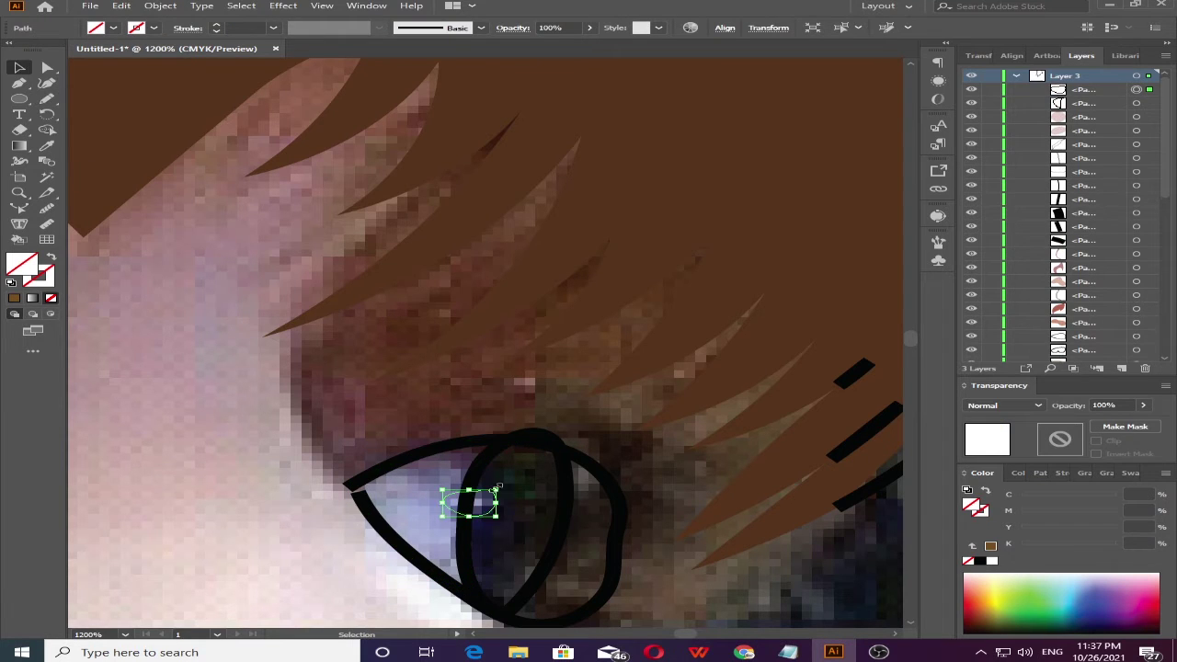
pyautogui.click(415, 494)
pyautogui.click(1136, 103)
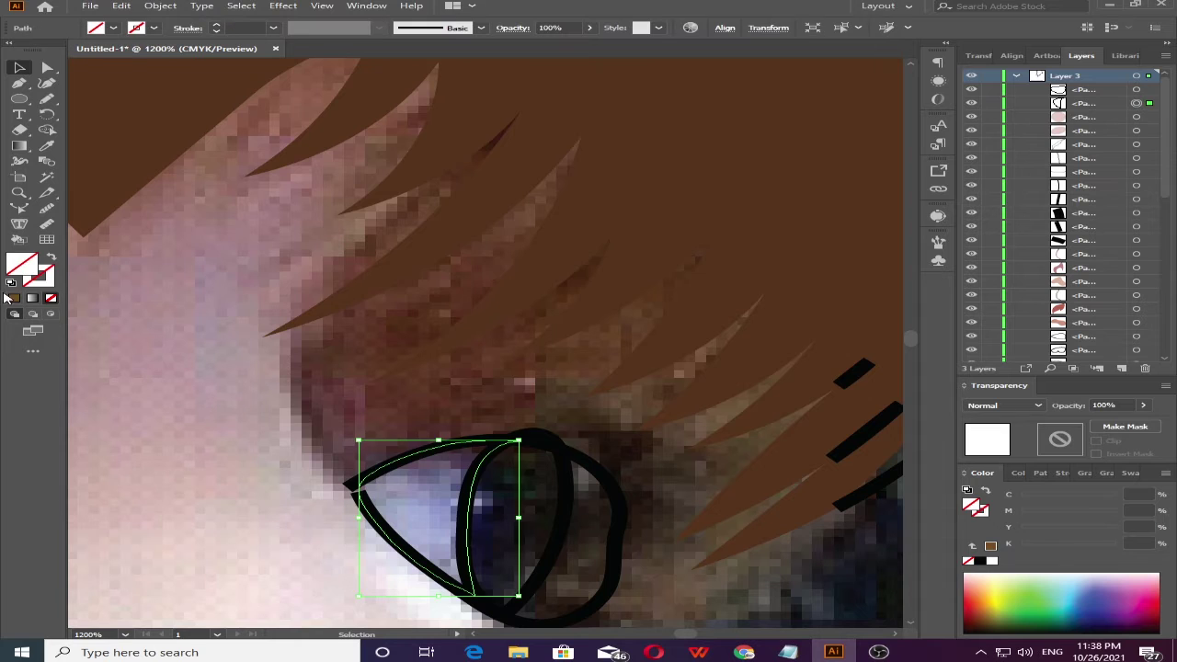
pyautogui.press('i')
pyautogui.click(396, 525)
# - Fill the iris with a sampled dark colour, then delete the iris shape
pyautogui.keyDown('ctrl'); pyautogui.click(554, 473); pyautogui.keyUp('ctrl')
pyautogui.click(733, 451)
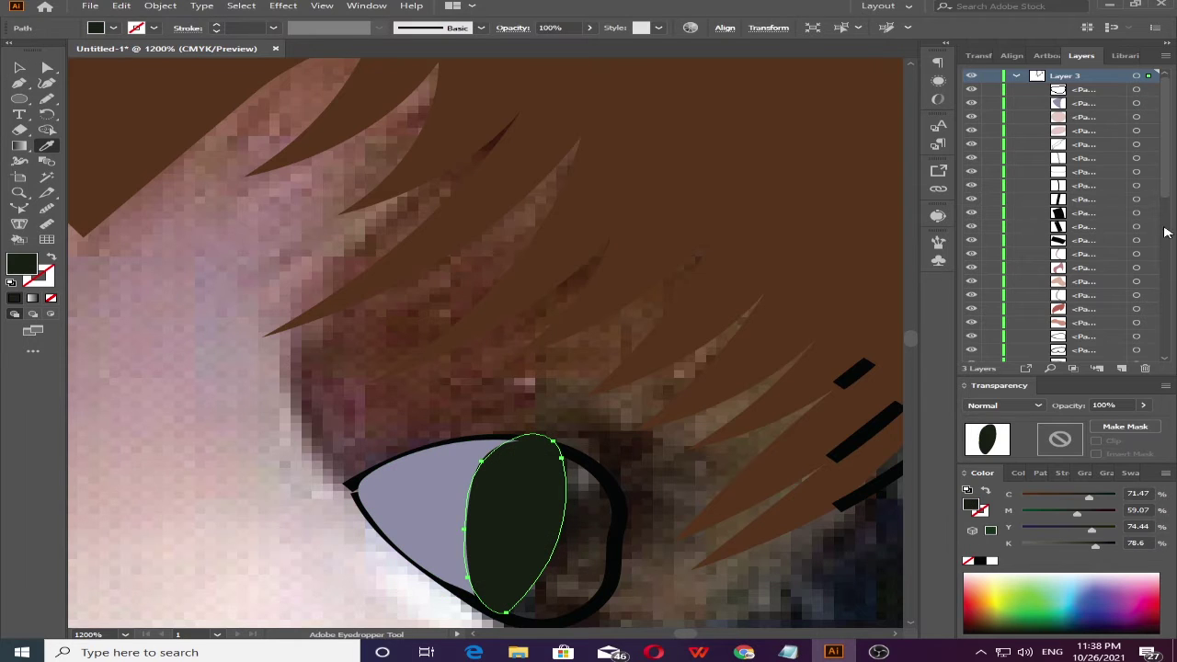
pyautogui.scroll(-5, 1170, 186)
pyautogui.click(1137, 210)
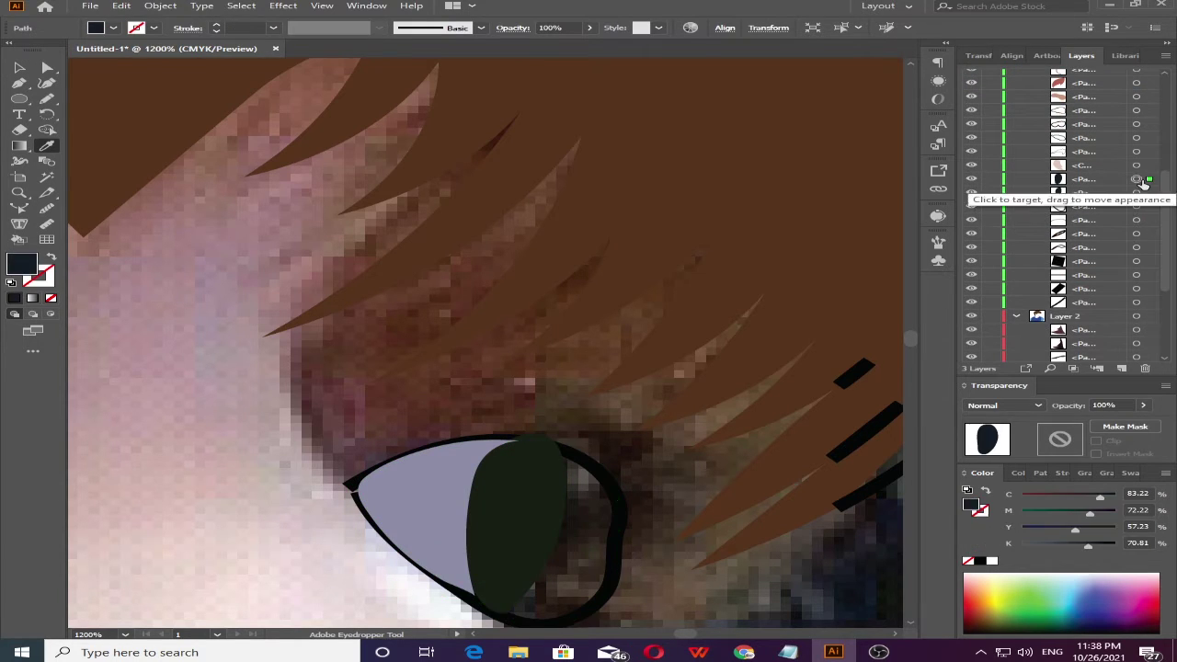
pyautogui.click(1137, 165)
pyautogui.keyDown('ctrl'); pyautogui.click(489, 512); pyautogui.keyUp('ctrl')
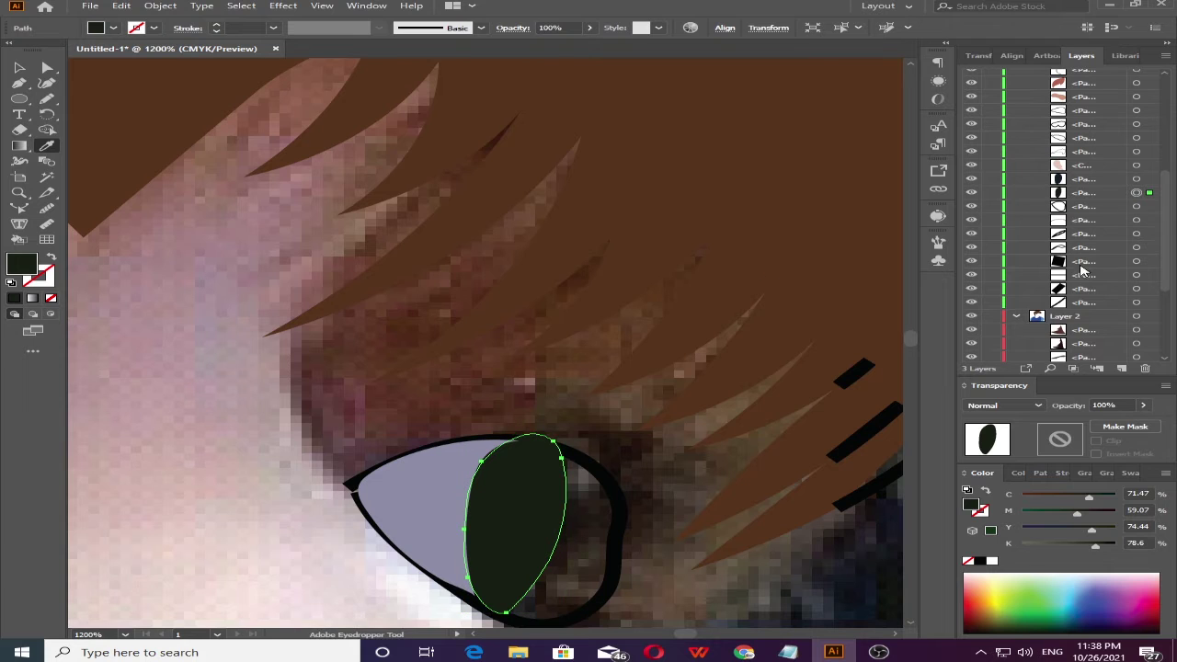
pyautogui.press('Delete')
# - Draw a small white highlight blob in the eye
pyautogui.moveTo(452, 503); pyautogui.dragTo(487, 502)
pyautogui.doubleClick(22, 264)
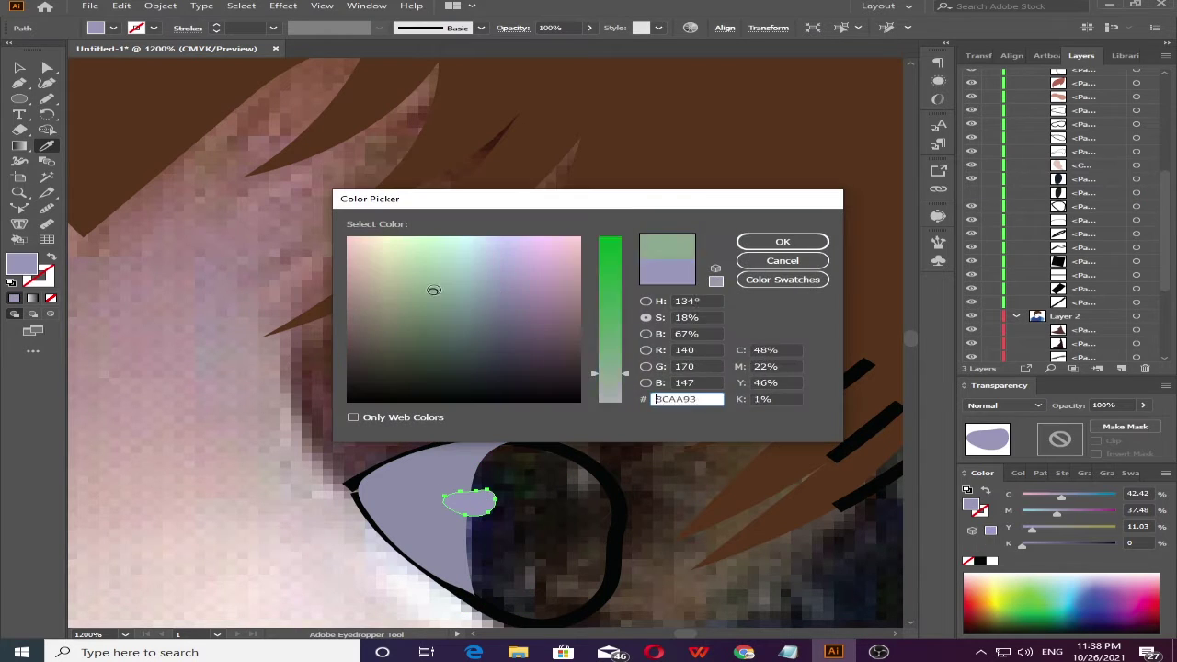
pyautogui.click(353, 237)
pyautogui.click(799, 242)
# - Fill the iris shape with dark navy sampled from the swatches
pyautogui.press('v')
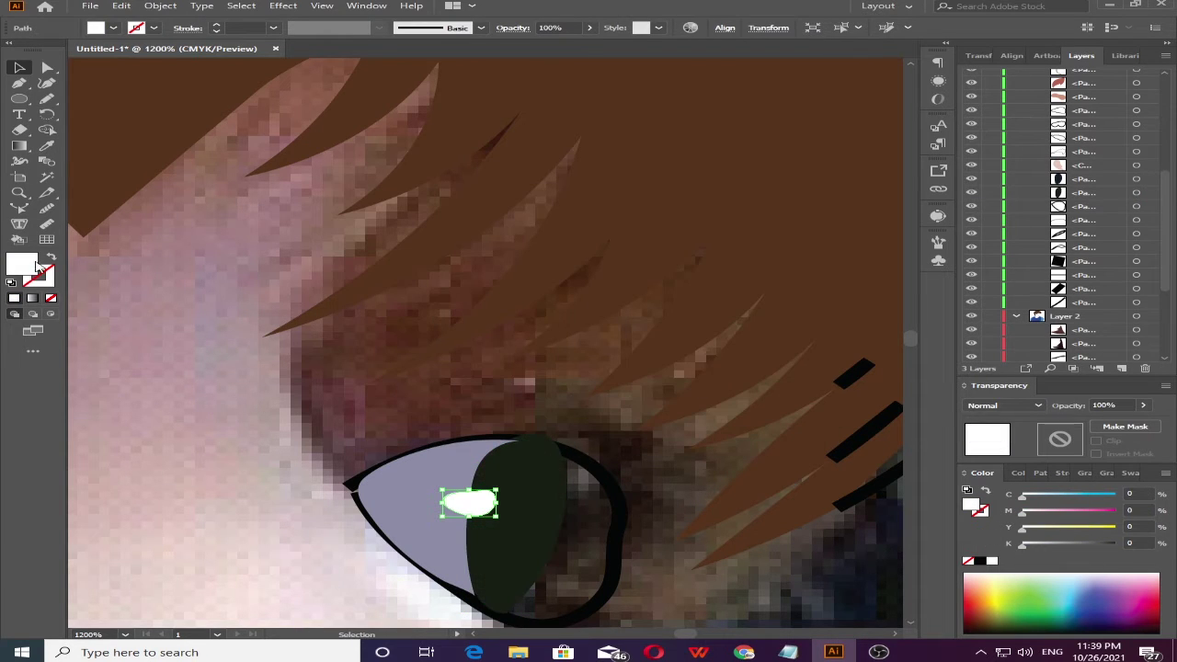
pyautogui.click(520, 543)
pyautogui.press('i')
pyautogui.hscroll(-5, 460, 368)
pyautogui.click(157, 341)
pyautogui.hscroll(5, 460, 368)
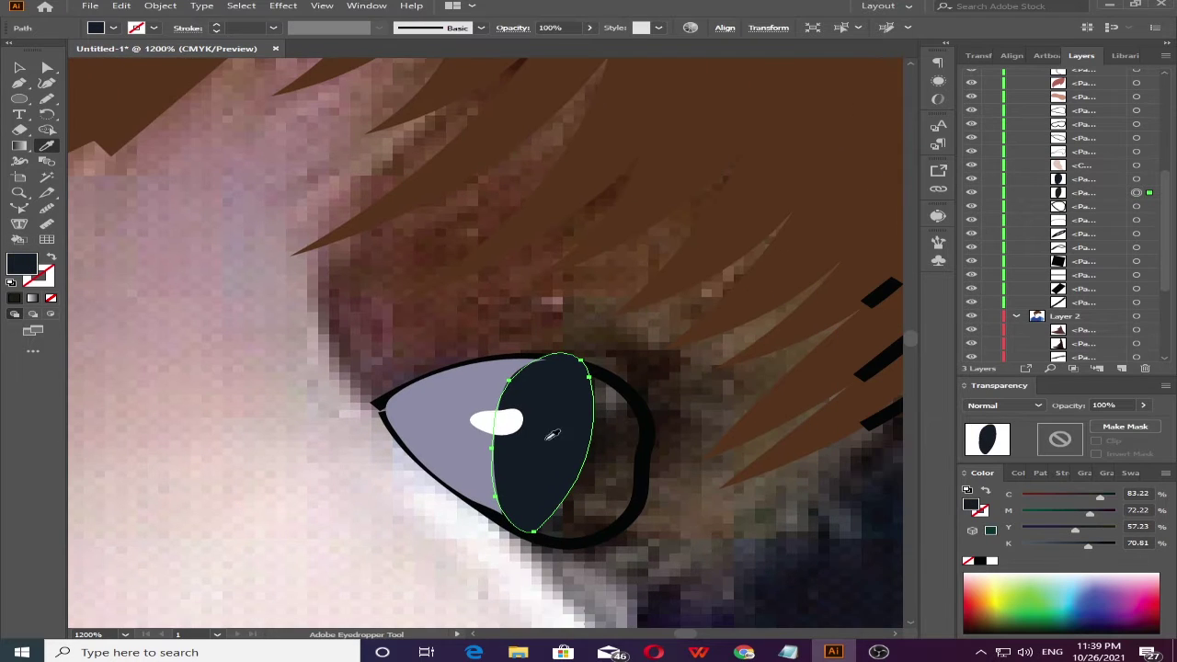
# - Draw a light lavender shape right of the iris and send it behind the iris
pyautogui.click(47, 99)
pyautogui.moveTo(596, 372); pyautogui.dragTo(653, 419)
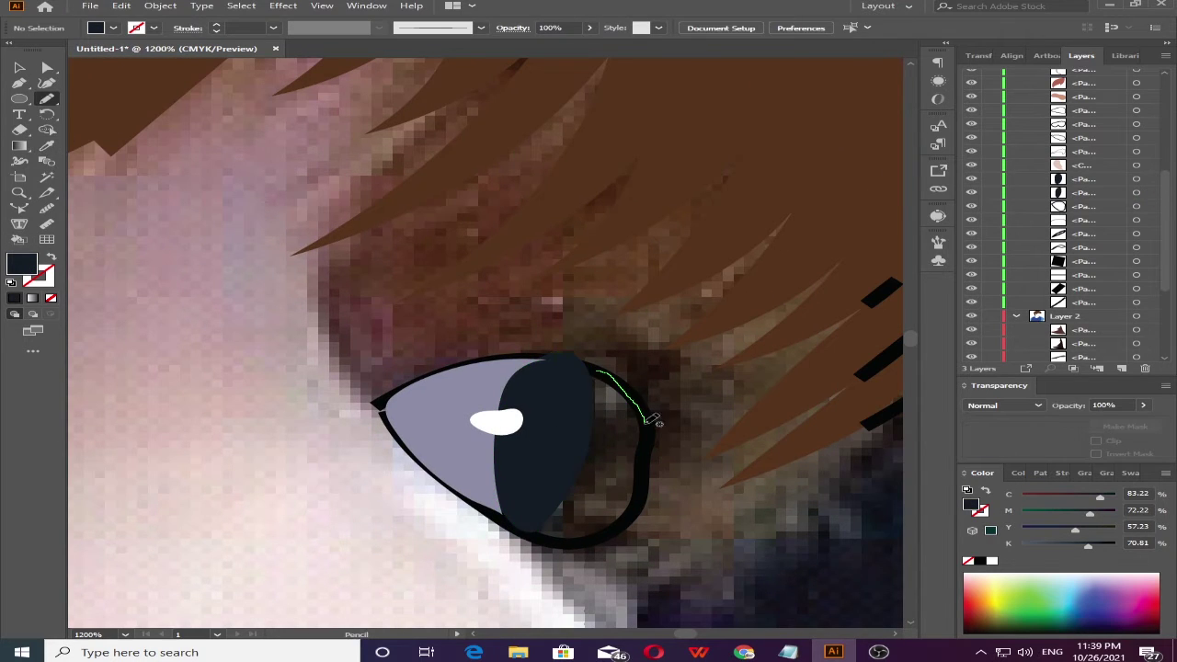
pyautogui.moveTo(610, 368); pyautogui.dragTo(563, 363)
pyautogui.press('v')
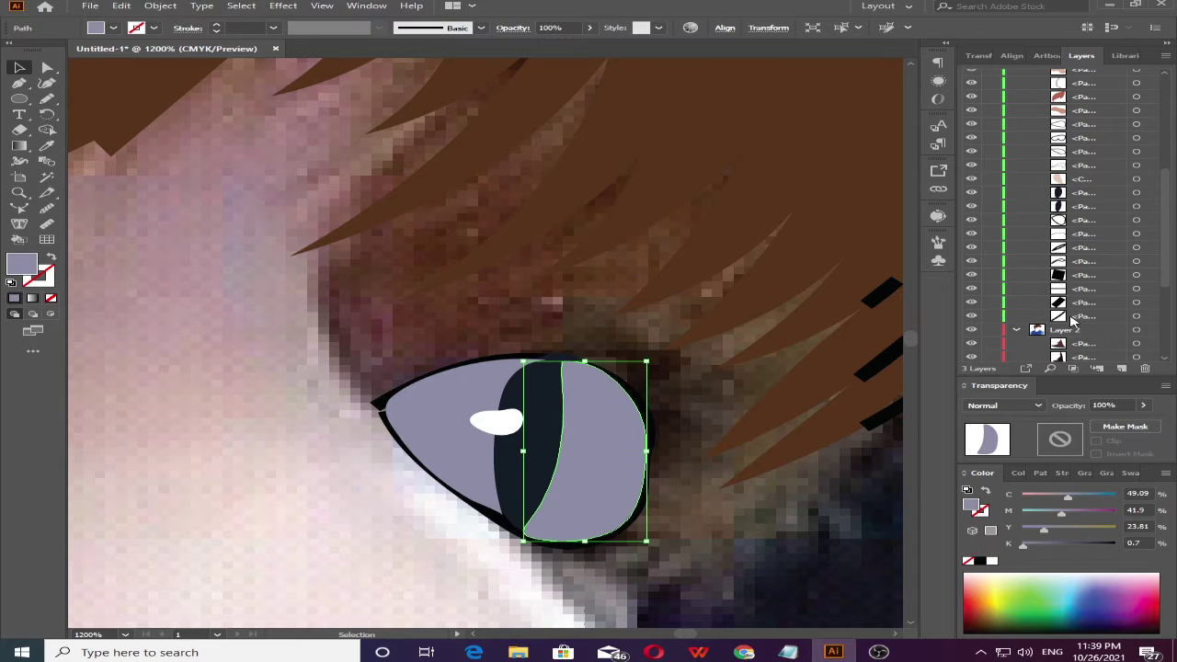
pyautogui.scroll(10, 1057, 211)
pyautogui.hotkey('ctrl', '[')
pyautogui.hotkey('ctrl', 'shift', 'a')
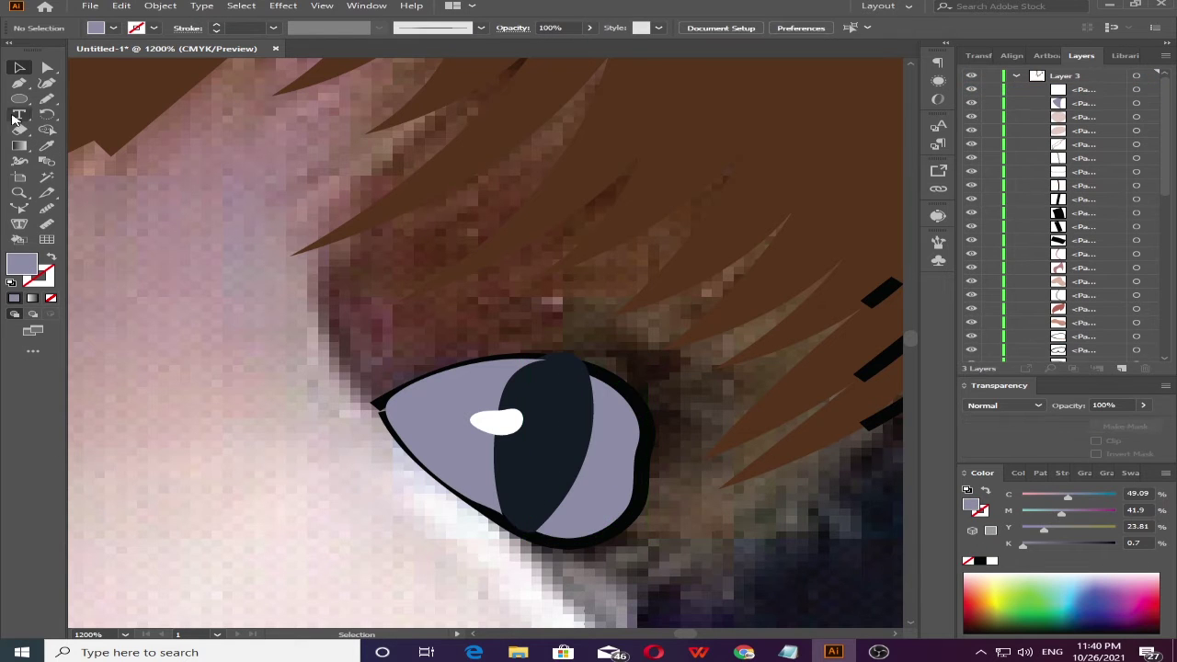
# - Draw an inner-corner shadow shape and a dark navy lid along the eye's top edge
pyautogui.moveTo(421, 442); pyautogui.dragTo(377, 401)
pyautogui.moveTo(134, 254); pyautogui.dragTo(476, 255)
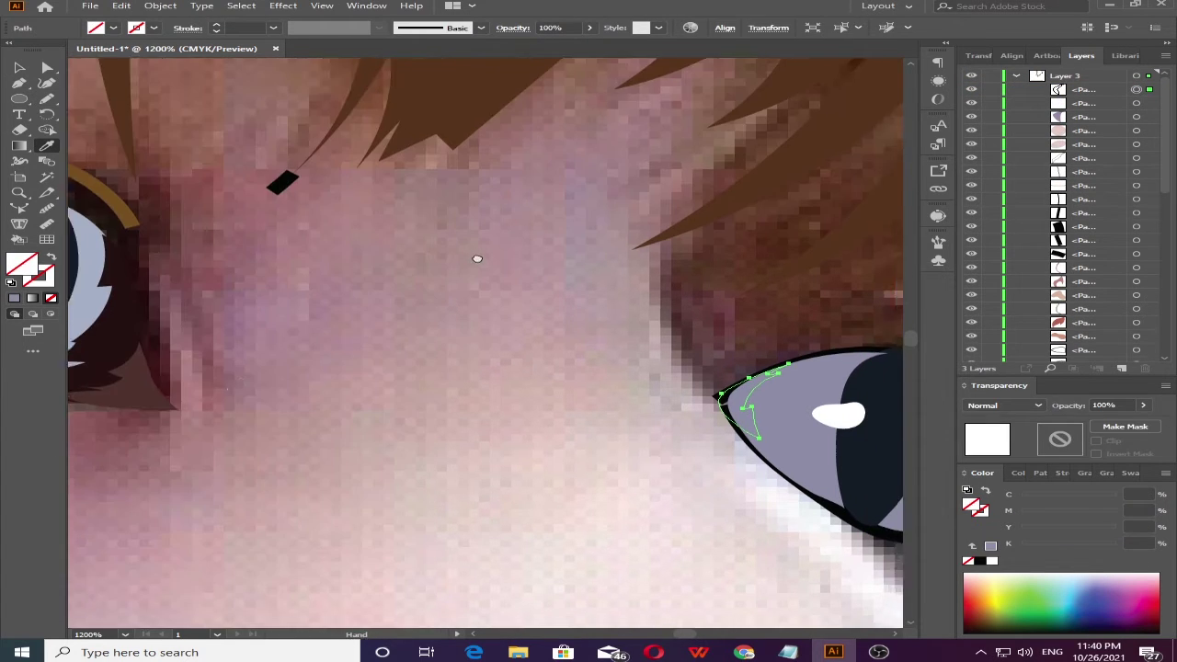
pyautogui.moveTo(494, 310); pyautogui.dragTo(7, 279)
pyautogui.press('v')
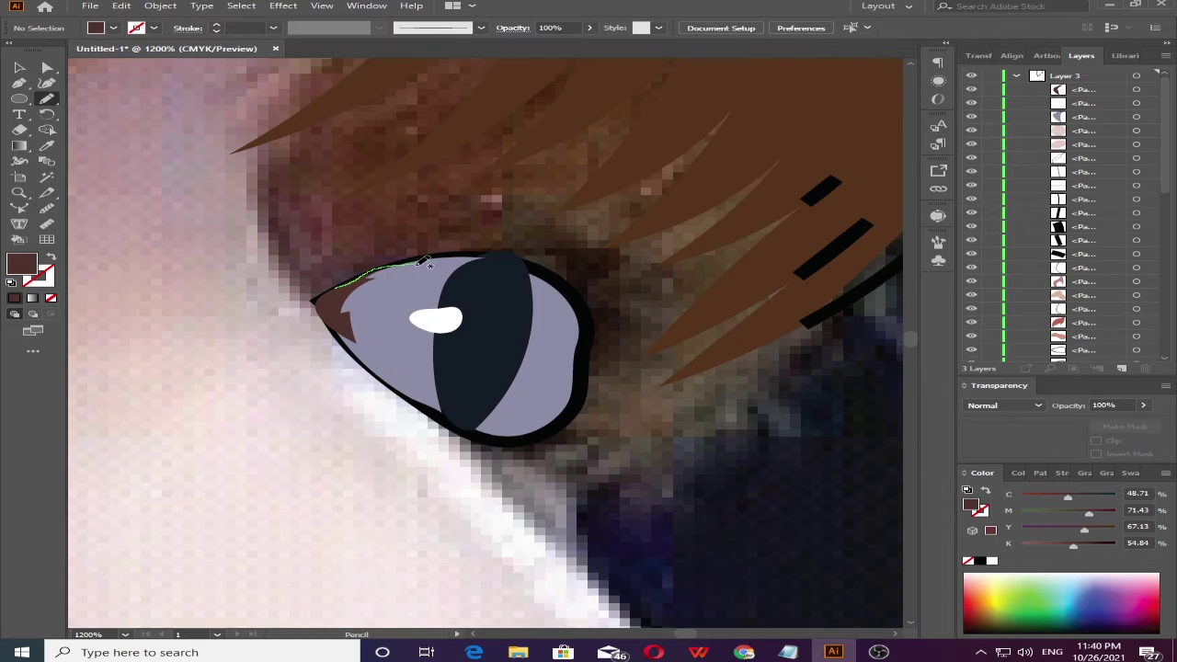
pyautogui.moveTo(364, 272); pyautogui.dragTo(347, 281)
pyautogui.press('i')
pyautogui.click(454, 276)
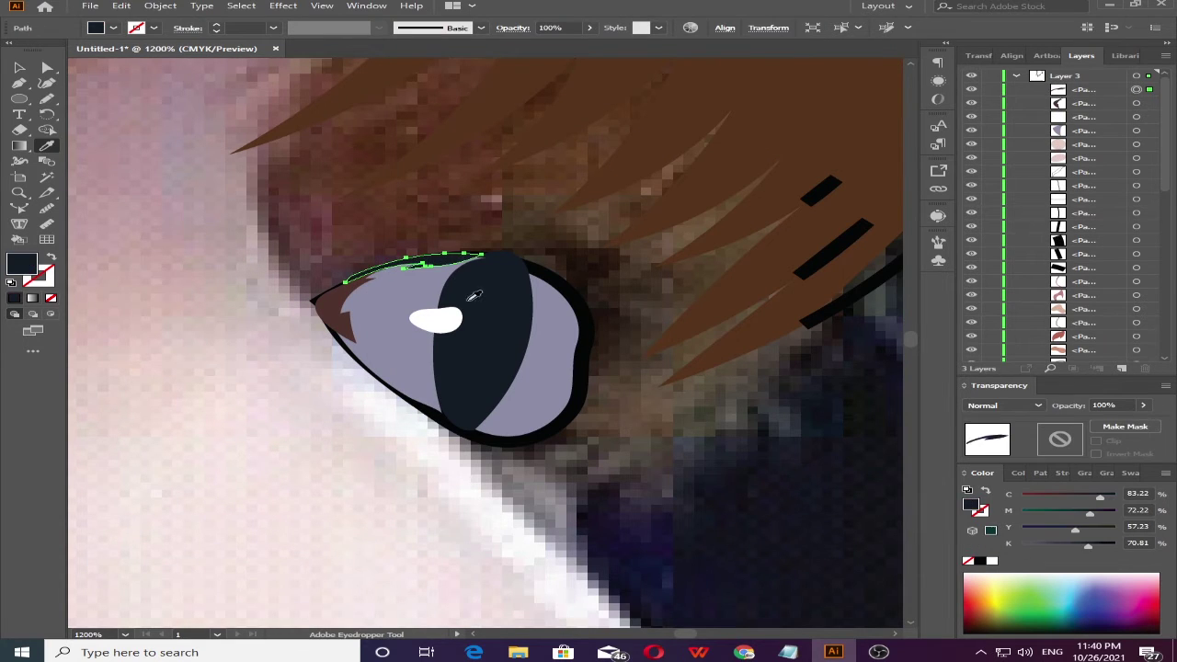
pyautogui.press('v')
pyautogui.hotkey('ctrl', 'shift', 'a')
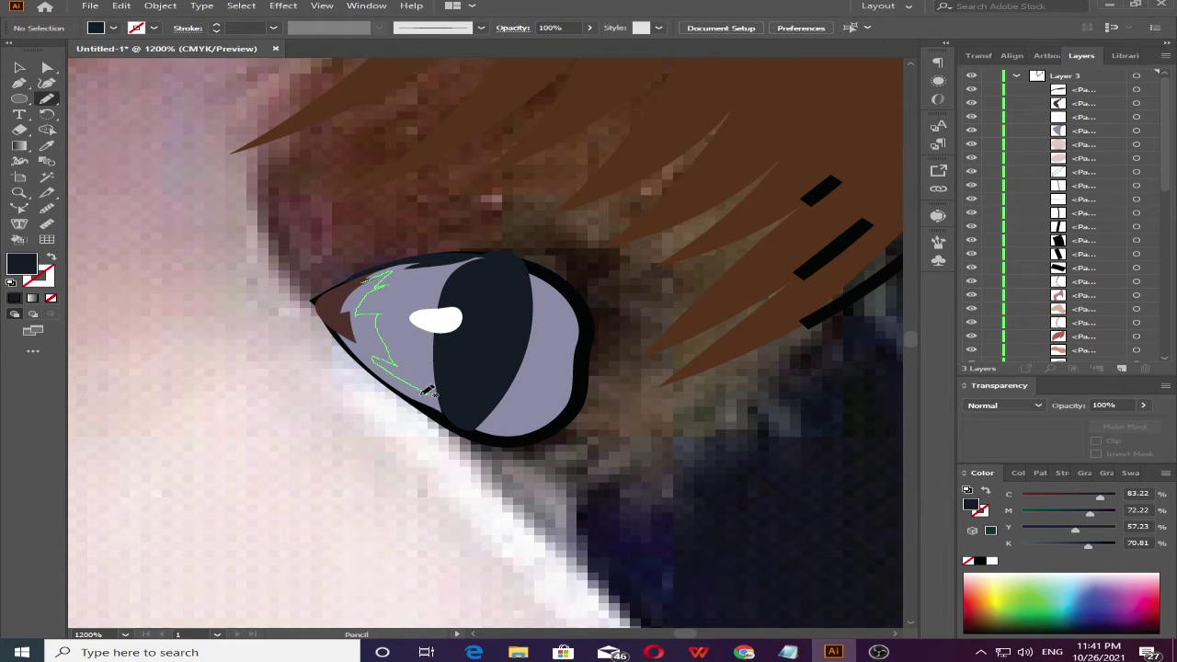
# - Draw a shadow in the eye's lower-left filled with dark brown from the corner
pyautogui.moveTo(346, 292); pyautogui.dragTo(340, 293)
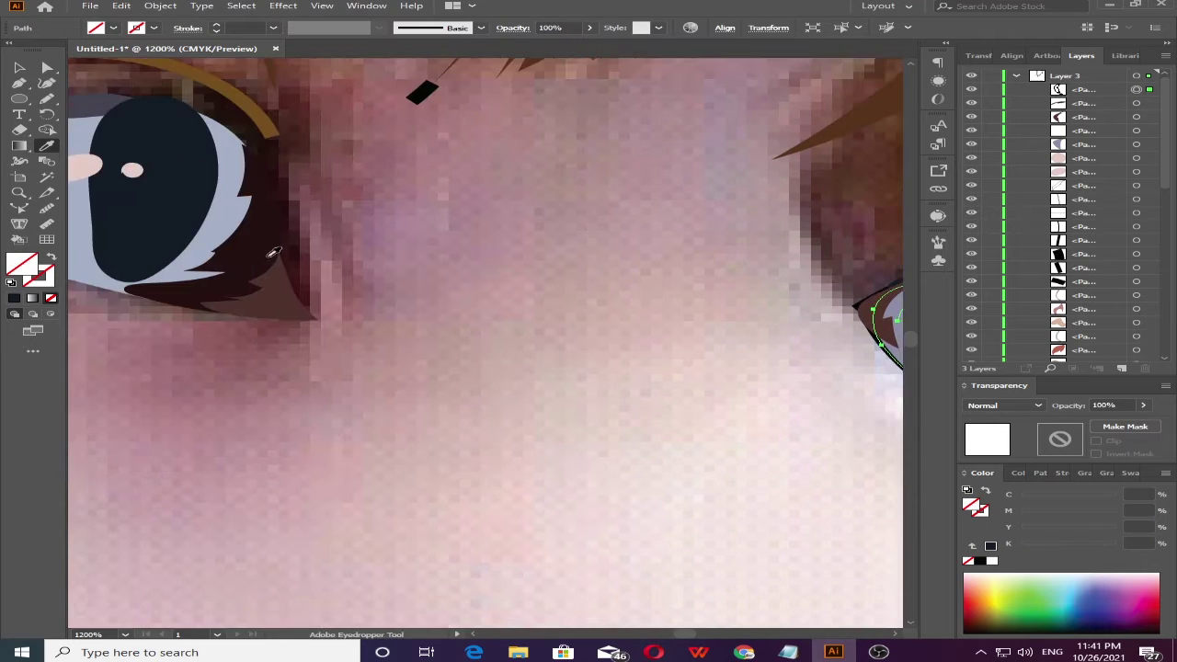
pyautogui.click(351, 317)
pyautogui.scroll(-3, 1093, 154)
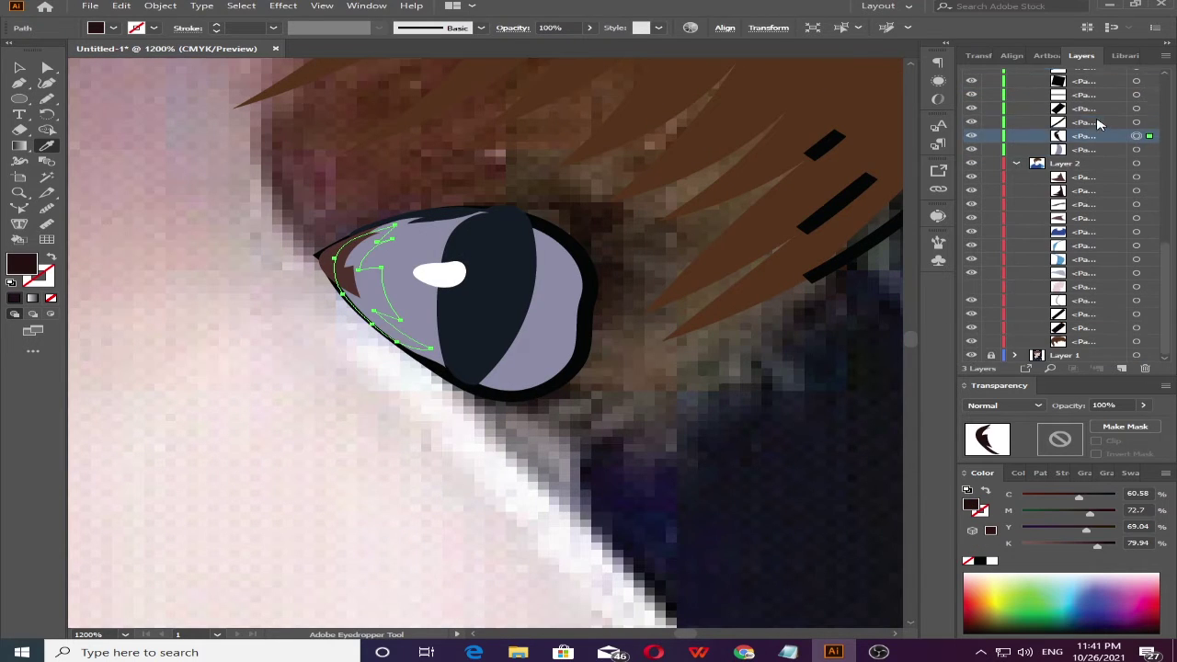
pyautogui.scroll(3, 1093, 155)
# - Move the eye-white below the lash shading in Layers and refill it lighter blue-grey
pyautogui.click(1136, 136)
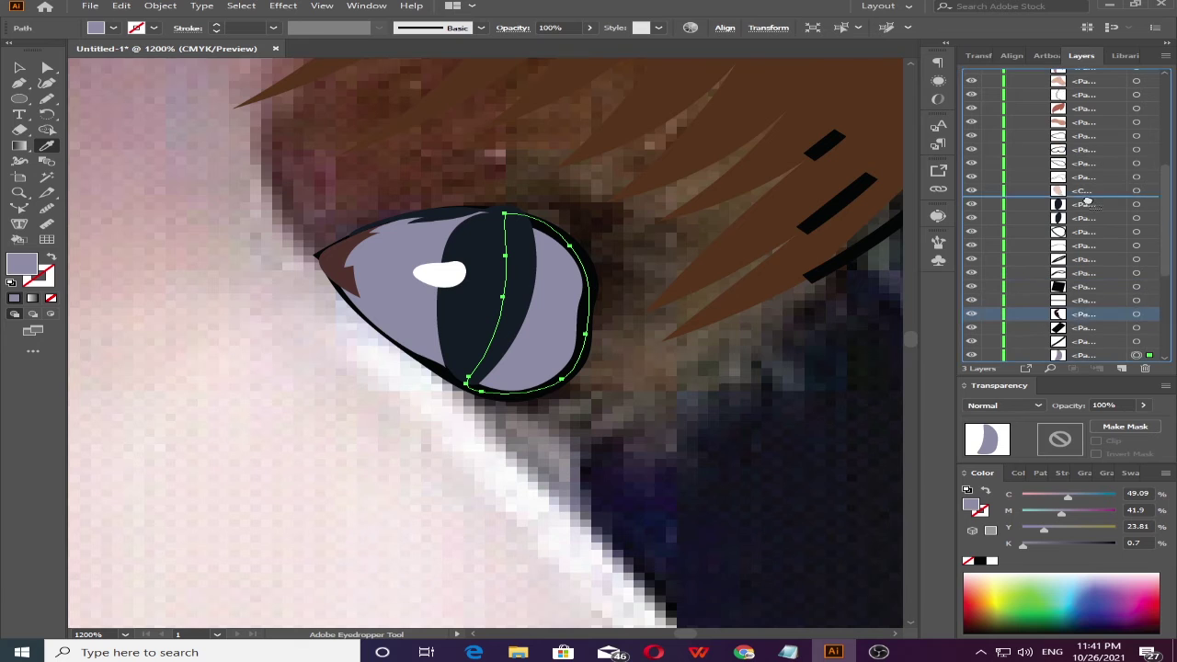
pyautogui.click(1137, 278)
pyautogui.scroll(1, 1097, 230)
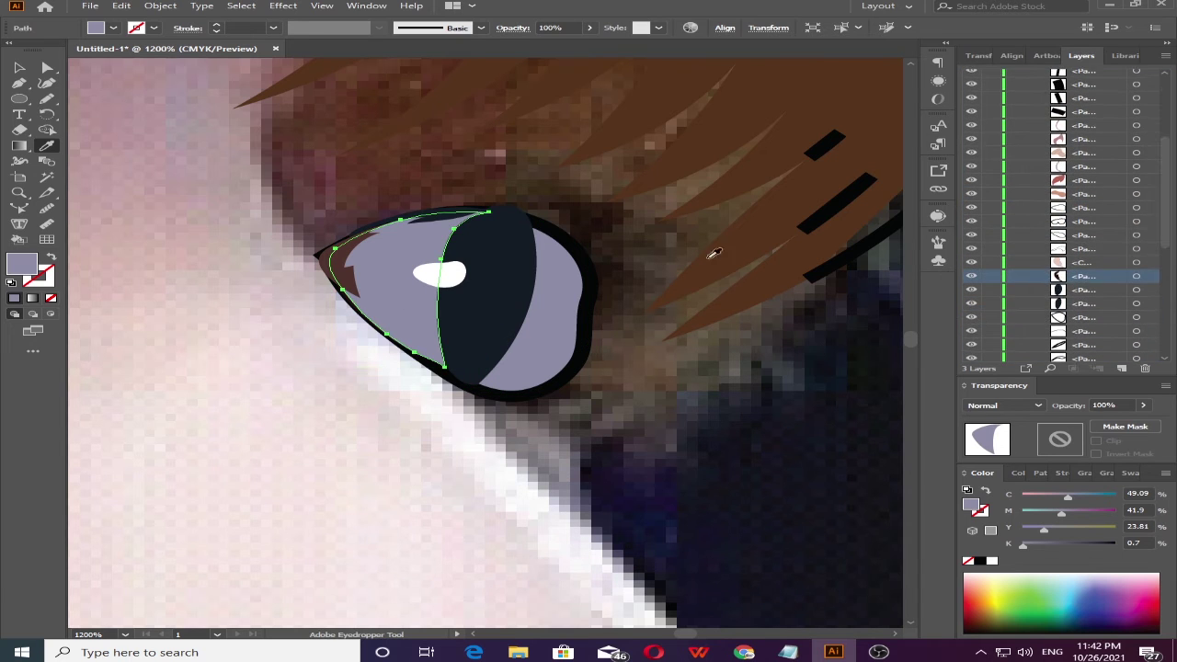
pyautogui.scroll(5, 1104, 184)
pyautogui.moveTo(1111, 135); pyautogui.dragTo(1104, 149)
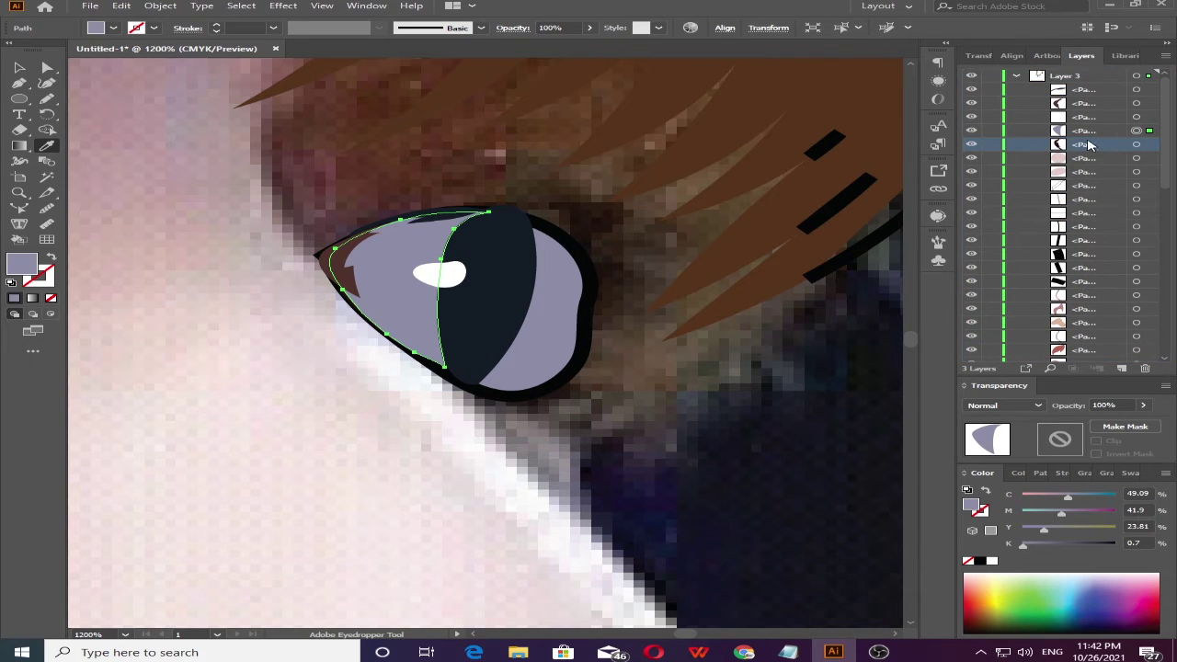
pyautogui.click(373, 276)
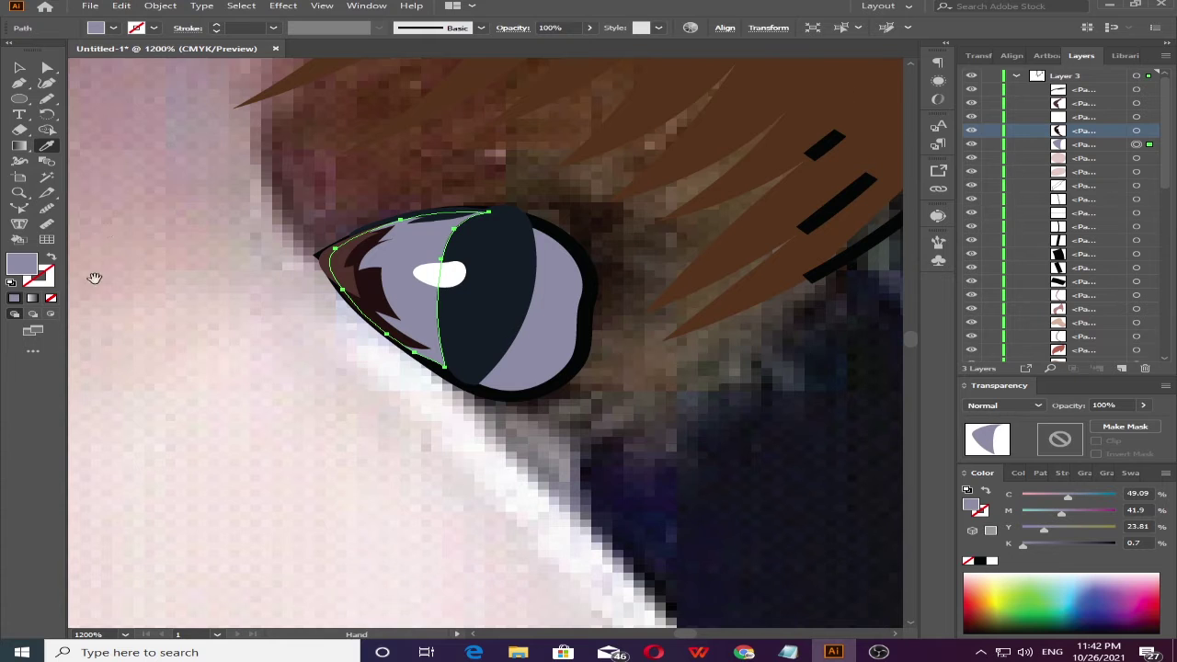
pyautogui.hotkey('ctrl', '0')
# - Draw jagged hair strands over the eye and fill them hair brown
pyautogui.press('v')
pyautogui.hotkey('ctrl', 'shift', 'a')
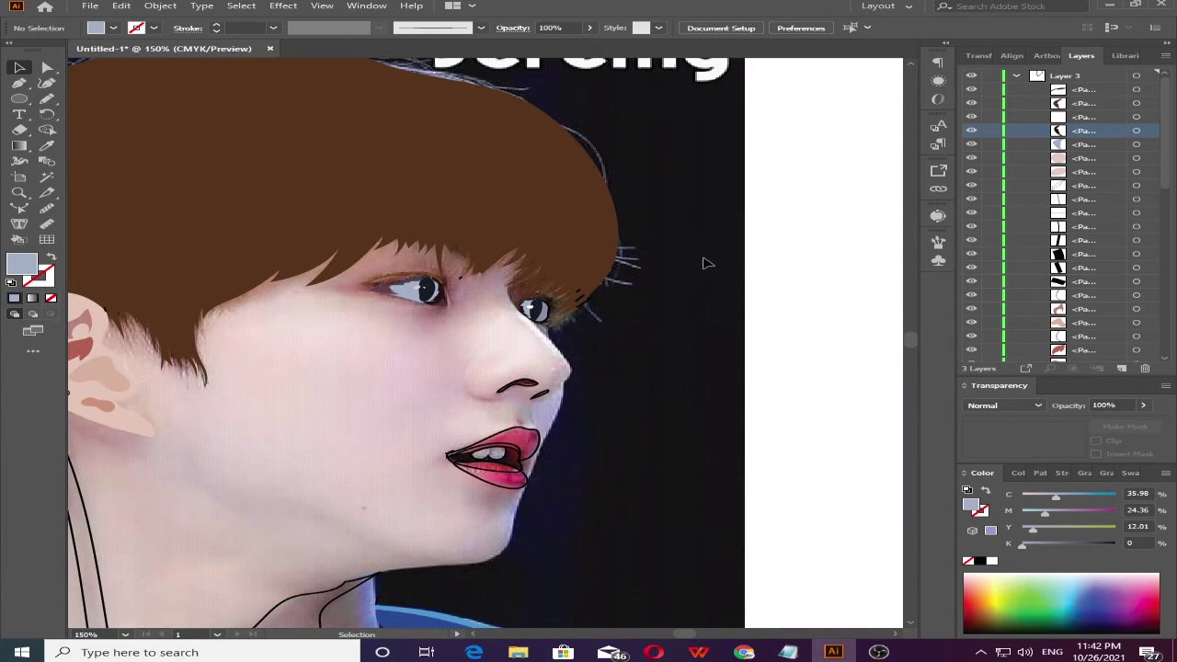
pyautogui.scroll(5, 432, 368)
pyautogui.scroll(2, 432, 368)
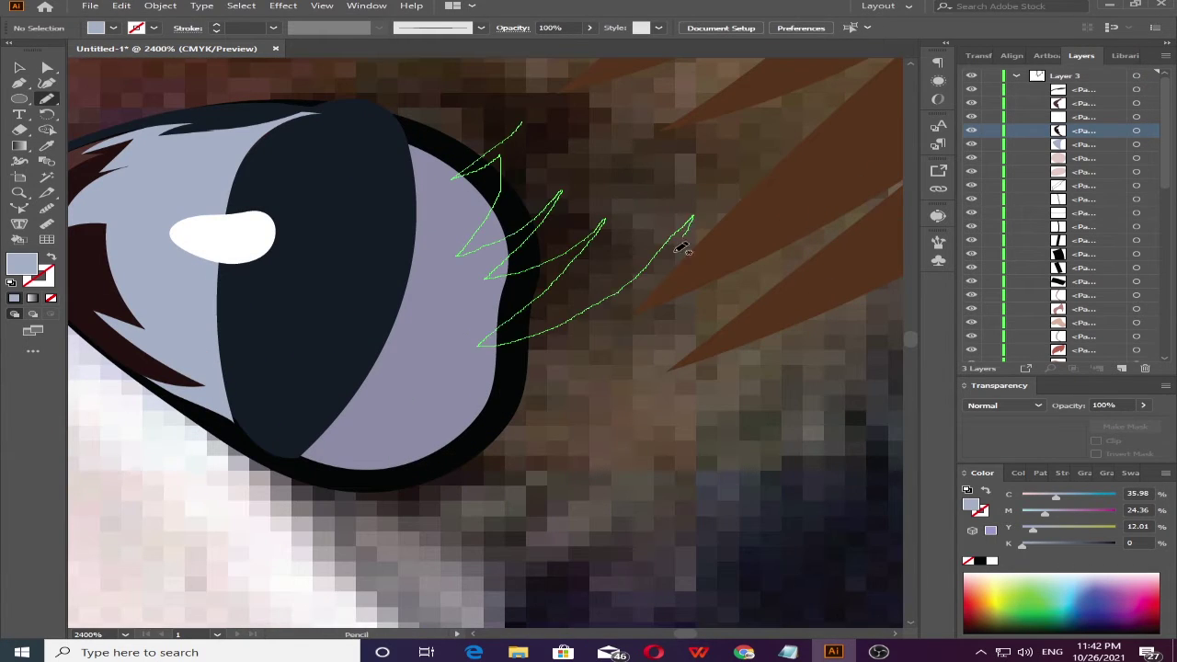
pyautogui.moveTo(837, 316); pyautogui.dragTo(646, 368)
pyautogui.moveTo(535, 99); pyautogui.dragTo(547, 151)
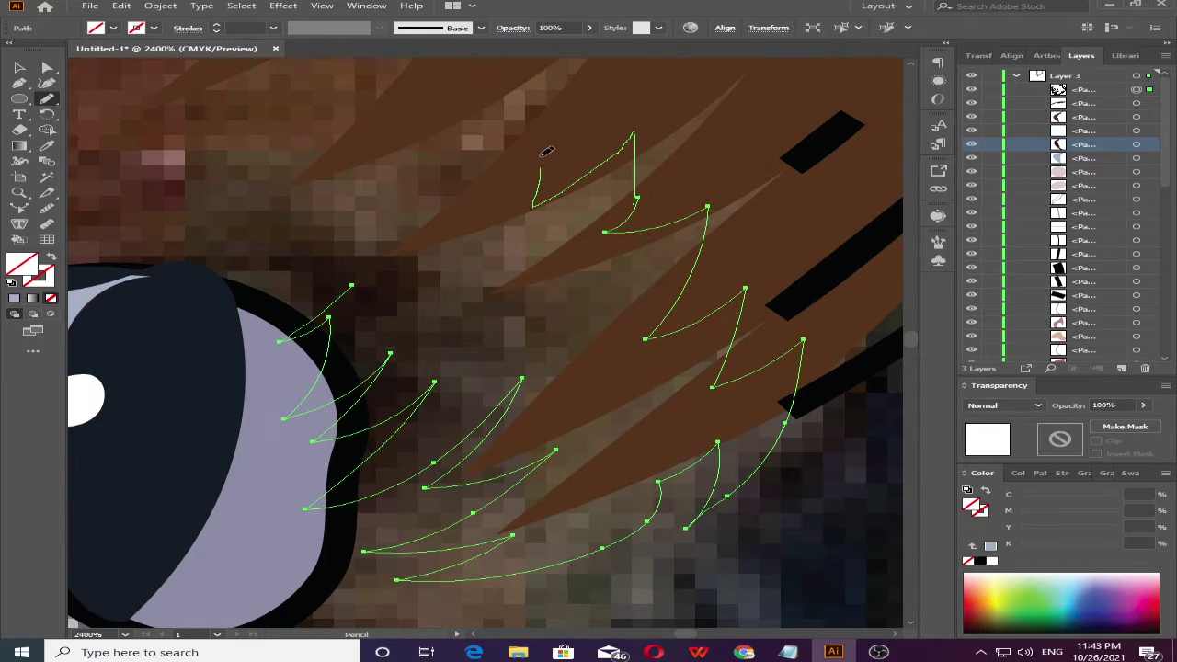
pyautogui.press('i')
pyautogui.click(460, 276)
pyautogui.press('v')
pyautogui.hotkey('ctrl', 'shift', 'a')
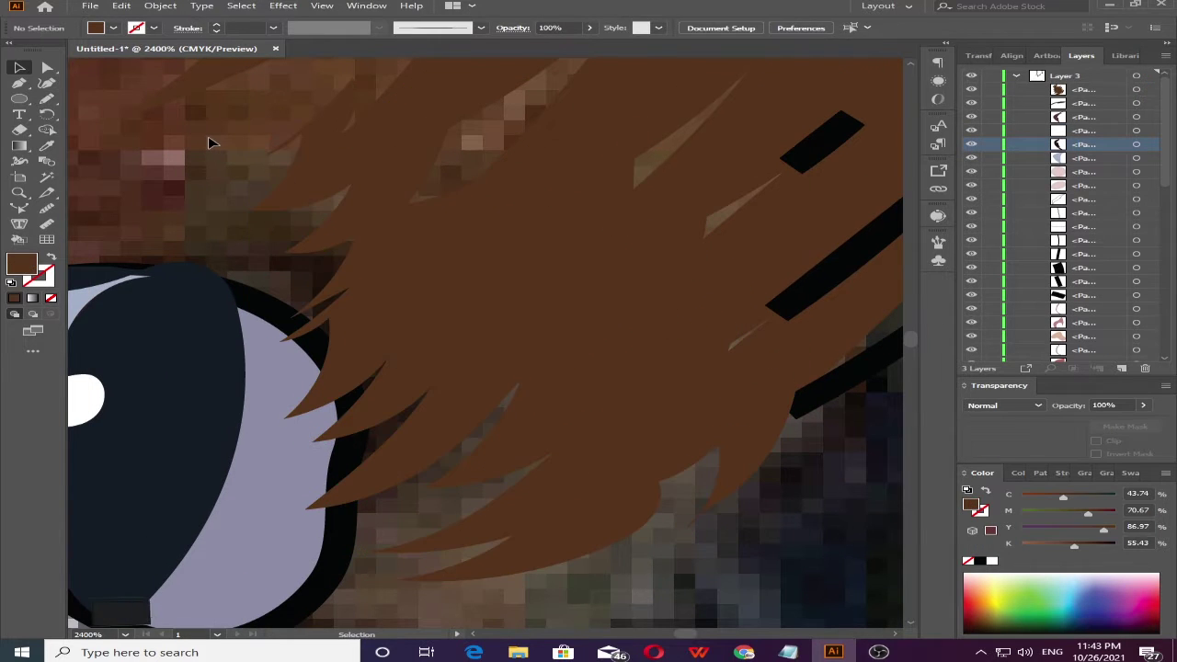
# - Give the outer eye shape a tan fill via the Color Picker and zoom out
pyautogui.click(202, 303)
pyautogui.press('n')
pyautogui.doubleClick(22, 264)
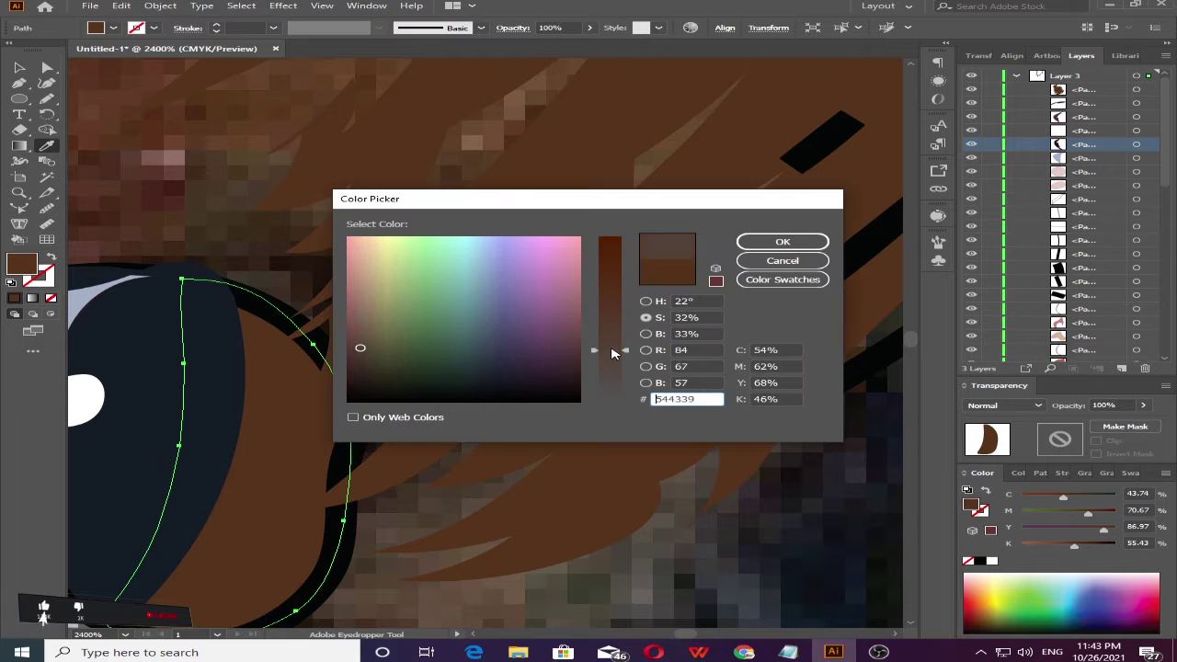
pyautogui.press('Return')
pyautogui.click(19, 67)
pyautogui.hotkey('ctrl', '1')
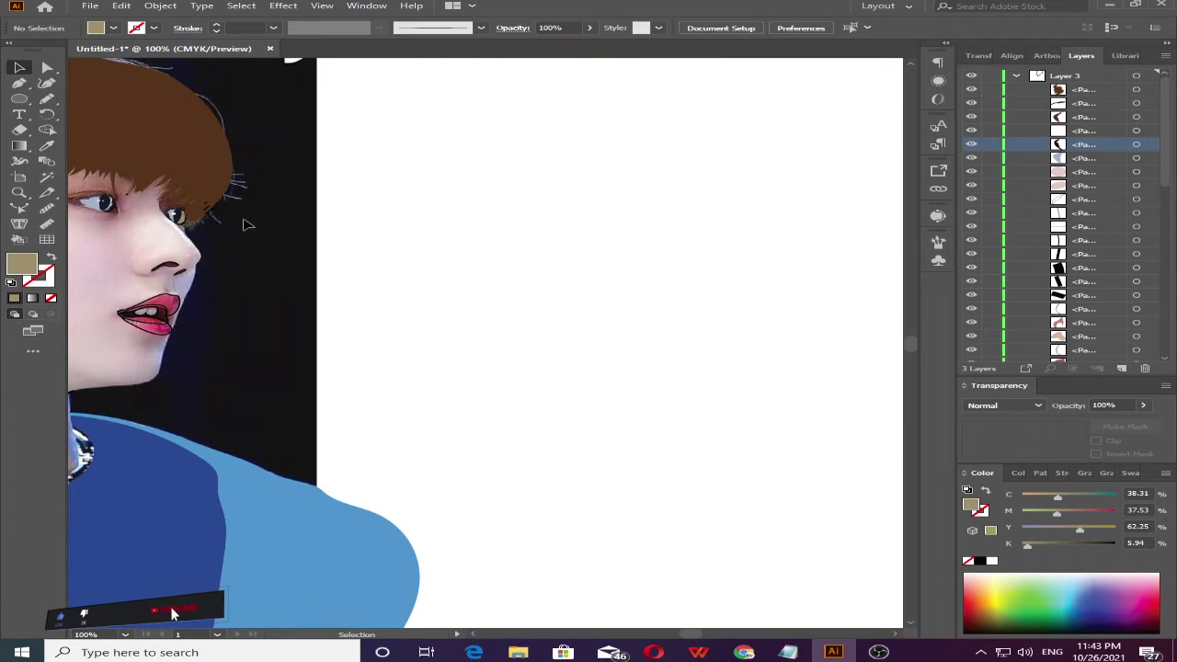
pyautogui.scroll(3, 579, 355)
pyautogui.scroll(3, 487, 276)
# - Eyedrop hot-pink lips, dark brown mouth interior, grey teeth and a beige neck strap
pyautogui.click(1014, 75)
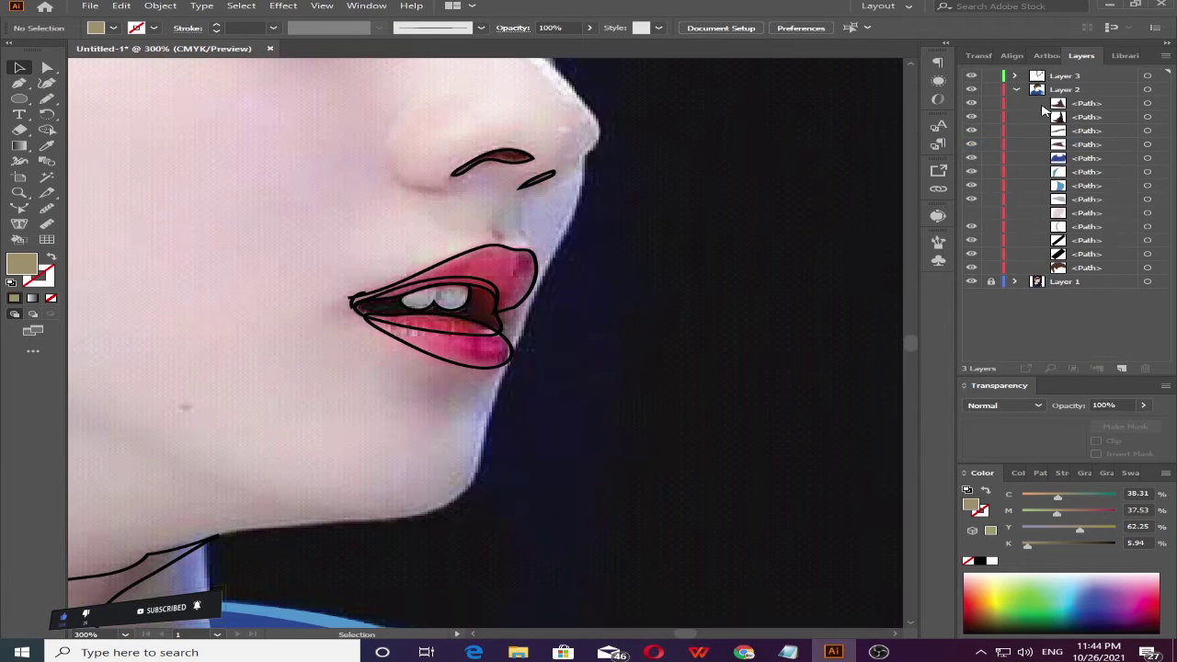
pyautogui.click(467, 262)
pyautogui.press('i')
pyautogui.keyDown('ctrl'); pyautogui.click(455, 354); pyautogui.keyUp('ctrl')
pyautogui.click(455, 354)
pyautogui.click(382, 311)
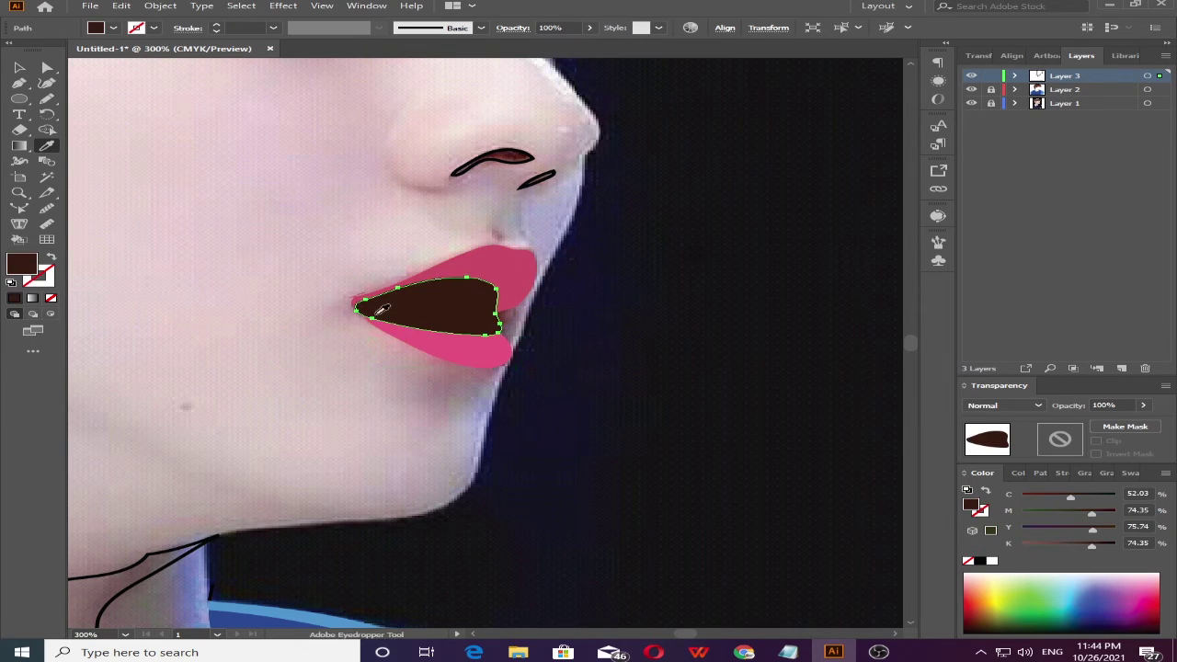
pyautogui.click(455, 309)
pyautogui.keyDown('ctrl'); pyautogui.click(460, 315); pyautogui.keyUp('ctrl')
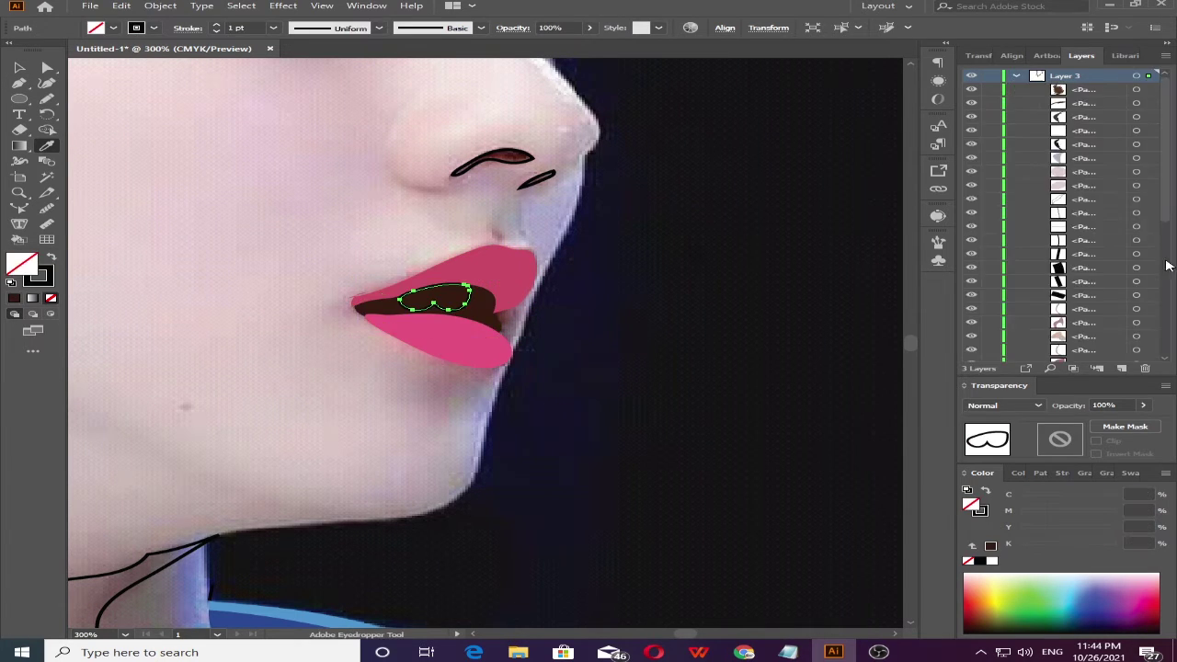
pyautogui.click(1058, 309)
pyautogui.scroll(5, 1078, 331)
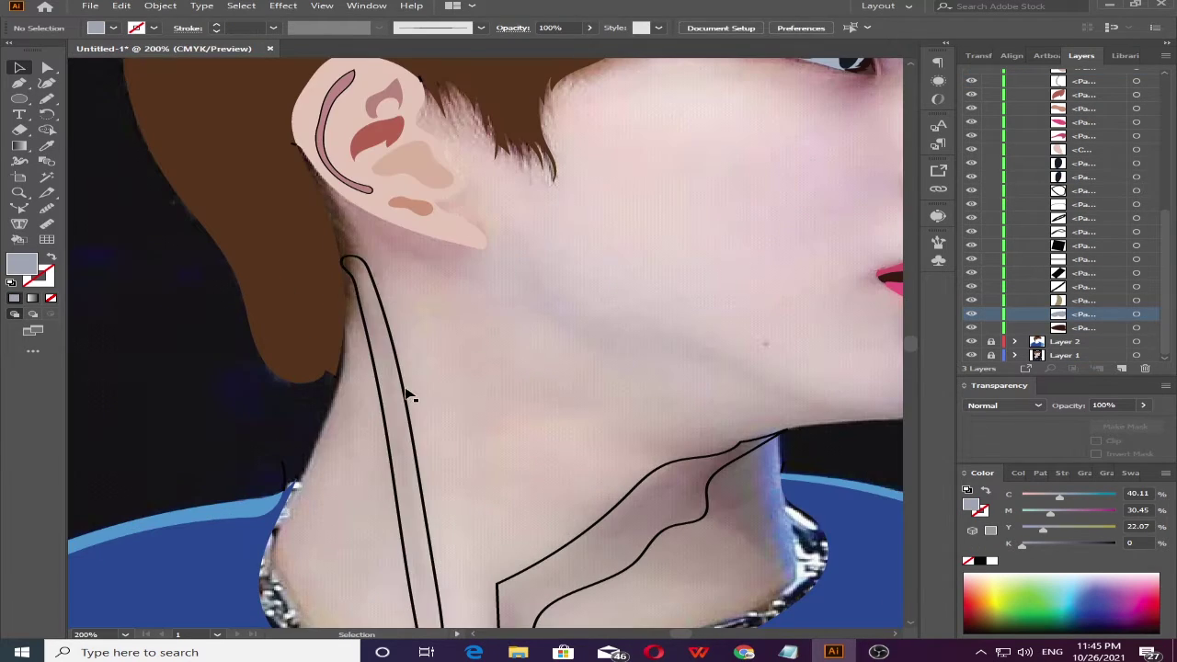
pyautogui.click(410, 396)
# - Fill the lower neck shadow with mauve and zoom out to the artboard
pyautogui.click(665, 539)
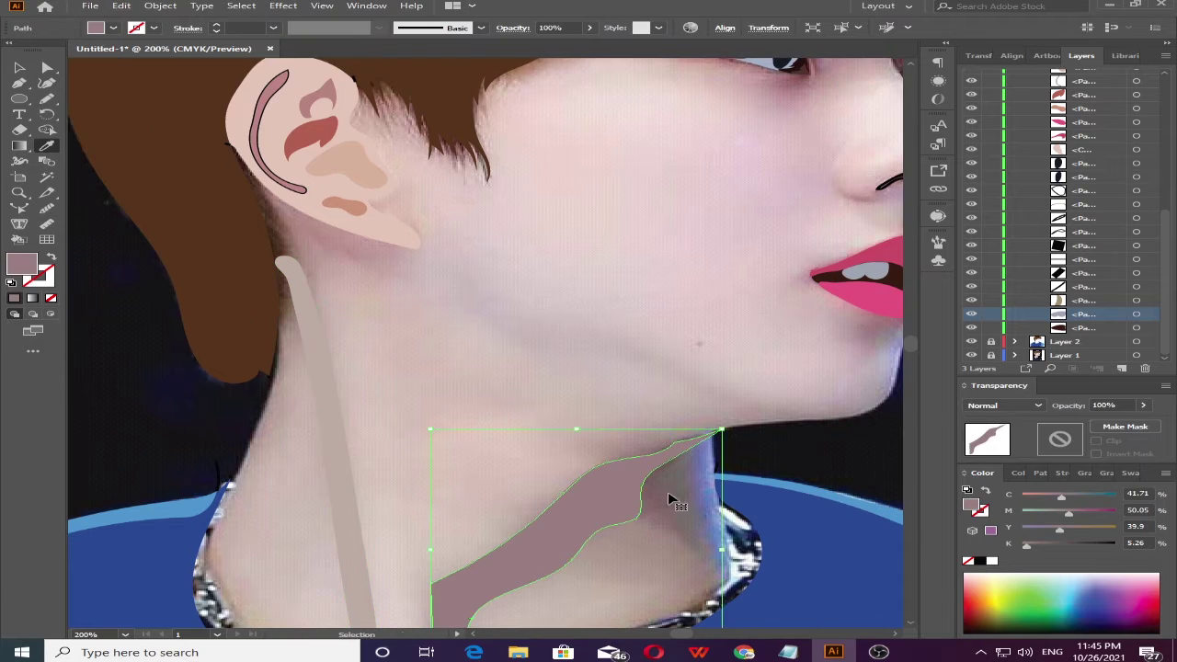
pyautogui.click(427, 386)
pyautogui.scroll(-3, 428, 386)
pyautogui.hotkey('ctrl', '0')
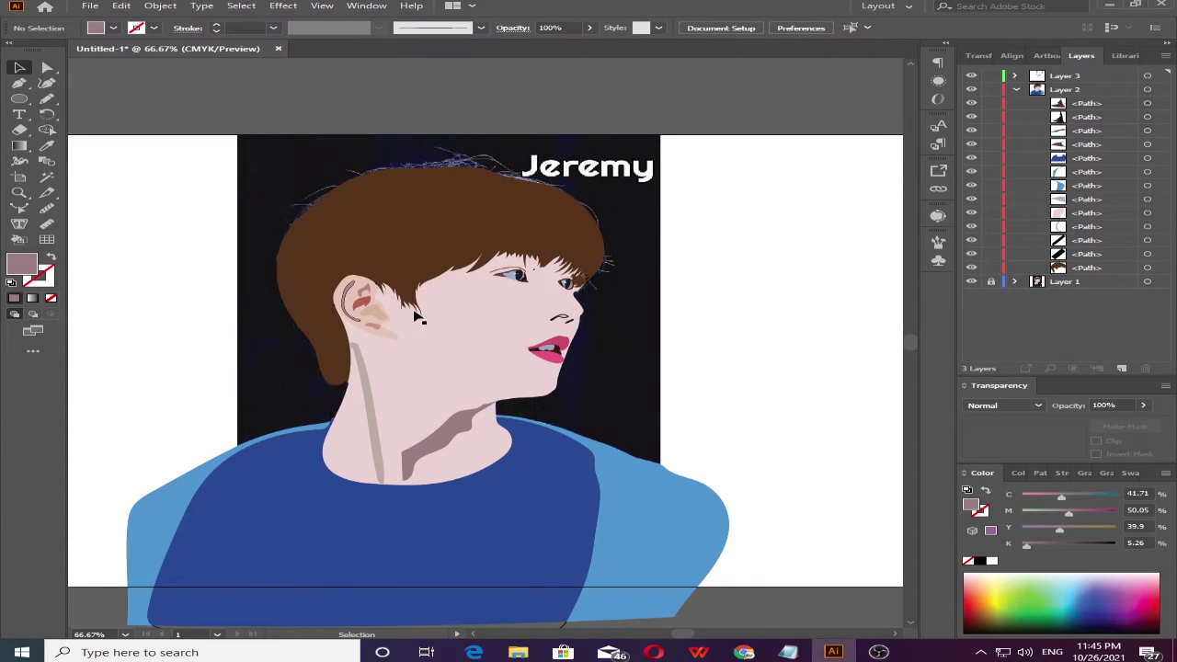
# - Lighten the neck shadow to a pale skin pink in the Color Picker
pyautogui.click(441, 432)
pyautogui.press('i')
pyautogui.click(460, 368)
pyautogui.doubleClick(22, 265)
pyautogui.press('Return')
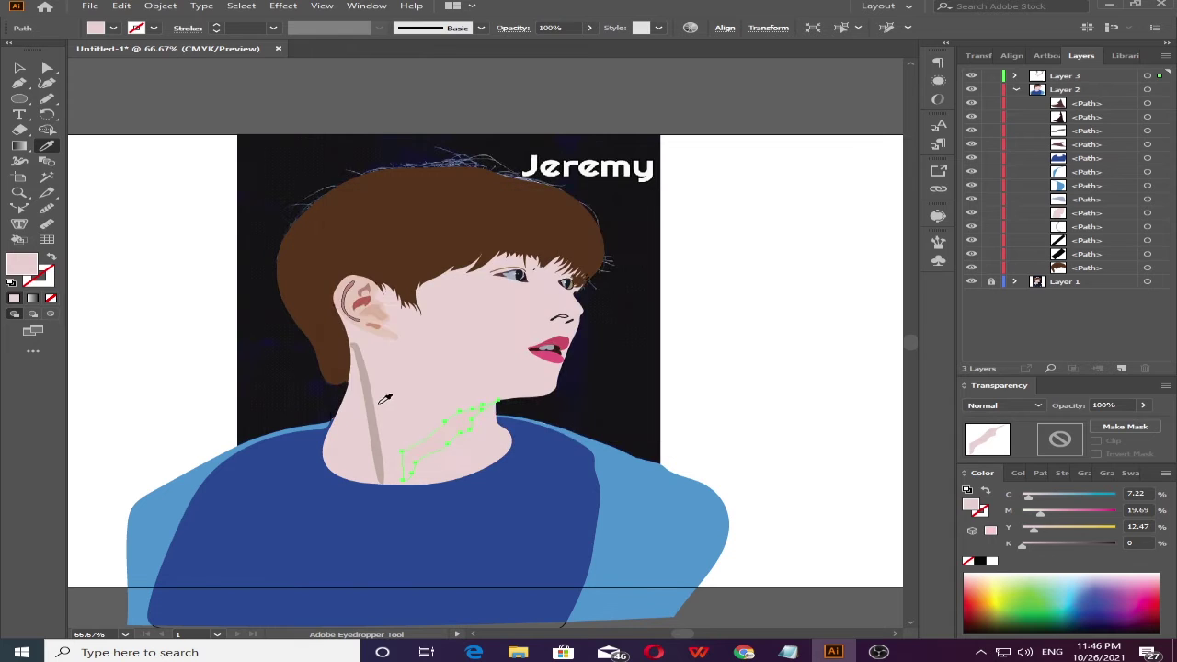
pyautogui.doubleClick(22, 264)
pyautogui.press('Return')
pyautogui.press('v')
pyautogui.click(171, 281)
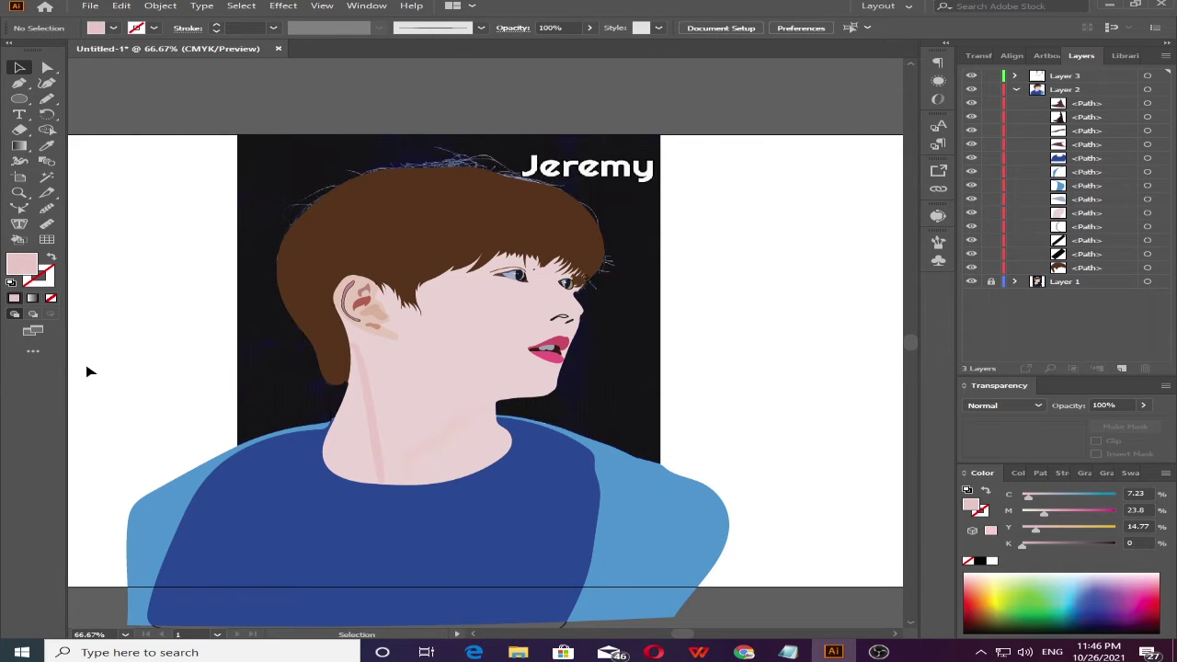
# - Toggle Layer 1 visibility, then make the nose and nostril marks solid black without outline
pyautogui.click(972, 284)
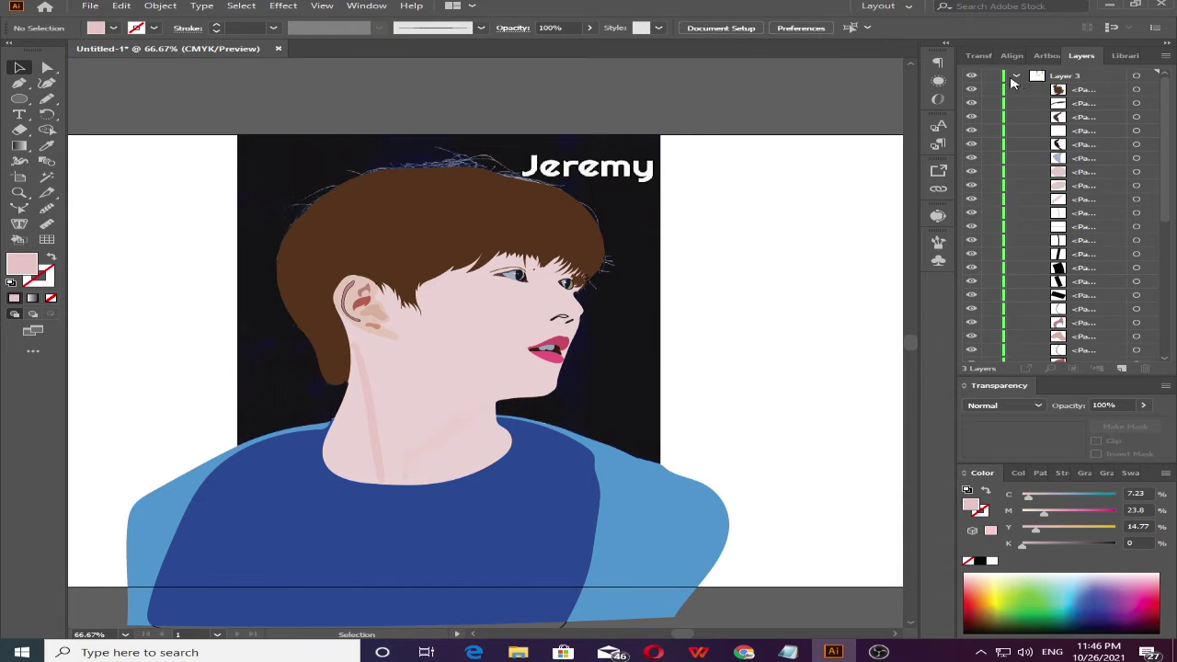
pyautogui.click(1015, 89)
pyautogui.scroll(3, 631, 344)
pyautogui.click(441, 260)
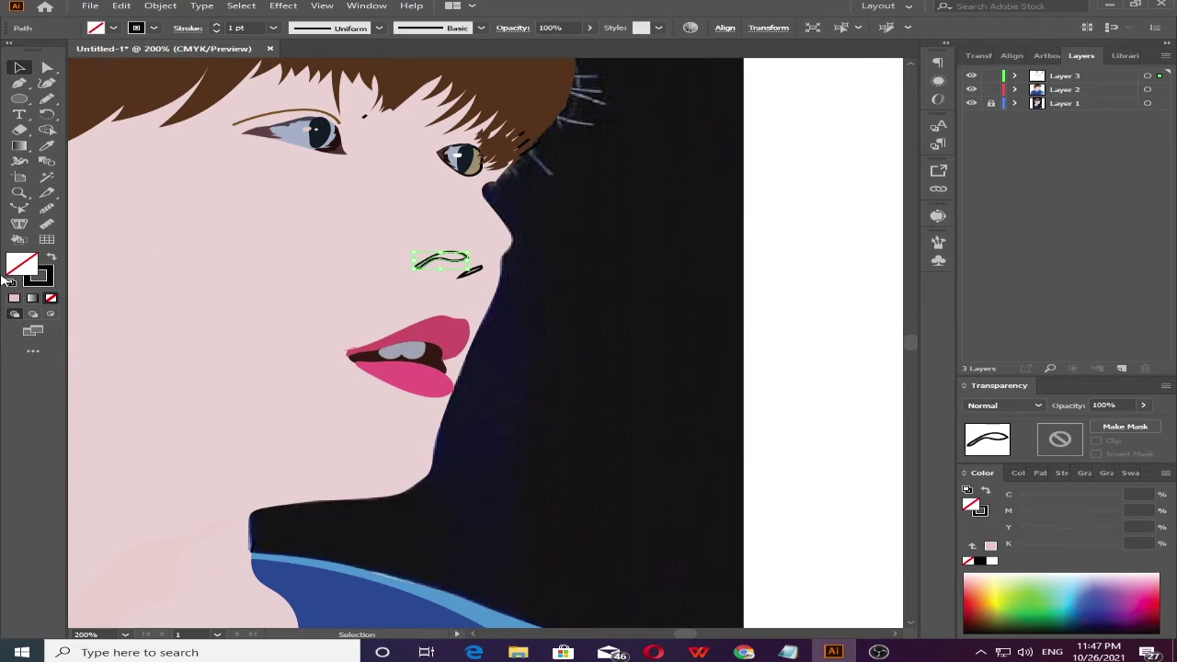
pyautogui.hotkey('shift', 'x')
pyautogui.click(469, 269)
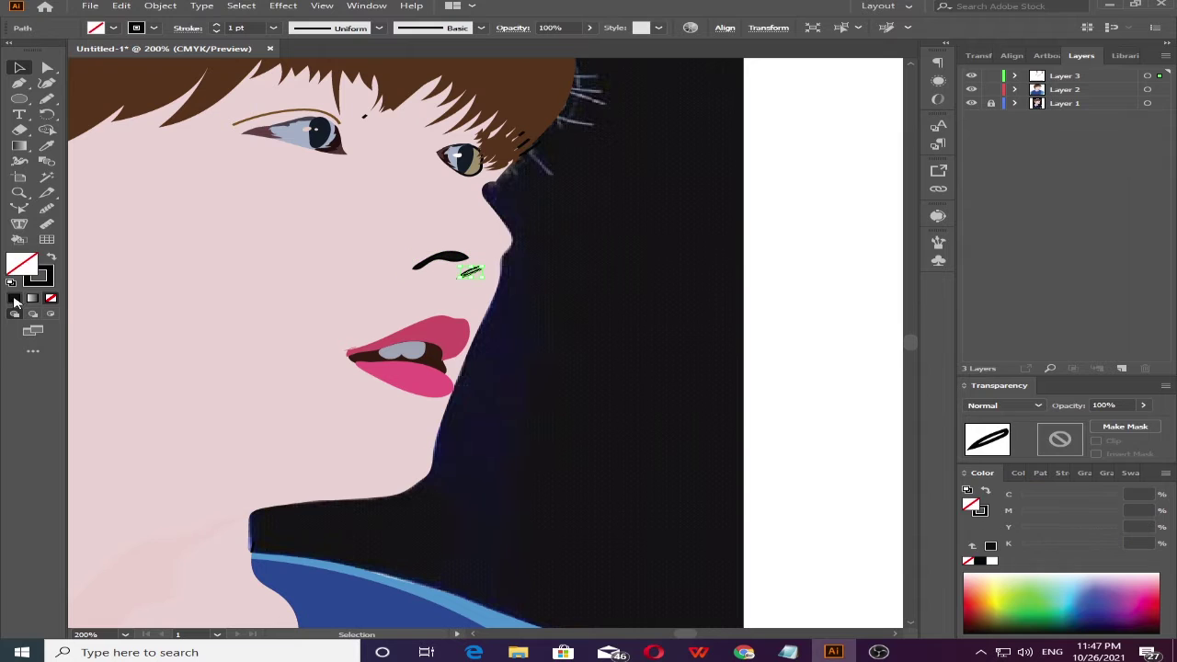
pyautogui.hotkey('shift', 'x')
# - Fit the artboard, marquee-select the whole portrait, then clear the selection
pyautogui.hotkey('ctrl', '0')
pyautogui.moveTo(231, 205); pyautogui.dragTo(699, 592)
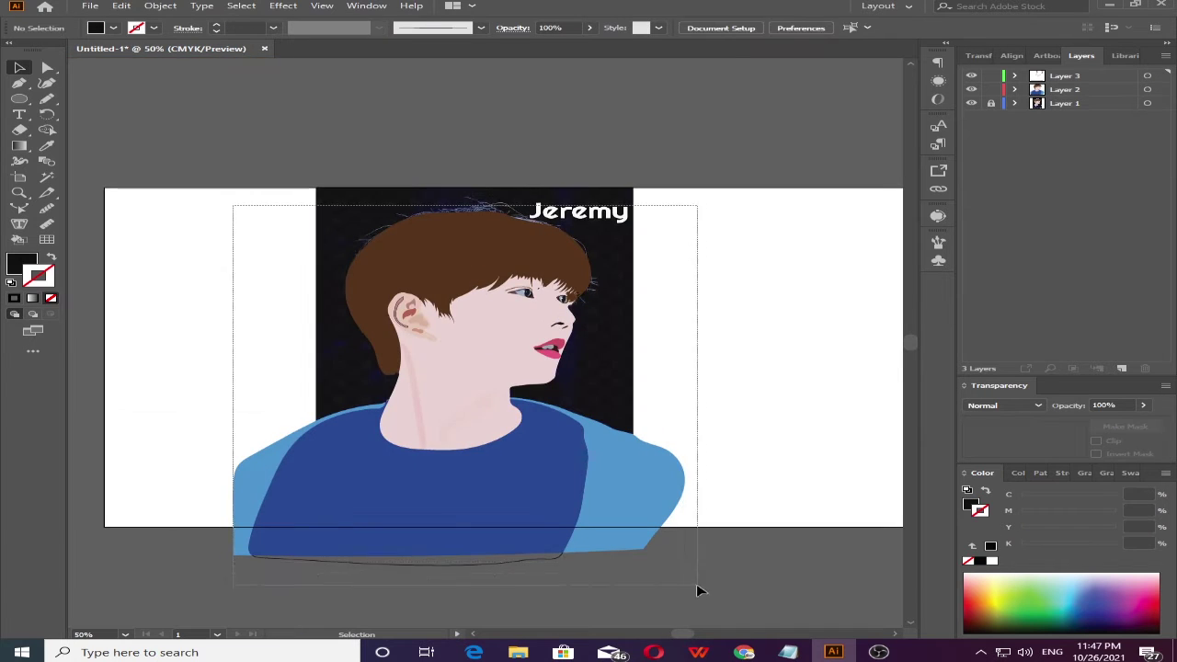
pyautogui.click(145, 289)
pyautogui.scroll(4, 467, 284)
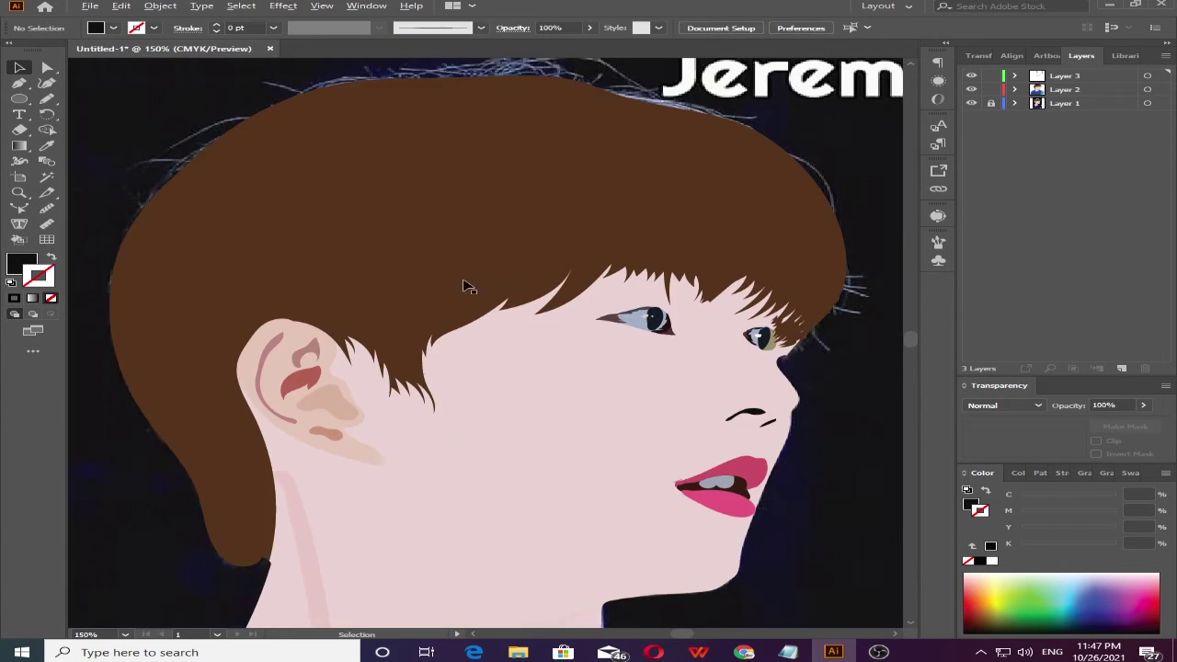
pyautogui.scroll(3, 789, 355)
pyautogui.scroll(3, 694, 372)
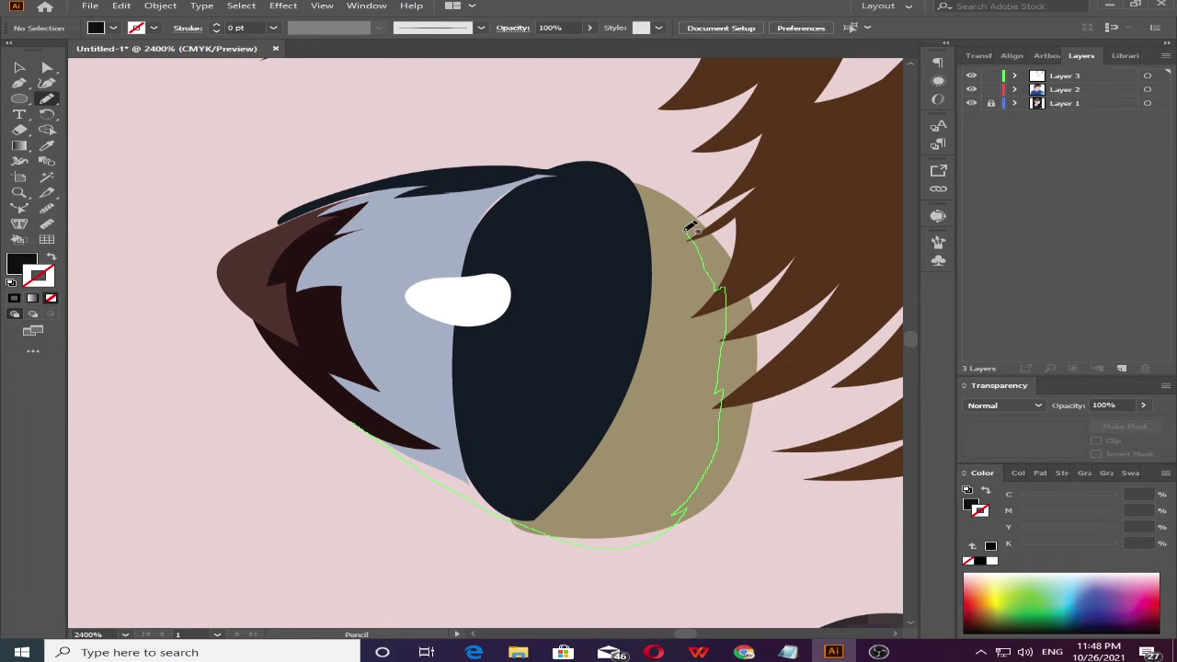
# - Trace an outline around the whole eye and fill it dark brown
pyautogui.moveTo(368, 427); pyautogui.dragTo(353, 423)
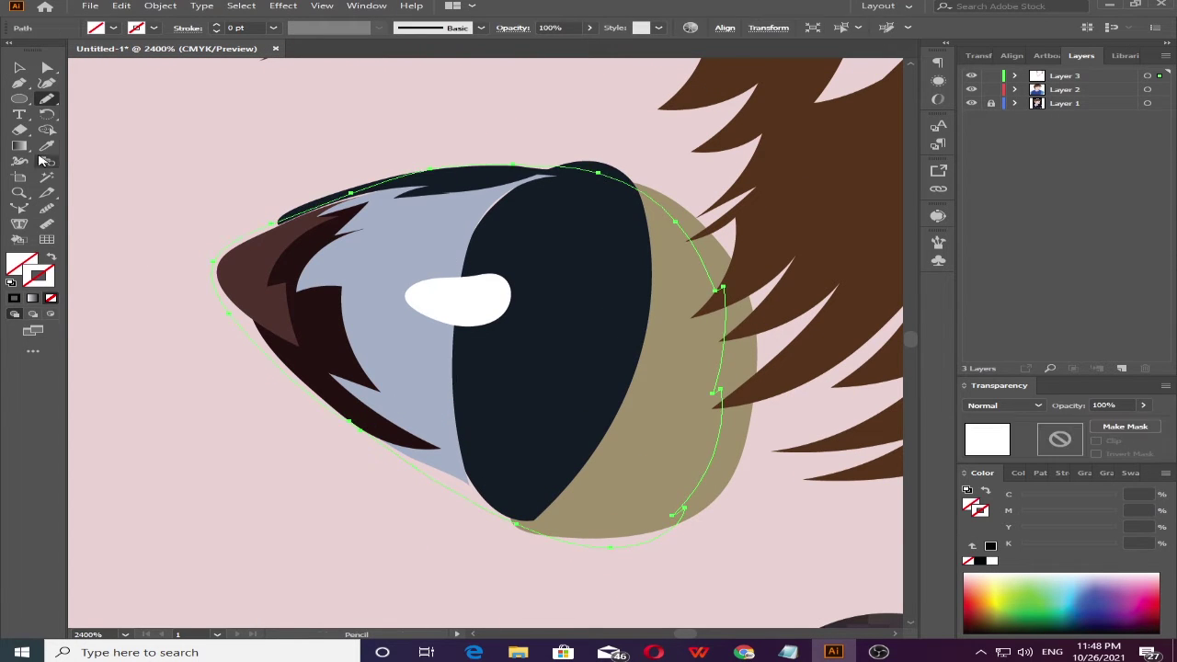
pyautogui.click(273, 228)
pyautogui.press('v')
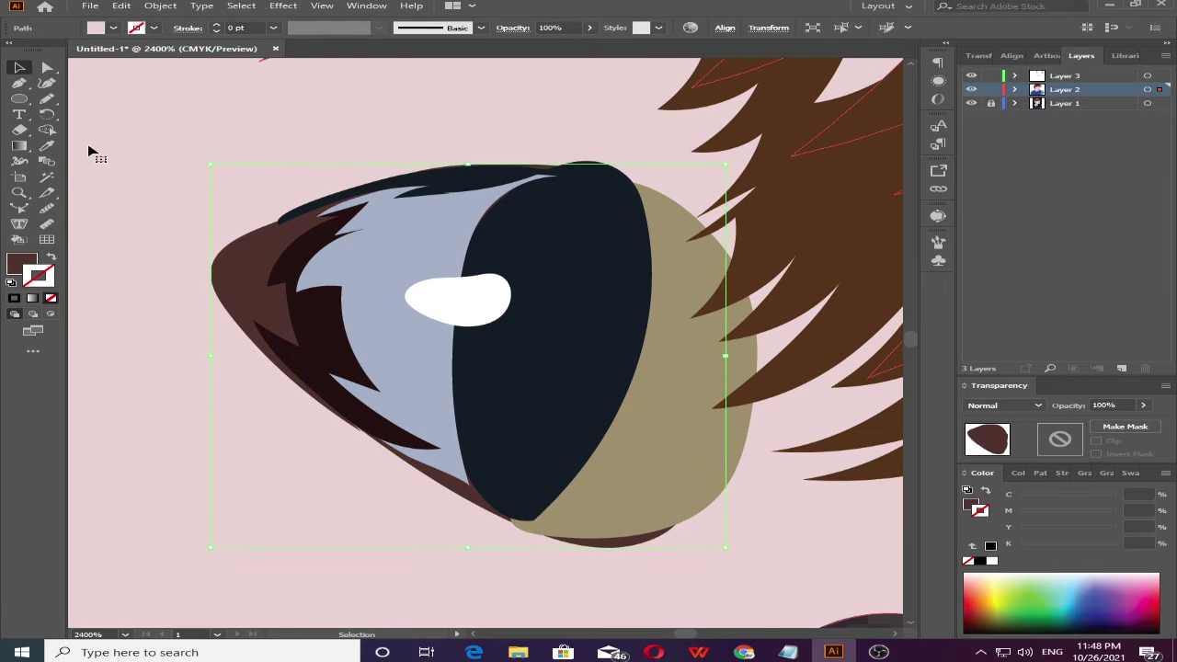
pyautogui.scroll(-5, 160, 289)
pyautogui.scroll(-3, 276, 257)
pyautogui.scroll(-2, 256, 256)
pyautogui.scroll(5, 256, 256)
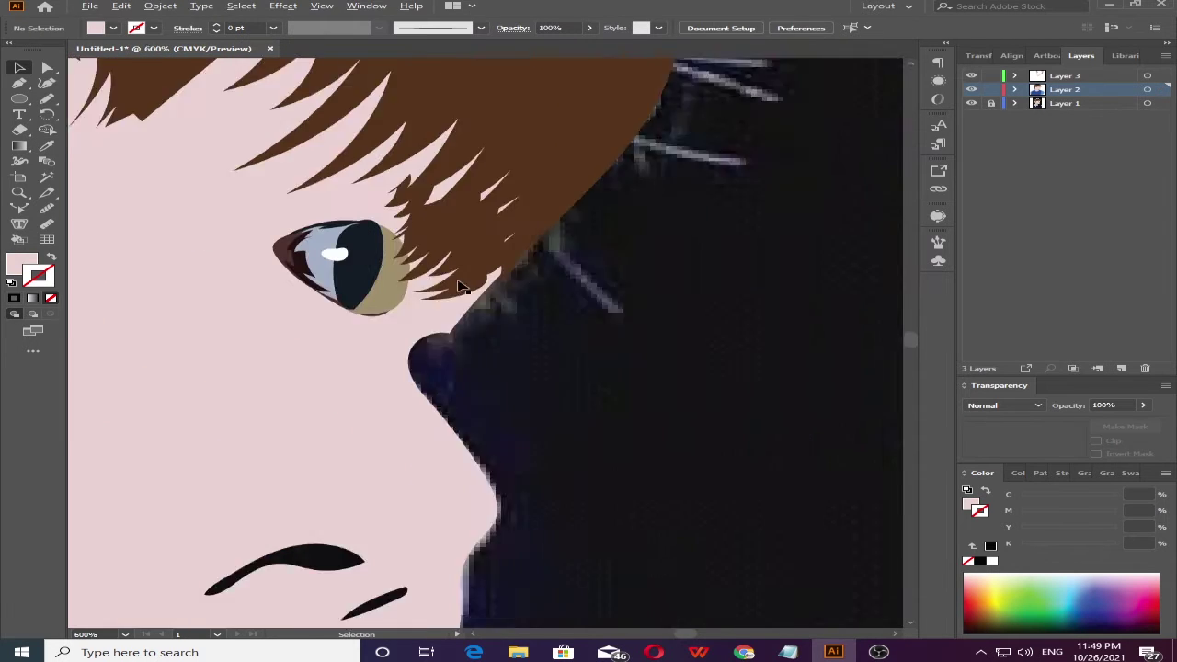
pyautogui.scroll(2, 255, 255)
# - Draw a small white highlight inside the pupil
pyautogui.click(48, 102)
pyautogui.moveTo(336, 253); pyautogui.dragTo(333, 250)
pyautogui.press('i')
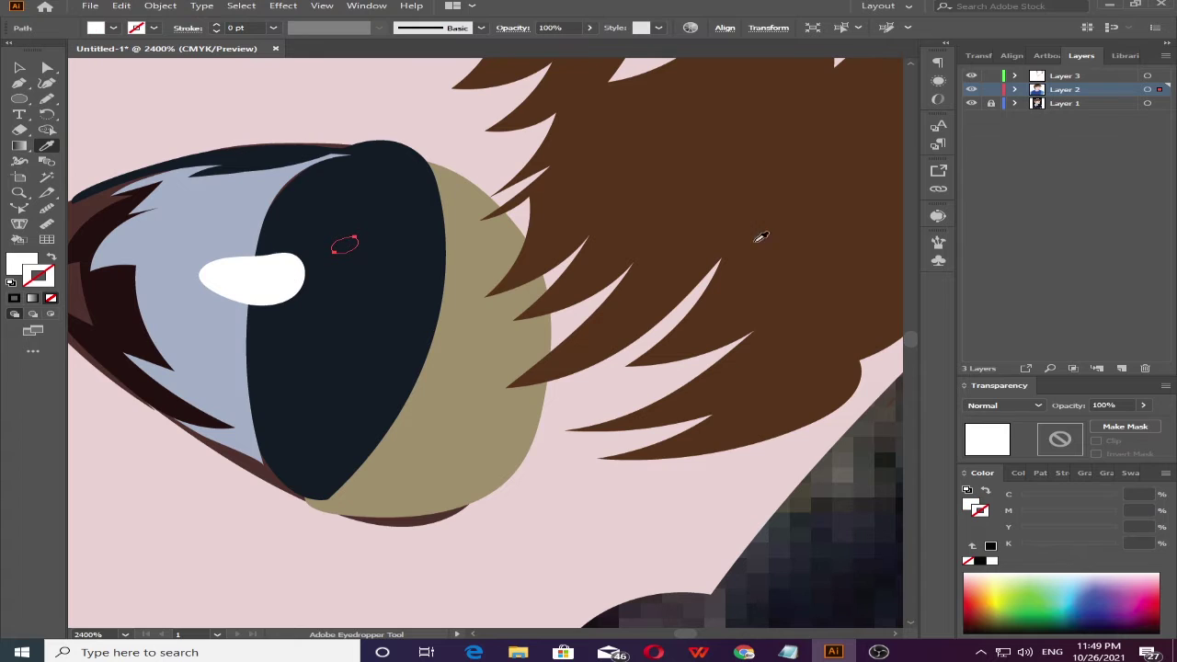
pyautogui.click(1015, 89)
pyautogui.click(248, 280)
# - Recolour the tan iris shape soft grey-blue in the Color Picker and zoom out
pyautogui.press('v')
pyautogui.click(497, 368)
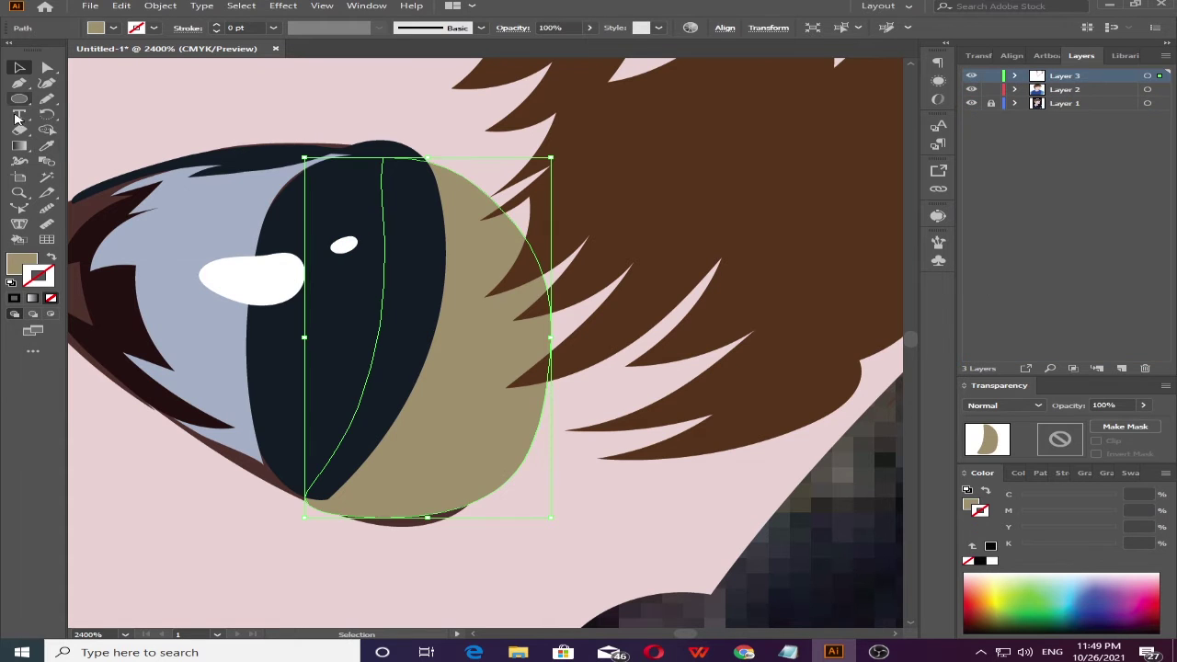
pyautogui.doubleClick(13, 267)
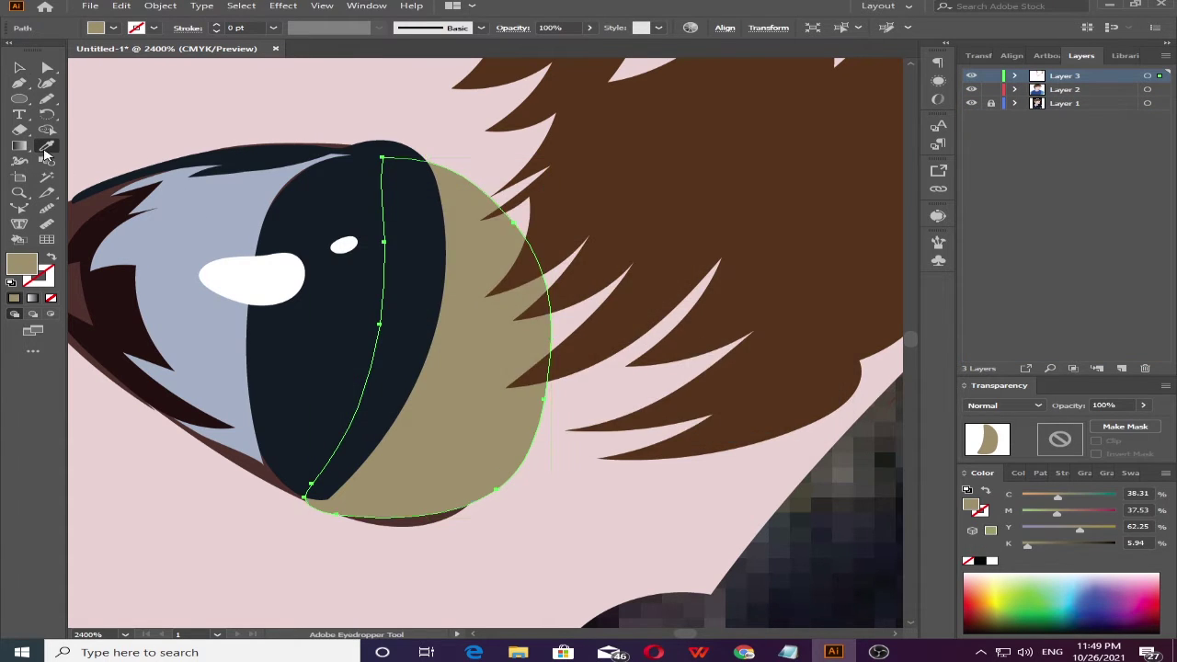
pyautogui.click(782, 240)
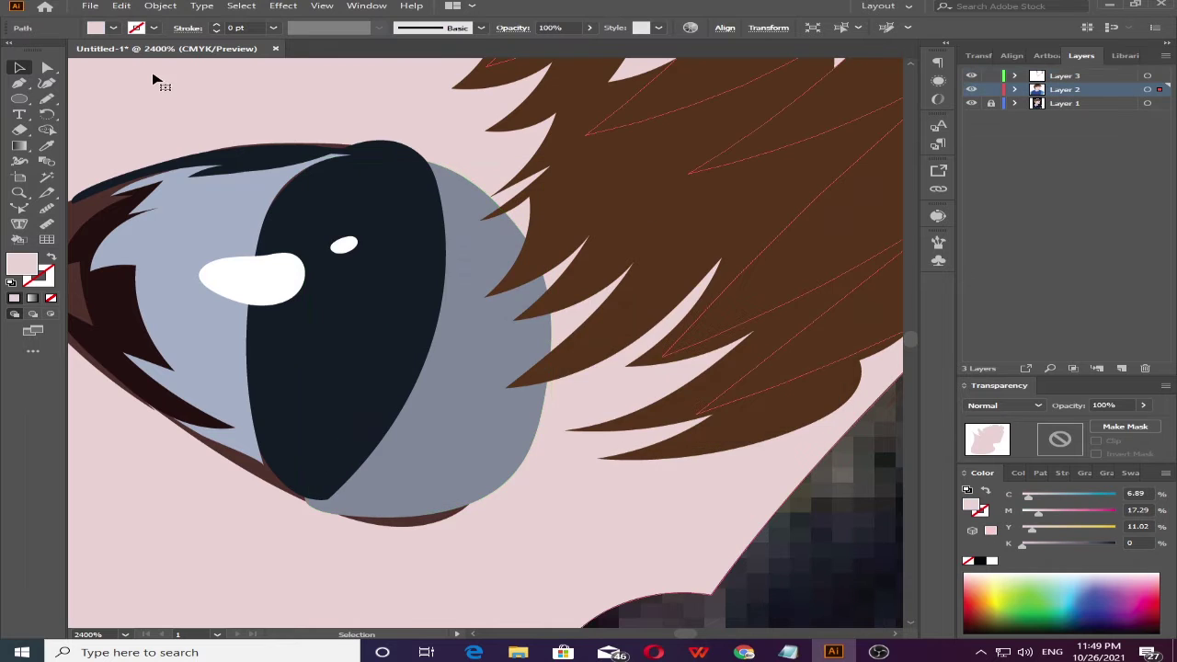
pyautogui.hotkey('ctrl', '-')
pyautogui.hotkey('ctrl', '-')
pyautogui.hotkey('ctrl', '-')
pyautogui.hotkey('ctrl', '-')
pyautogui.hotkey('ctrl', '-')
pyautogui.hotkey('ctrl', '-')
pyautogui.hotkey('ctrl', '-')
pyautogui.hotkey('ctrl', '-')
pyautogui.hotkey('ctrl', '-')
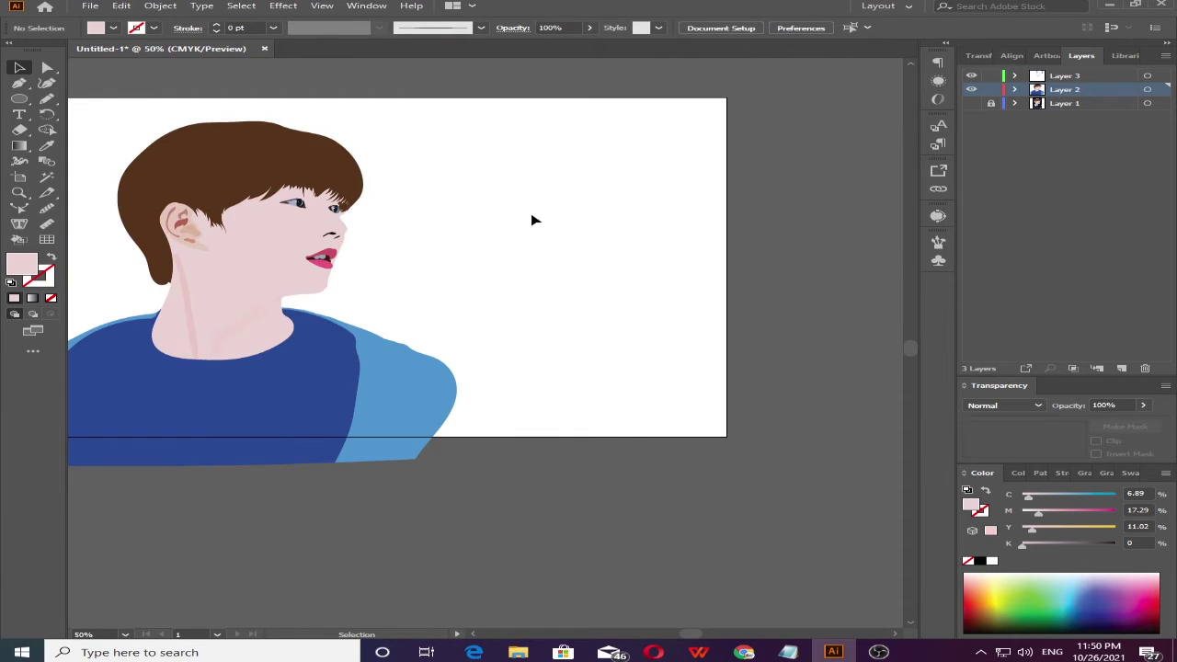
# - Add a darker pink shadow under the earlobe and a lighter skin-toned jaw shadow
pyautogui.click(971, 90)
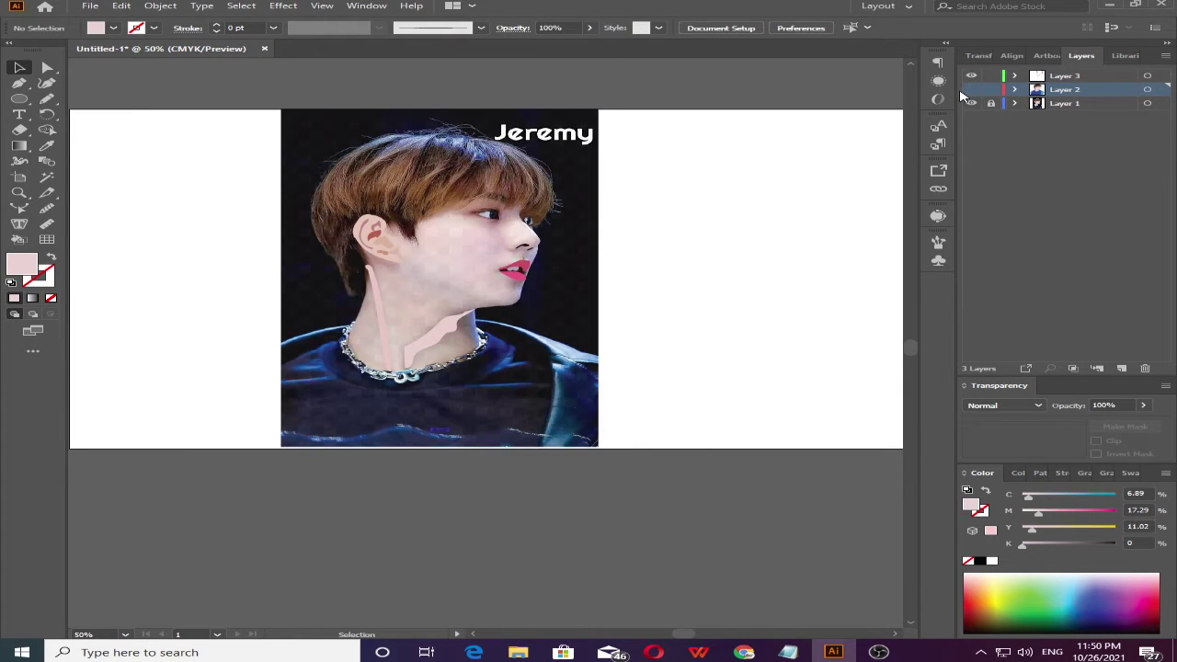
pyautogui.scroll(3, 498, 234)
pyautogui.click(48, 99)
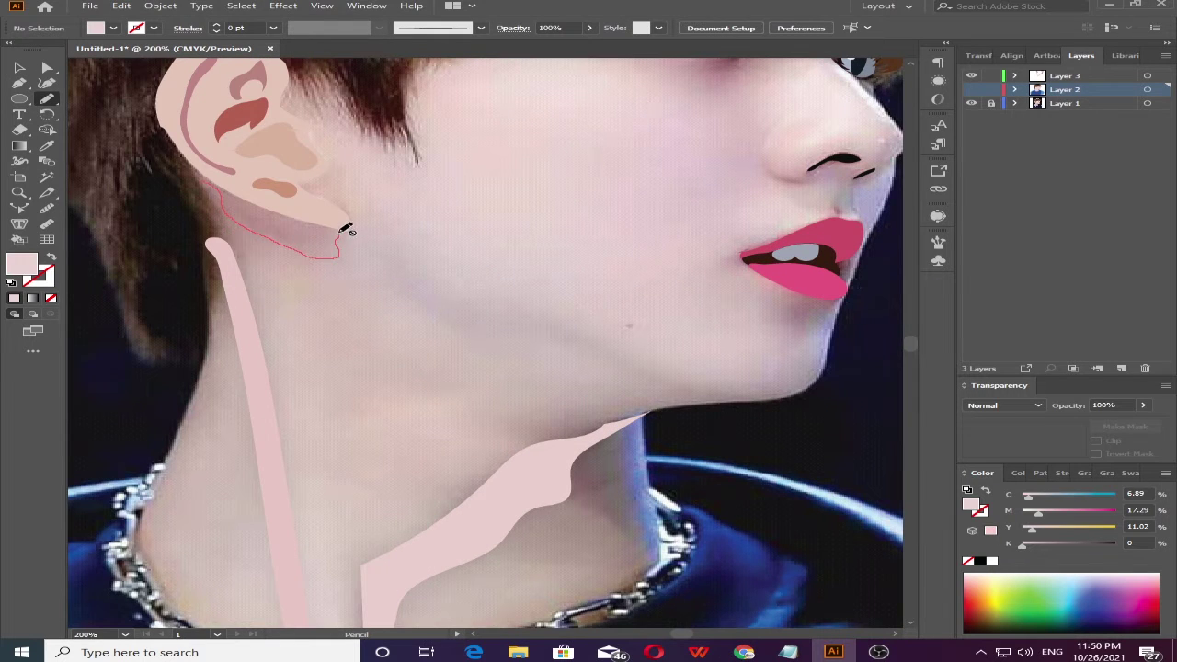
pyautogui.moveTo(216, 181); pyautogui.dragTo(212, 182)
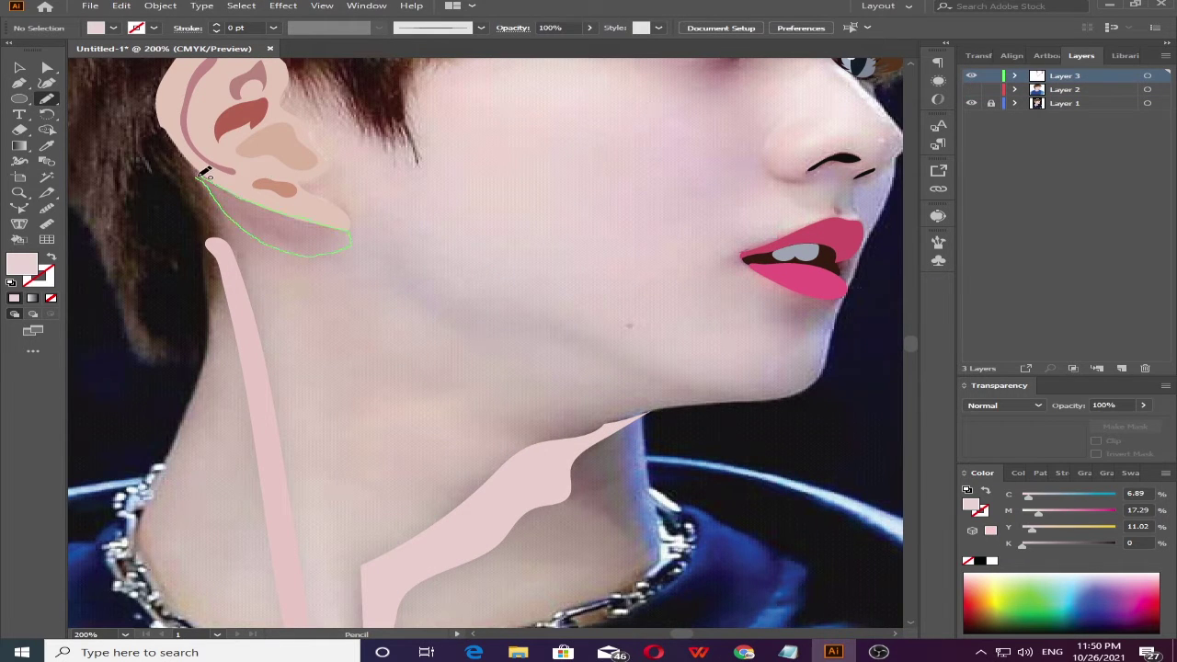
pyautogui.press('i')
pyautogui.click(281, 216)
pyautogui.press('v')
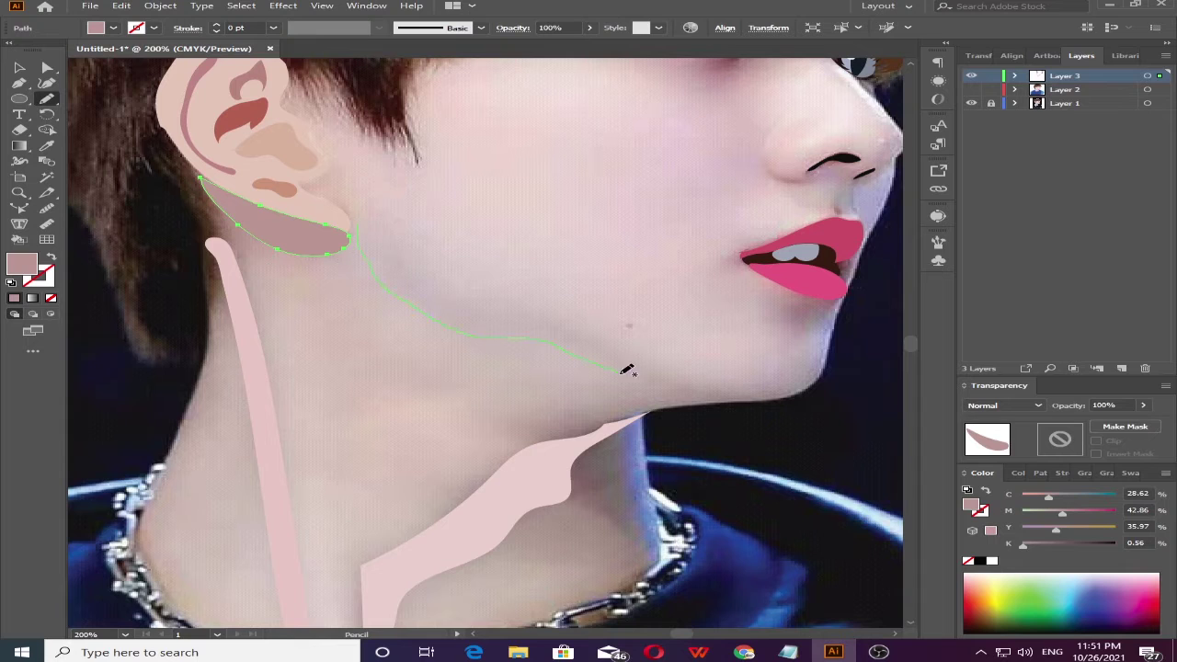
pyautogui.press('i')
pyautogui.click(364, 225)
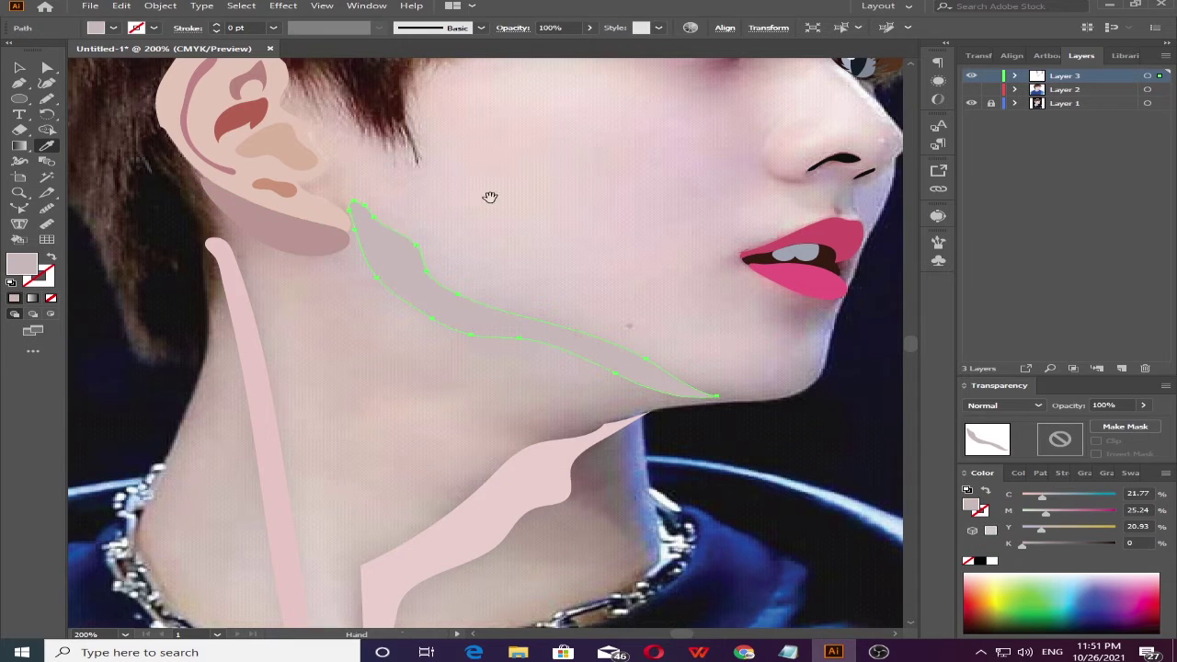
# - Trace a mauve eye shadow, send it backward and move it into Layer 2 behind the hair
pyautogui.scroll(3, 487, 340)
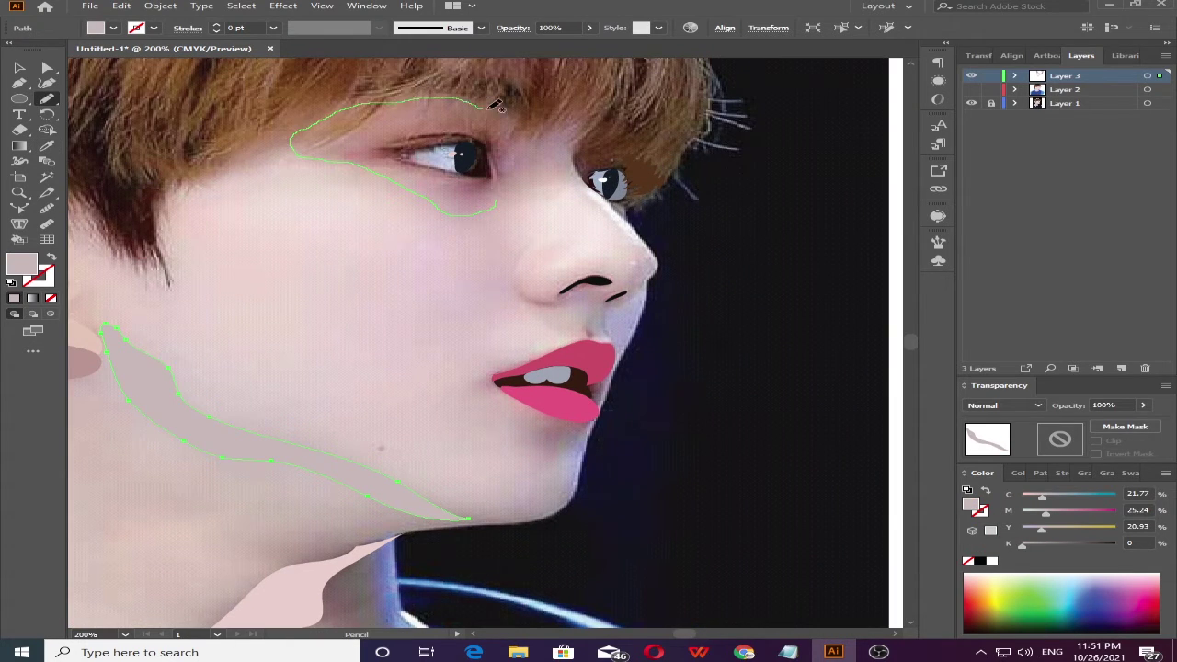
pyautogui.moveTo(571, 162); pyautogui.dragTo(503, 200)
pyautogui.click(398, 171)
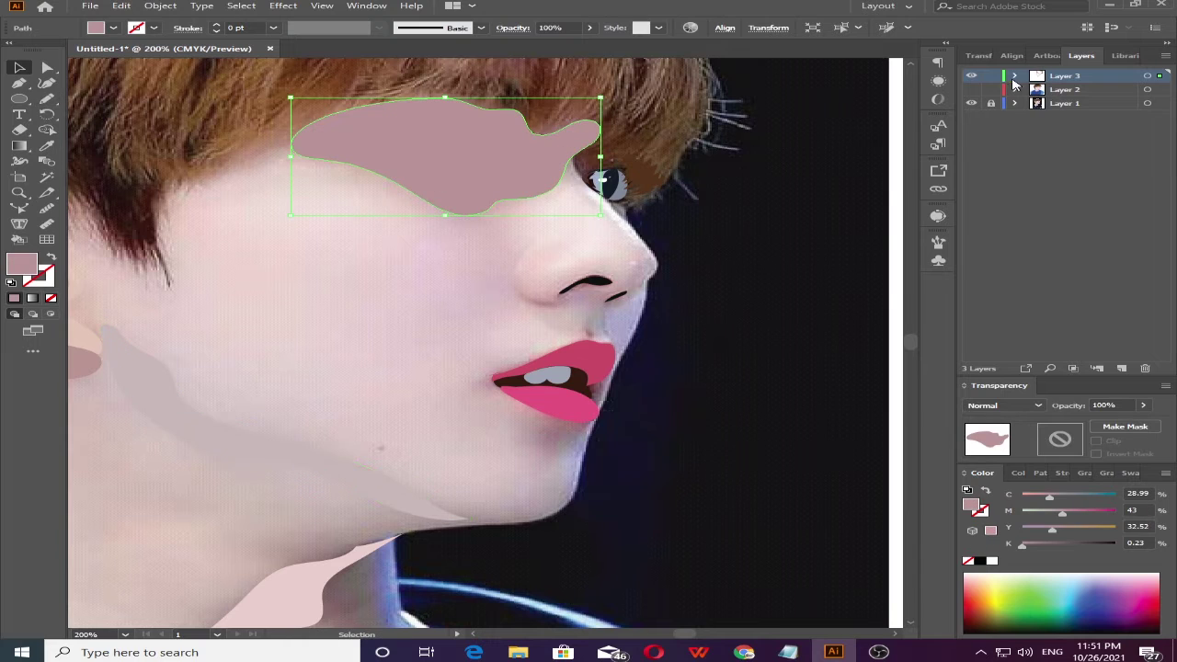
pyautogui.press('v')
pyautogui.click(1015, 75)
pyautogui.hotkey('ctrl', 'shift', '[')
pyautogui.scroll(-5, 1044, 344)
pyautogui.click(1015, 341)
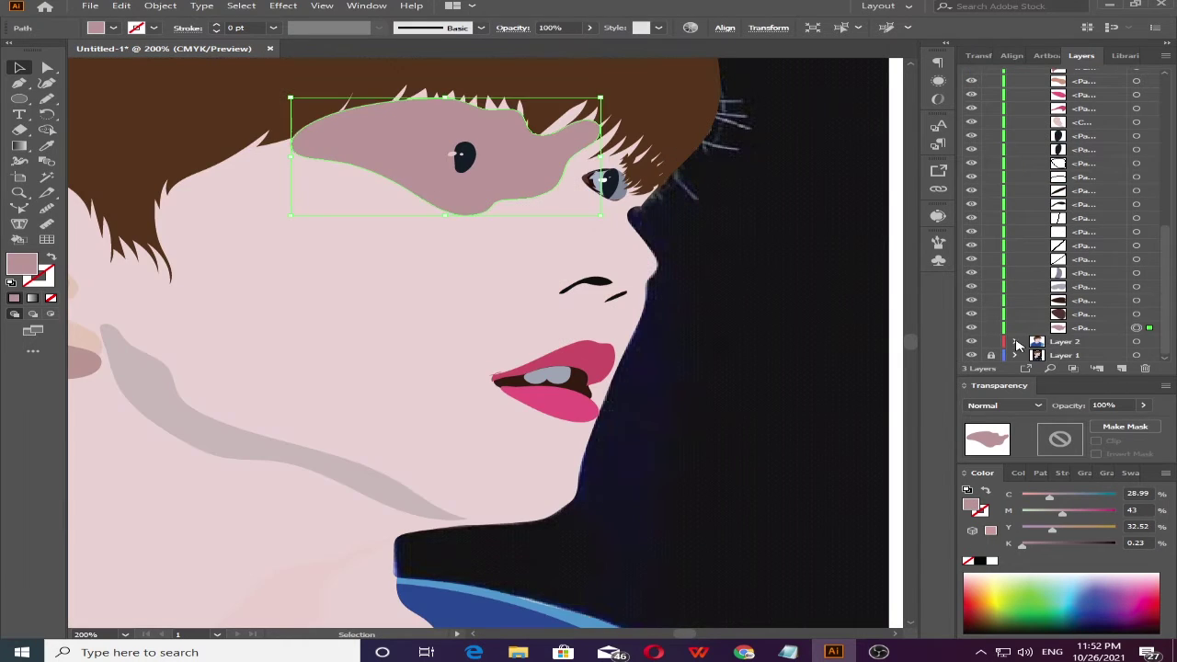
pyautogui.moveTo(1067, 327); pyautogui.dragTo(1083, 302)
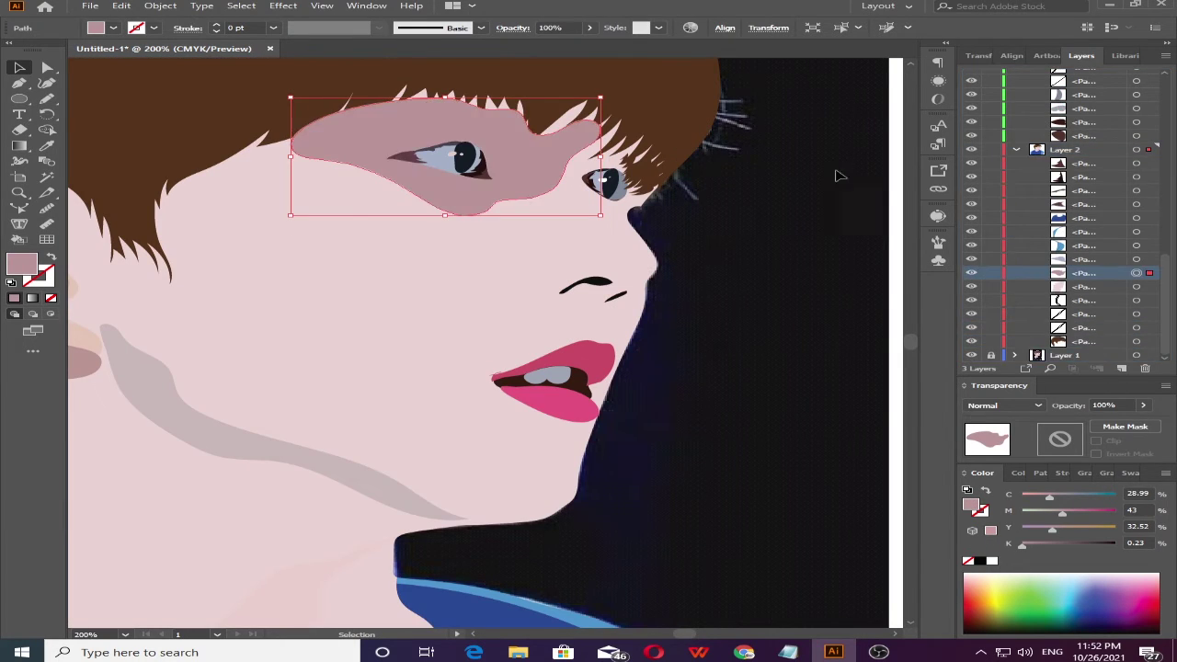
pyautogui.click(1015, 76)
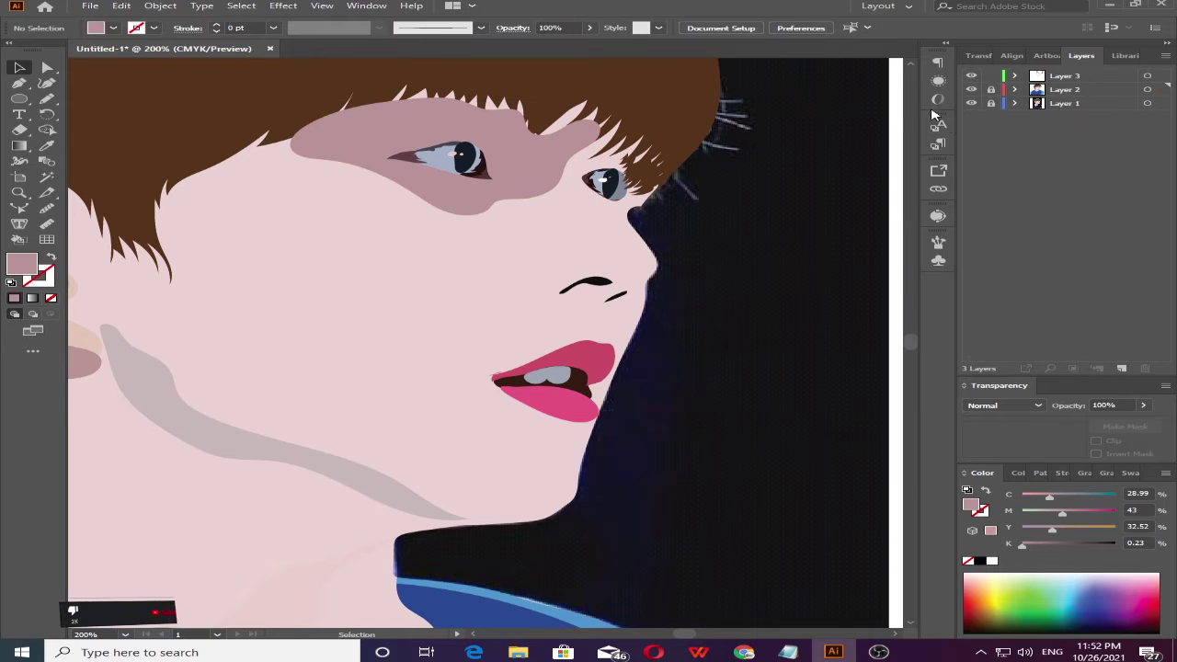
# - Trace a shadow around the nostril and fill it with a sampled skin tone
pyautogui.press('n')
pyautogui.scroll(2, 552, 267)
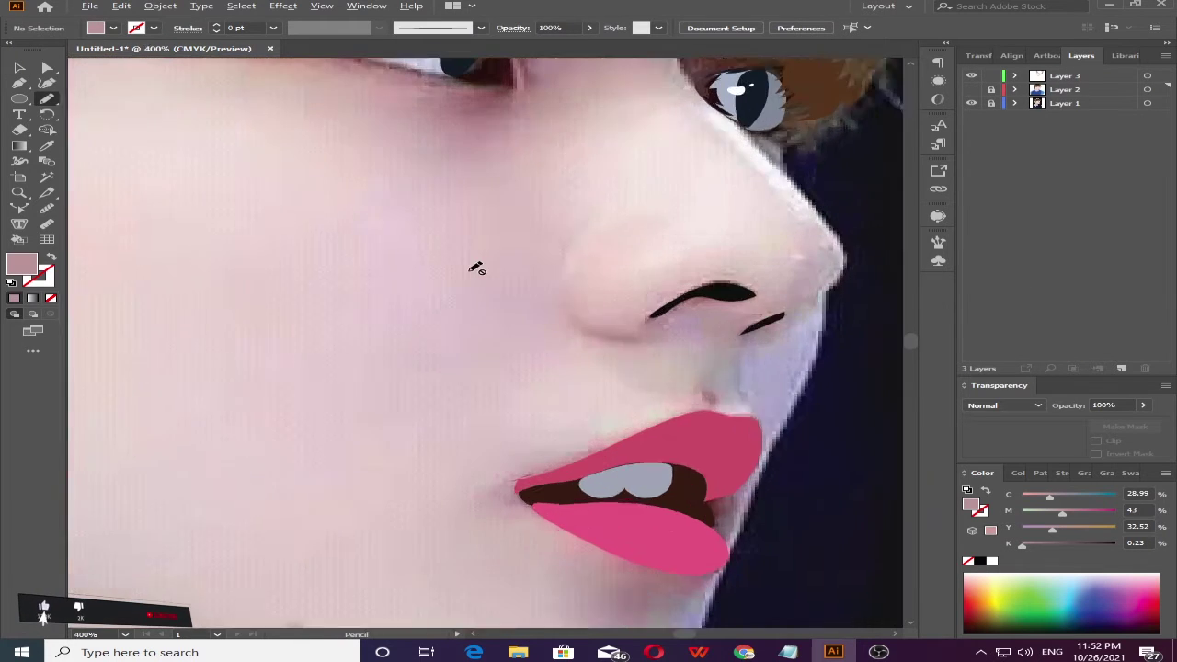
pyautogui.moveTo(596, 317)
pyautogui.mouseDown()
pyautogui.moveTo(553, 259)
pyautogui.moveTo(664, 311)
pyautogui.mouseUp()
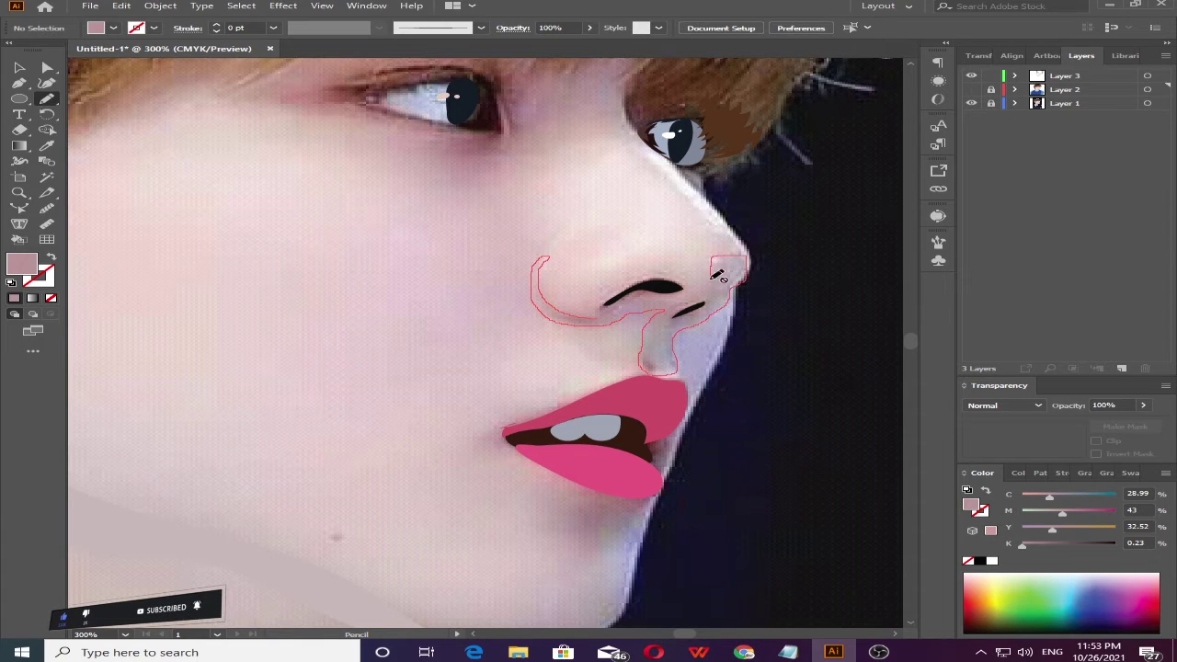
pyautogui.moveTo(661, 294); pyautogui.dragTo(660, 295)
pyautogui.hotkey('ctrl', 'z')
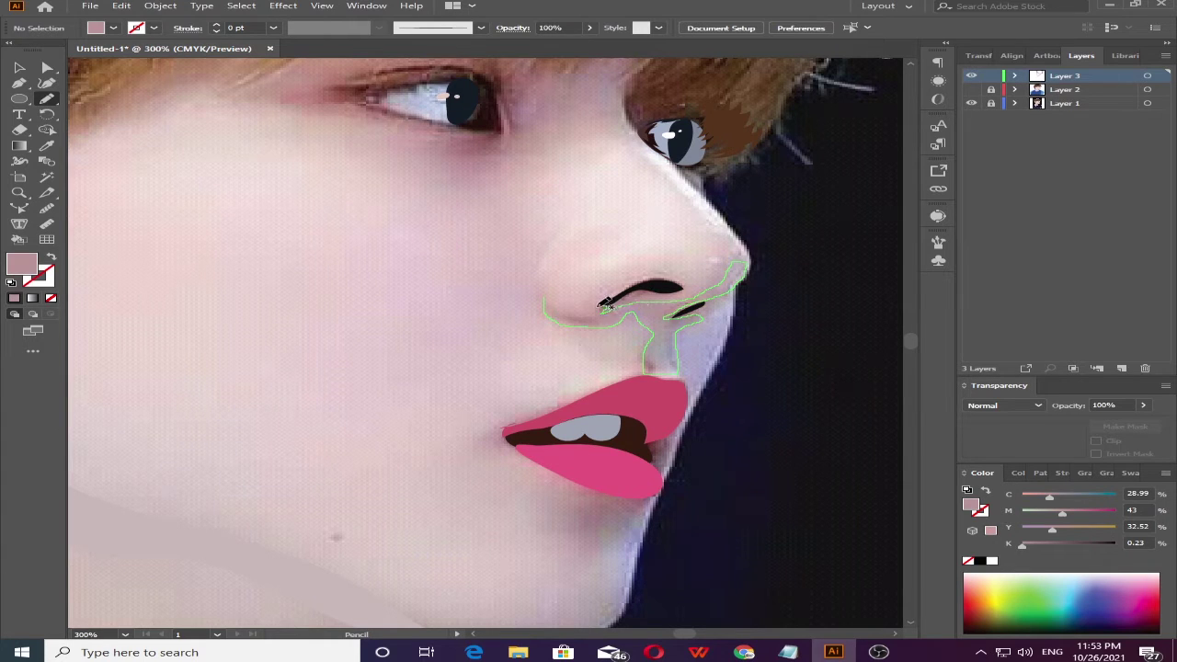
pyautogui.press('i')
pyautogui.click(615, 314)
pyautogui.press('v')
pyautogui.hotkey('ctrl', 'shift', 'a')
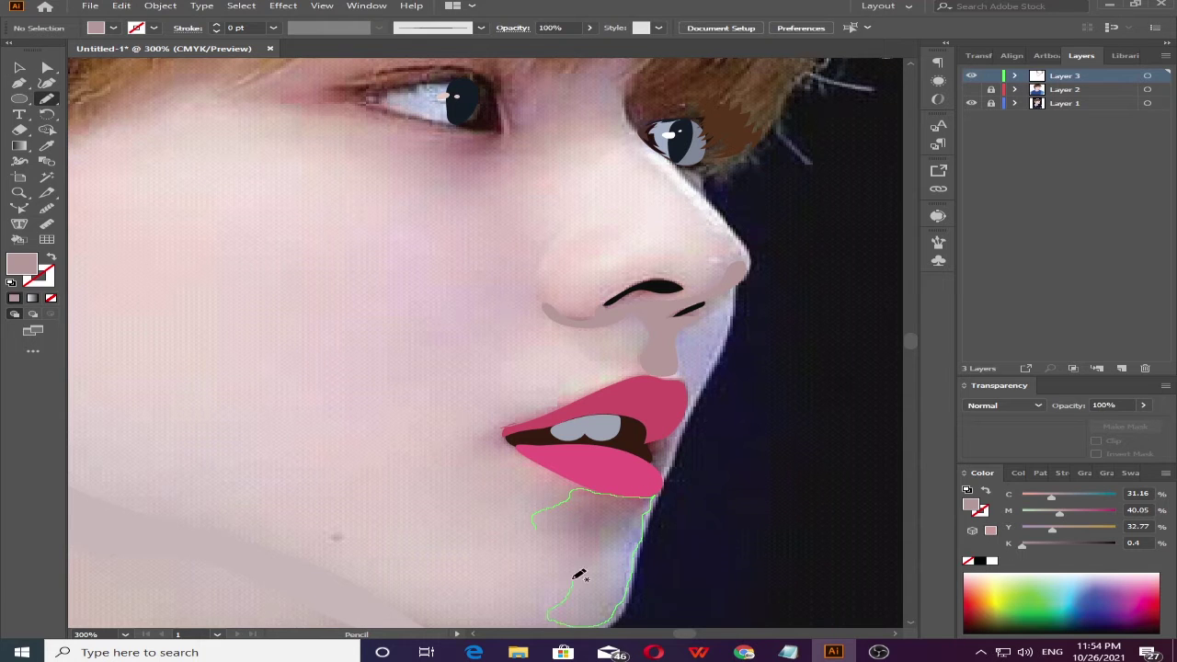
# - Trace a chin shadow below the lower lip and fill it with a sampled skin tone
pyautogui.moveTo(579, 575); pyautogui.dragTo(550, 526)
pyautogui.press('i')
pyautogui.click(355, 428)
pyautogui.hscroll(-3, 341, 368)
pyautogui.scroll(3, 357, 486)
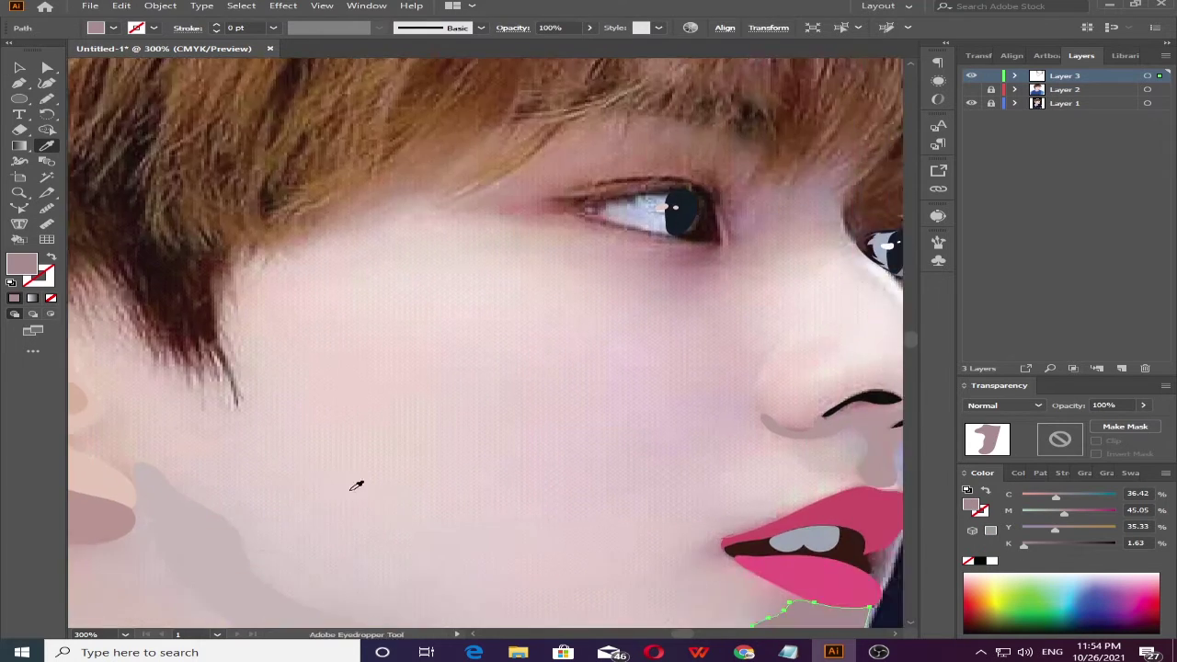
pyautogui.scroll(-4, 357, 486)
# - Sample a light skin pink as the current fill colour
pyautogui.moveTo(619, 520); pyautogui.dragTo(449, 354)
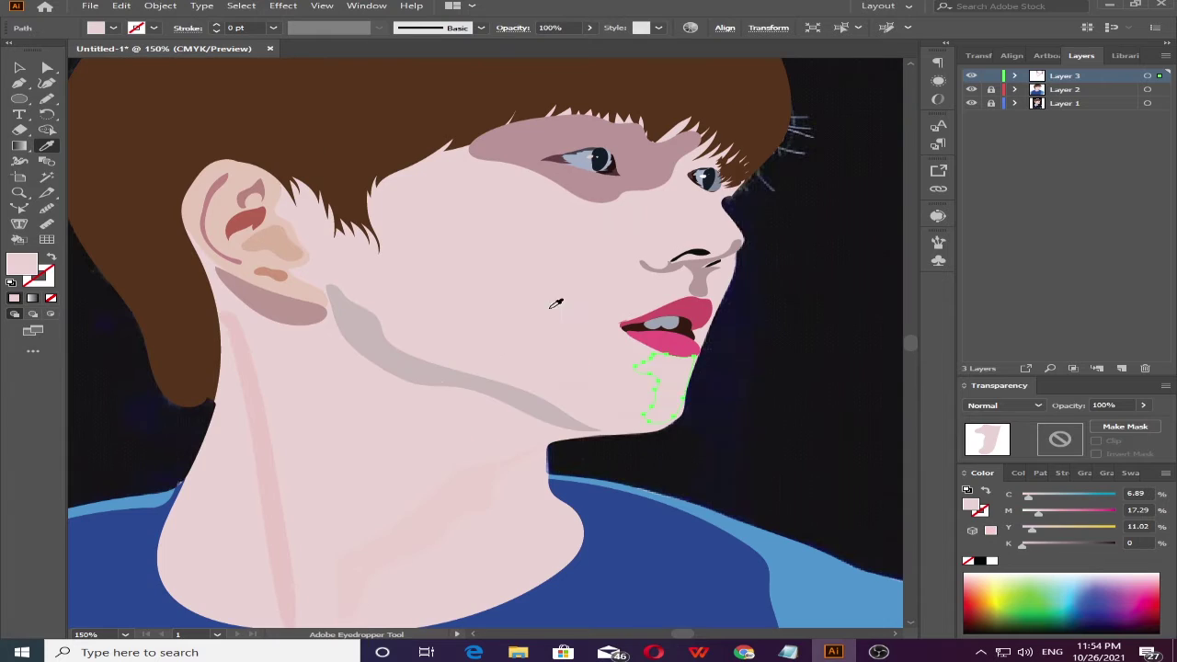
pyautogui.doubleClick(22, 264)
pyautogui.press('Return')
pyautogui.press('i')
pyautogui.click(441, 214)
pyautogui.doubleClick(22, 264)
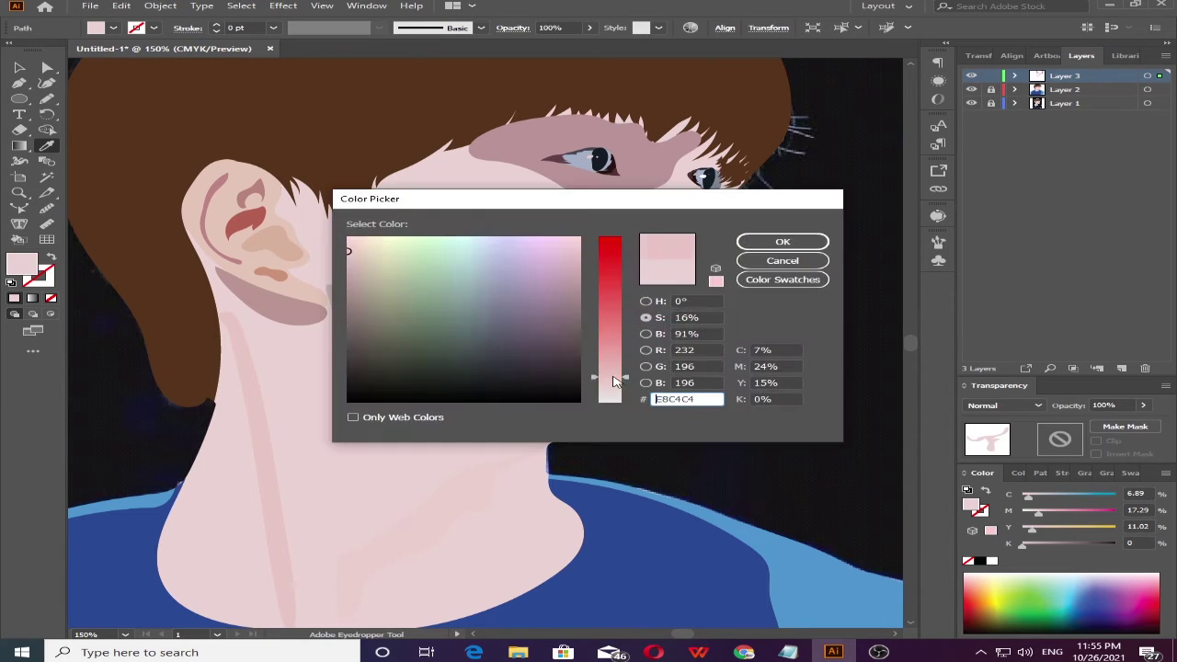
pyautogui.press('Escape')
pyautogui.hotkey('ctrl', 'shift', 'a')
# - Recolour the eye shadow to light pink E8C4C4 and lighten the neck shadow
pyautogui.keyDown('ctrl'); pyautogui.click(670, 171); pyautogui.keyUp('ctrl')
pyautogui.doubleClick(23, 264)
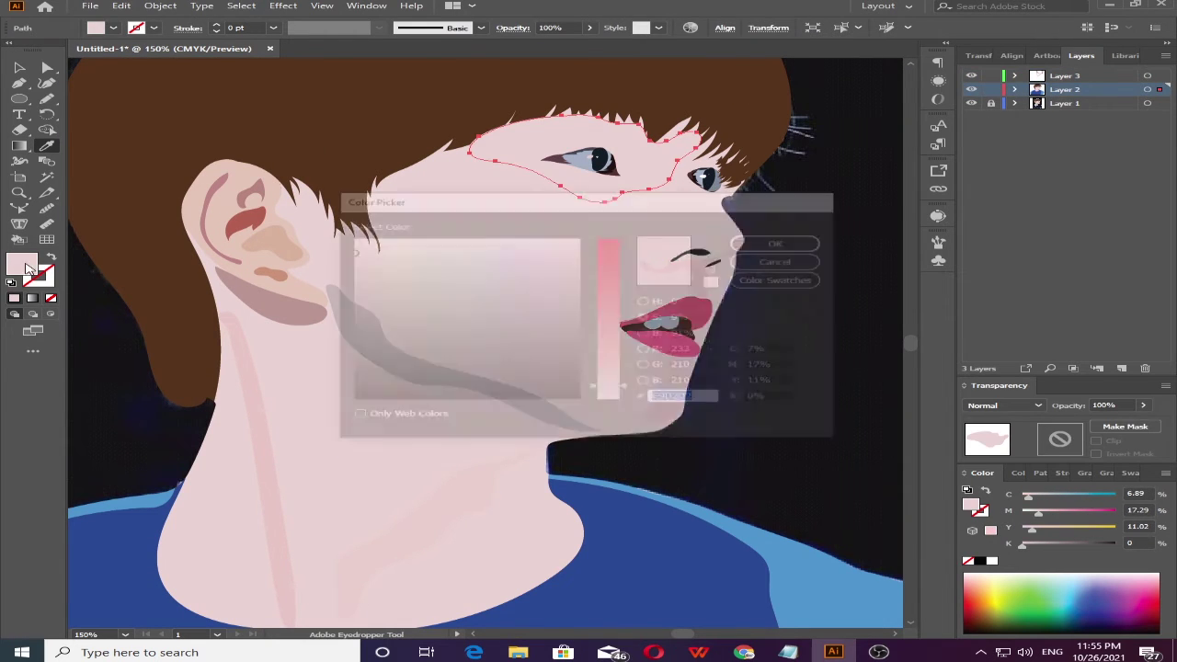
pyautogui.press('Escape')
pyautogui.doubleClick(22, 264)
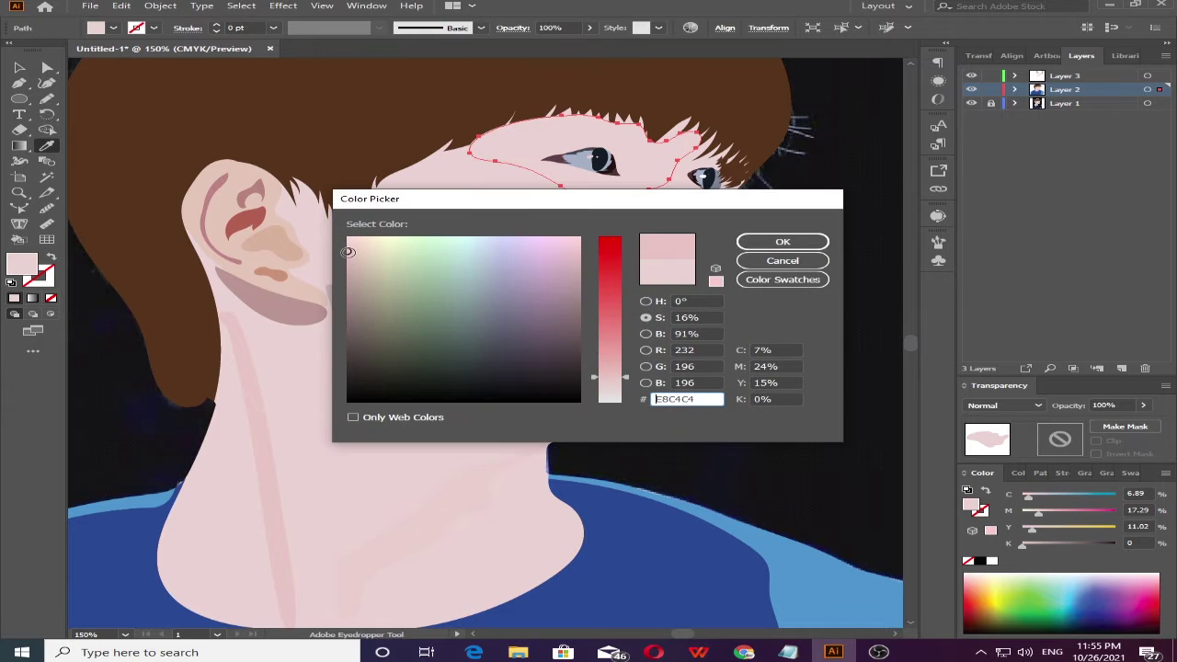
pyautogui.click(783, 242)
pyautogui.keyDown('ctrl'); pyautogui.click(355, 316); pyautogui.keyUp('ctrl')
pyautogui.doubleClick(22, 264)
pyautogui.click(780, 244)
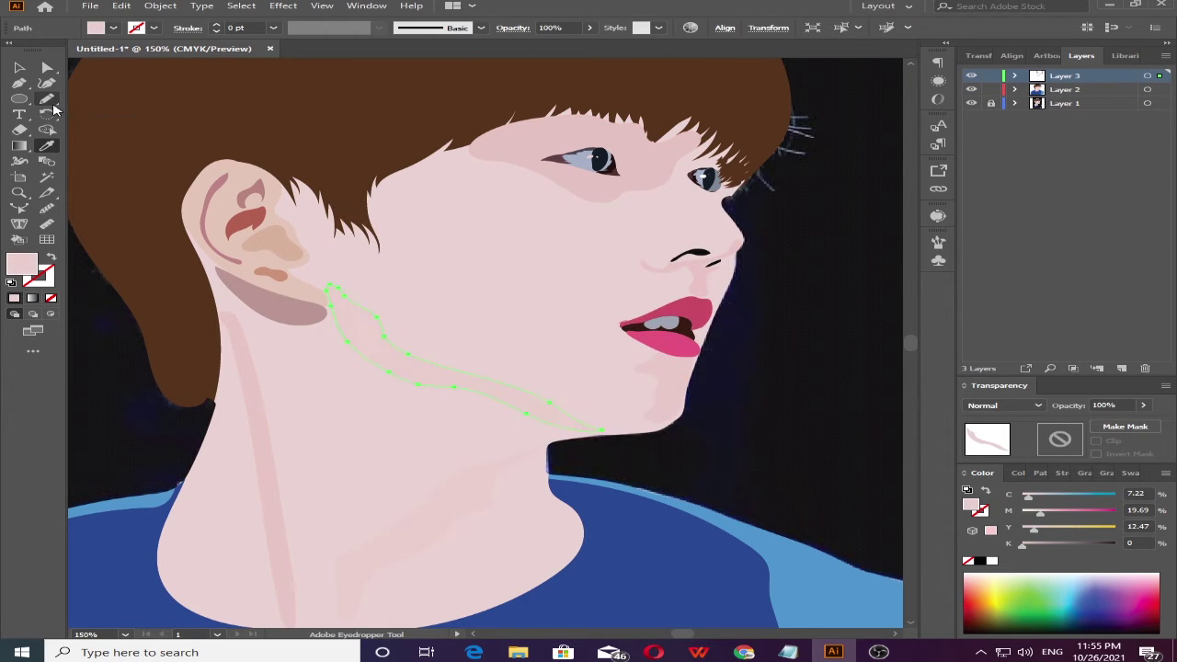
# - Set the jaw shadow to E8CACA and recolour the inner-ear and ear shapes, one to C99A8B
pyautogui.keyDown('ctrl'); pyautogui.click(276, 303); pyautogui.keyUp('ctrl')
pyautogui.doubleClick(22, 264)
pyautogui.press('Return')
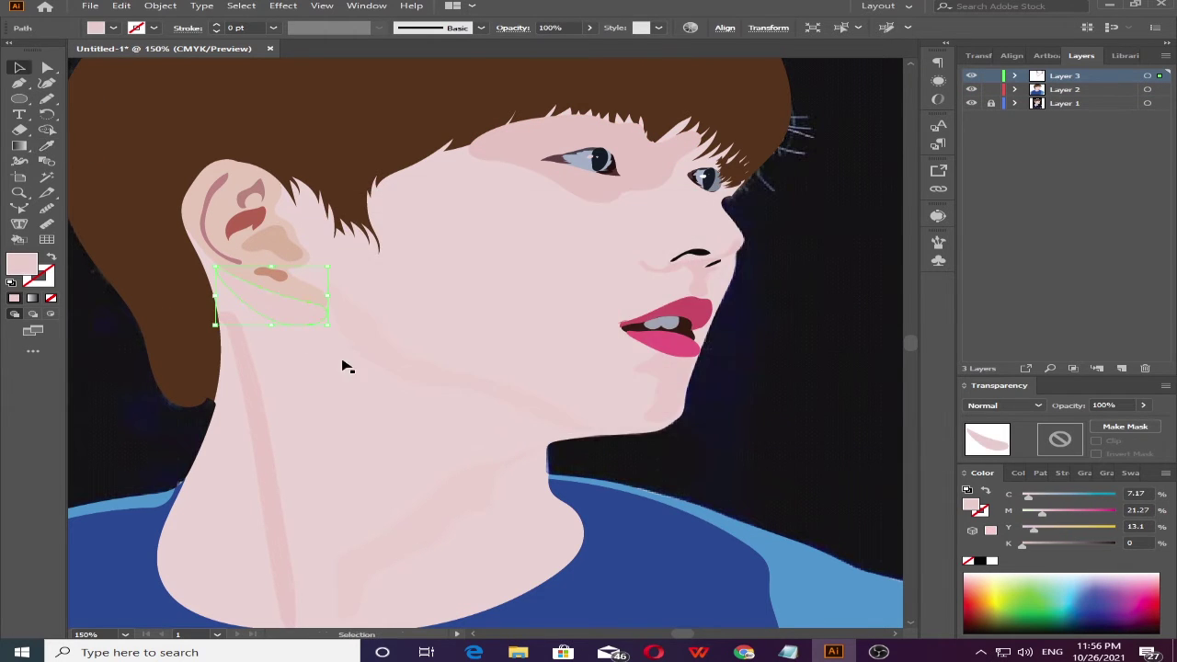
pyautogui.keyDown('ctrl'); pyautogui.click(250, 224); pyautogui.keyUp('ctrl')
pyautogui.doubleClick(22, 264)
pyautogui.press('Return')
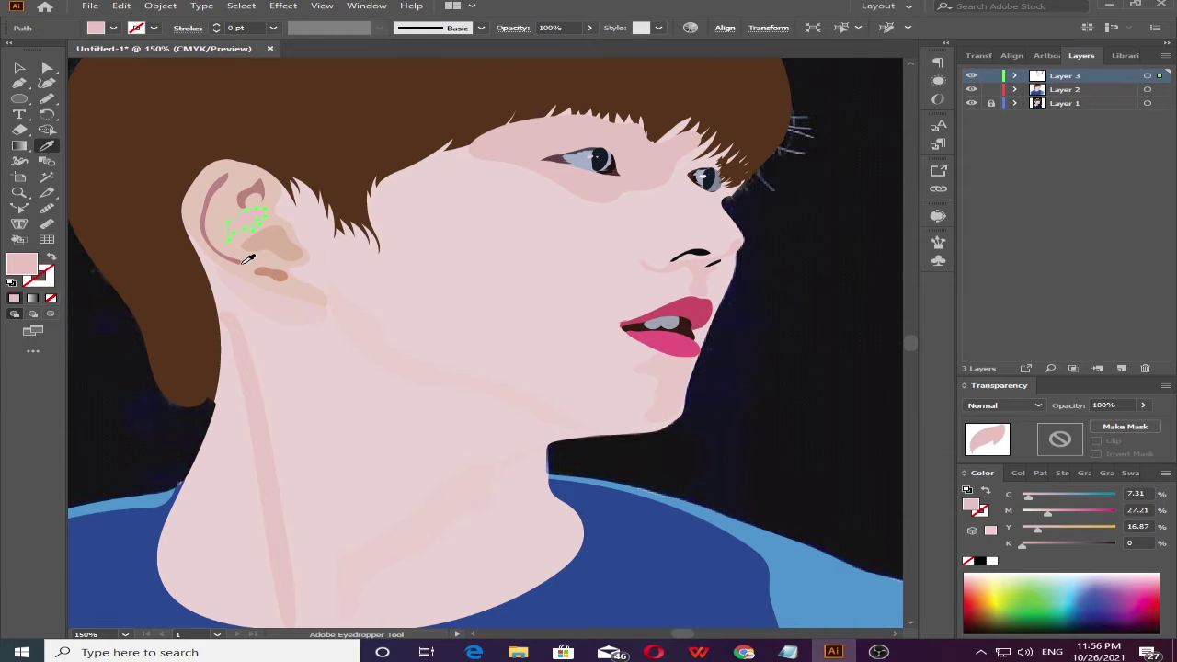
pyautogui.keyDown('ctrl'); pyautogui.click(269, 272); pyautogui.keyUp('ctrl')
pyautogui.doubleClick(22, 264)
pyautogui.press('Return')
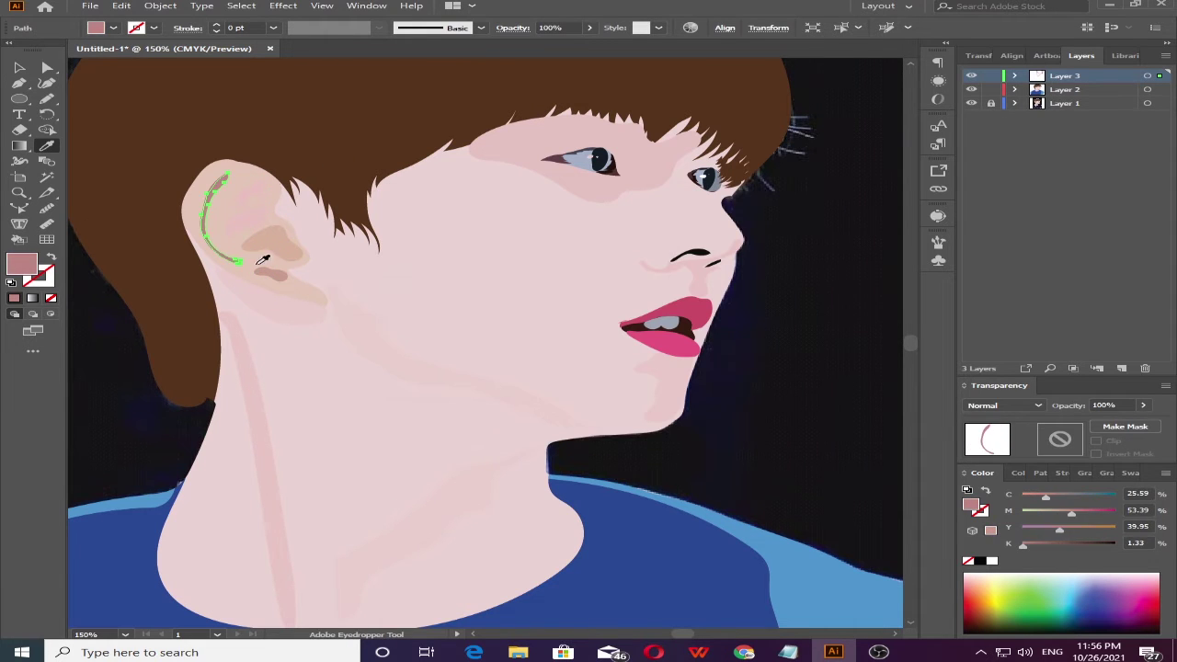
# - Set the outer-ear curve to DDB1B1, match it to the ear colour, and compare with the photo
pyautogui.keyDown('ctrl'); pyautogui.click(211, 241); pyautogui.keyUp('ctrl')
pyautogui.doubleClick(22, 264)
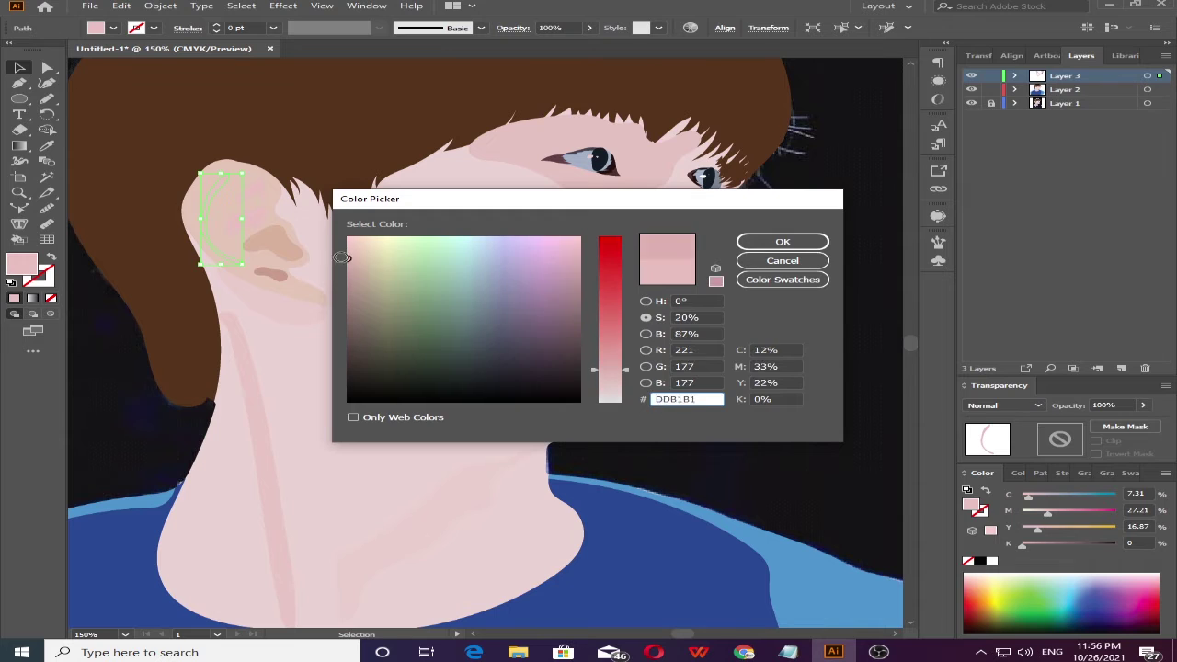
pyautogui.press('Return')
pyautogui.press('i')
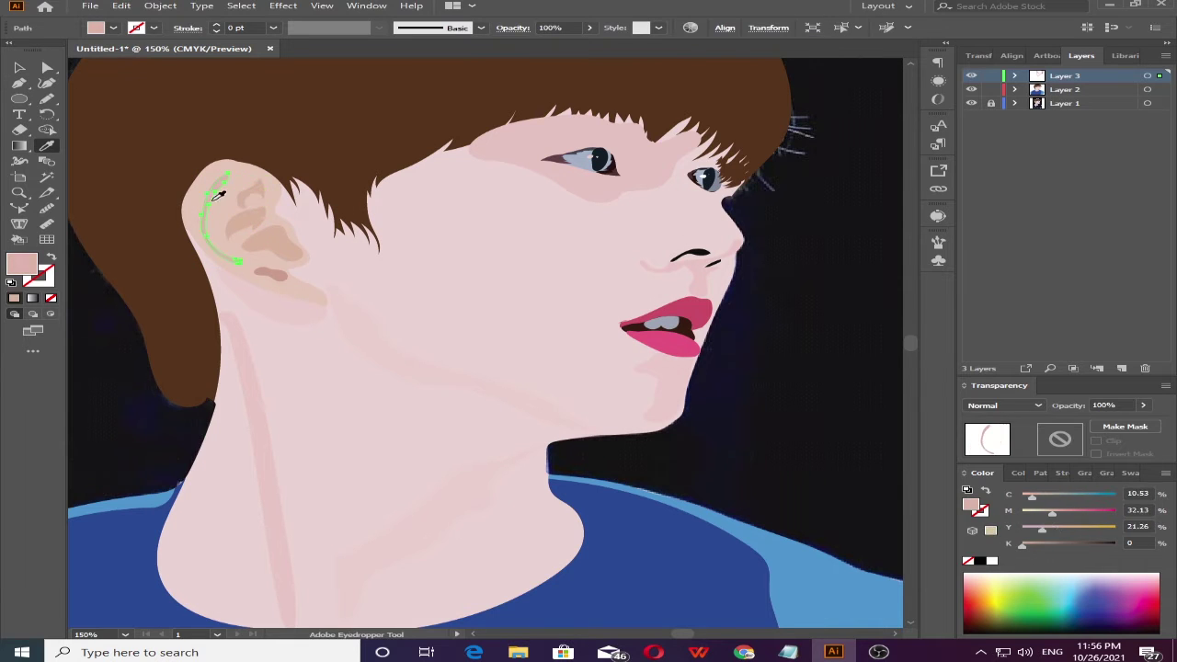
pyautogui.click(217, 195)
pyautogui.keyDown('ctrl'); pyautogui.click(768, 420); pyautogui.keyUp('ctrl')
pyautogui.keyDown('alt'); pyautogui.scroll(-2, 543, 531); pyautogui.keyUp('alt')
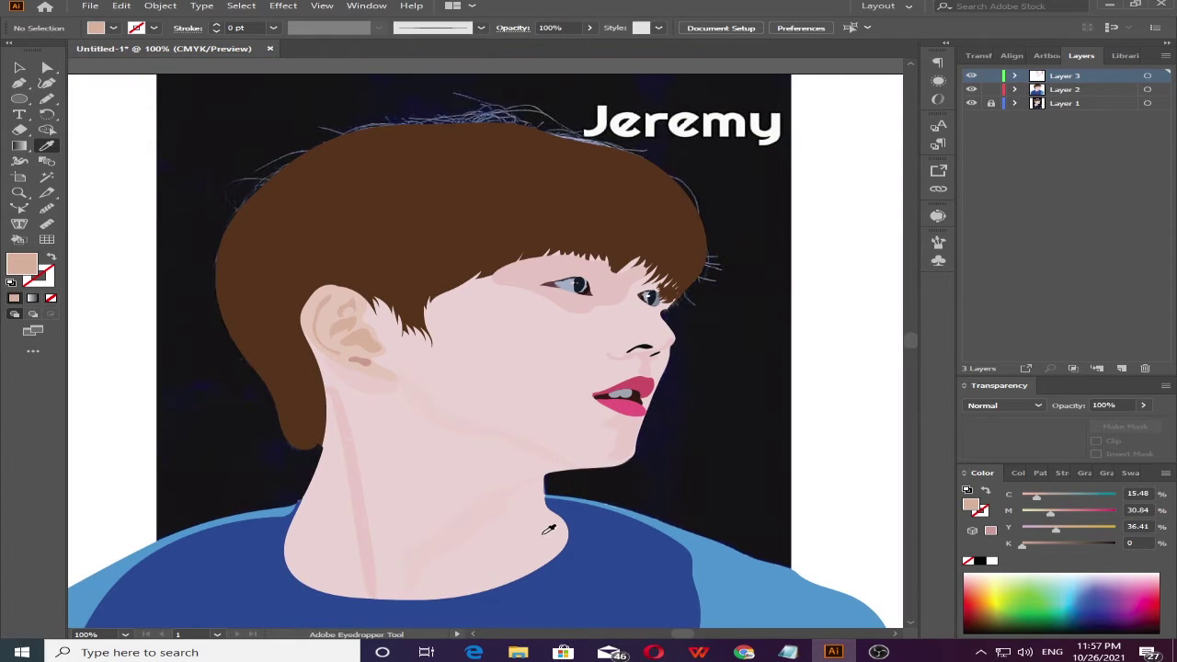
pyautogui.click(971, 103)
pyautogui.click(971, 103)
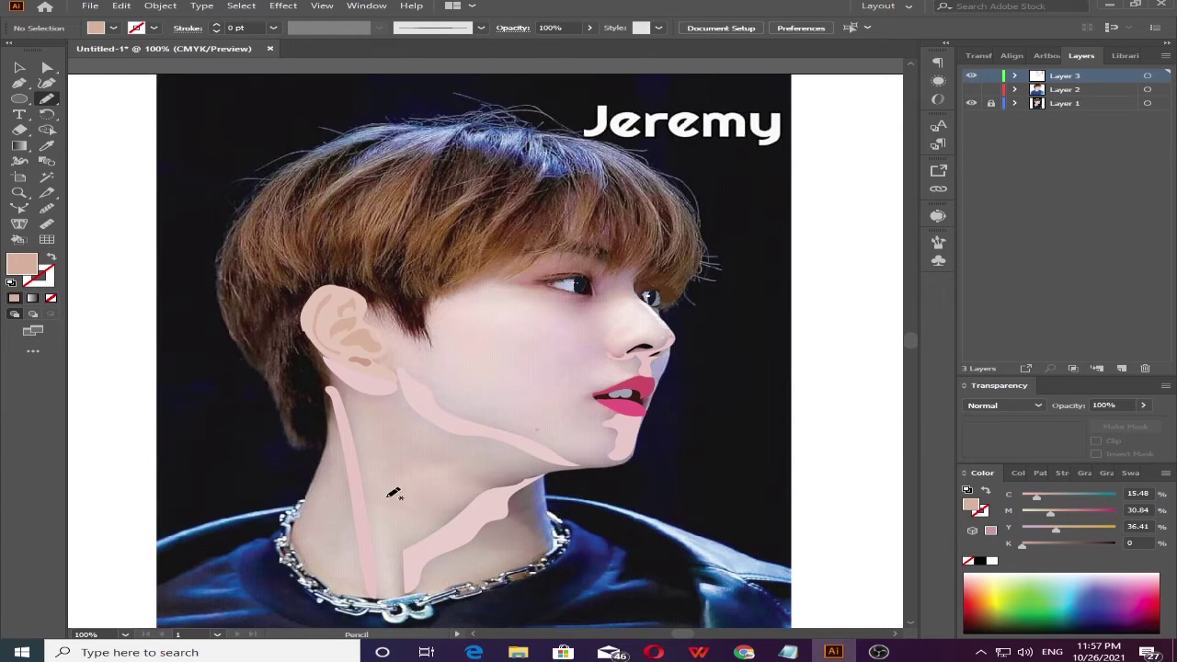
# - Trace the cheek shadow outline and fill it with a sampled lighter pink
pyautogui.keyDown('alt'); pyautogui.scroll(2, 607, 336); pyautogui.keyUp('alt')
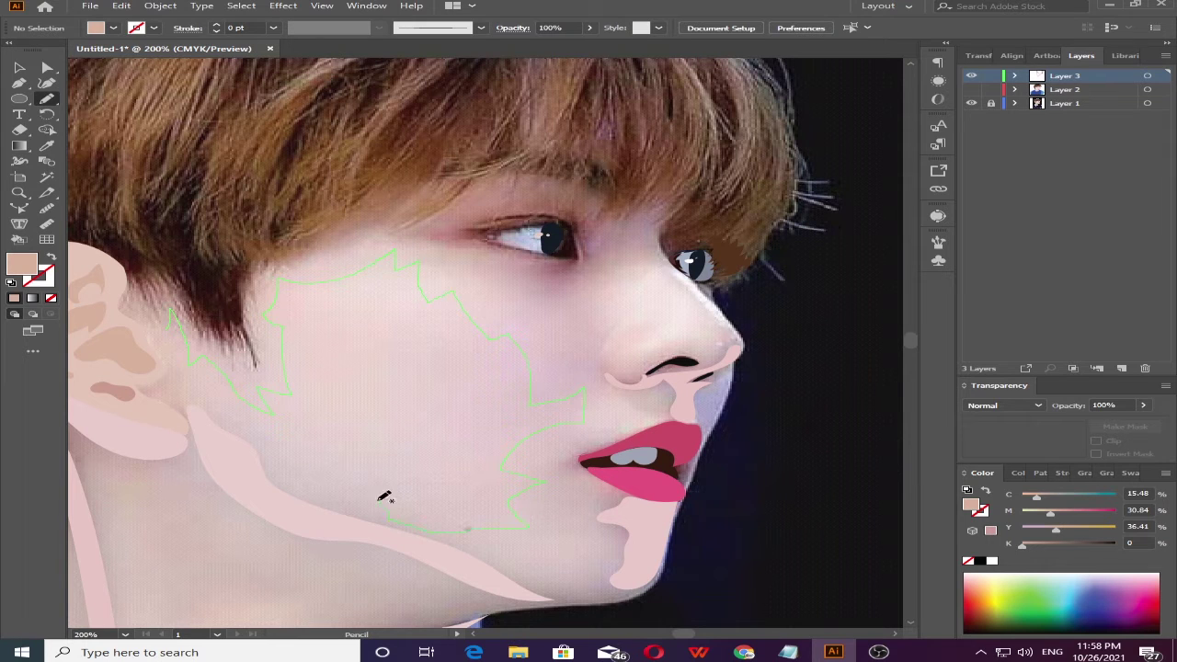
pyautogui.moveTo(140, 287); pyautogui.dragTo(181, 329)
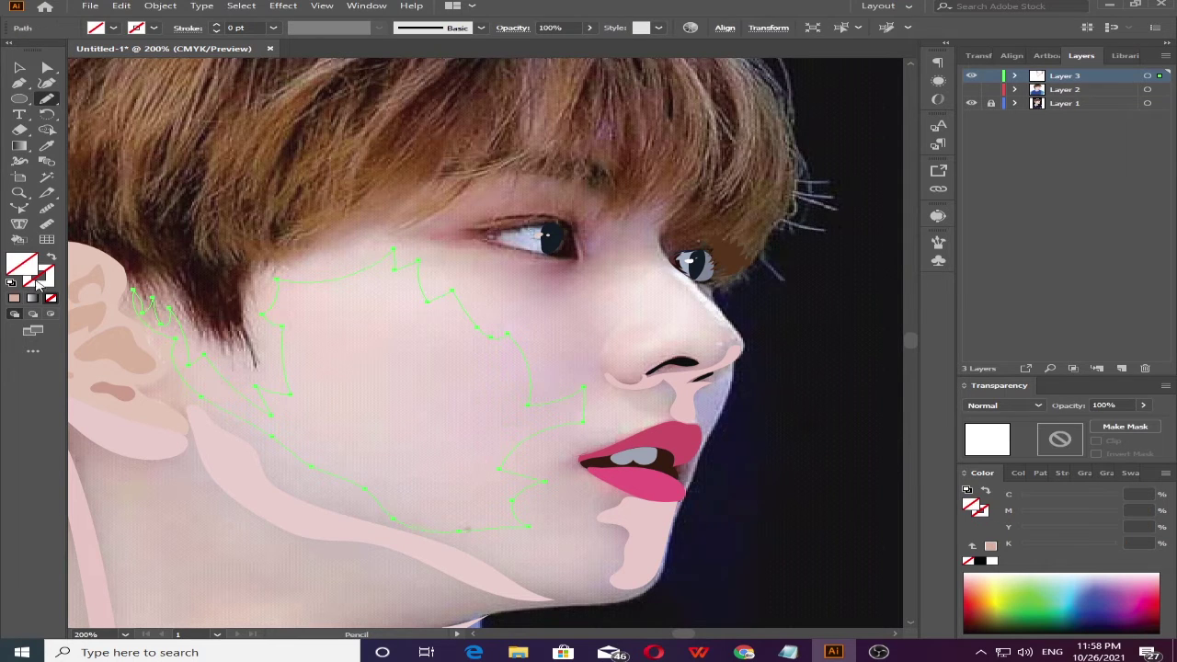
pyautogui.press('i')
pyautogui.click(251, 264)
pyautogui.click(479, 311)
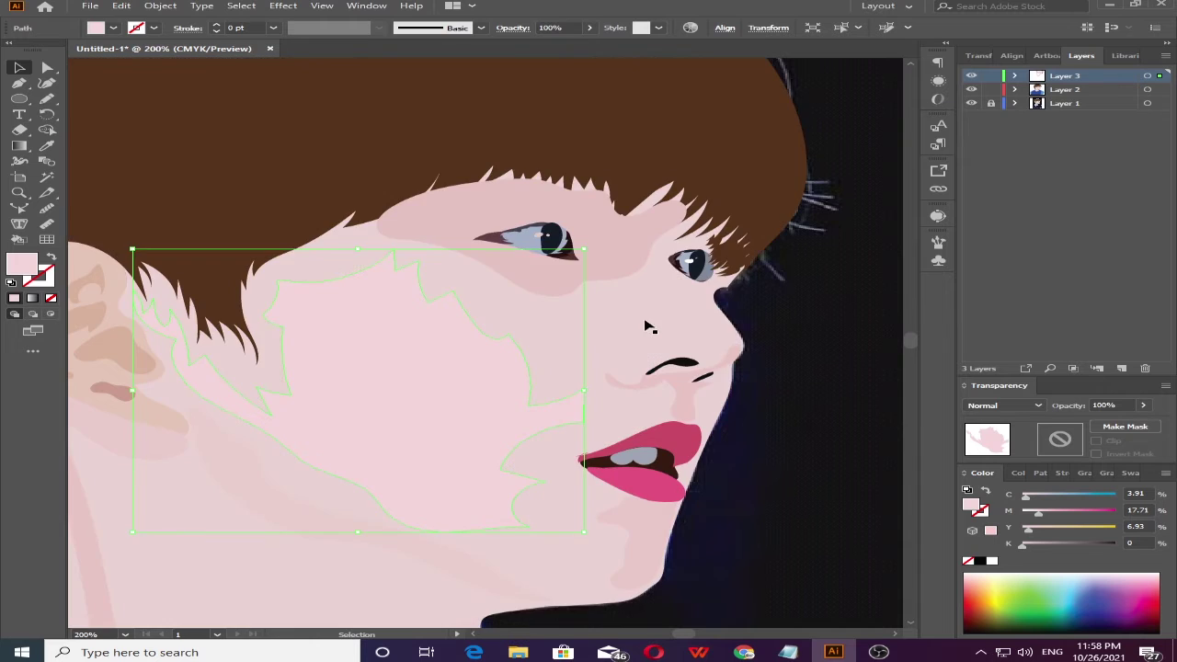
# - Adjust the cheek shadow fill to pale pink E8D6D6 and deselect it
pyautogui.keyDown('alt'); pyautogui.scroll(-2, 593, 324); pyautogui.keyUp('alt')
pyautogui.doubleClick(22, 264)
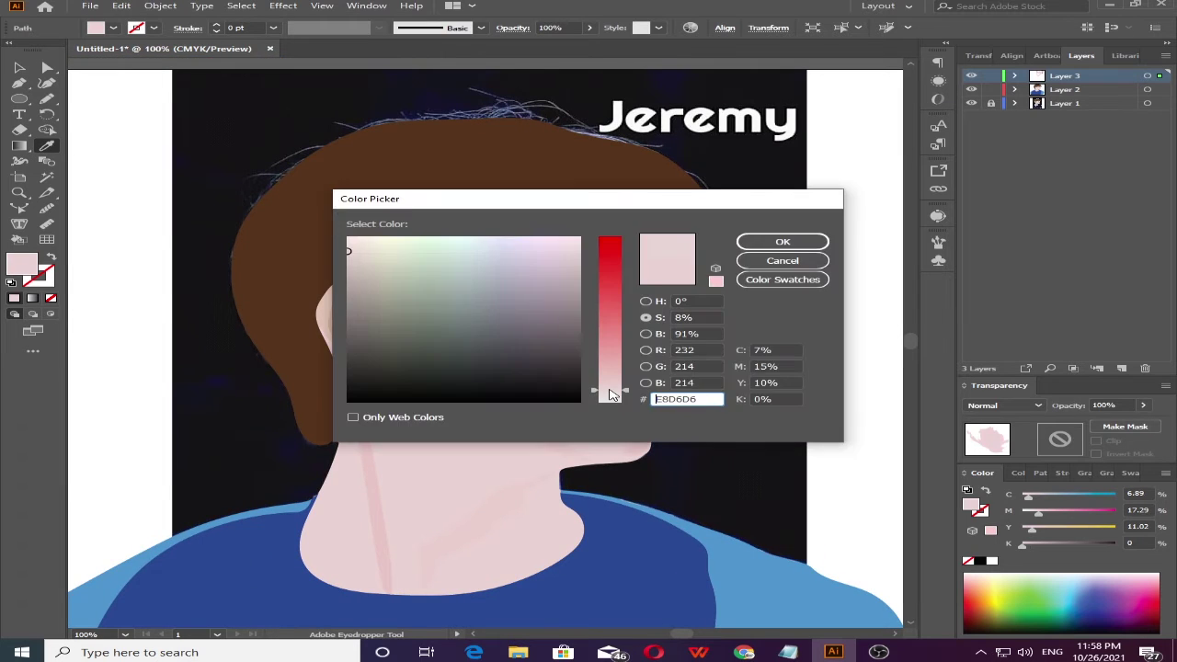
pyautogui.click(796, 242)
pyautogui.click(20, 67)
pyautogui.click(120, 123)
pyautogui.scroll(-2, 120, 123)
pyautogui.hscroll(2, 120, 123)
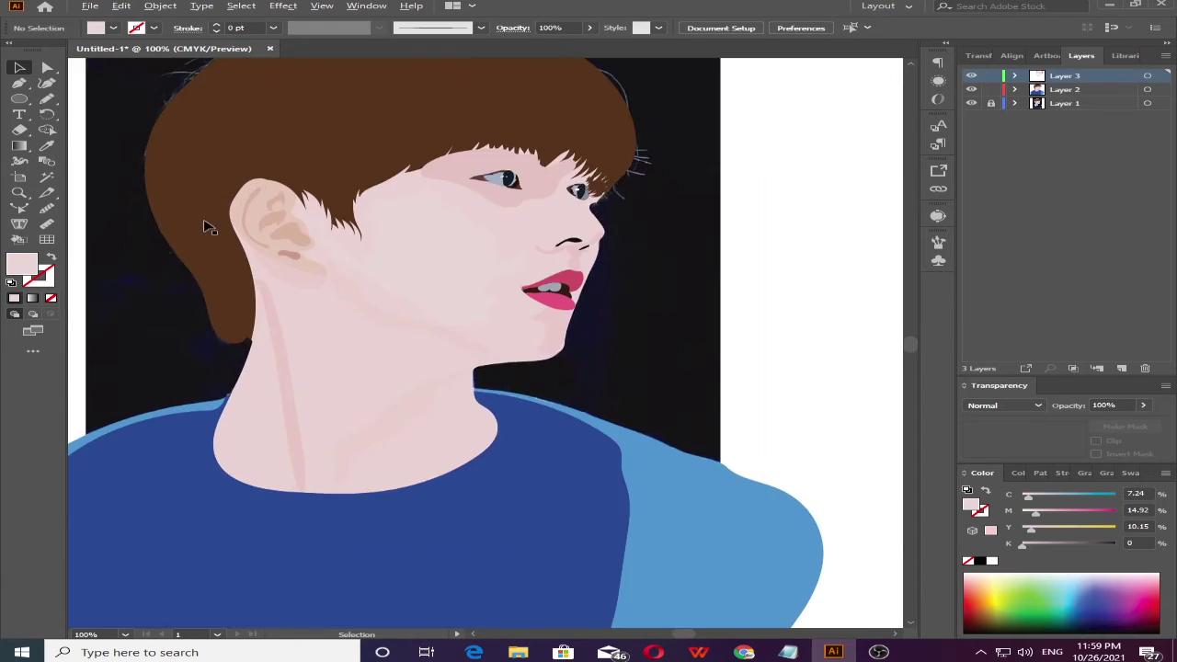
pyautogui.click(441, 195)
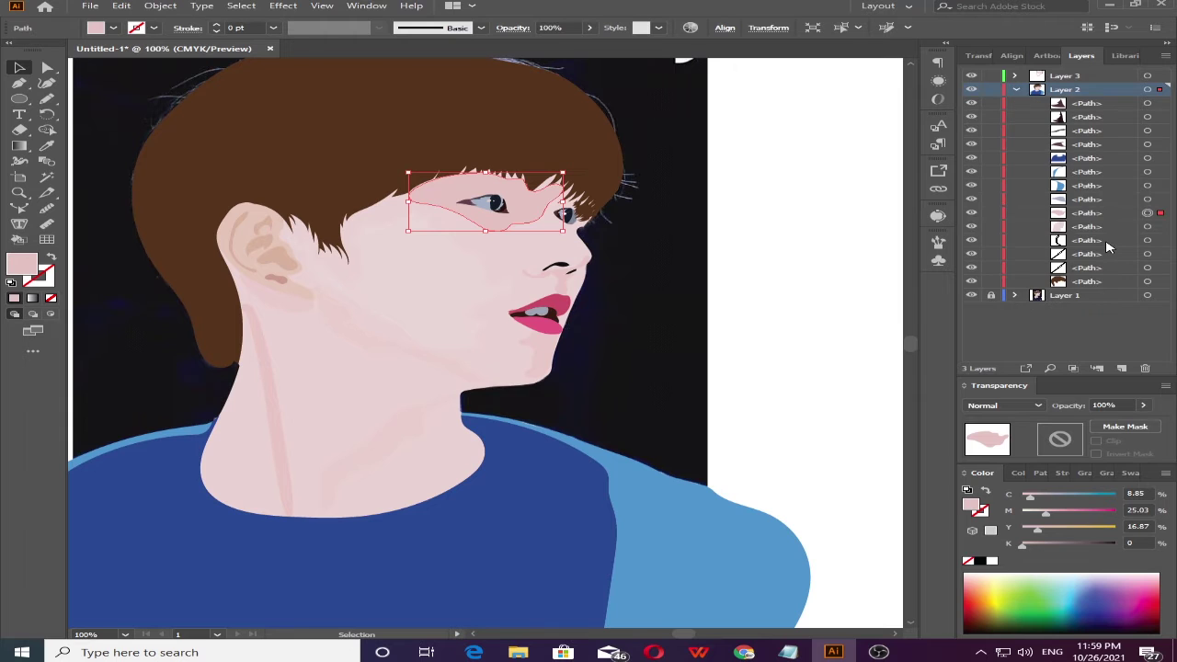
# - Move the brown hair path above the eye-area skin shape and adjust that skin's fill
pyautogui.moveTo(1085, 281); pyautogui.dragTo(1071, 215)
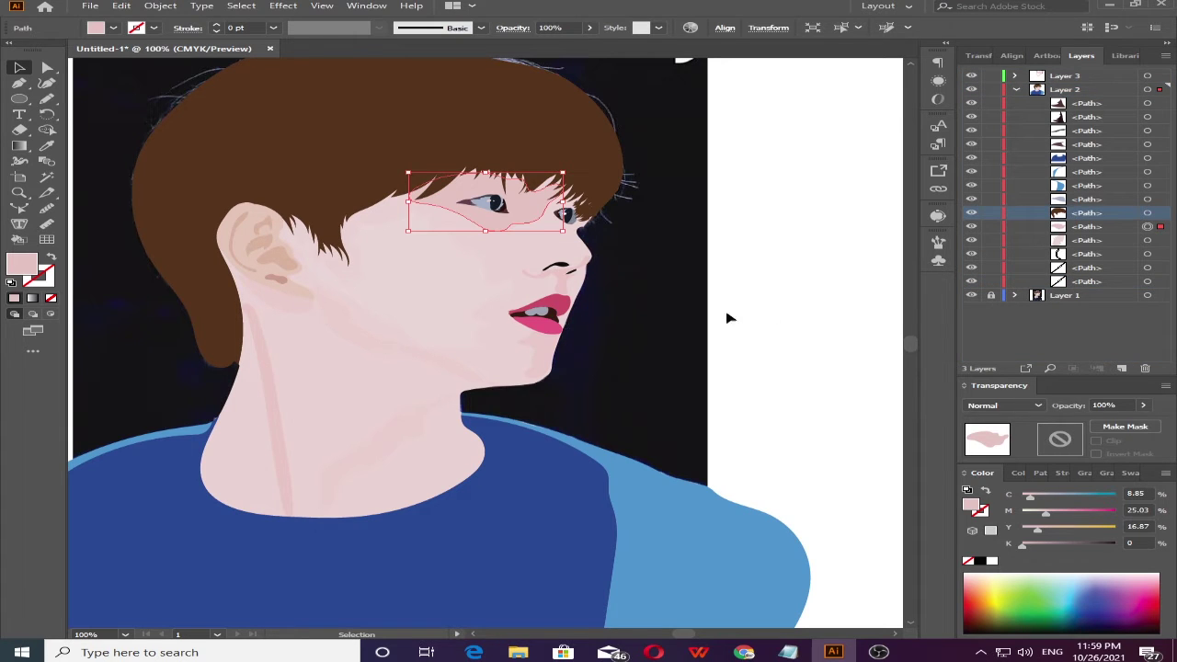
pyautogui.click(726, 318)
pyautogui.click(487, 216)
pyautogui.doubleClick(22, 264)
pyautogui.click(796, 242)
pyautogui.click(734, 264)
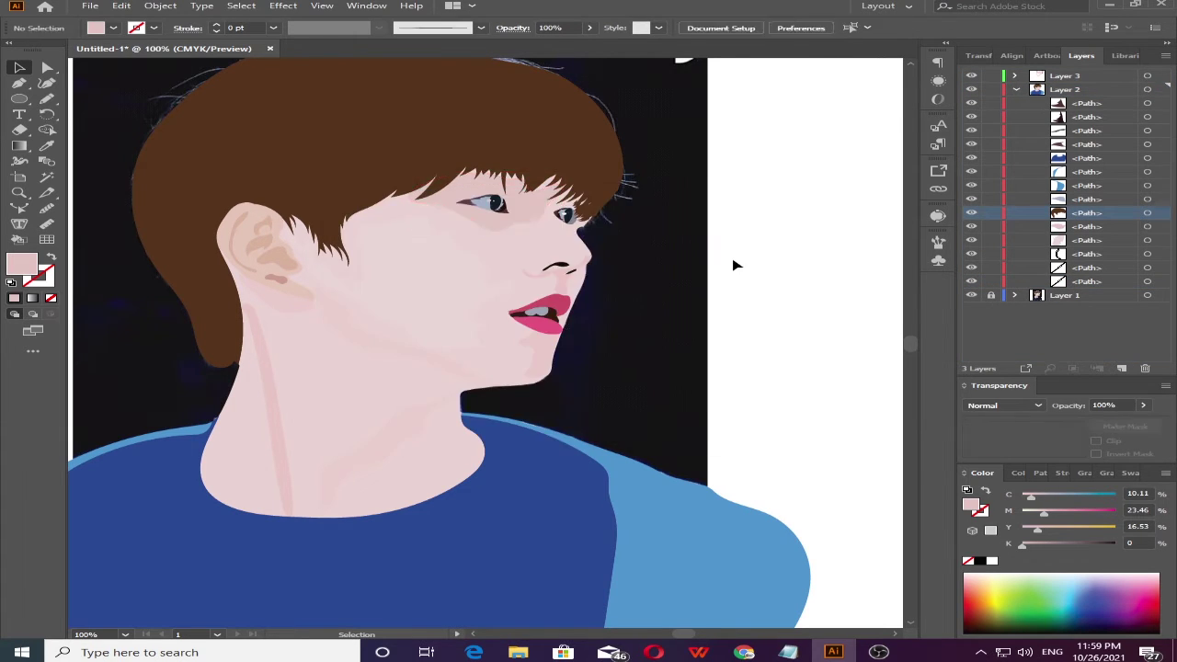
# - Refine the eye-area skin fill to a slightly pinker final tone
pyautogui.click(488, 219)
pyautogui.doubleClick(22, 264)
pyautogui.click(783, 242)
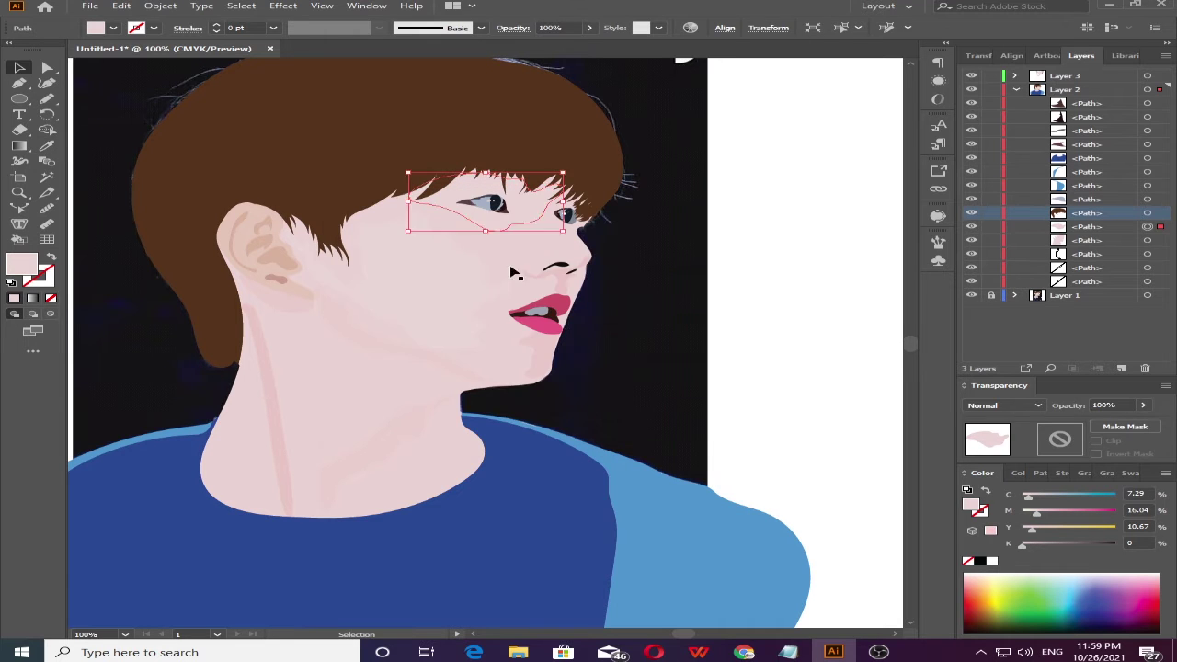
pyautogui.doubleClick(22, 264)
pyautogui.click(796, 239)
pyautogui.doubleClick(22, 264)
pyautogui.click(797, 241)
pyautogui.click(644, 398)
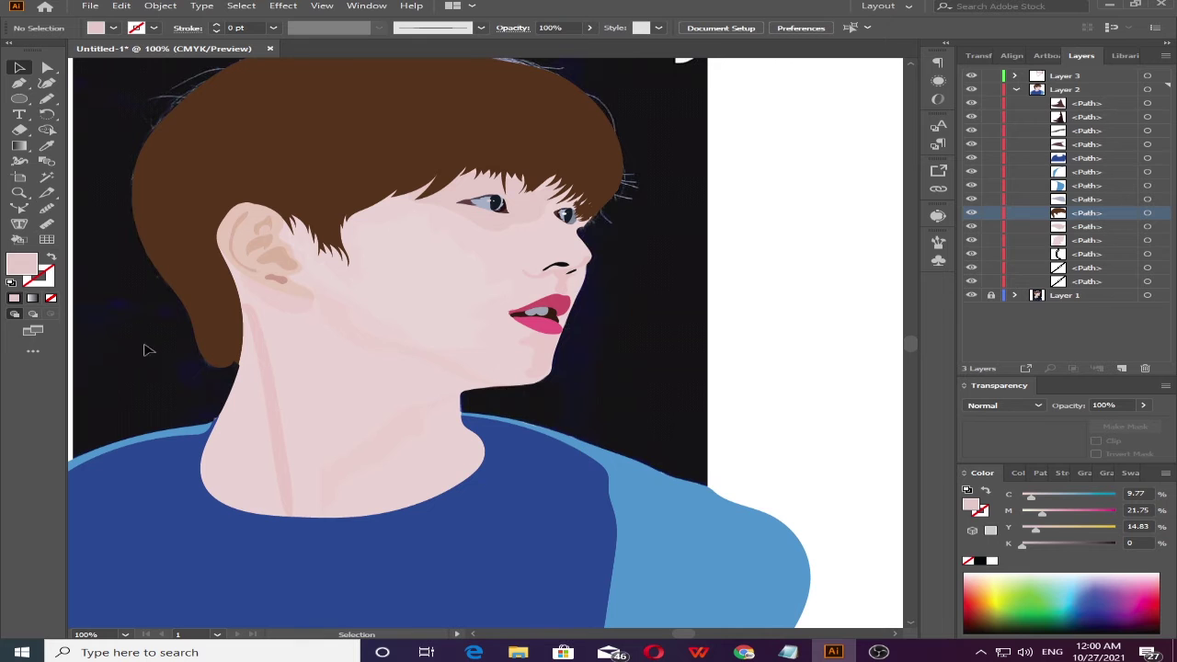
# - Pencil a dark brown eyebrow above the eye, tuck it under the hair in Layer 2, nudge it down
pyautogui.click(971, 89)
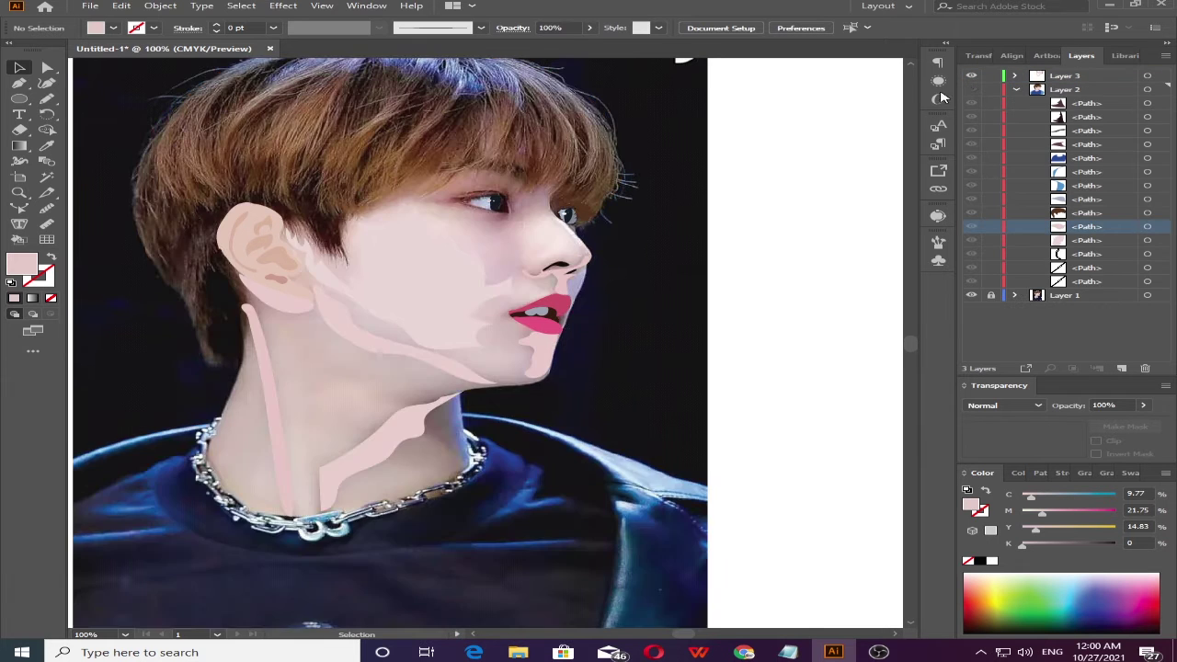
pyautogui.press('n')
pyautogui.scroll(2, 552, 184)
pyautogui.scroll(1, 644, 211)
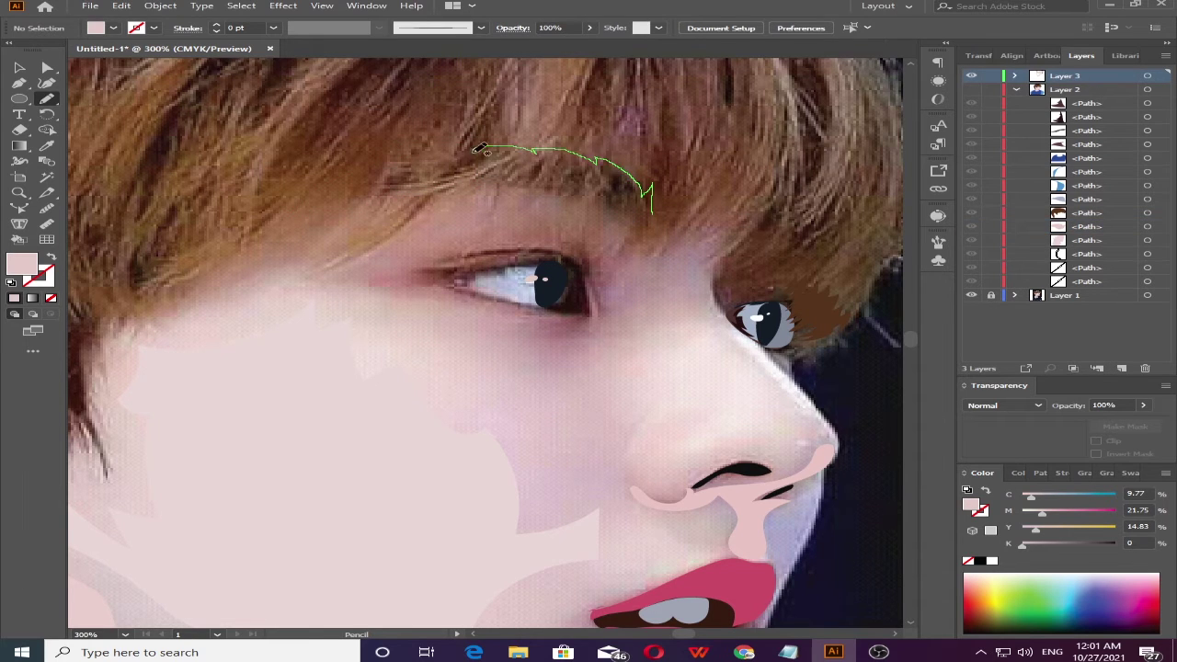
pyautogui.moveTo(650, 212); pyautogui.dragTo(626, 167)
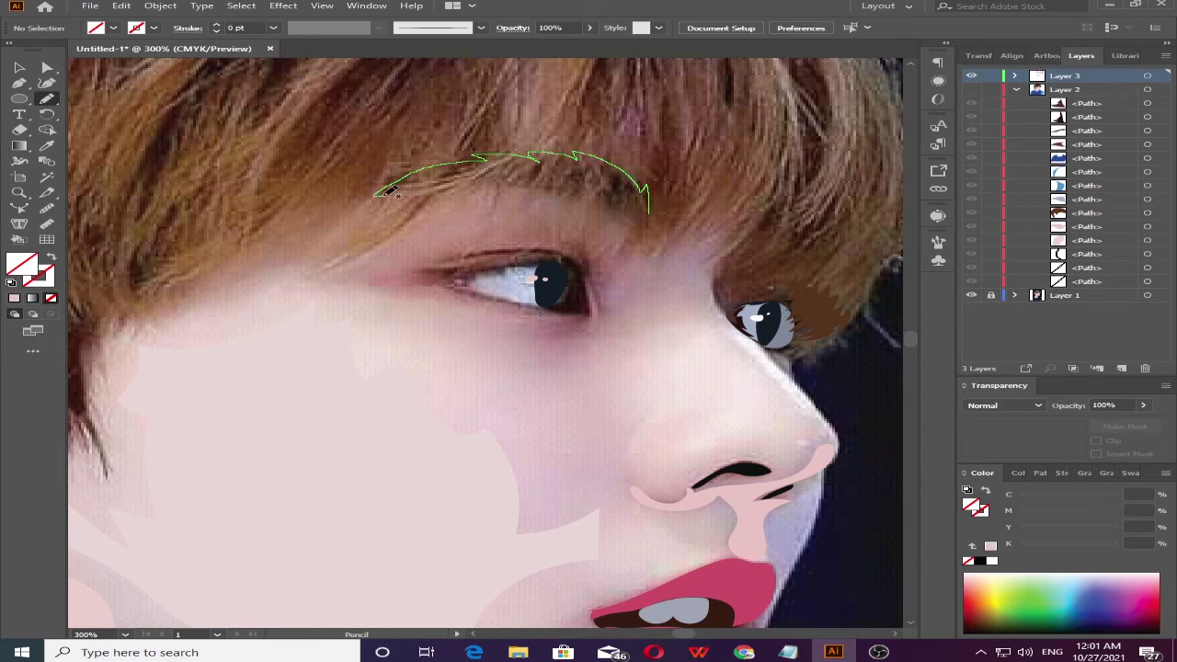
pyautogui.moveTo(659, 209); pyautogui.dragTo(654, 212)
pyautogui.press('i')
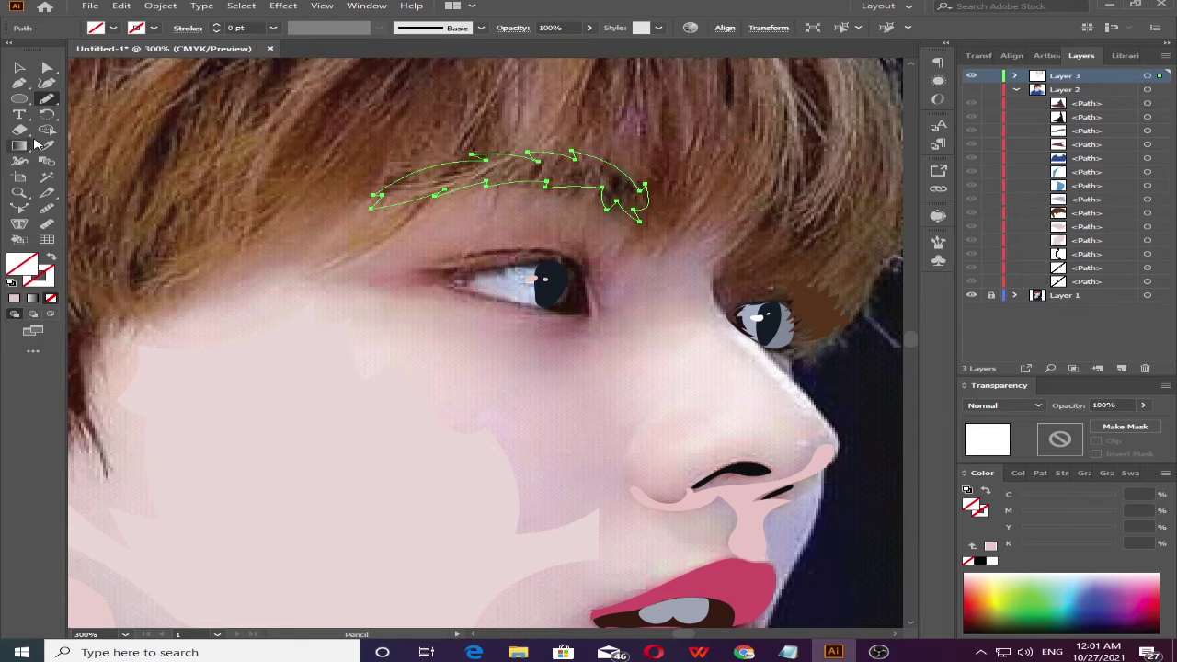
pyautogui.click(515, 174)
pyautogui.press('v')
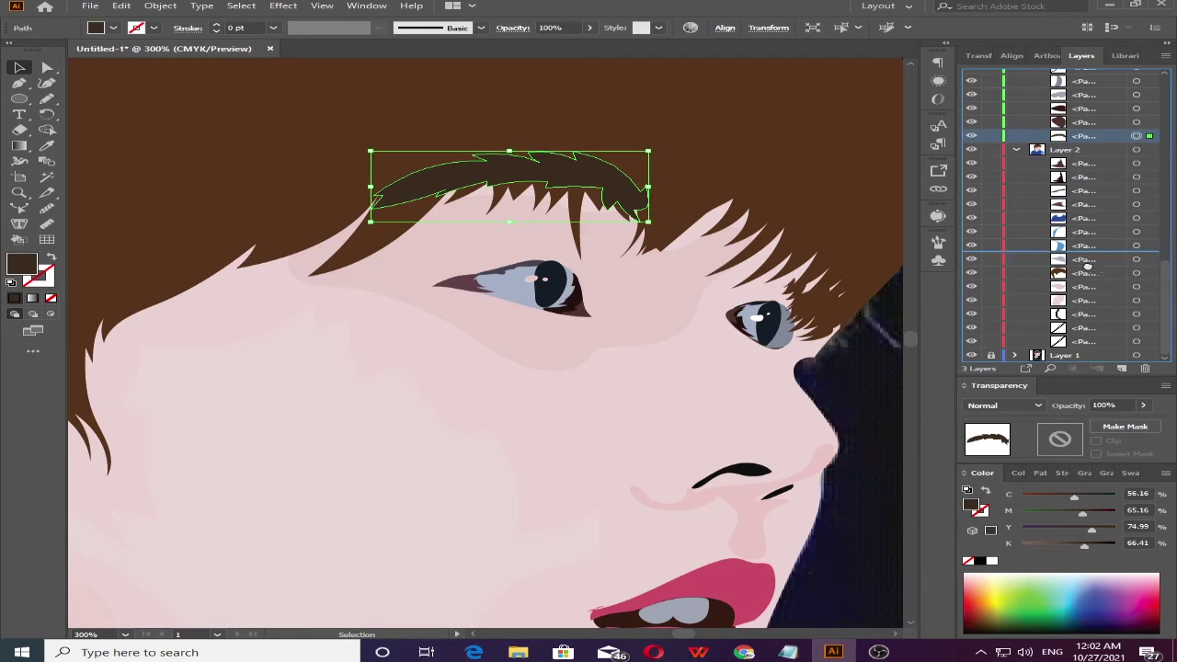
pyautogui.moveTo(993, 88); pyautogui.dragTo(1088, 274)
pyautogui.press('Down')
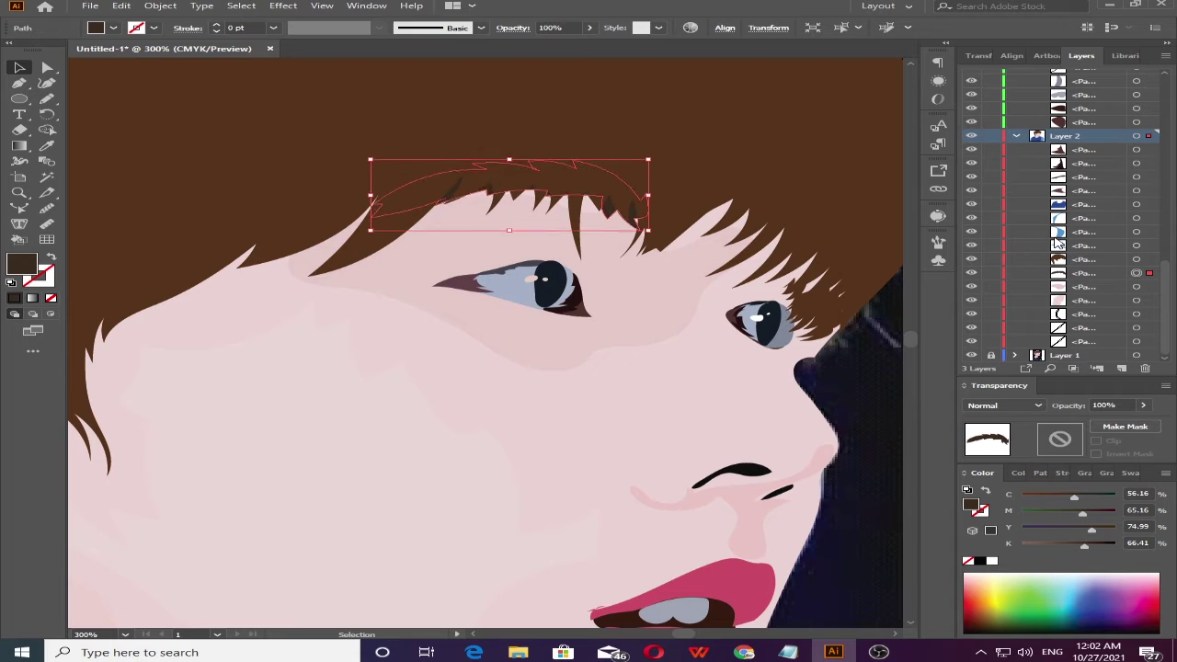
pyautogui.press('Down')
pyautogui.press('Down')
pyautogui.press('Down')
pyautogui.press('Down')
# - With Layer 2 hidden, trace a neck shadow on the top layer and fill it with sampled pink
pyautogui.hotkey('ctrl', '1')
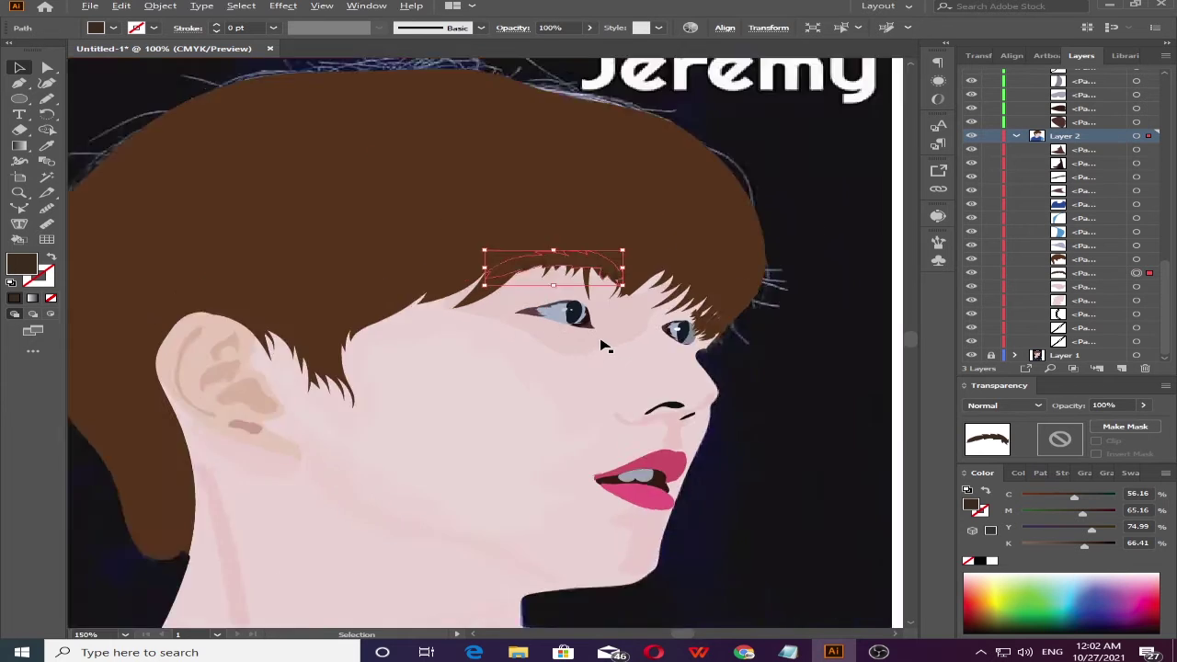
pyautogui.click(826, 355)
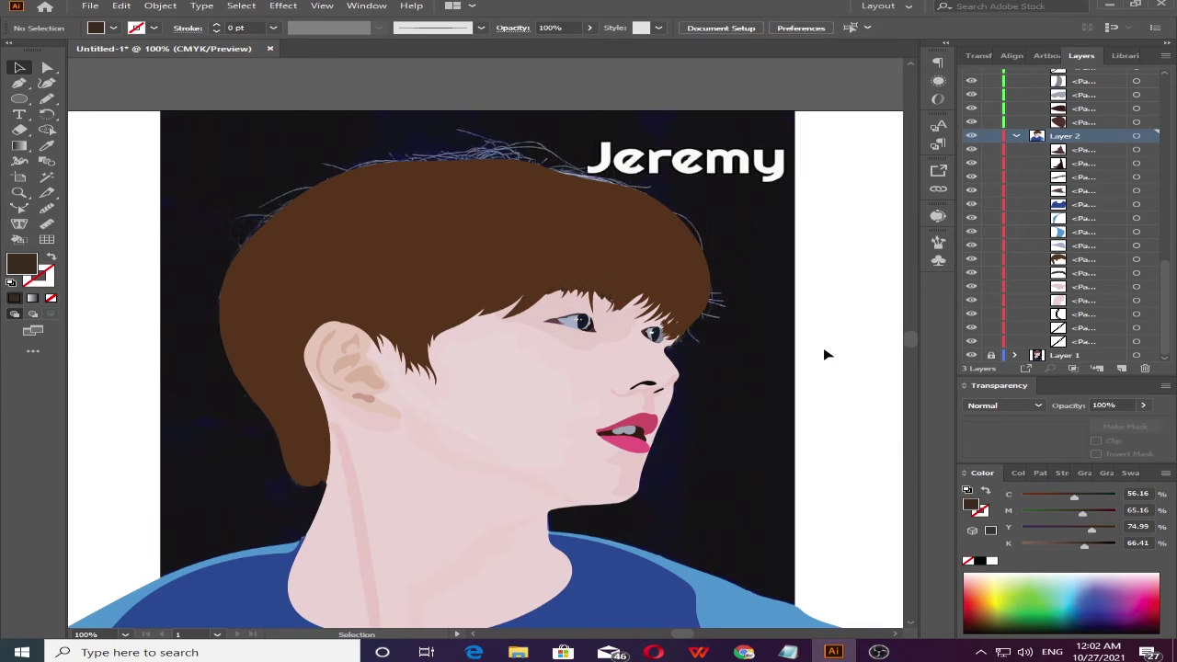
pyautogui.click(1016, 136)
pyautogui.click(972, 89)
pyautogui.scroll(3, 519, 561)
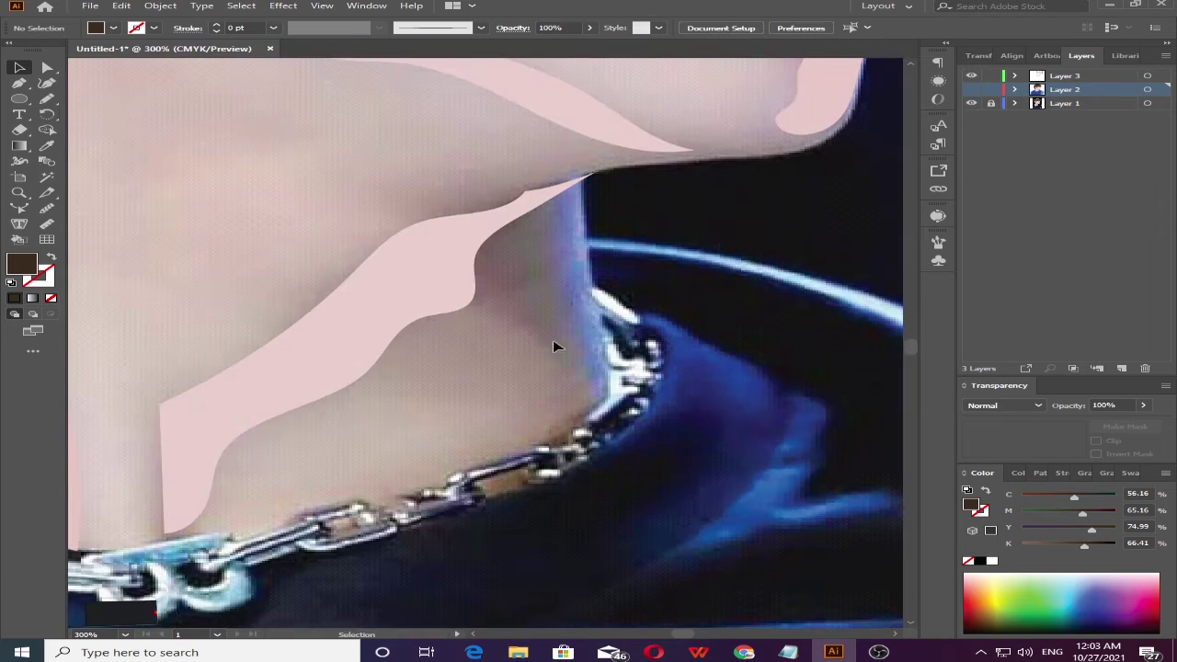
pyautogui.press('n')
pyautogui.moveTo(477, 306); pyautogui.dragTo(527, 330)
pyautogui.click(1064, 75)
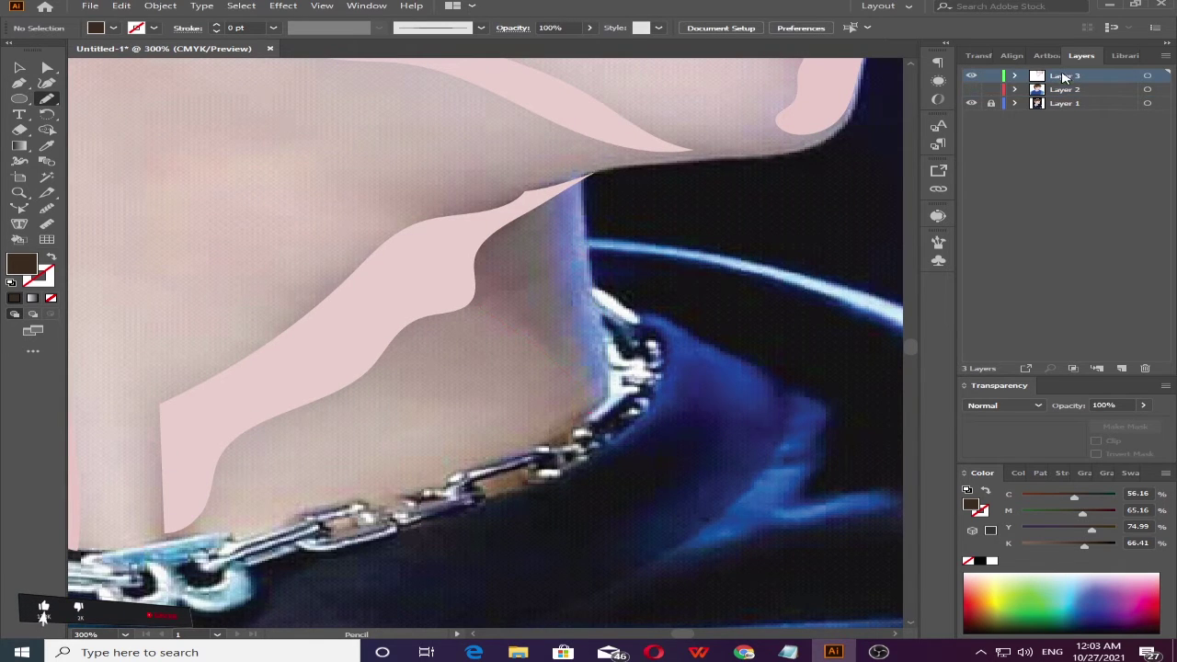
pyautogui.moveTo(472, 305)
pyautogui.mouseDown()
pyautogui.moveTo(577, 372)
pyautogui.moveTo(597, 292)
pyautogui.mouseUp()
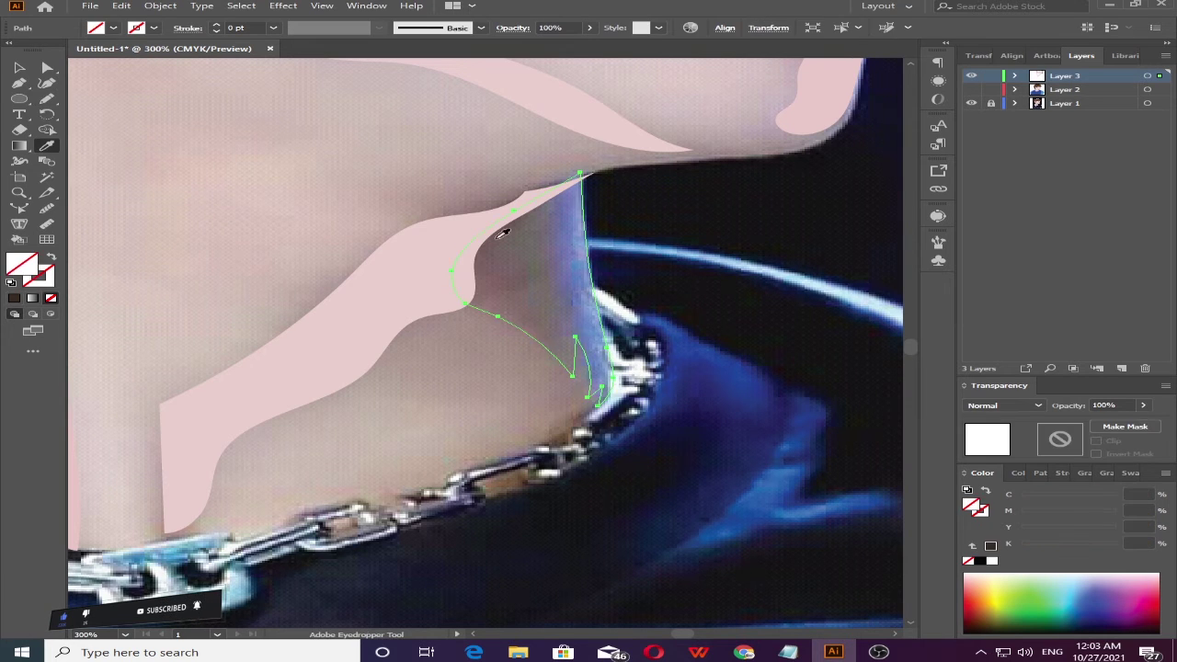
pyautogui.press('v')
pyautogui.press('i')
pyautogui.click(413, 231)
# - Move the neck shadow into Layer 2 and set its fill to pale pink E8CDCD
pyautogui.press('v')
pyautogui.click(971, 90)
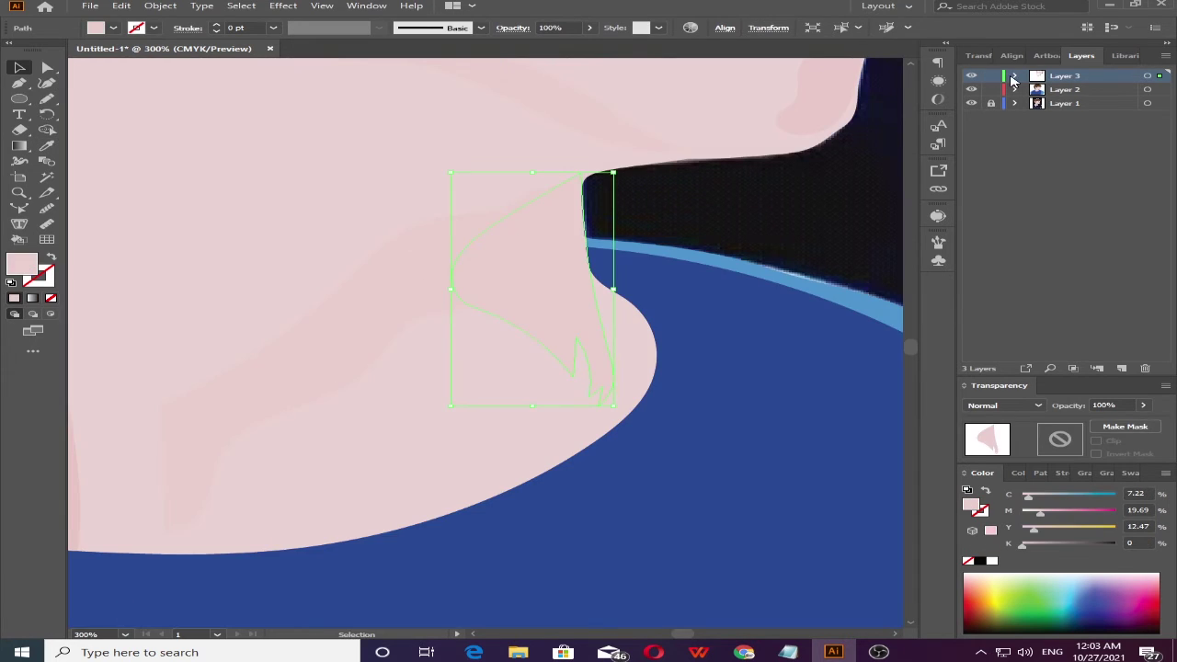
pyautogui.click(1015, 75)
pyautogui.scroll(-5, 1085, 230)
pyautogui.moveTo(1085, 341); pyautogui.dragTo(1085, 355)
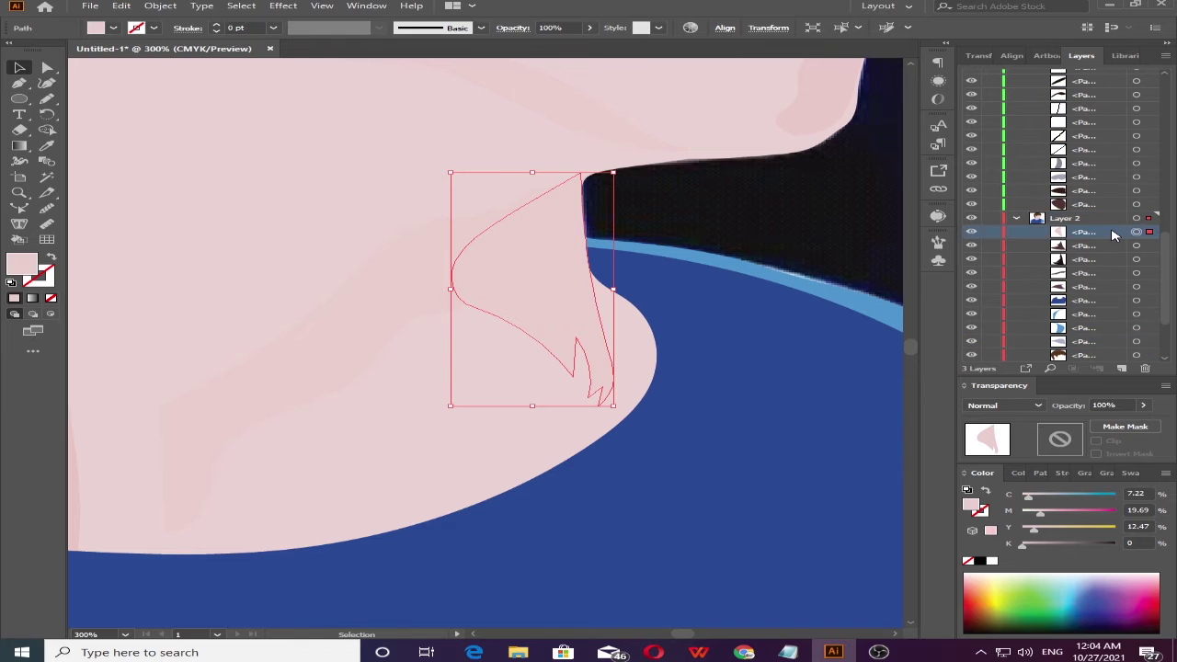
pyautogui.hotkey('ctrl', '0')
pyautogui.doubleClick(27, 263)
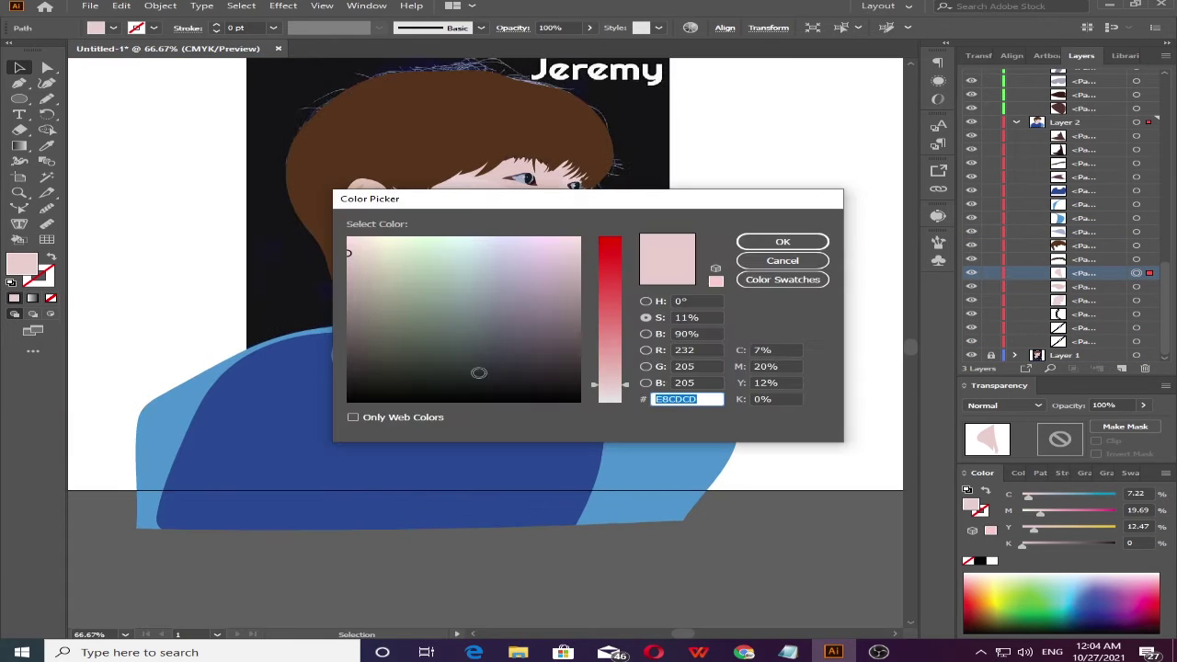
pyautogui.press('Return')
pyautogui.click(98, 87)
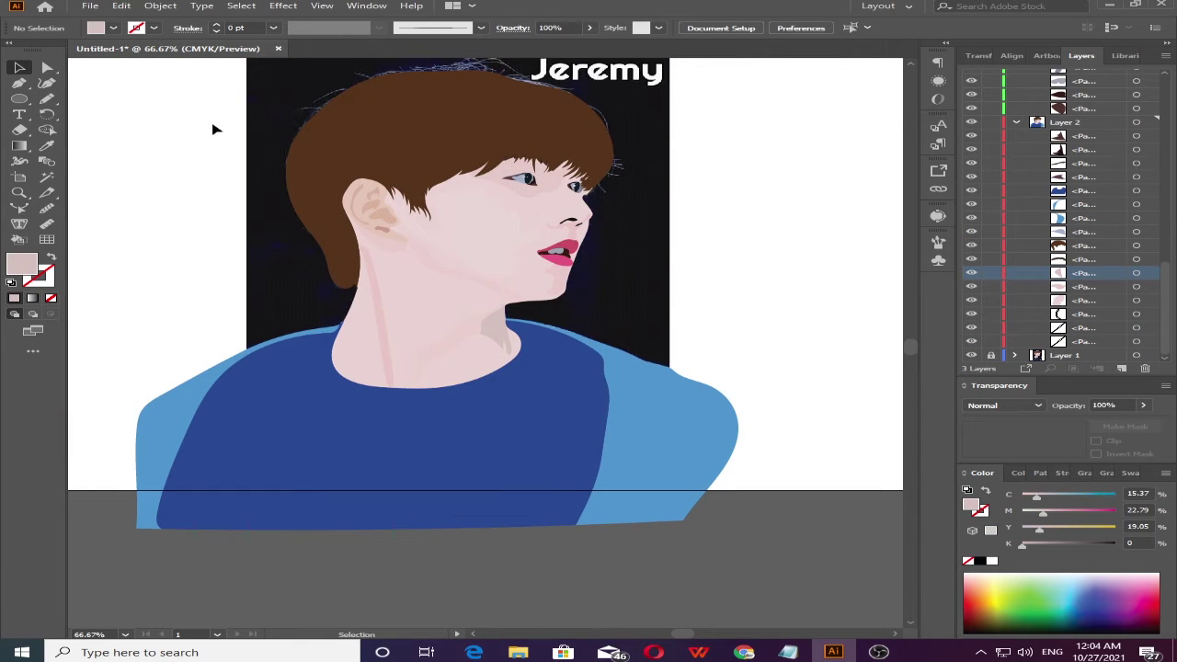
pyautogui.hotkey('ctrl', '+')
pyautogui.hotkey('ctrl', '+')
pyautogui.hotkey('ctrl', '+')
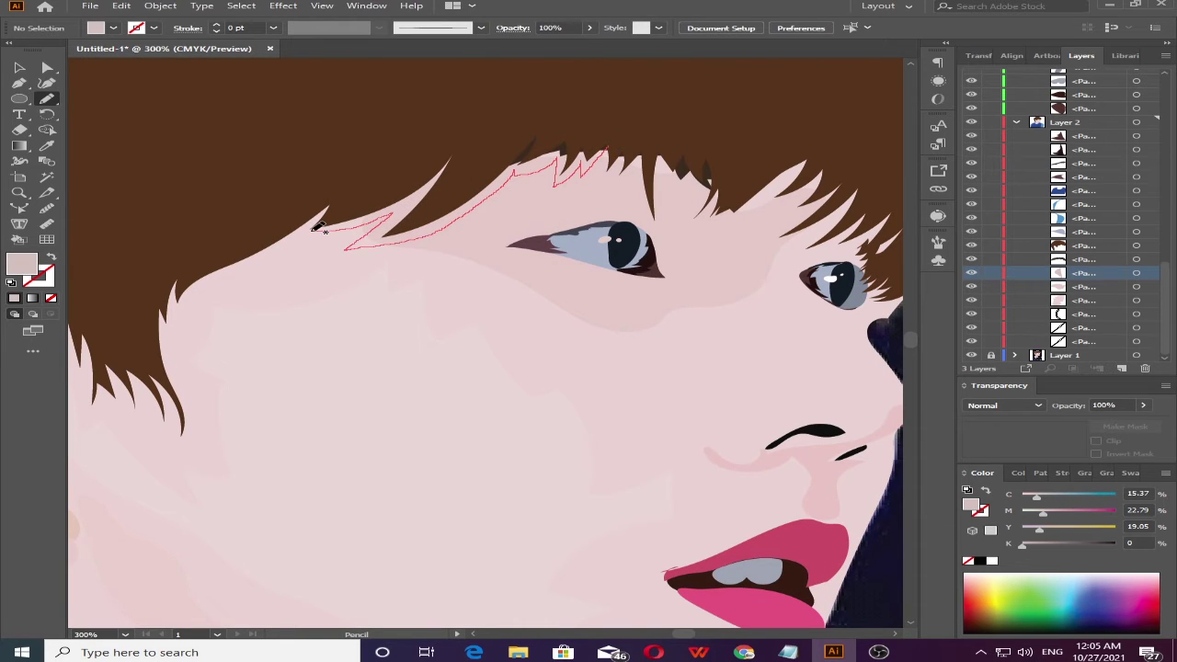
# - Trace a skin shape along the fringe by the ear, fill it with sampled skin pink, and place it below the hair
pyautogui.moveTo(168, 320); pyautogui.dragTo(178, 397)
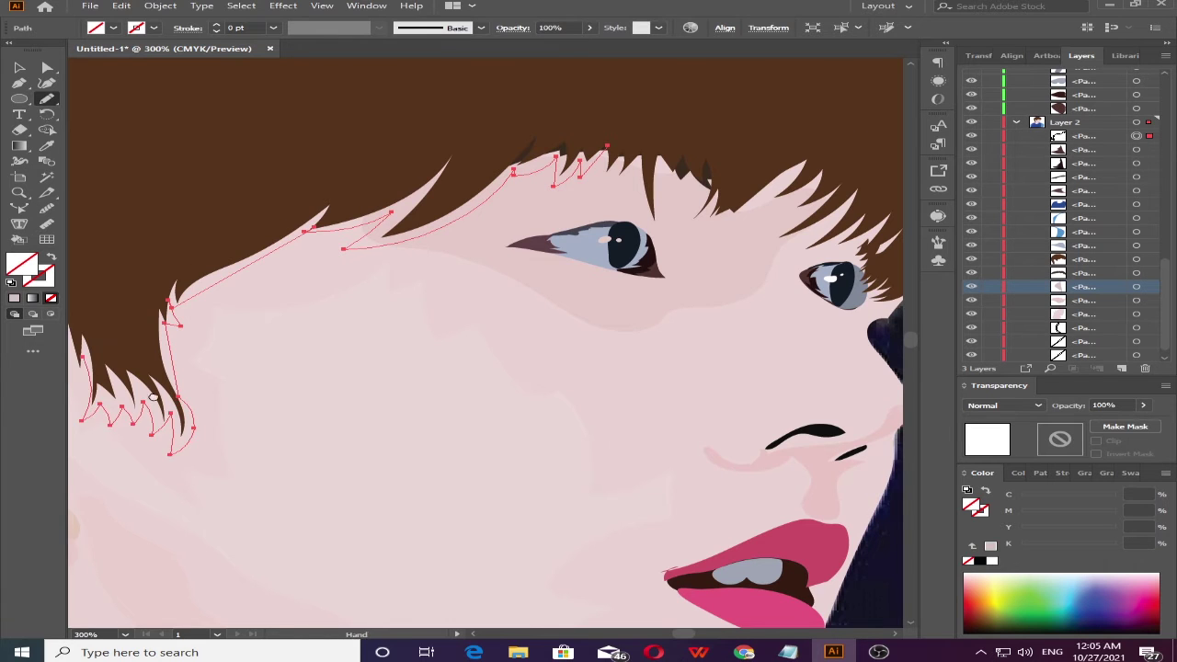
pyautogui.moveTo(154, 397); pyautogui.dragTo(389, 412)
pyautogui.moveTo(261, 365)
pyautogui.mouseDown()
pyautogui.moveTo(846, 126)
pyautogui.moveTo(230, 368)
pyautogui.mouseUp()
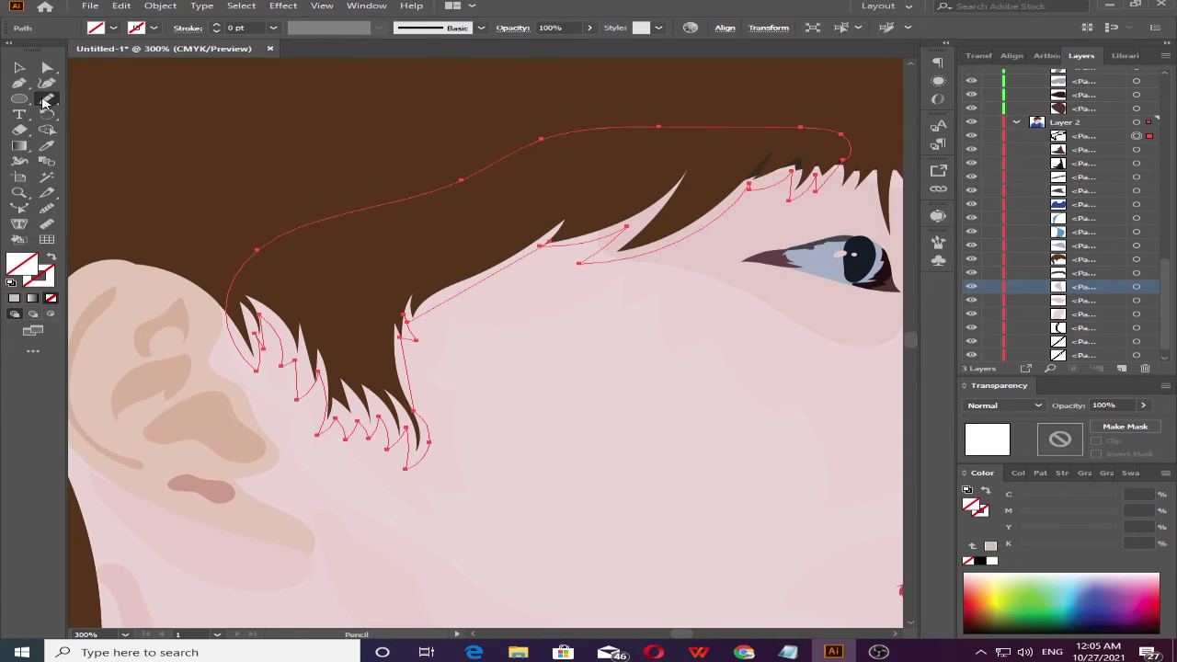
pyautogui.press('i')
pyautogui.click(552, 386)
pyautogui.press('v')
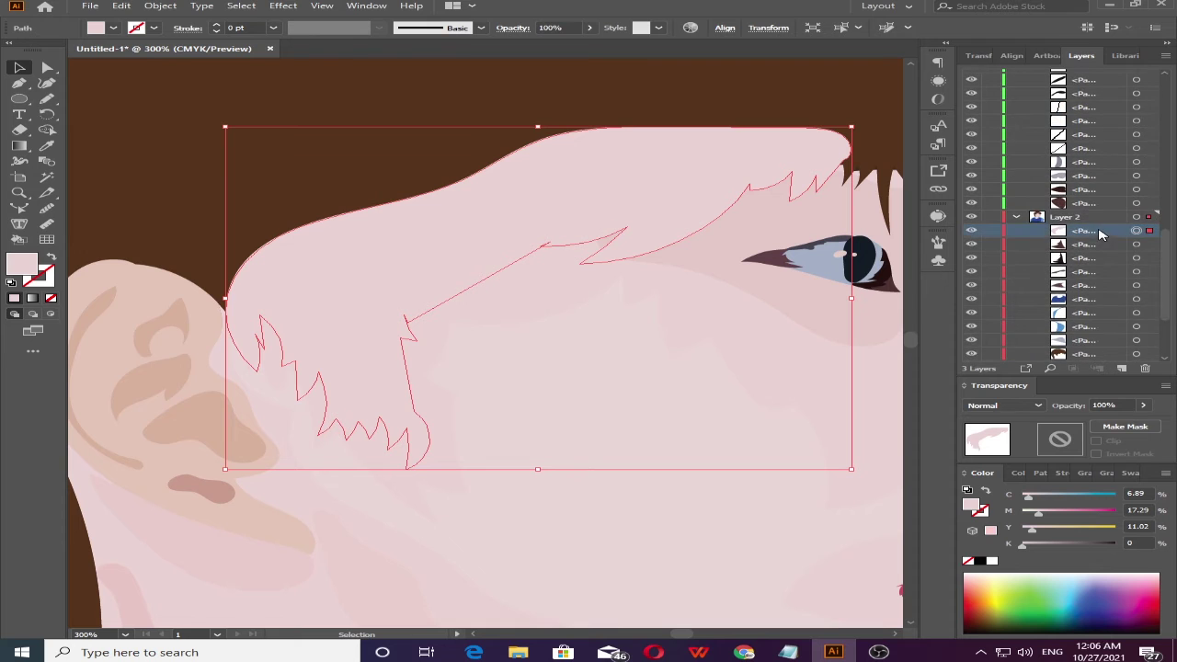
pyautogui.moveTo(1067, 135); pyautogui.dragTo(1067, 294)
pyautogui.doubleClick(22, 265)
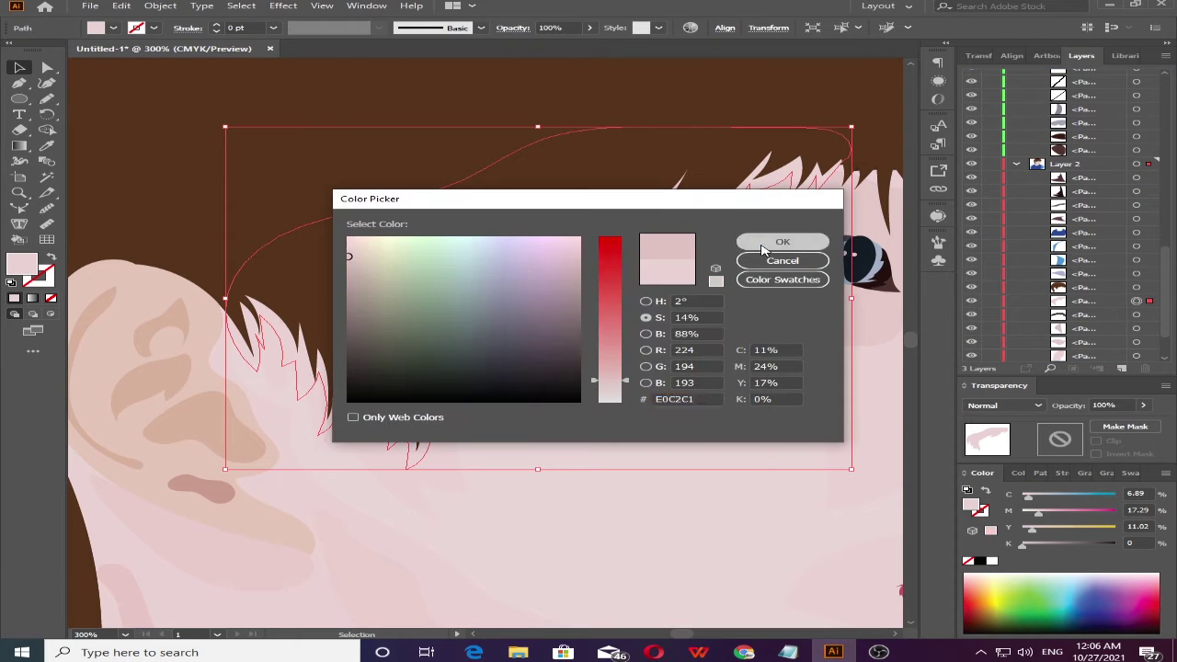
pyautogui.click(796, 242)
# - Recolour the shadow shape under the fringe to pale pink E0C2C1 and deselect it
pyautogui.hotkey('ctrl', 'shift', 'a')
pyautogui.hotkey('ctrl', '-')
pyautogui.hotkey('ctrl', '+')
pyautogui.click(344, 337)
pyautogui.doubleClick(22, 265)
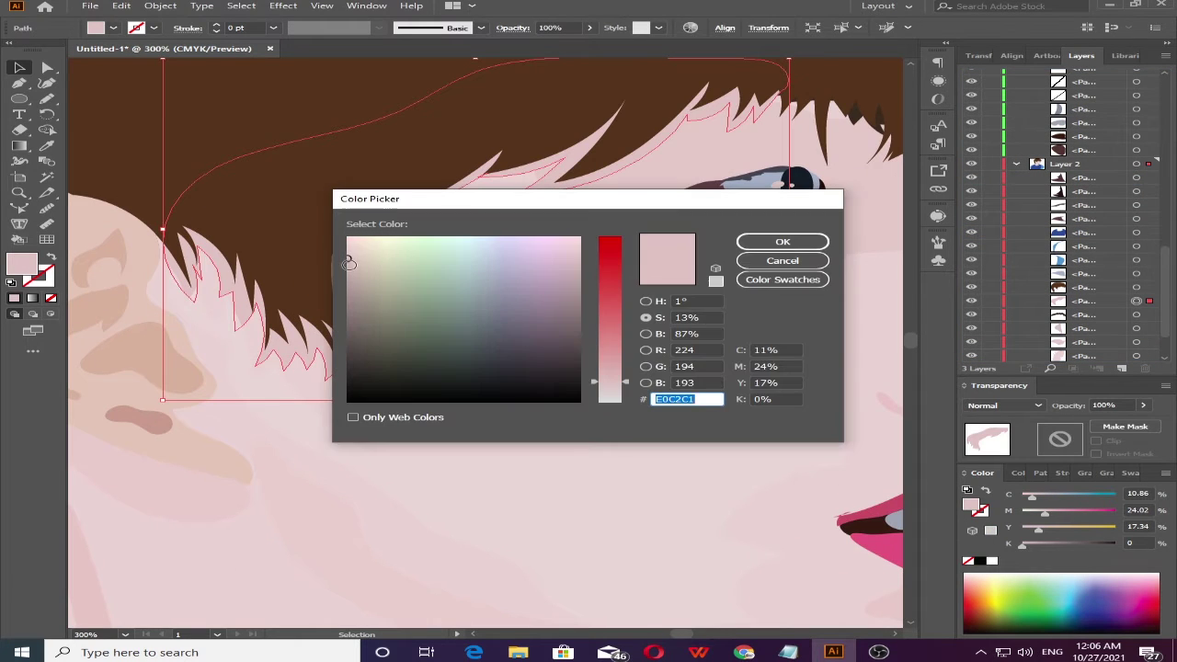
pyautogui.moveTo(613, 375); pyautogui.dragTo(613, 384)
pyautogui.press('Return')
pyautogui.hotkey('ctrl', 'shift', 'a')
pyautogui.hotkey('ctrl', '0')
pyautogui.keyDown('alt'); pyautogui.scroll(3, 604, 355); pyautogui.keyUp('alt')
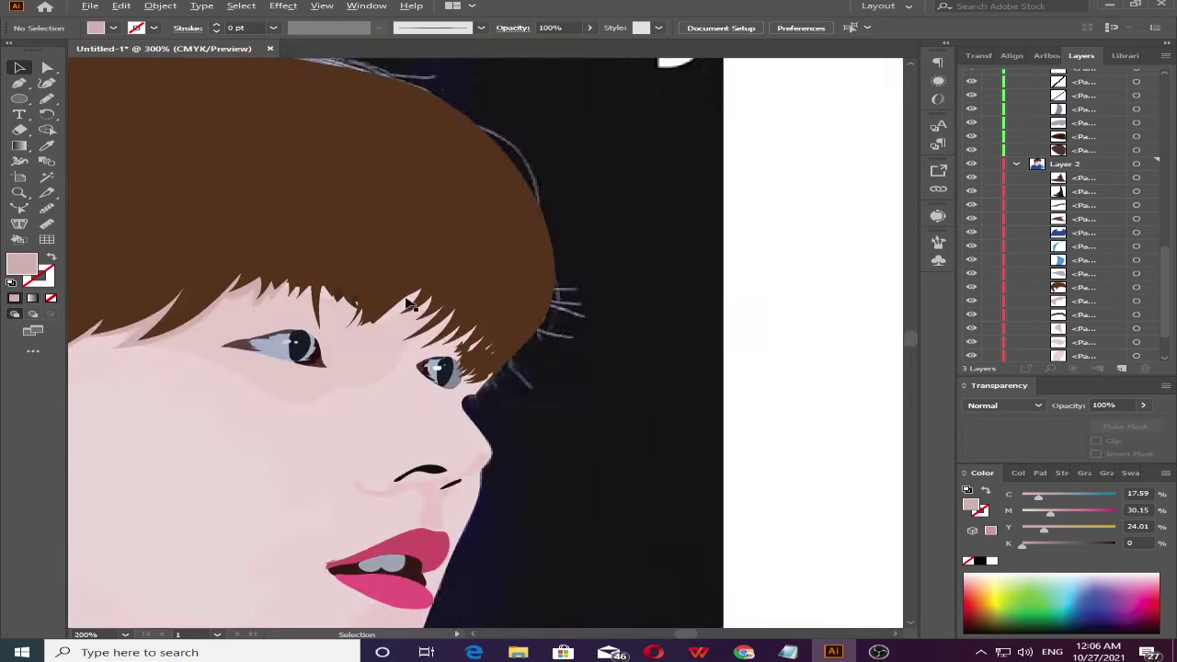
pyautogui.keyDown('alt'); pyautogui.scroll(2, 438, 294); pyautogui.keyUp('alt')
pyautogui.press('n')
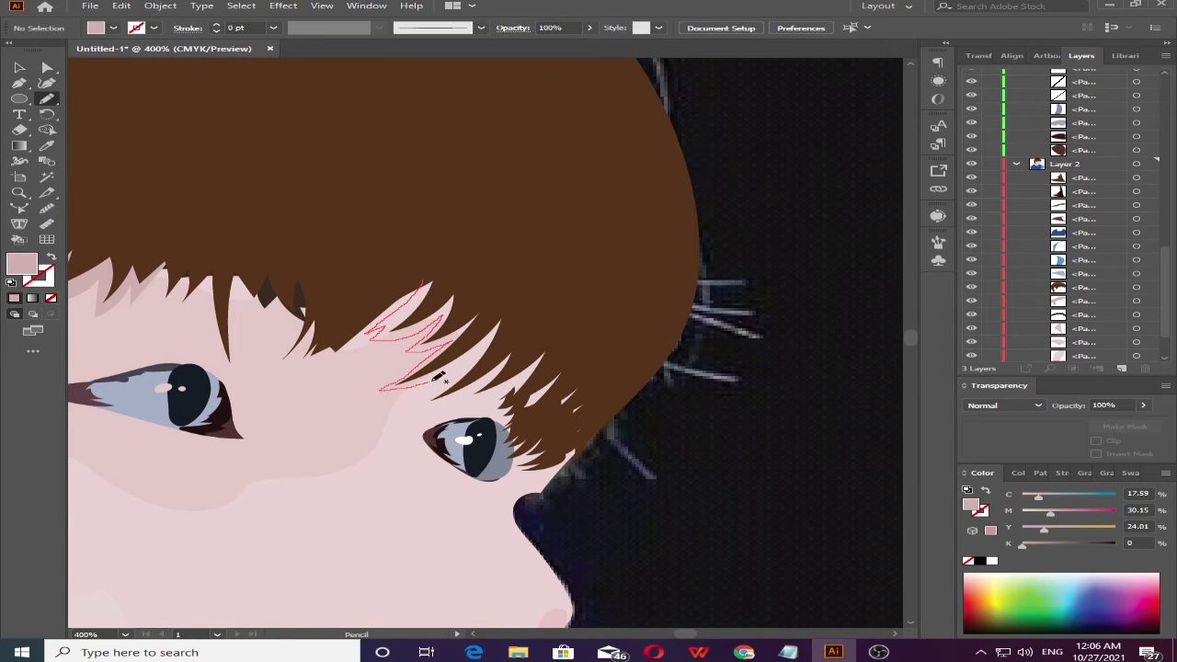
# - Draw brown hair-tip shapes over the right eye and move them into Layer 2
pyautogui.moveTo(551, 405); pyautogui.dragTo(432, 276)
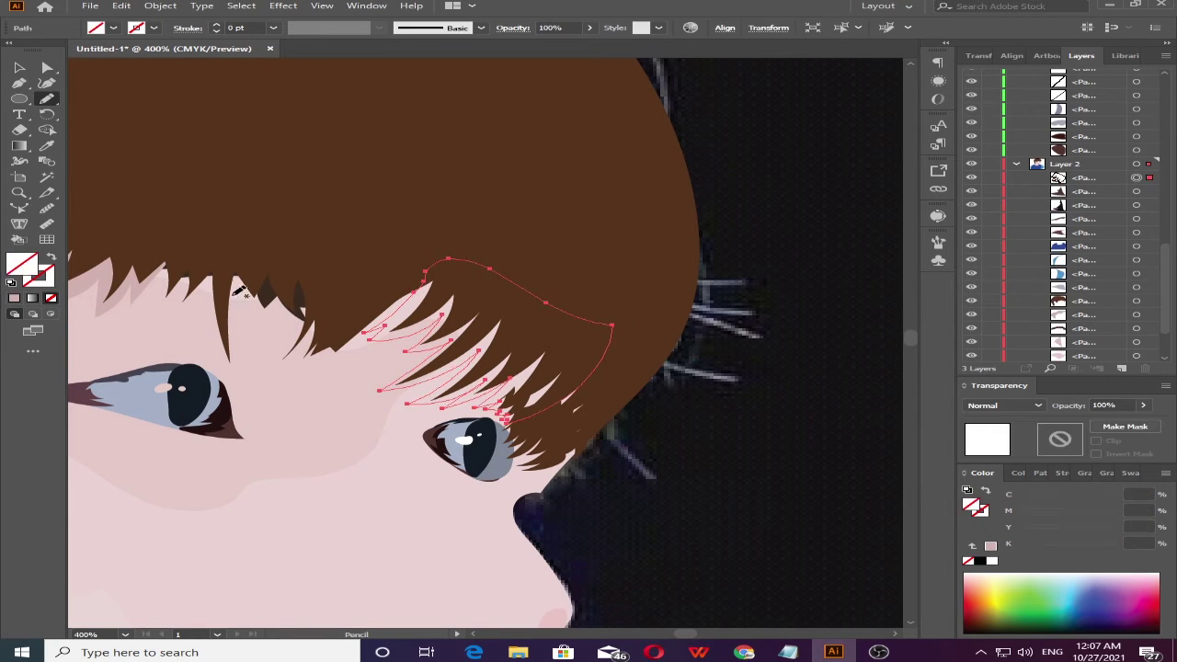
pyautogui.press('v')
pyautogui.hotkey('ctrl', 'shift', 'a')
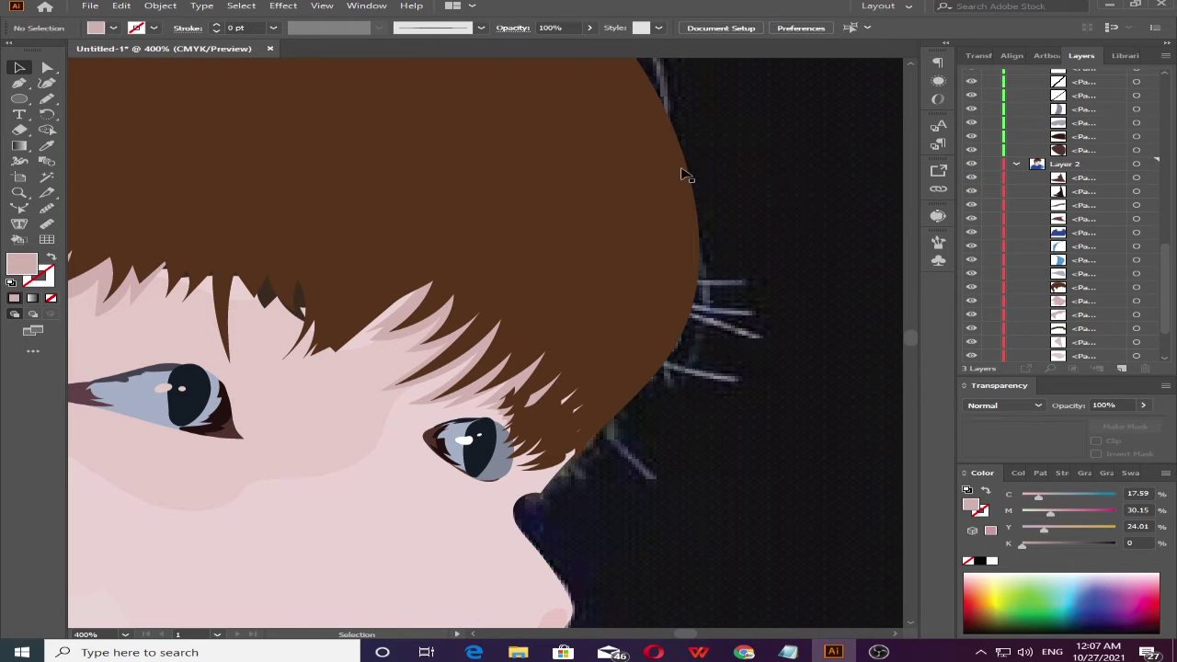
pyautogui.click(557, 397)
pyautogui.click(47, 98)
pyautogui.hotkey('ctrl', 'shift', 'a')
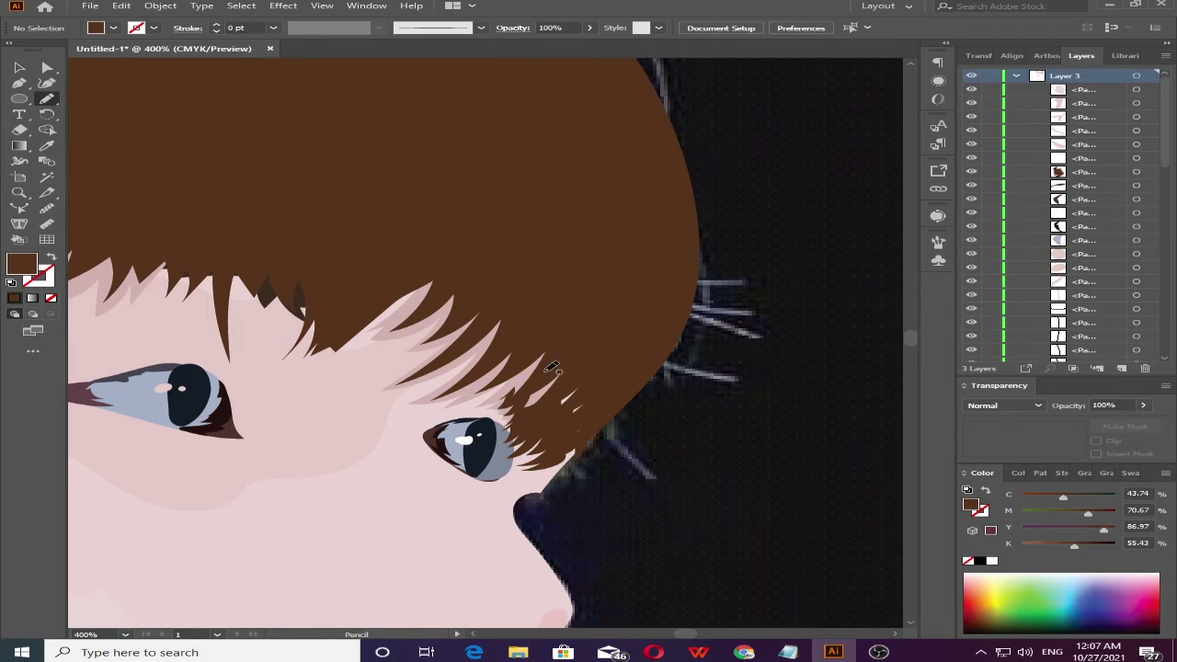
pyautogui.moveTo(581, 342); pyautogui.dragTo(572, 332)
pyautogui.press('i')
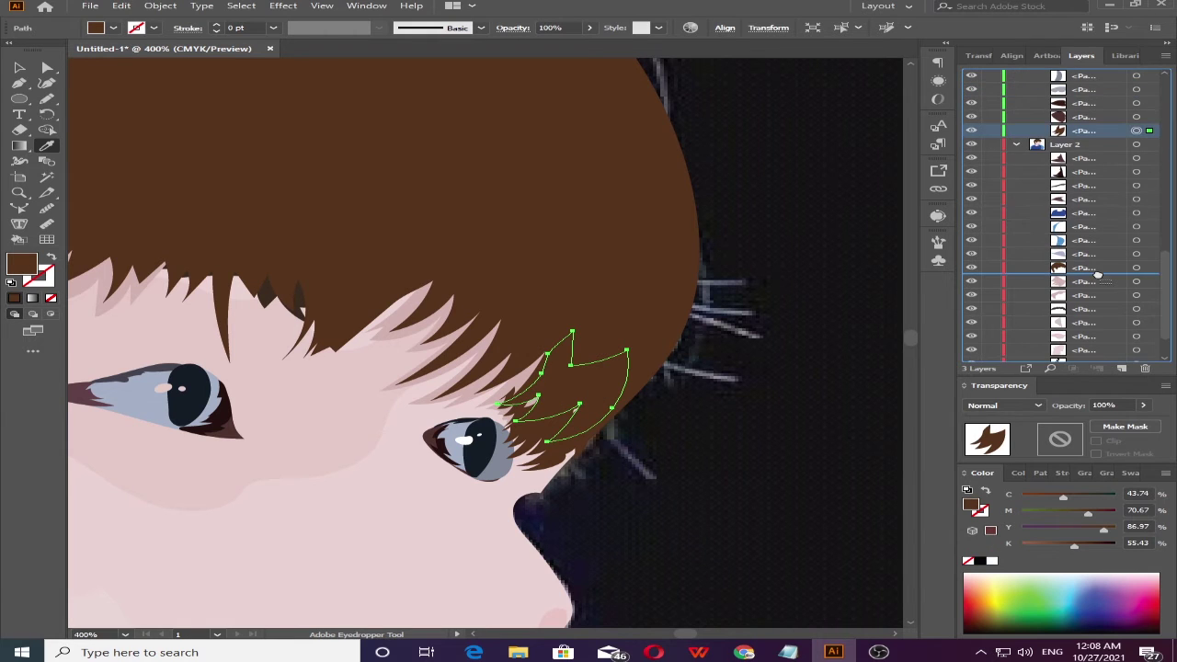
pyautogui.moveTo(1082, 89); pyautogui.dragTo(1065, 131)
pyautogui.press('v')
pyautogui.hotkey('ctrl', 'shift', 'a')
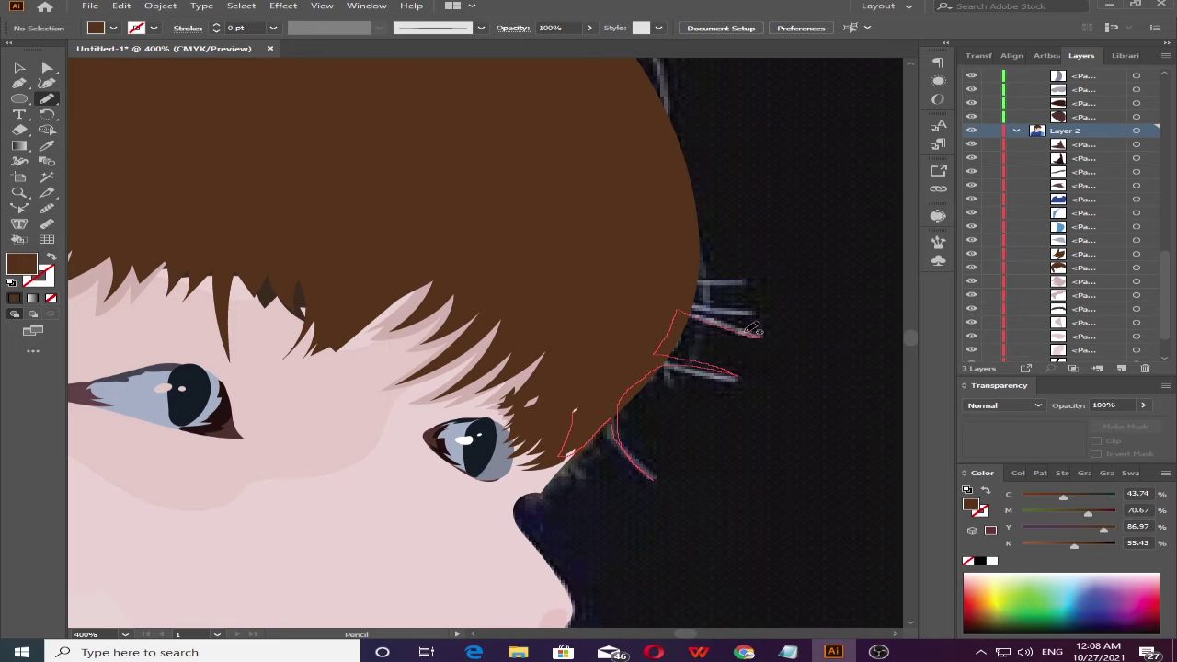
# - Draw a spiky brown hair lock beside the face
pyautogui.moveTo(724, 275); pyautogui.dragTo(657, 278)
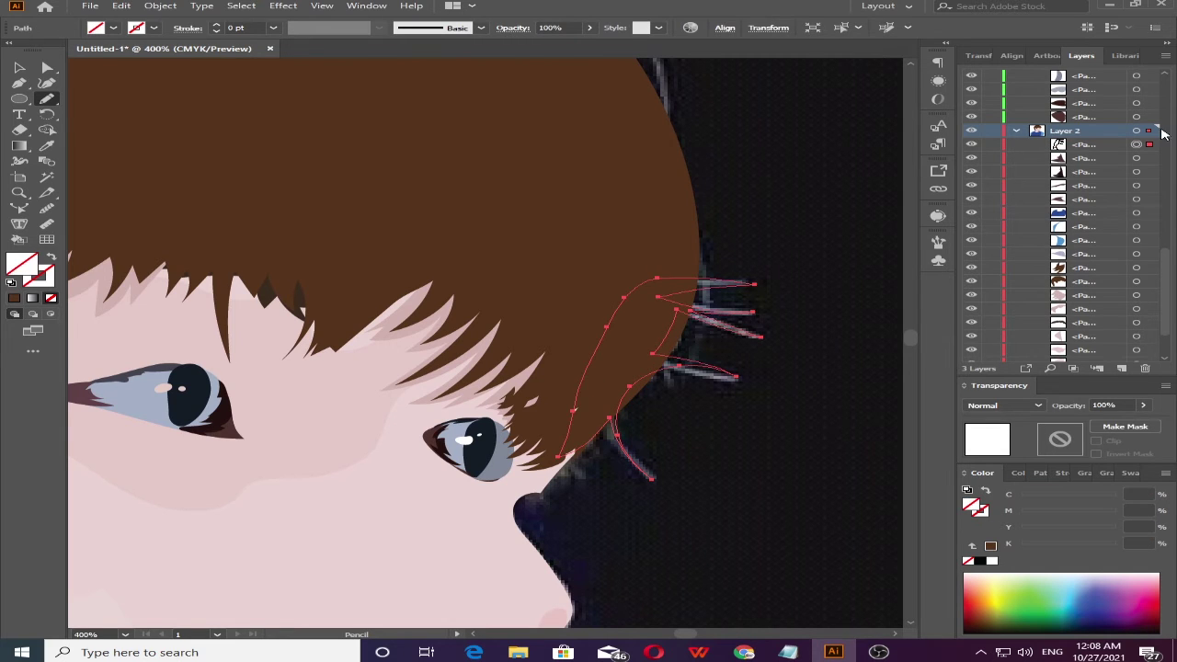
pyautogui.click(51, 148)
pyautogui.click(643, 184)
pyautogui.press('v')
pyautogui.hotkey('ctrl', 'shift', 'a')
pyautogui.hotkey('ctrl', 'z')
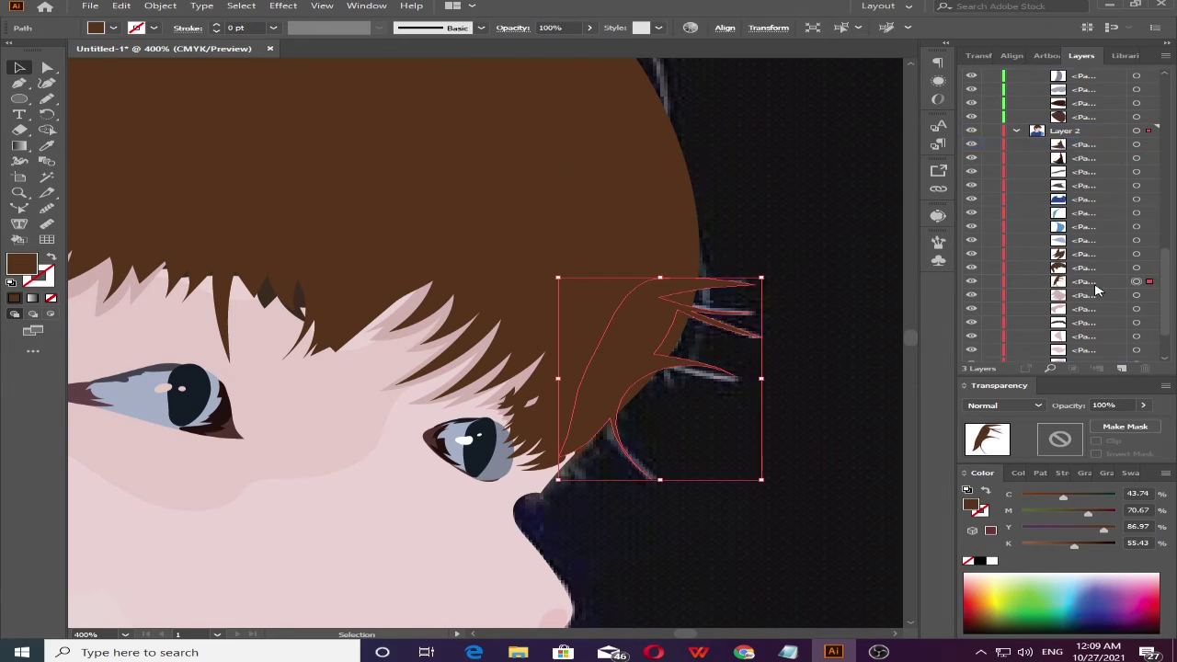
pyautogui.click(735, 127)
pyautogui.scroll(-3, 323, 205)
pyautogui.scroll(-2, 281, 166)
pyautogui.scroll(3, 281, 166)
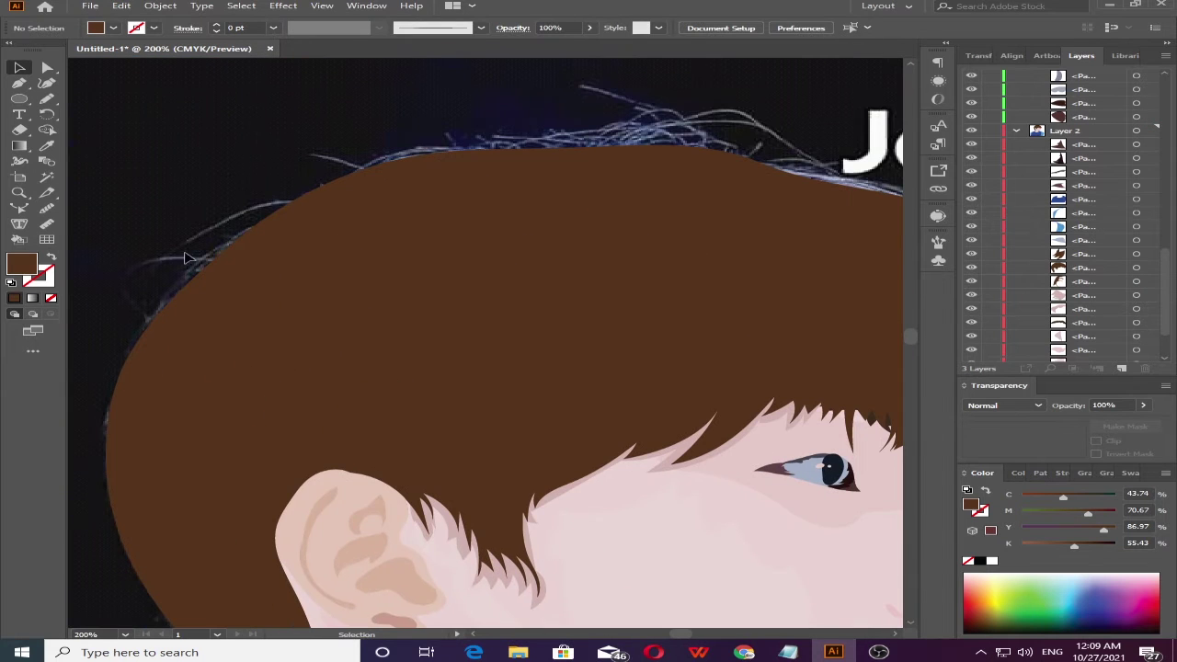
# - Paint fine 1 pt brown hair strands above the head and along the top
pyautogui.press('b')
pyautogui.moveTo(239, 169); pyautogui.dragTo(158, 197)
pyautogui.hotkey('ctrl', 'z')
pyautogui.hotkey('shift', 'x')
pyautogui.moveTo(263, 145); pyautogui.dragTo(138, 246)
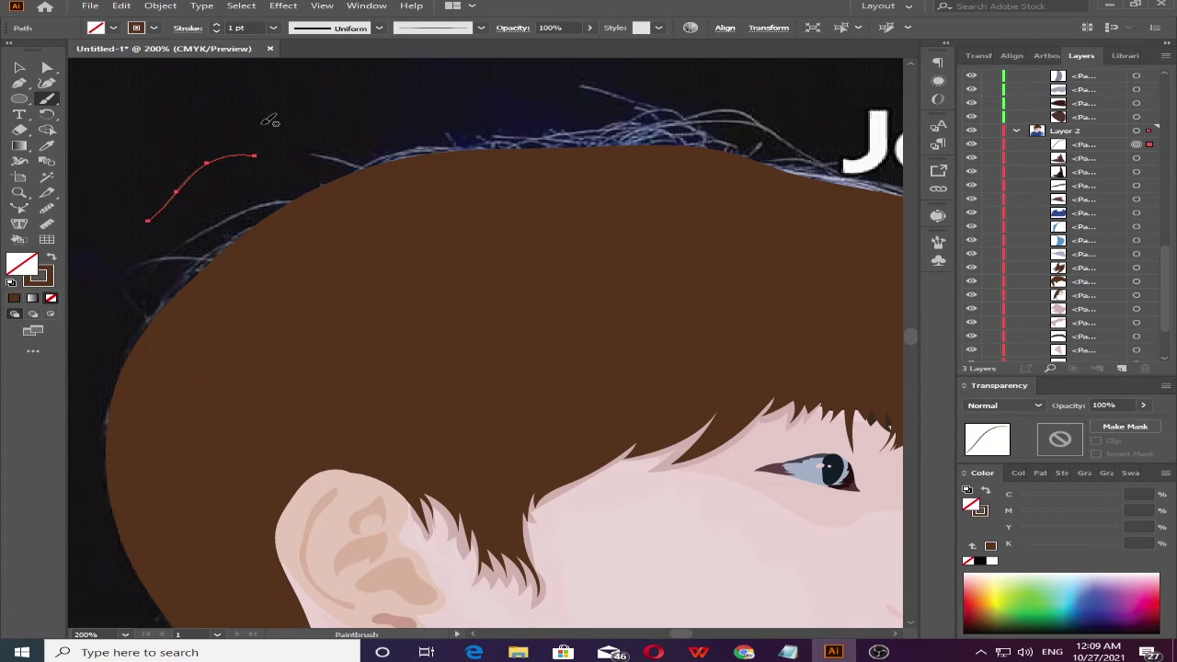
pyautogui.moveTo(359, 166)
pyautogui.mouseDown()
pyautogui.moveTo(280, 153)
pyautogui.moveTo(317, 153)
pyautogui.mouseUp()
pyautogui.hotkey('ctrl', 'shift', 'a')
pyautogui.hotkey('ctrl', 'shift', 'a')
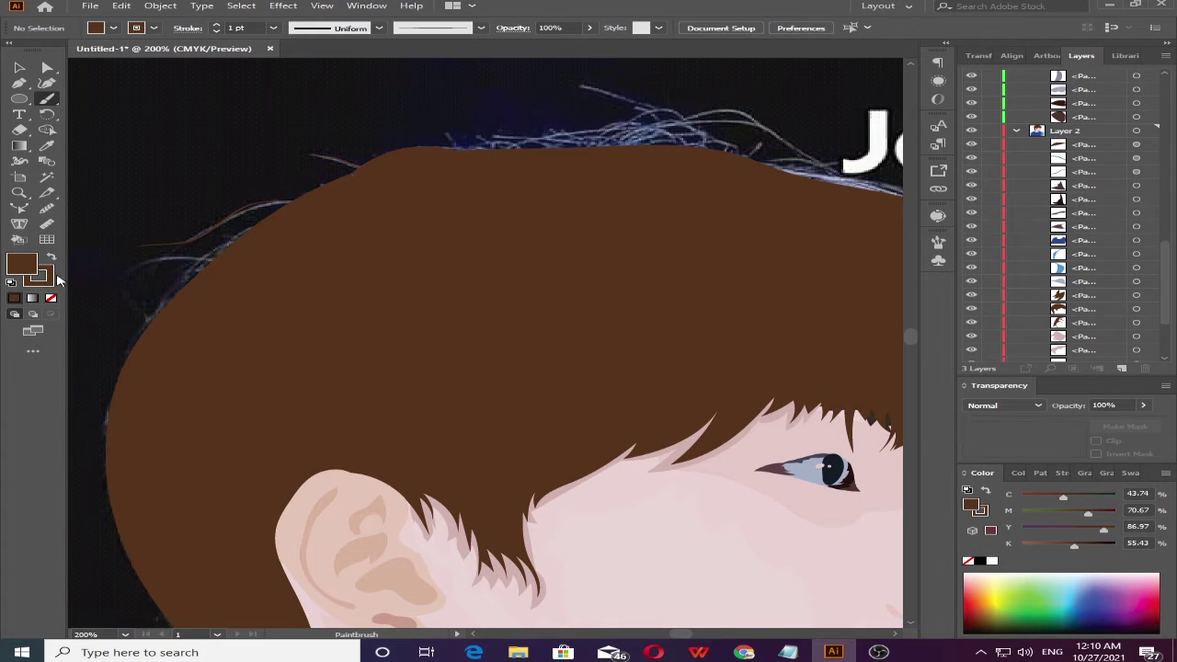
pyautogui.moveTo(129, 269); pyautogui.dragTo(122, 281)
pyautogui.hotkey('ctrl', 'shift', 'a')
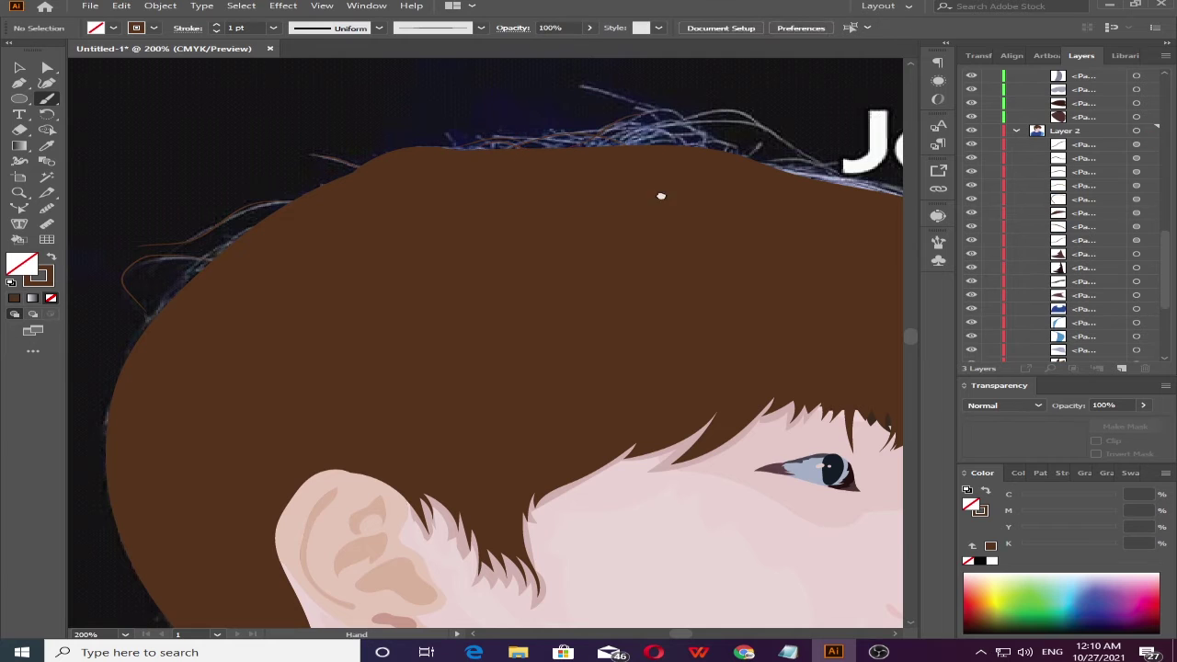
# - Paint more brown strands along the hairline and below the title
pyautogui.hscroll(4, 662, 192)
pyautogui.scroll(1, 662, 192)
pyautogui.moveTo(375, 195); pyautogui.dragTo(596, 210)
pyautogui.hotkey('ctrl', 'shift', 'a')
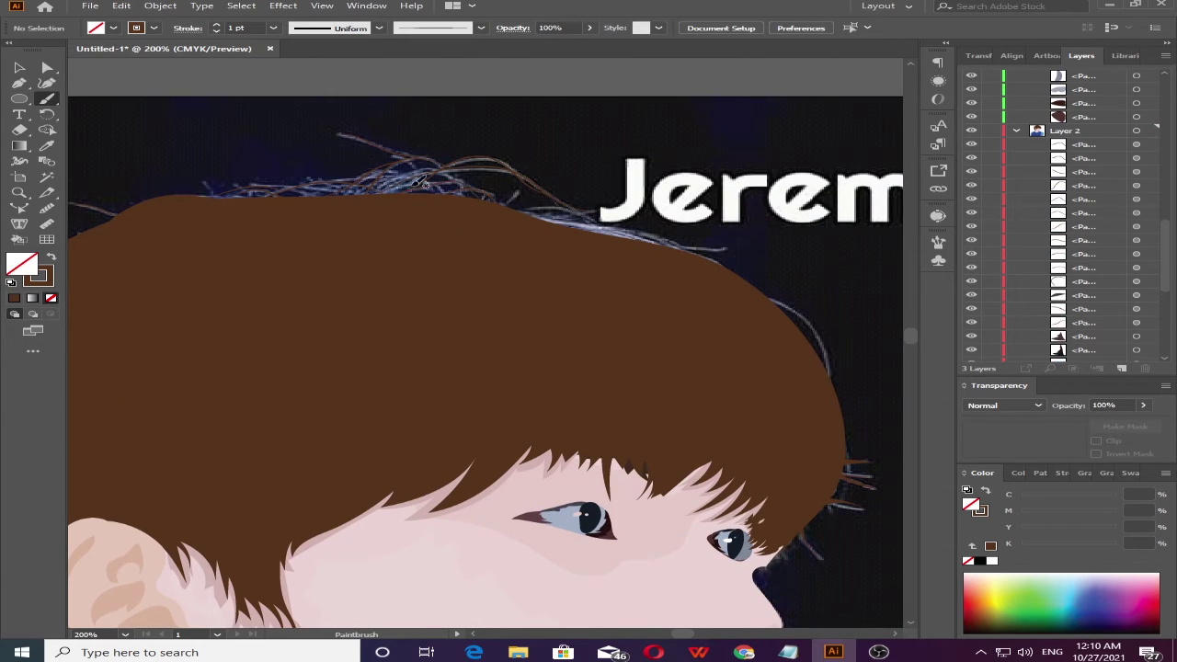
pyautogui.moveTo(569, 213); pyautogui.dragTo(399, 163)
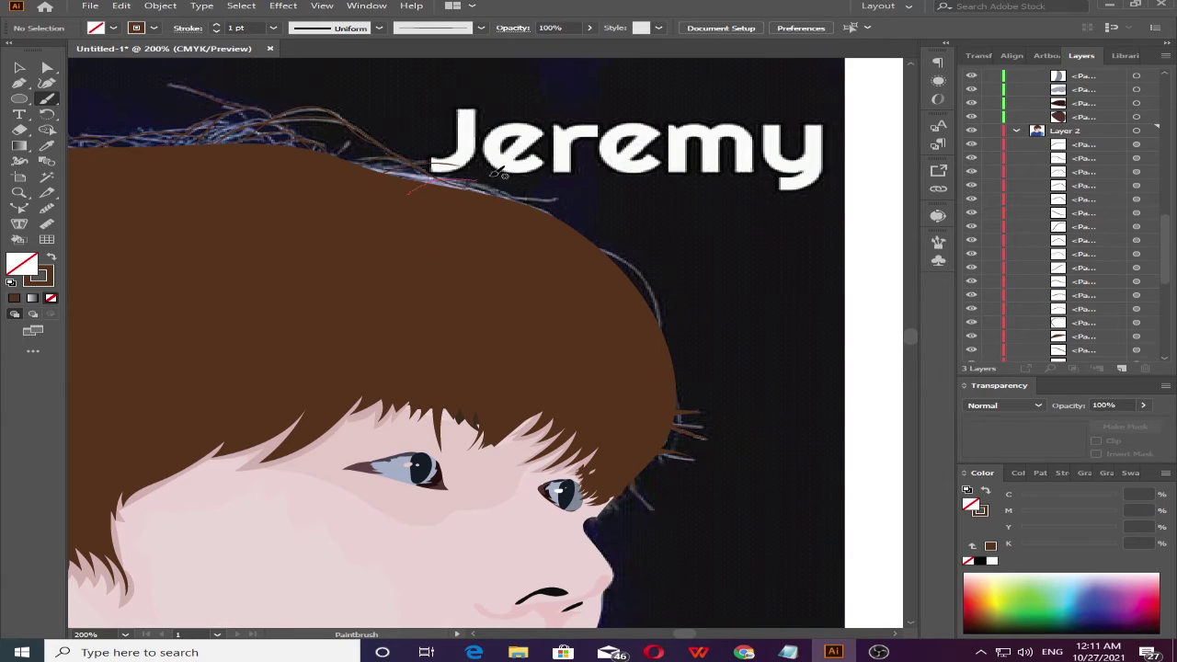
pyautogui.keyDown('ctrl'); pyautogui.click(451, 195); pyautogui.keyUp('ctrl')
pyautogui.hotkey('ctrl', 'shift', 'a')
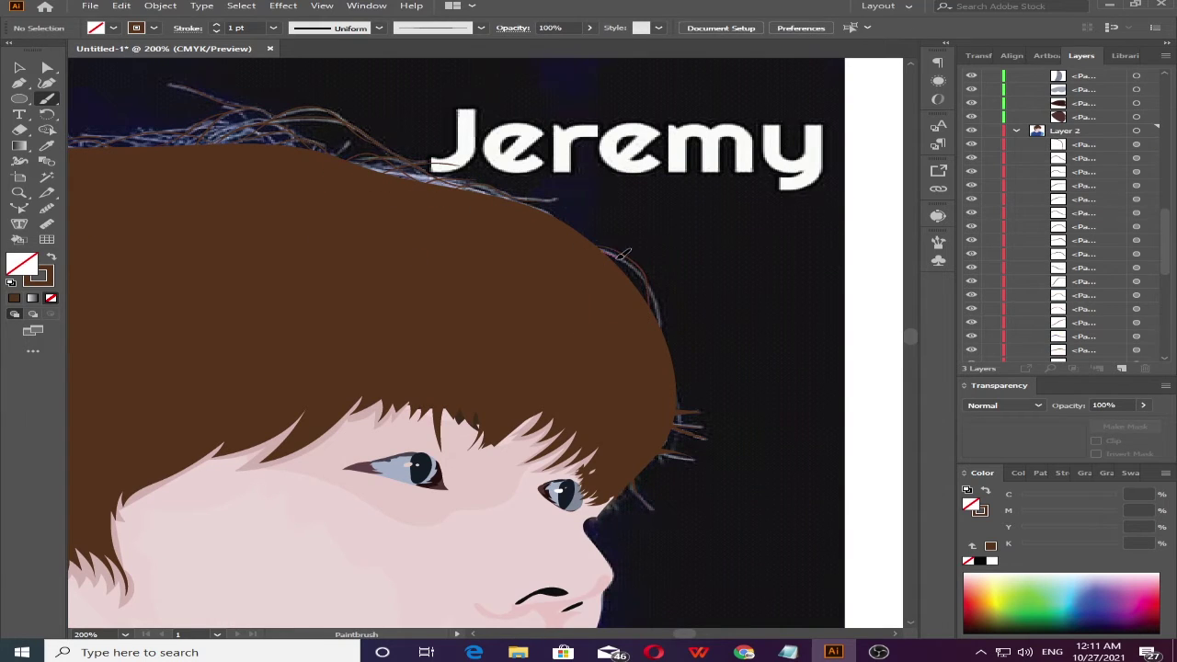
pyautogui.hscroll(-5, 315, 241)
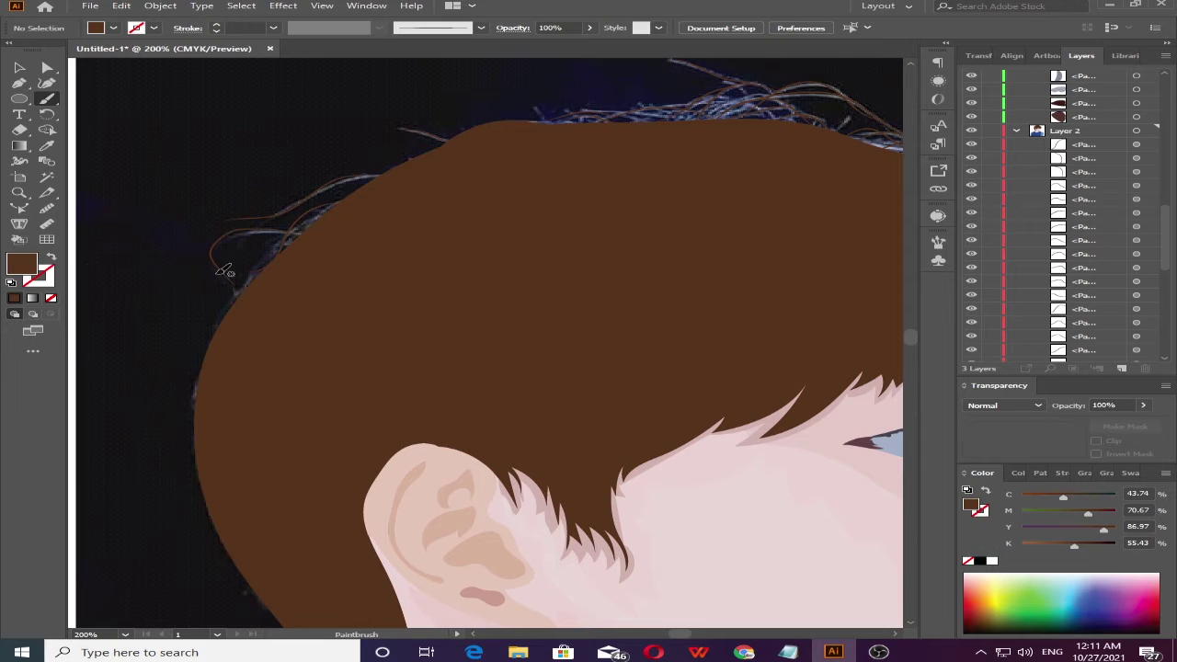
pyautogui.click(15, 299)
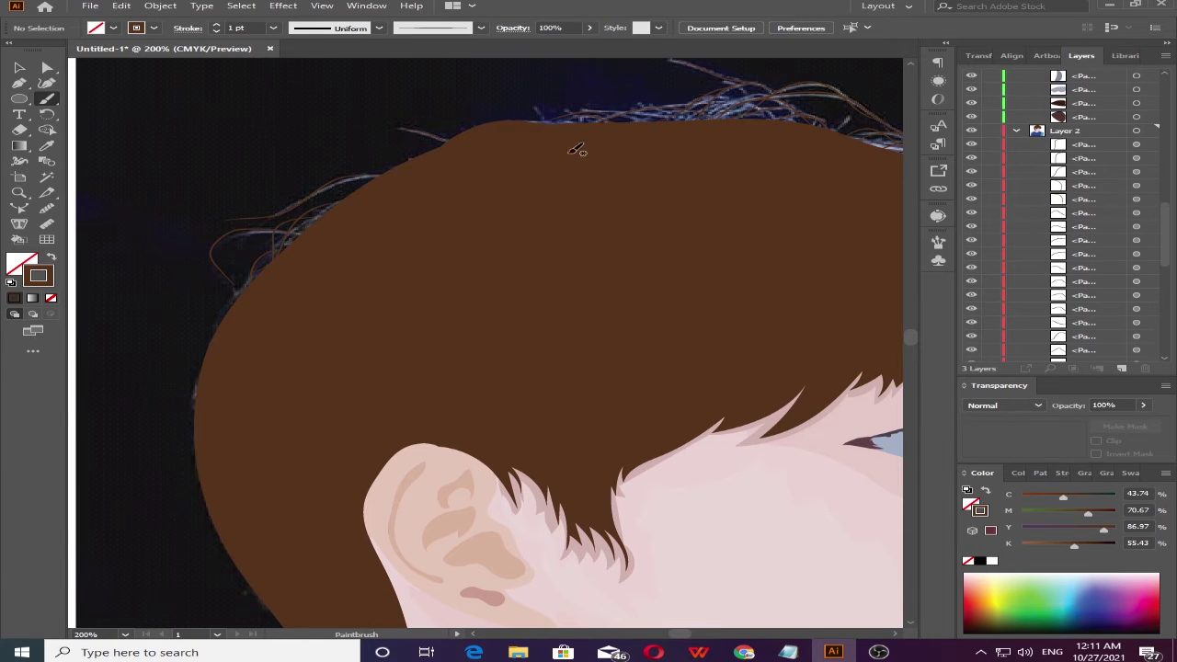
# - Paint brown strands down the hair's left edge, along the ear's upper edge, and near the title
pyautogui.scroll(-5, 355, 241)
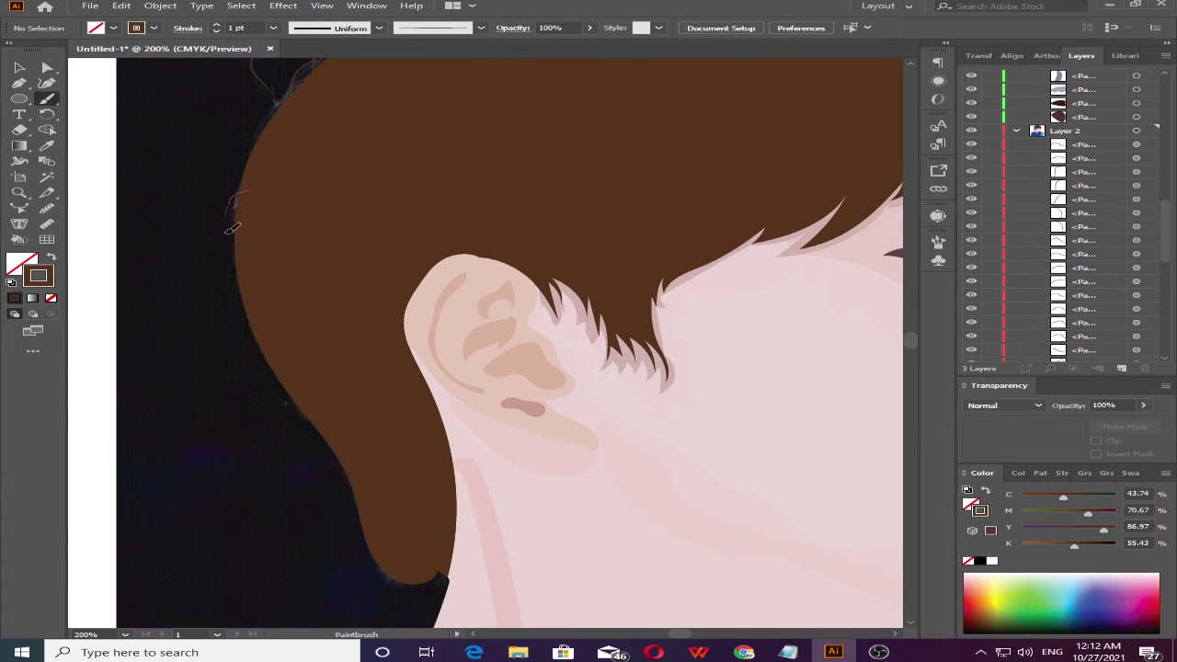
pyautogui.moveTo(232, 228); pyautogui.dragTo(236, 271)
pyautogui.moveTo(251, 313); pyautogui.dragTo(267, 354)
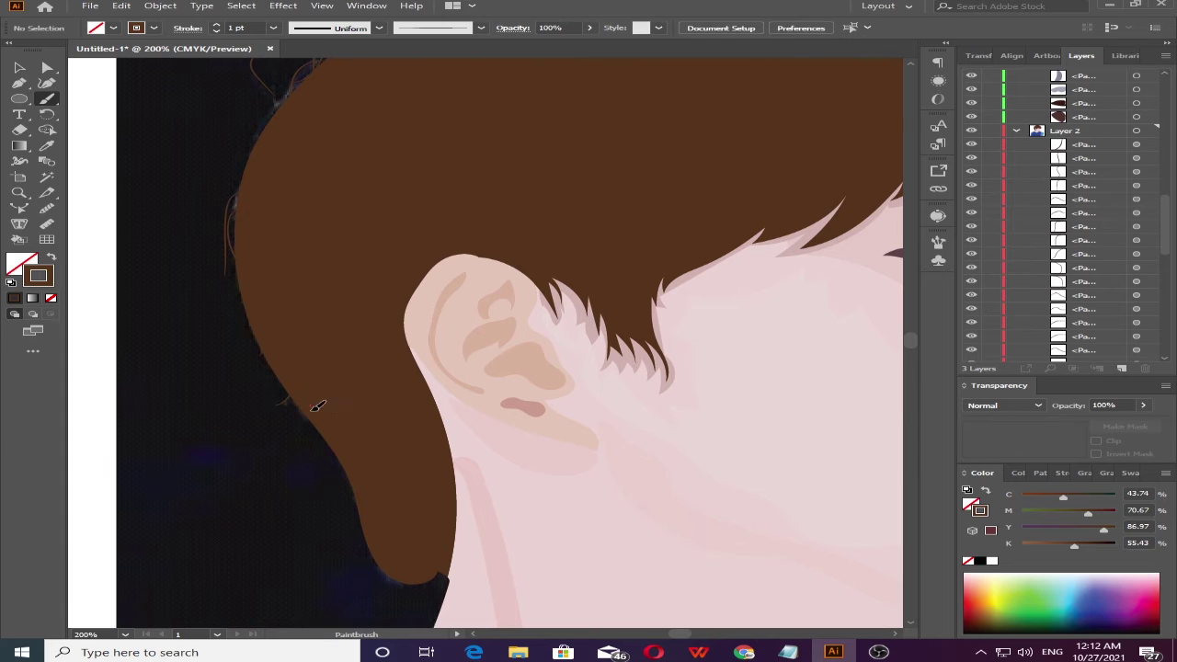
pyautogui.moveTo(317, 405); pyautogui.dragTo(359, 482)
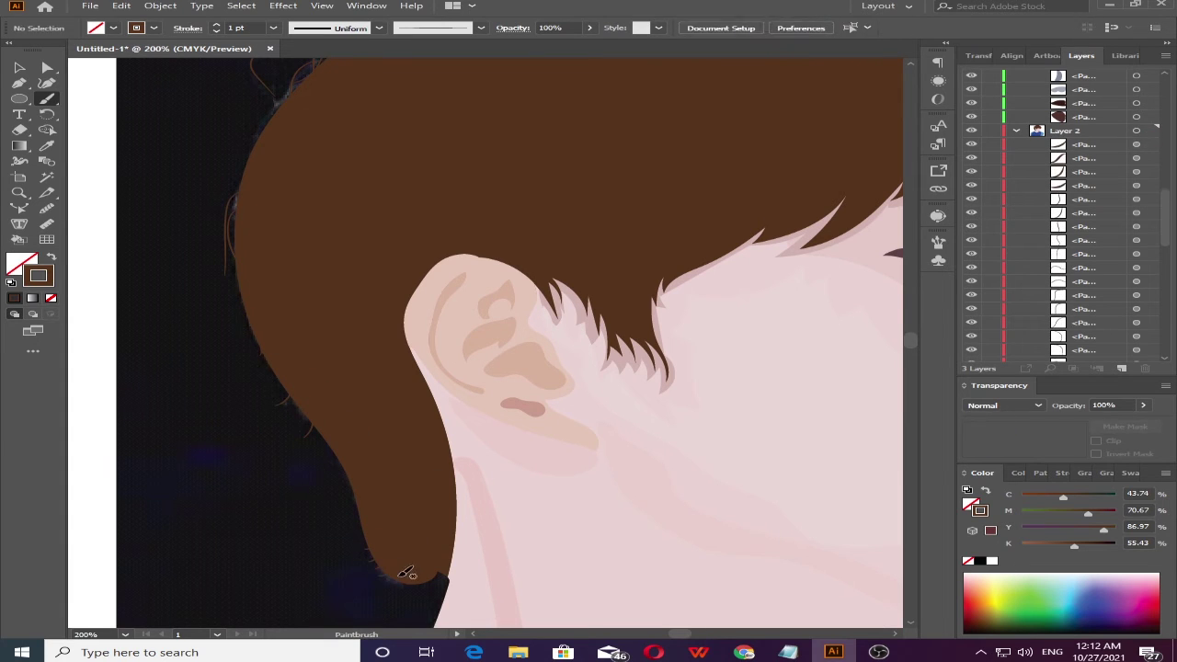
pyautogui.moveTo(464, 248); pyautogui.dragTo(373, 297)
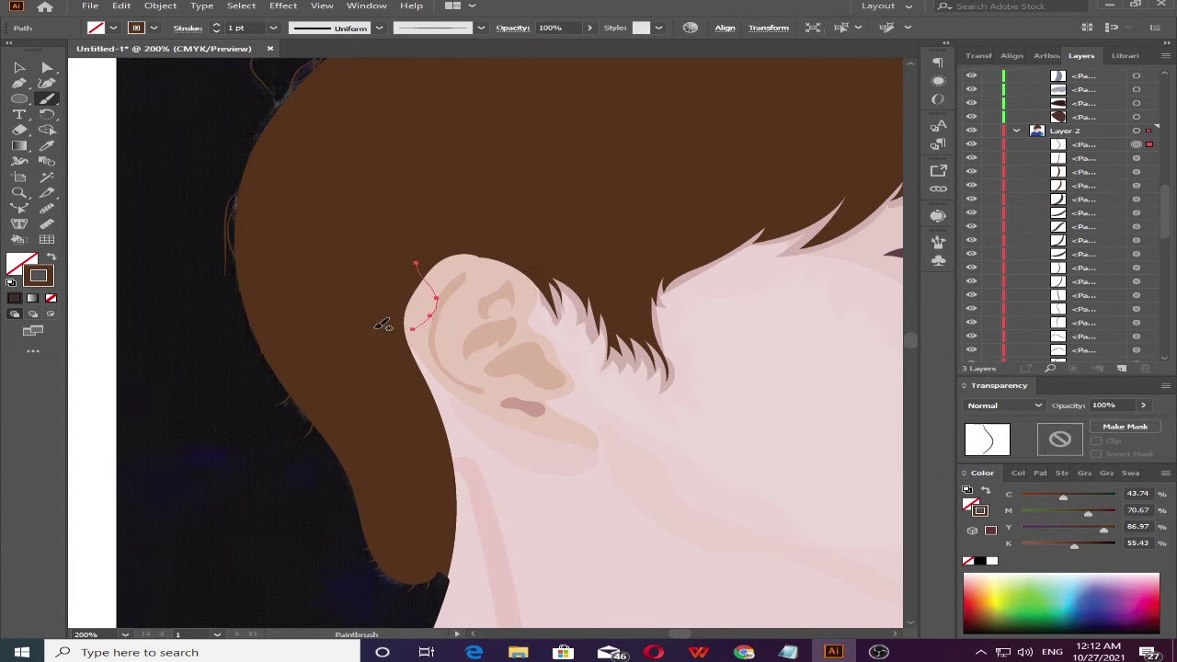
pyautogui.keyDown('ctrl'); pyautogui.click(198, 348); pyautogui.keyUp('ctrl')
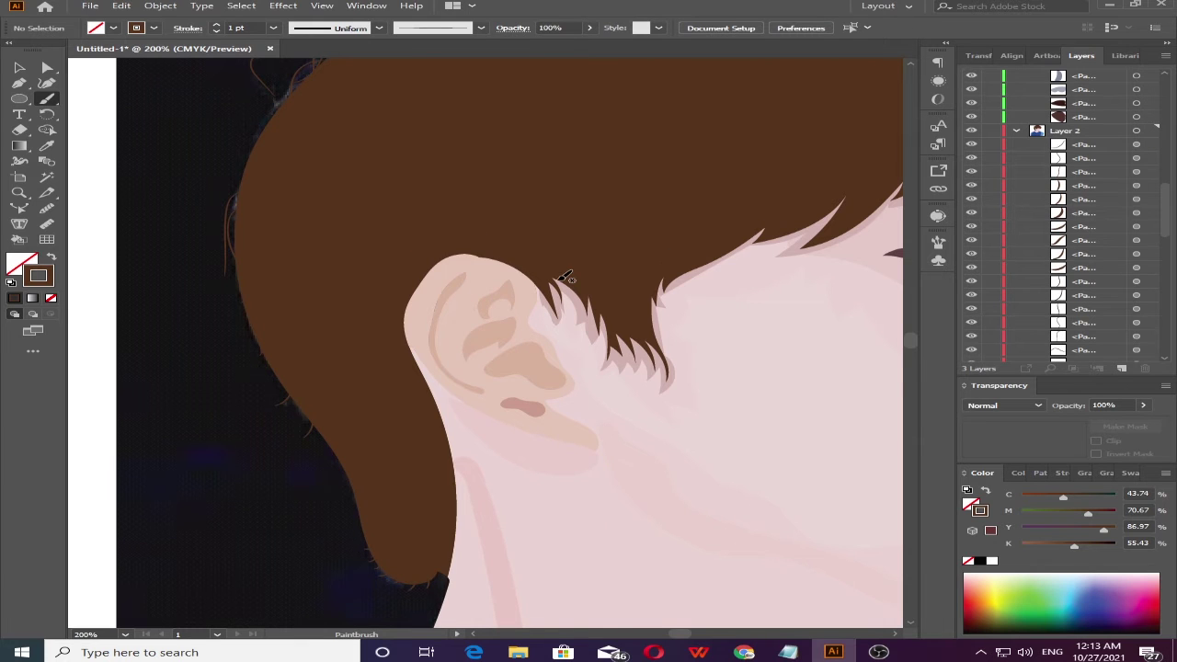
pyautogui.moveTo(566, 278); pyautogui.dragTo(490, 389)
pyautogui.moveTo(469, 151); pyautogui.dragTo(135, 309)
pyautogui.moveTo(526, 264); pyautogui.dragTo(591, 282)
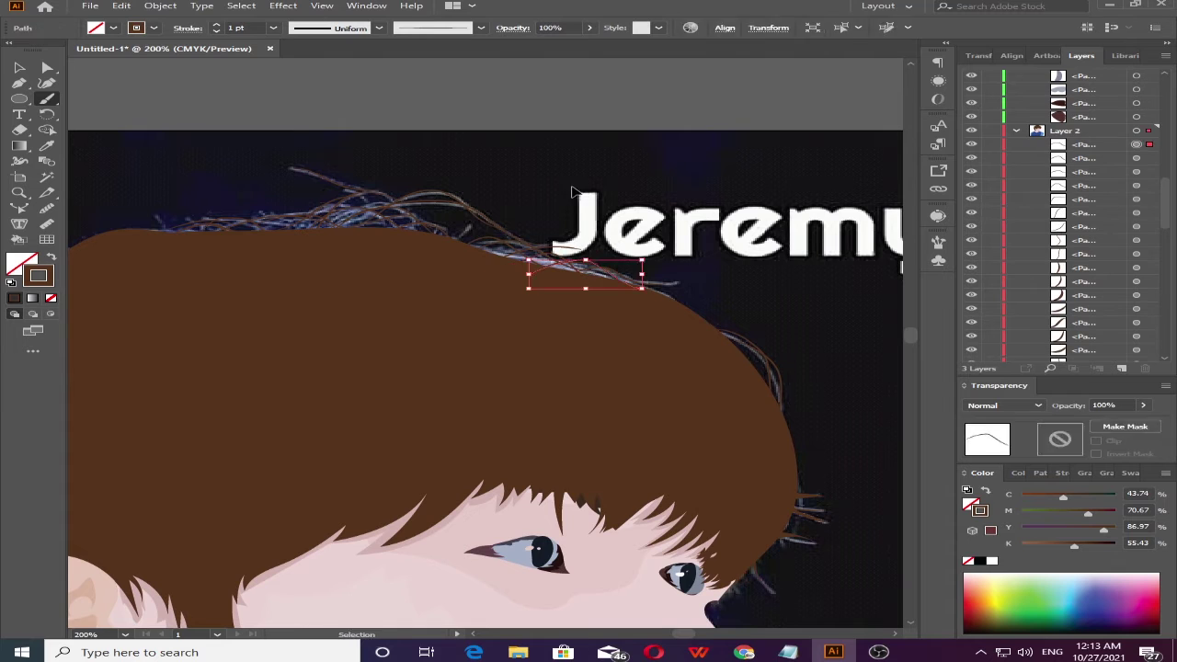
pyautogui.moveTo(475, 261); pyautogui.dragTo(566, 273)
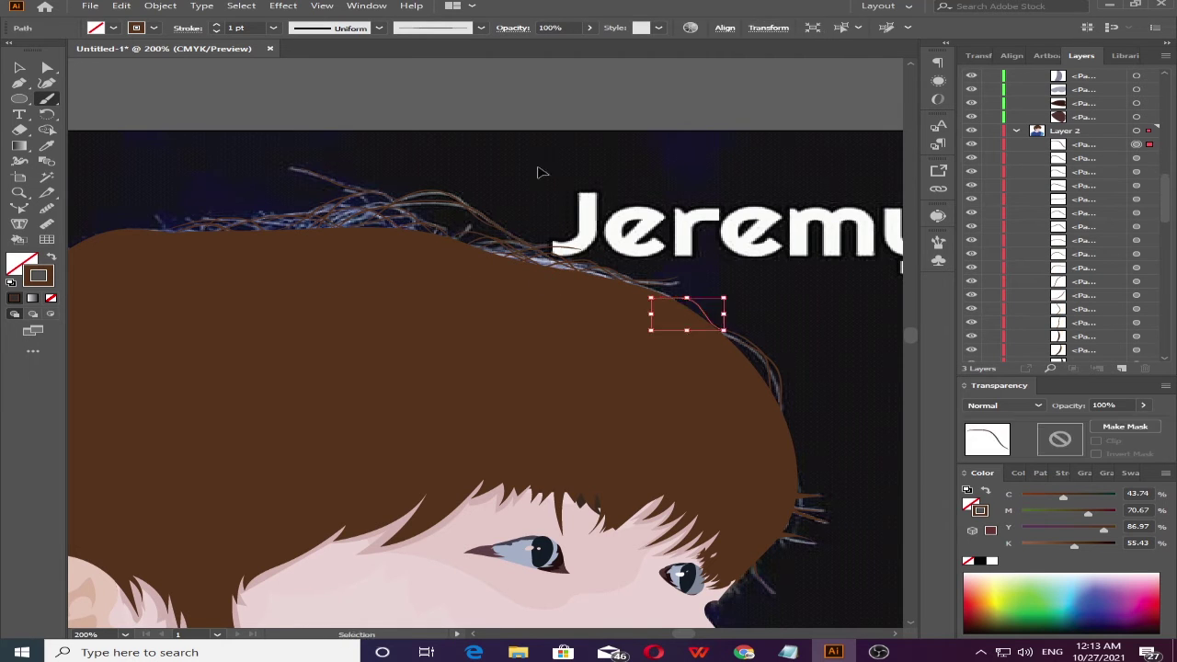
# - Paint brown strands beside the right eye and along the right hair edge
pyautogui.hotkey('ctrl', '+')
pyautogui.scroll(1, 581, 365)
pyautogui.moveTo(552, 406); pyautogui.dragTo(520, 438)
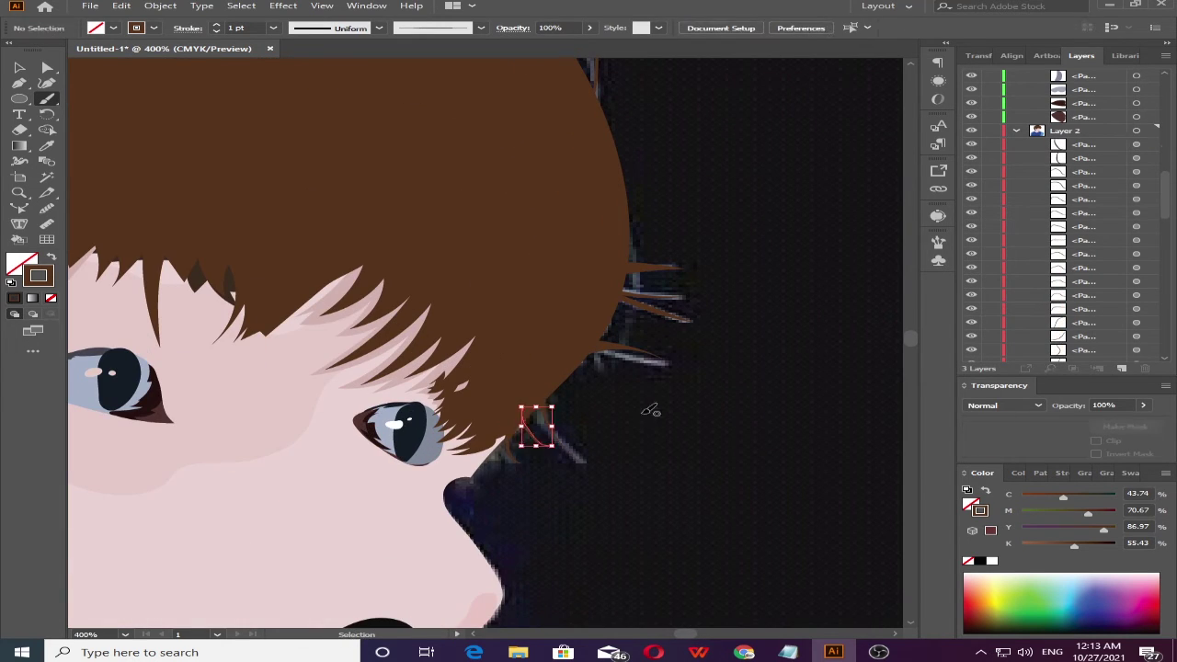
pyautogui.moveTo(631, 391); pyautogui.dragTo(593, 360)
pyautogui.moveTo(627, 306); pyautogui.dragTo(611, 343)
pyautogui.moveTo(609, 191); pyautogui.dragTo(635, 263)
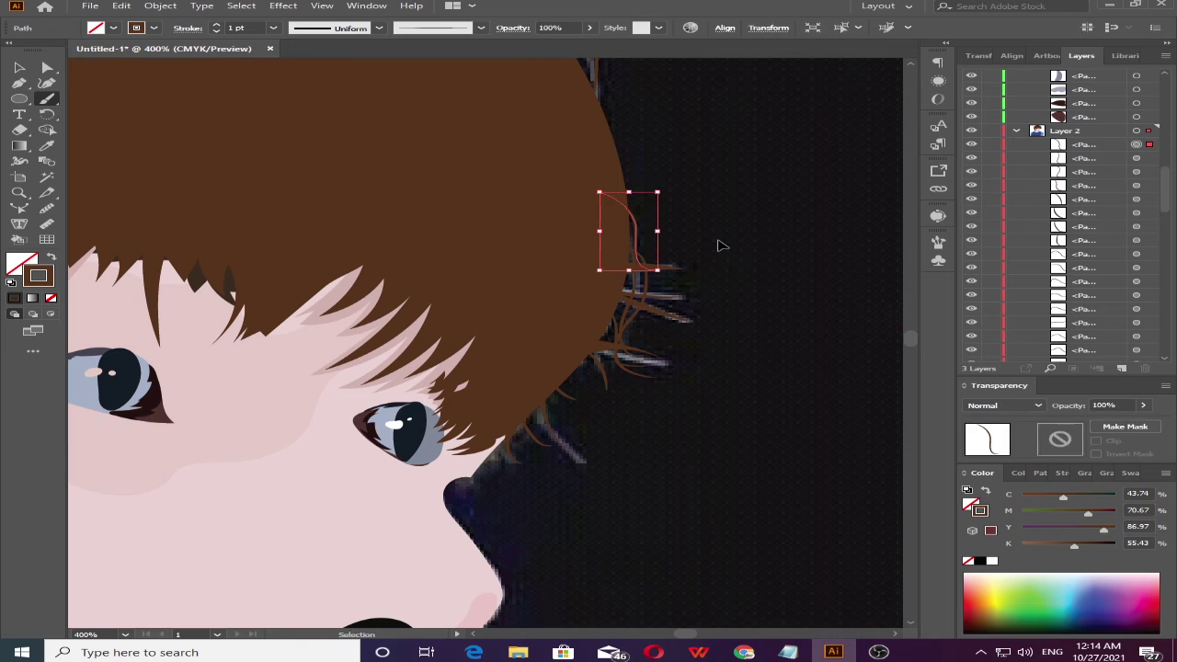
pyautogui.moveTo(544, 391); pyautogui.dragTo(565, 471)
pyautogui.moveTo(488, 408); pyautogui.dragTo(504, 471)
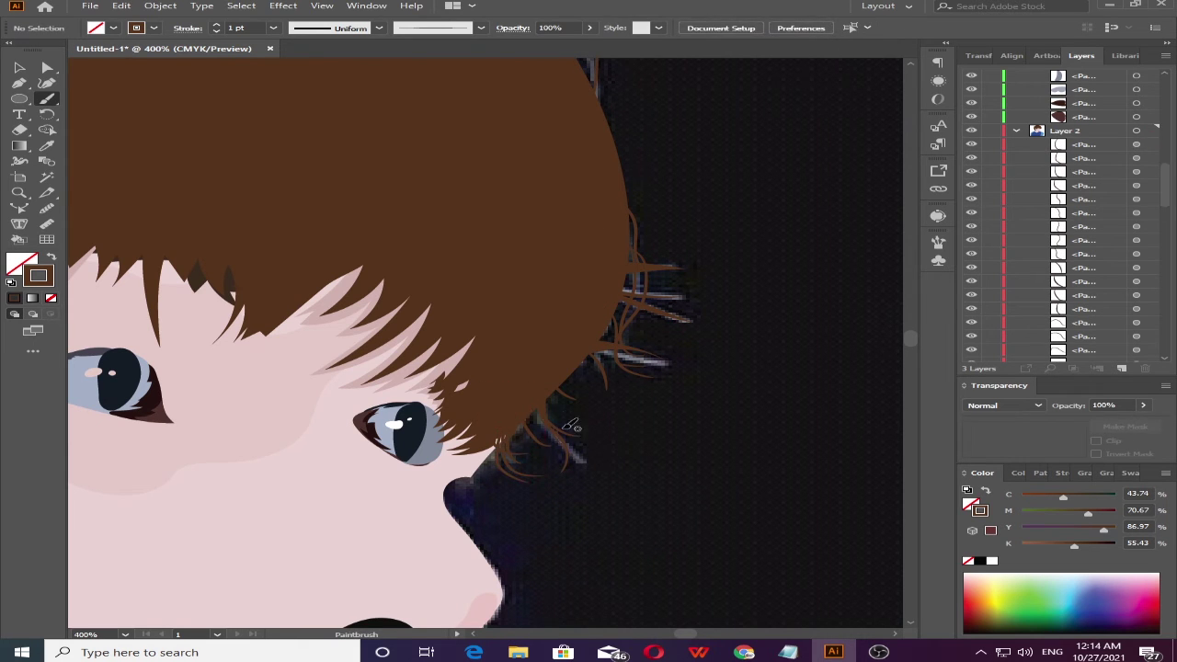
pyautogui.hotkey('ctrl', '1')
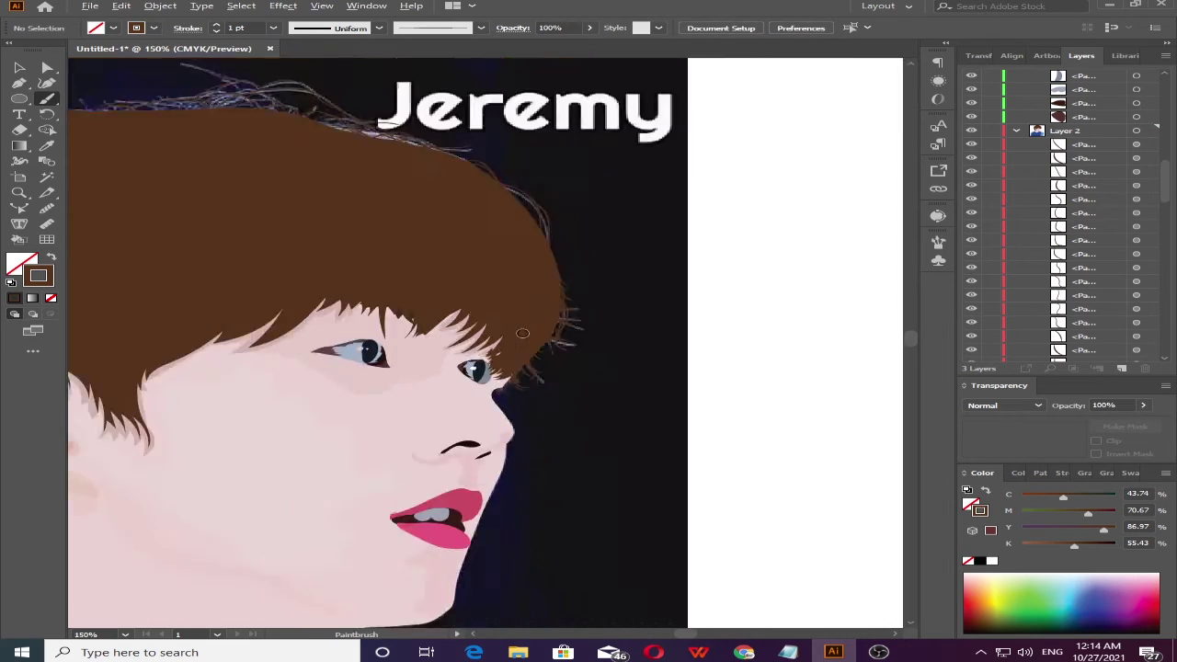
# - Hide the reference photo layer and draw a few fine strands over the hair top
pyautogui.click(971, 103)
pyautogui.scroll(-2, 743, 399)
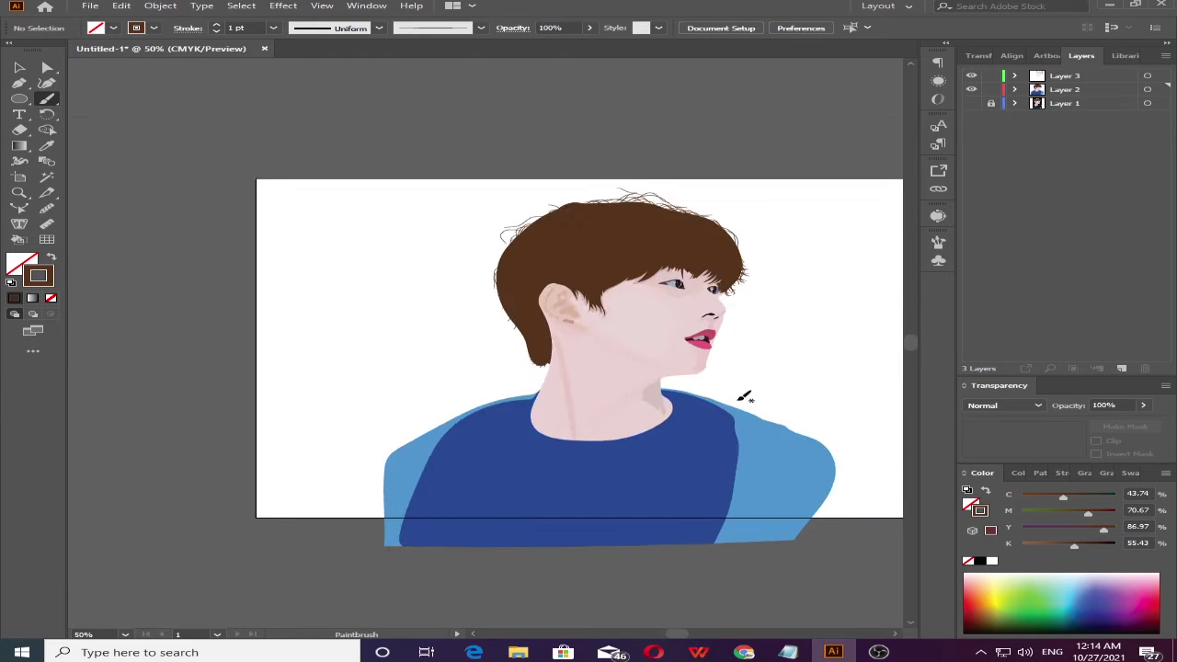
pyautogui.scroll(4, 547, 192)
pyautogui.scroll(2, 662, 108)
pyautogui.moveTo(506, 99); pyautogui.dragTo(678, 145)
pyautogui.moveTo(538, 156); pyautogui.dragTo(416, 221)
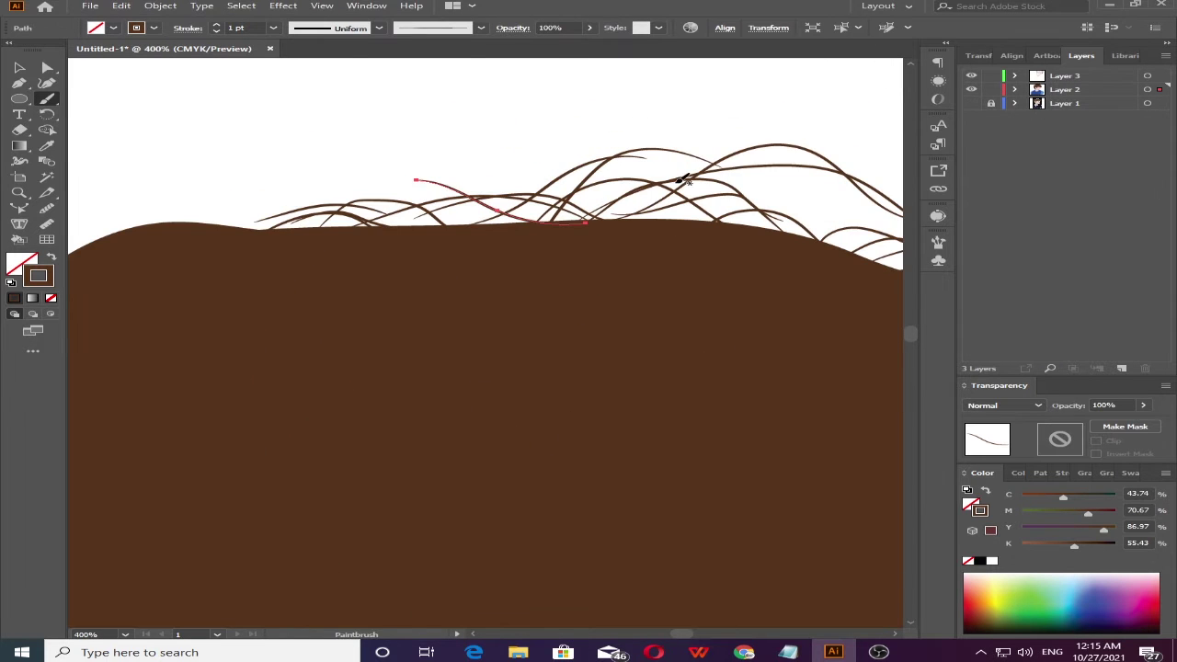
pyautogui.moveTo(588, 180)
pyautogui.mouseDown()
pyautogui.moveTo(425, 226)
pyautogui.moveTo(250, 226)
pyautogui.mouseUp()
pyautogui.hscroll(5, 635, 221)
pyautogui.scroll(-3, 631, 213)
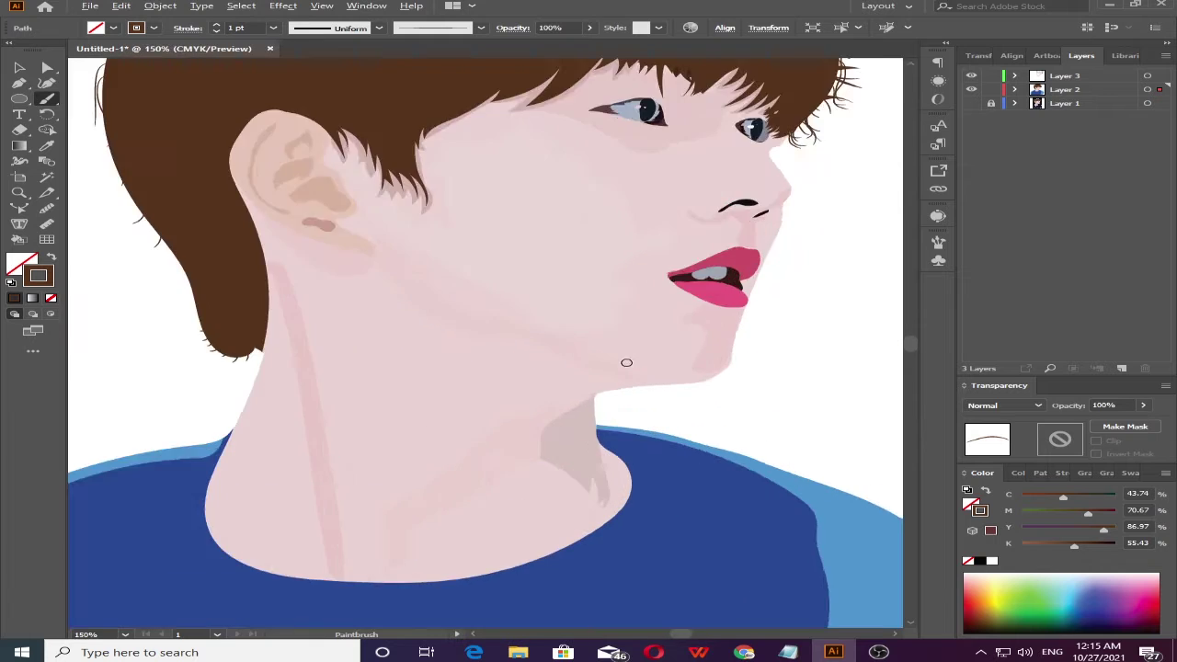
pyautogui.scroll(-2, 625, 355)
# - Show and lock the photo layer, hide the artwork layer, and add Layer 4
pyautogui.click(971, 103)
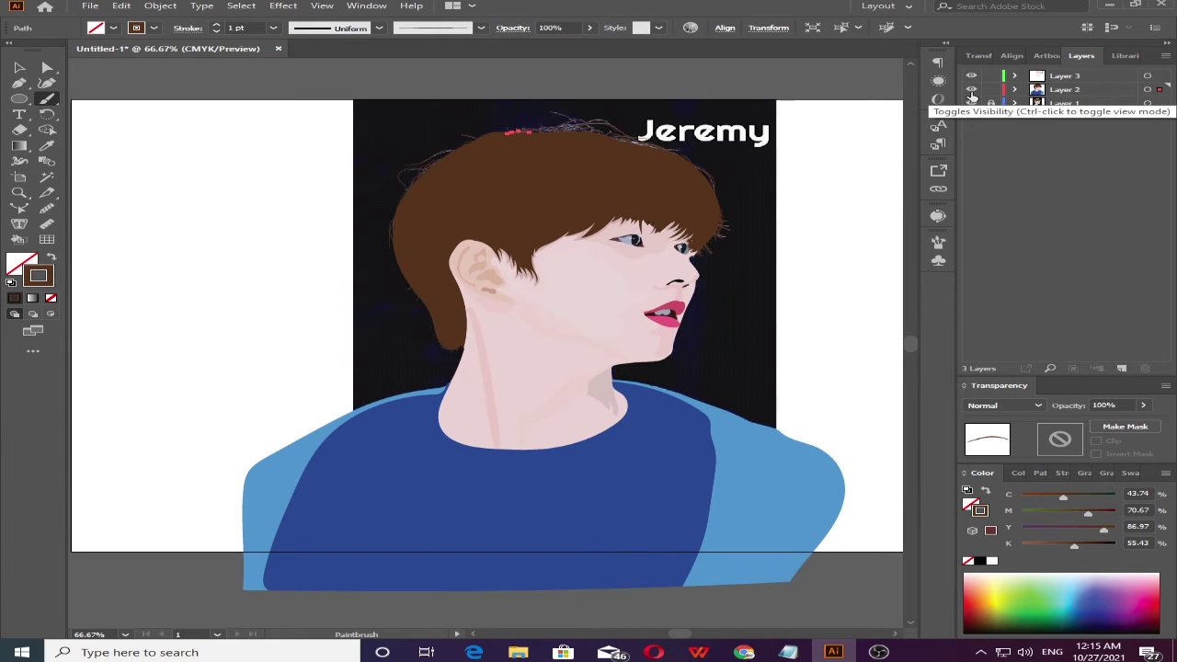
pyautogui.click(990, 103)
pyautogui.click(972, 89)
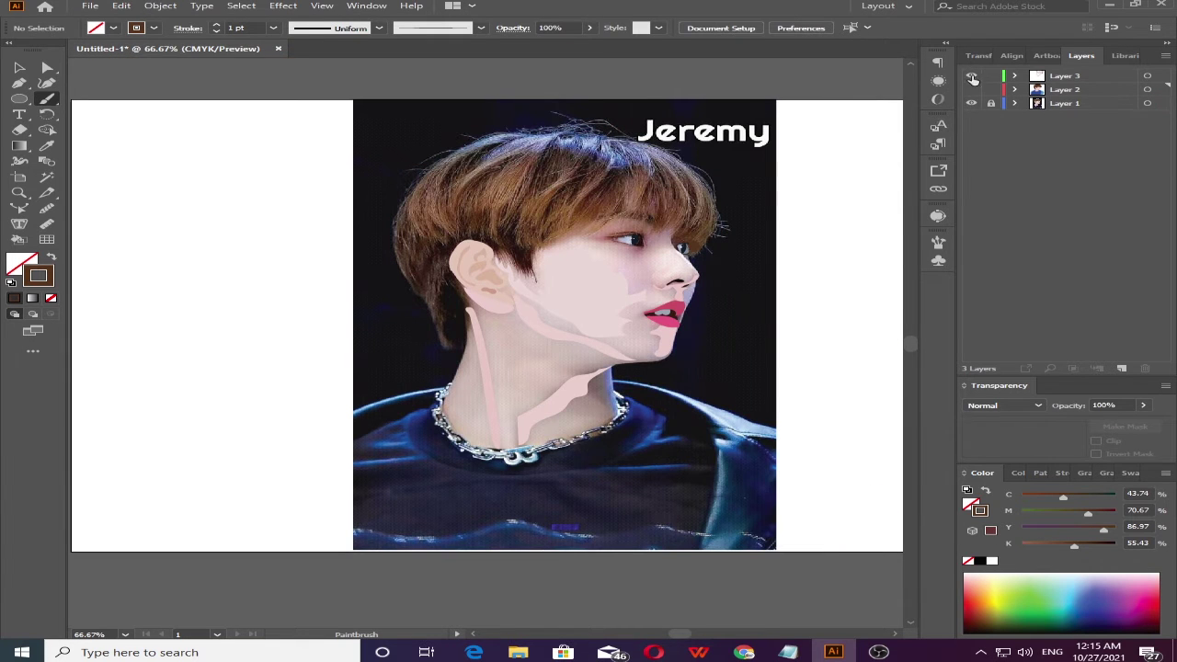
pyautogui.hotkey('ctrl', 'l')
pyautogui.scroll(2, 453, 182)
# - Try tracing hair strokes and an outline path, then delete the unwanted brown path
pyautogui.scroll(1, 402, 171)
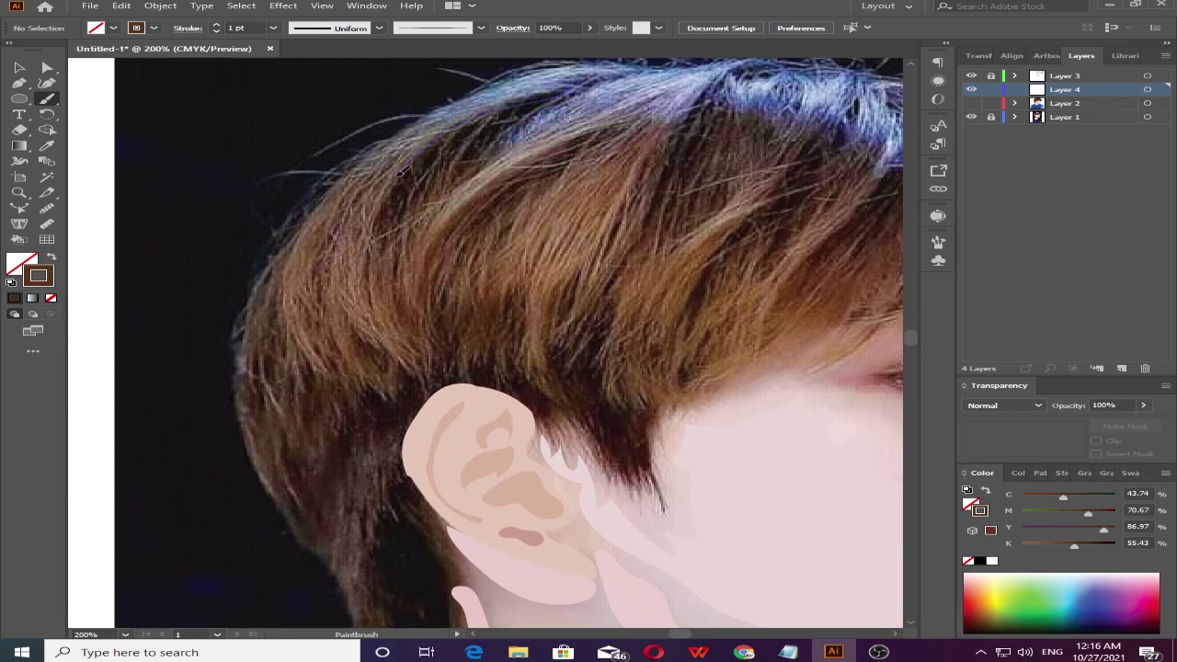
pyautogui.moveTo(504, 162); pyautogui.dragTo(506, 161)
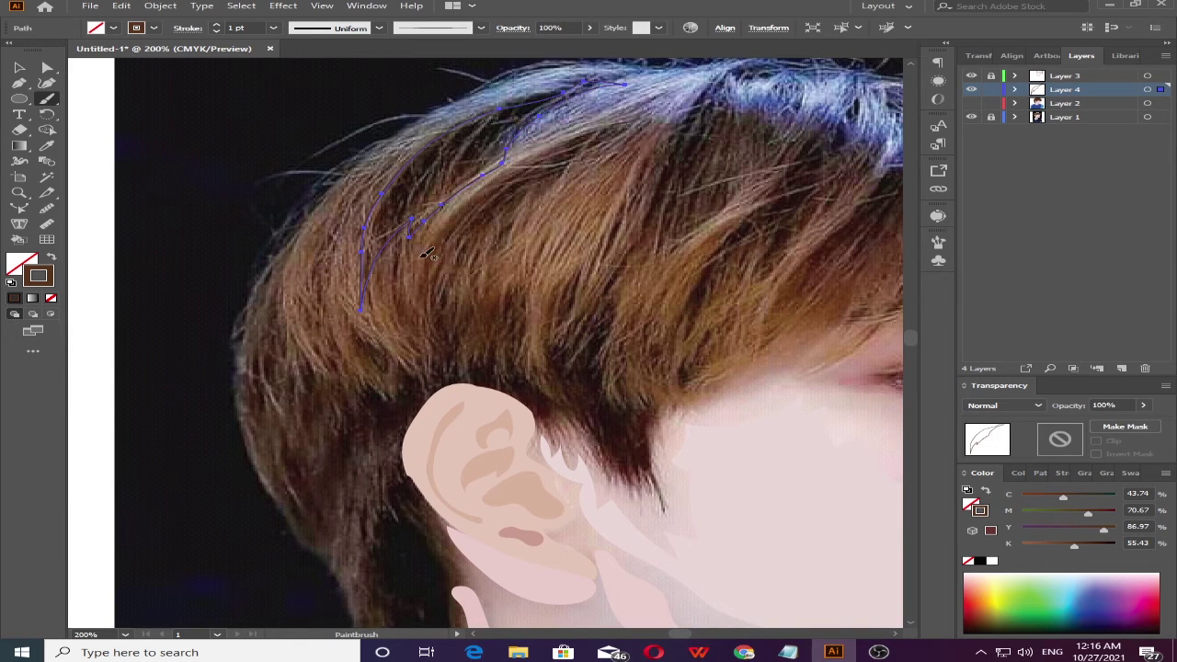
pyautogui.hotkey('ctrl', 'shift', 'a')
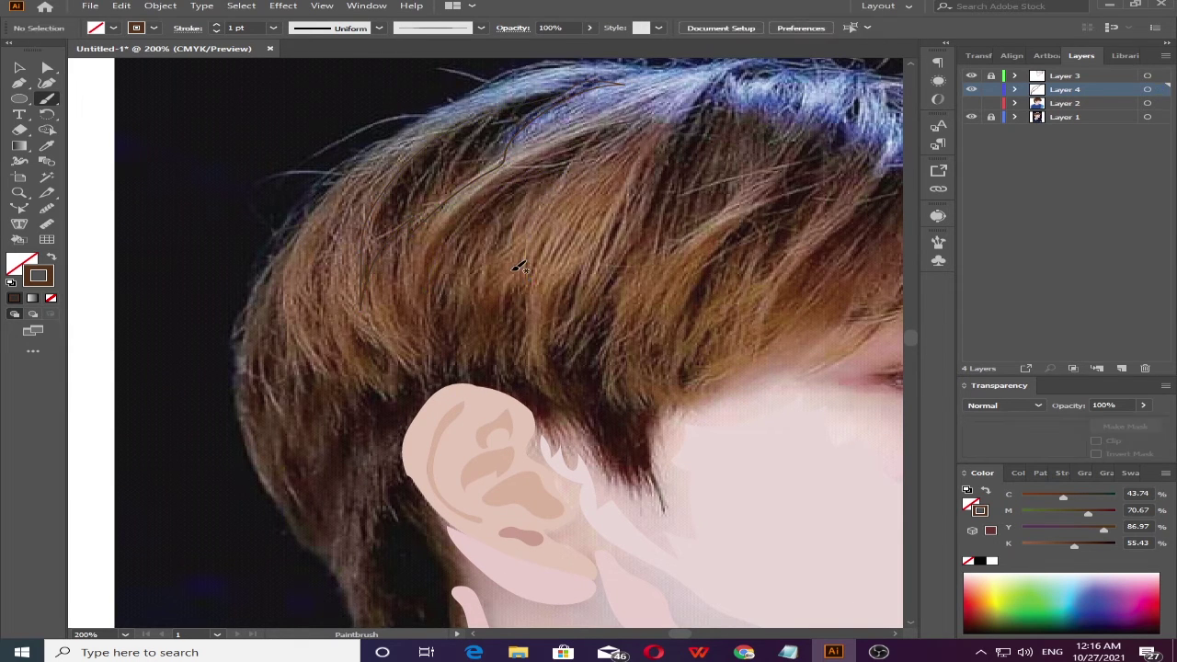
pyautogui.moveTo(460, 213); pyautogui.dragTo(536, 256)
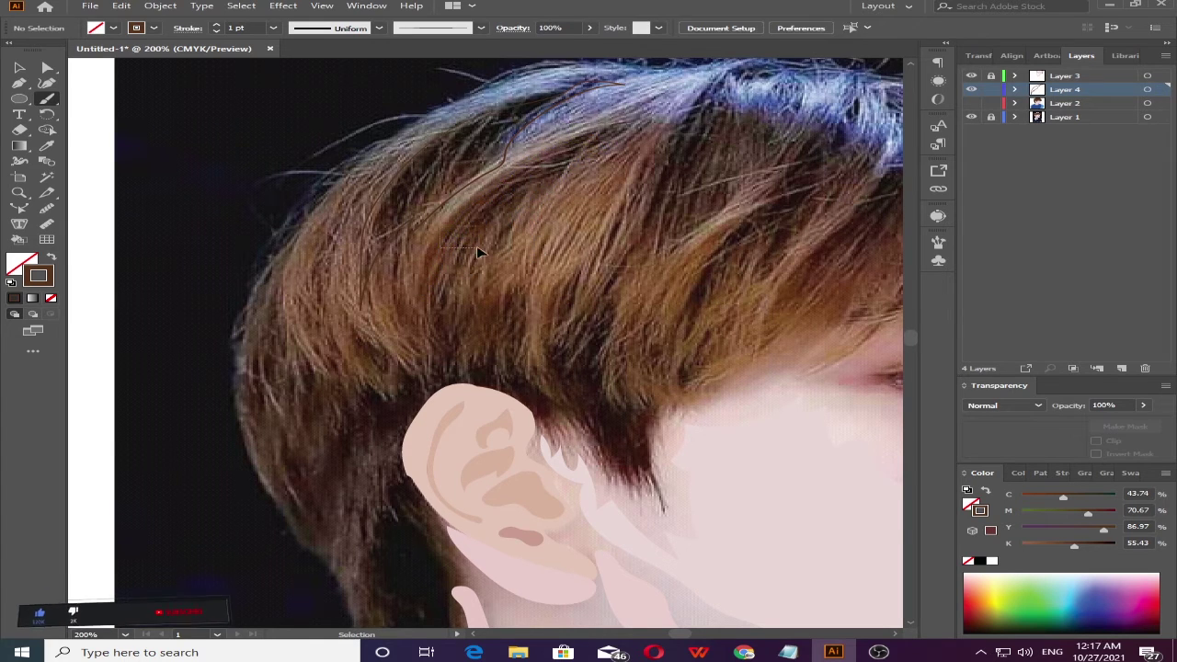
pyautogui.moveTo(361, 309); pyautogui.dragTo(626, 85)
pyautogui.hotkey('shift', 'x')
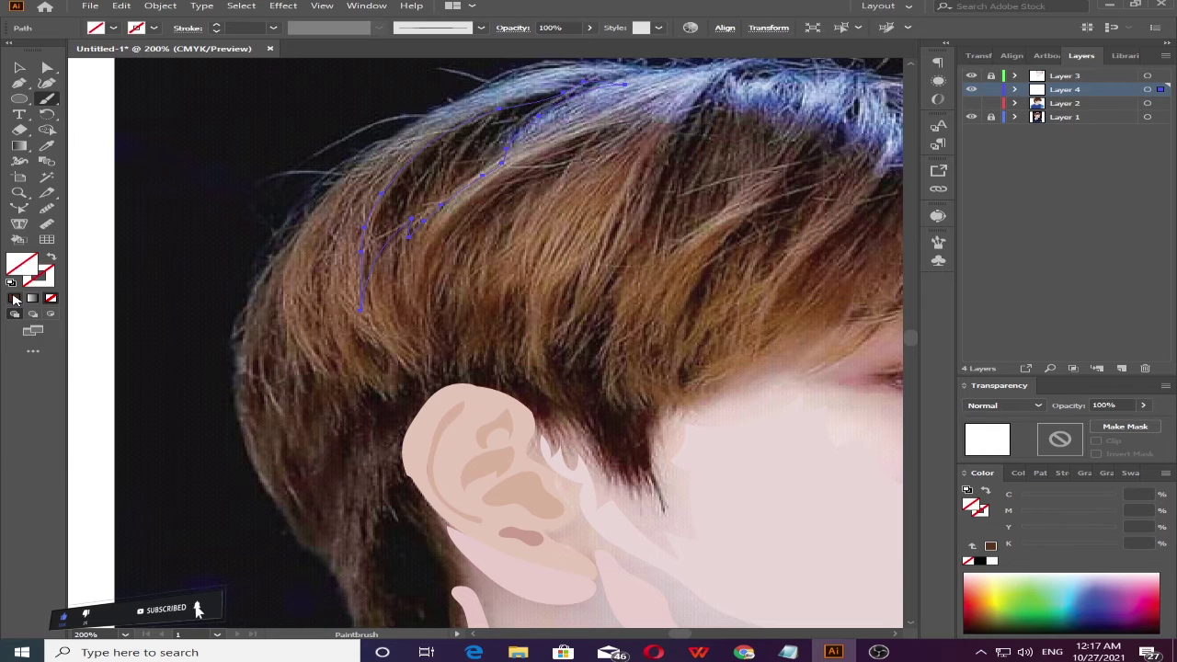
pyautogui.press('Delete')
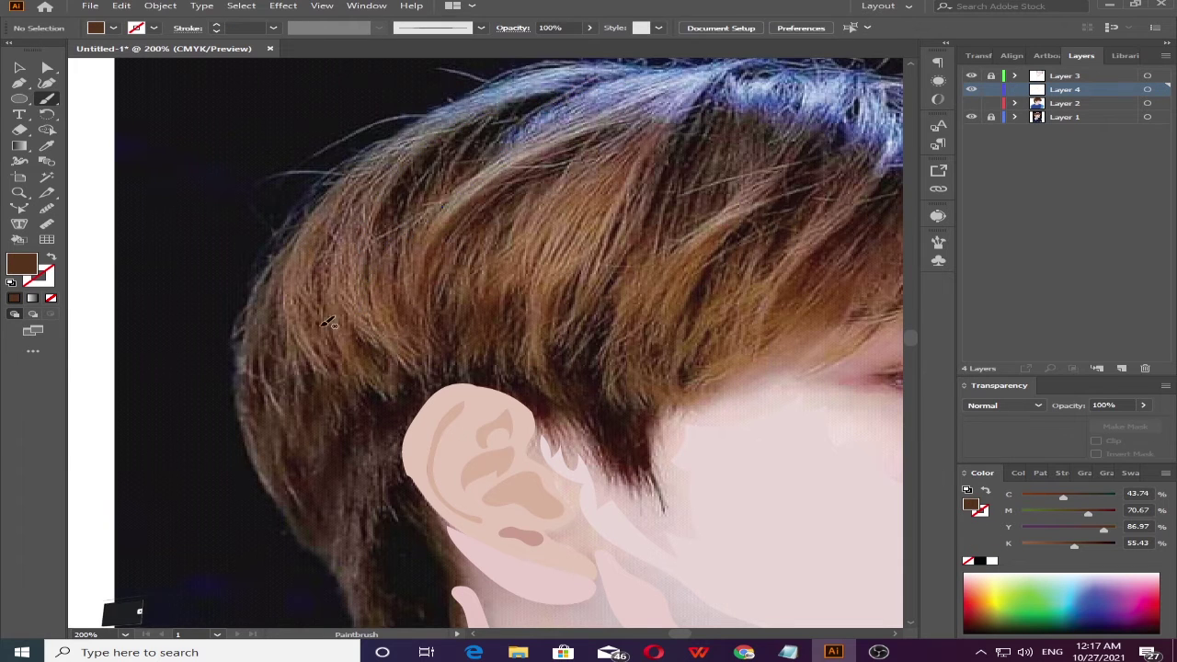
pyautogui.scroll(-3, 289, 263)
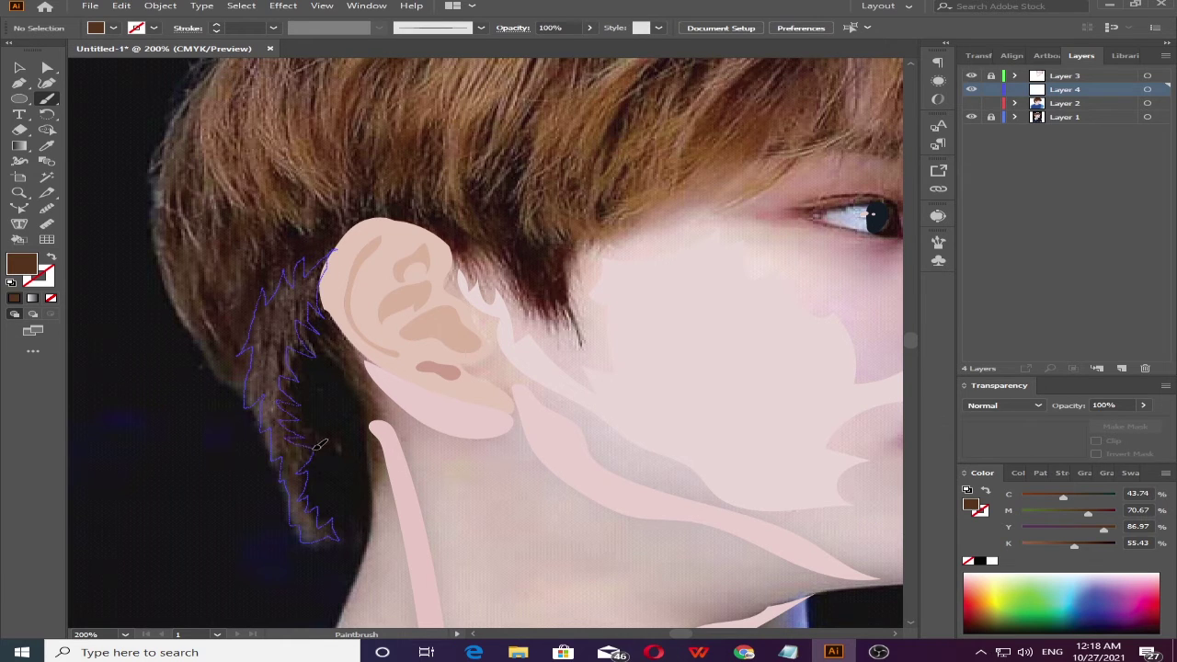
# - Trace the hair section behind the ear and fill it brown
pyautogui.moveTo(320, 445); pyautogui.dragTo(324, 276)
pyautogui.click(39, 275)
pyautogui.press('v')
pyautogui.hotkey('ctrl', 'shift', 'a')
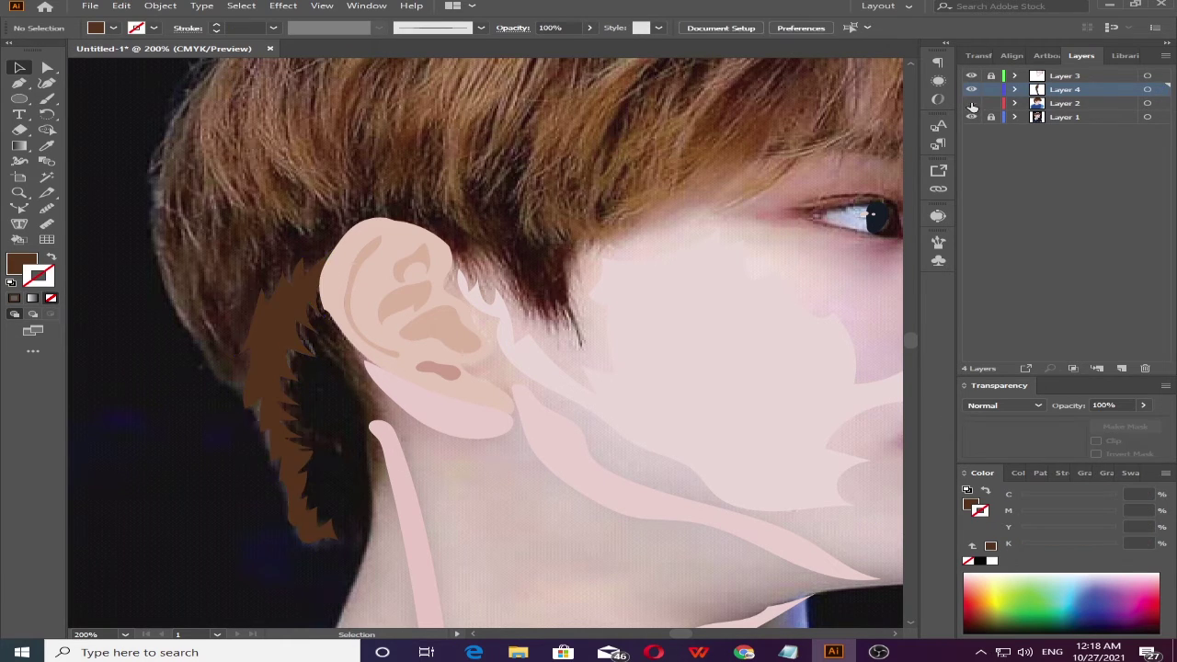
# - Move Layer 4 to the top and recolour the hair shape a muted brown 543F33
pyautogui.click(971, 103)
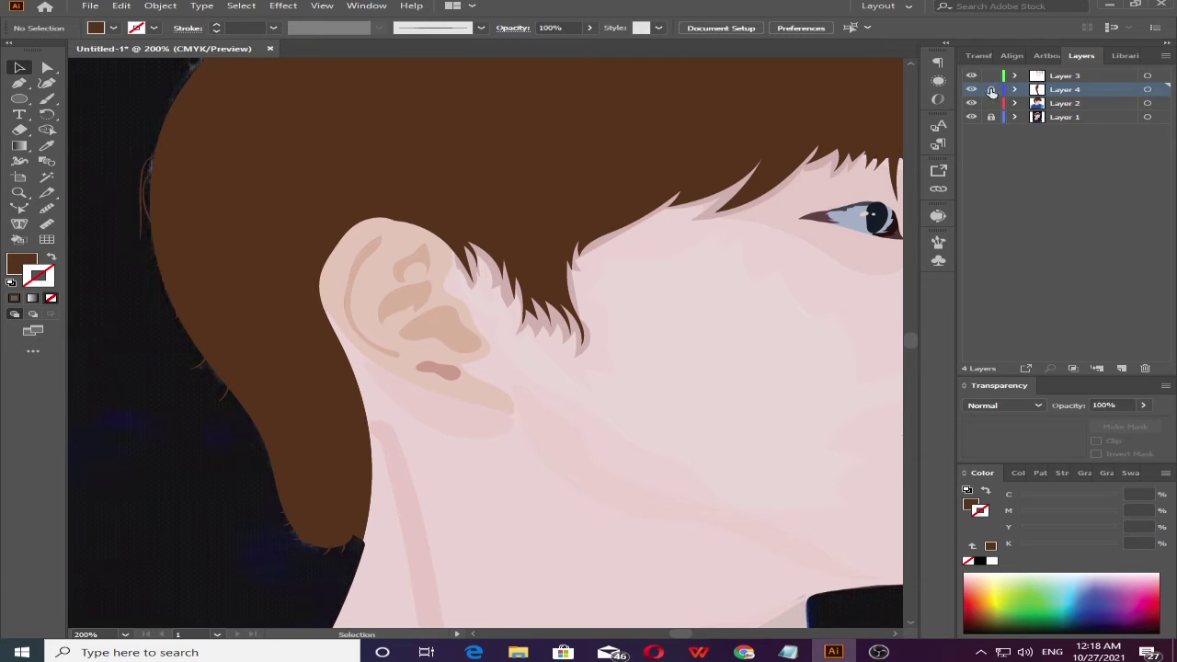
pyautogui.moveTo(1085, 90); pyautogui.dragTo(1085, 72)
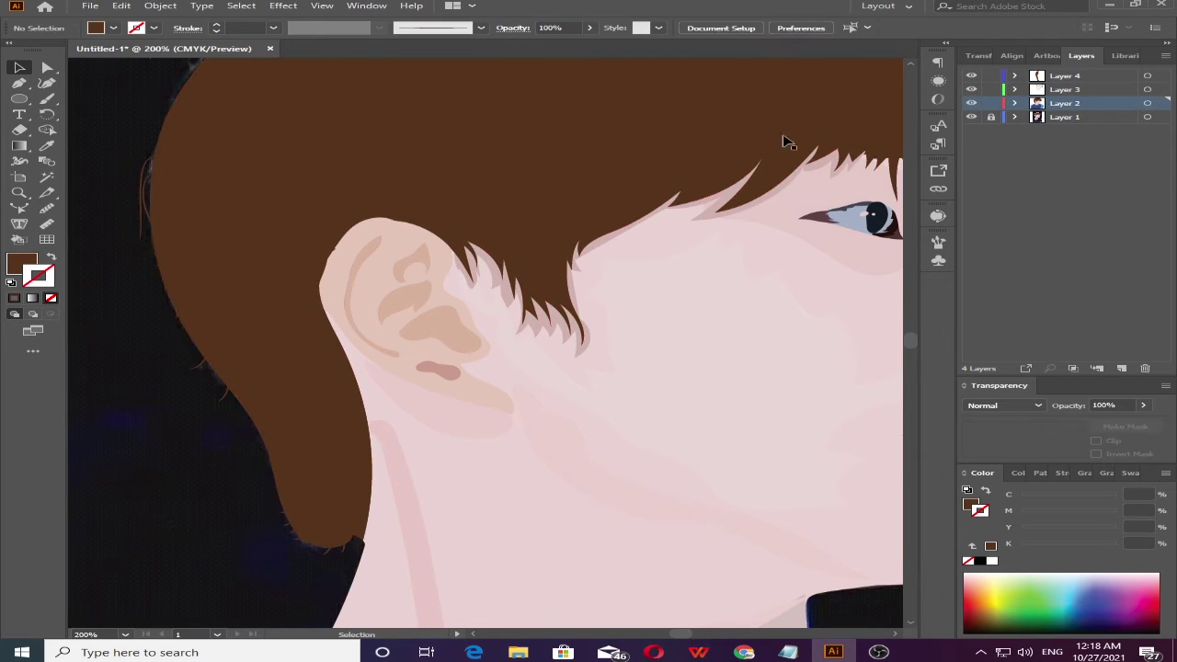
pyautogui.hotkey('ctrl', 'f')
pyautogui.click(47, 145)
pyautogui.doubleClick(21, 264)
pyautogui.moveTo(610, 291); pyautogui.dragTo(611, 342)
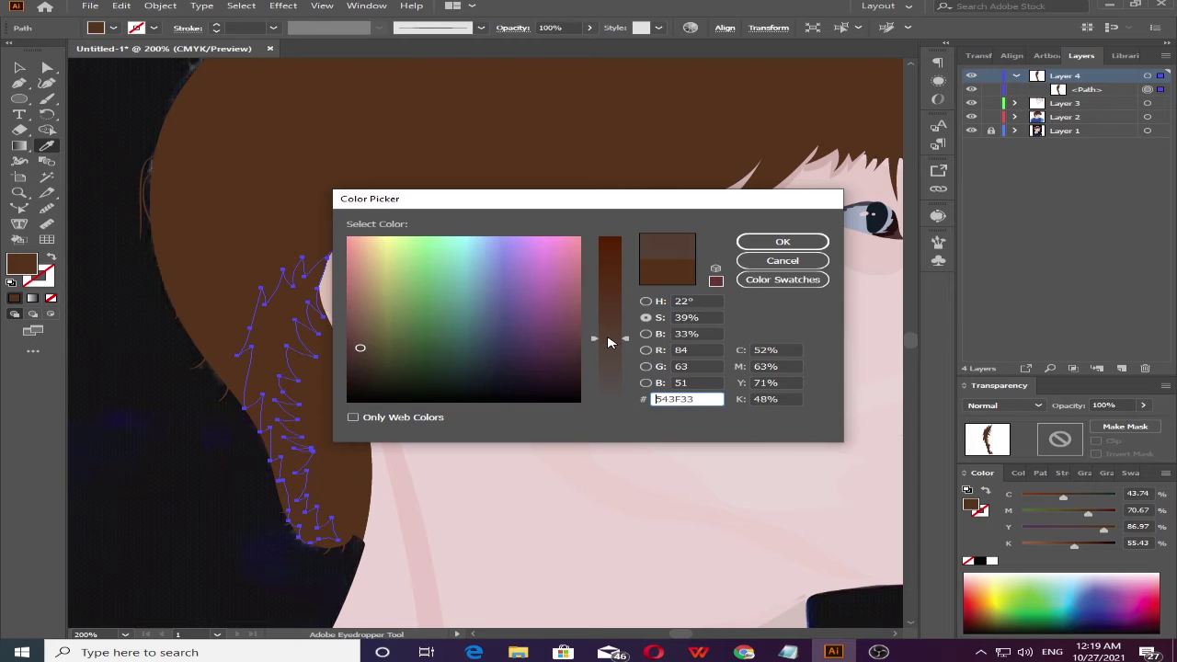
pyautogui.press('Return')
pyautogui.press('v')
pyautogui.click(79, 131)
# - Trace a near-black shadow shape behind the ear and send it behind the lighter hair
pyautogui.click(971, 103)
pyautogui.press('b')
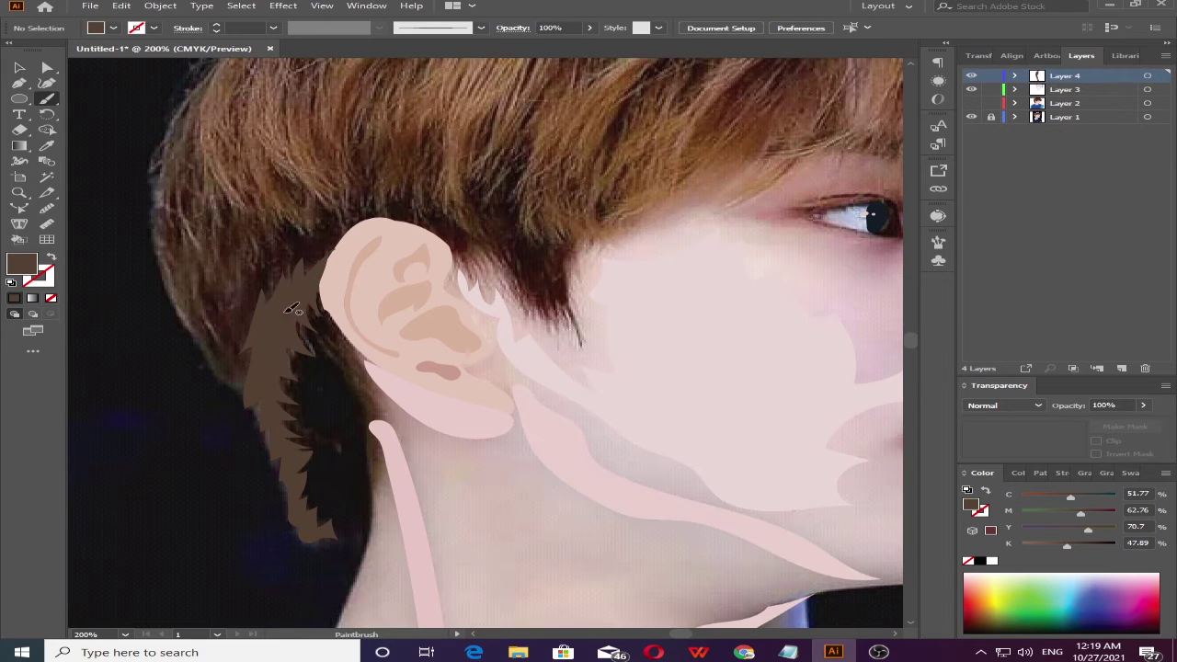
pyautogui.moveTo(366, 487); pyautogui.dragTo(364, 491)
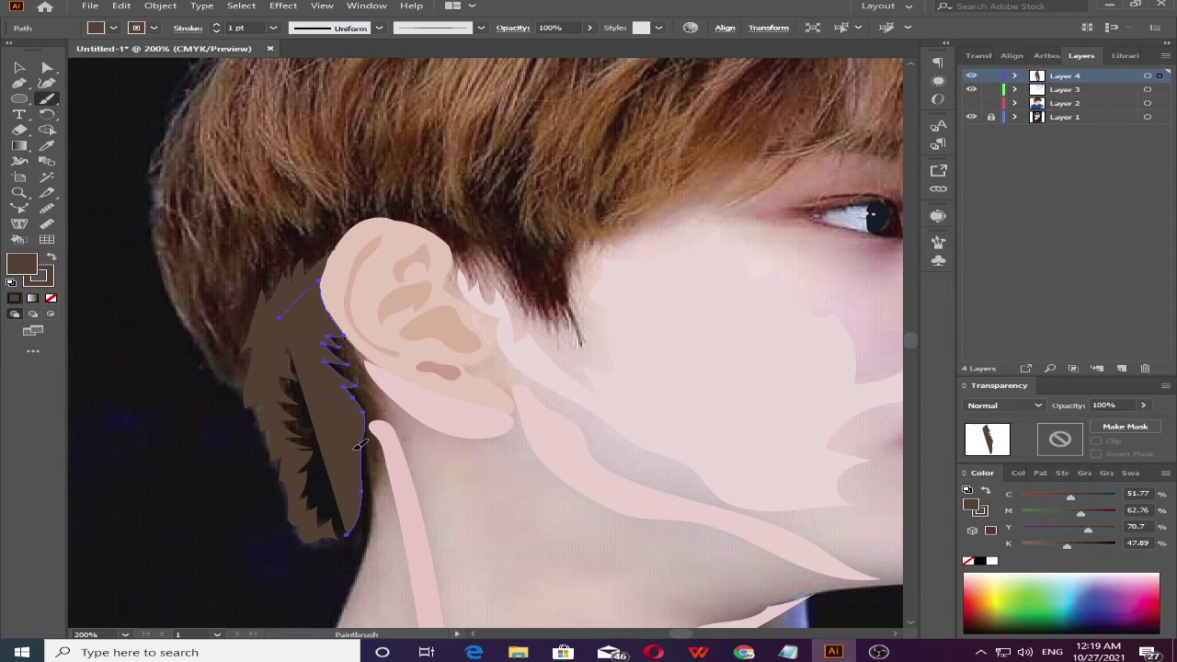
pyautogui.hotkey('ctrl', 'z')
pyautogui.moveTo(320, 294); pyautogui.dragTo(345, 324)
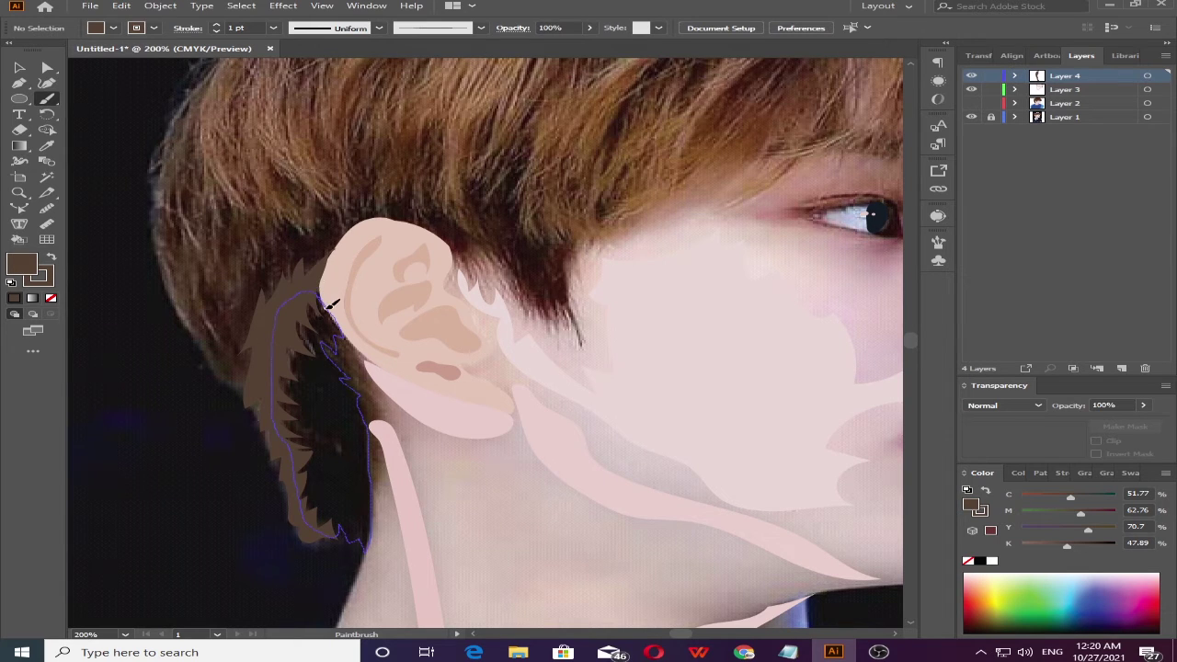
pyautogui.moveTo(331, 303); pyautogui.dragTo(323, 296)
pyautogui.press('v')
pyautogui.doubleClick(22, 264)
pyautogui.click(796, 242)
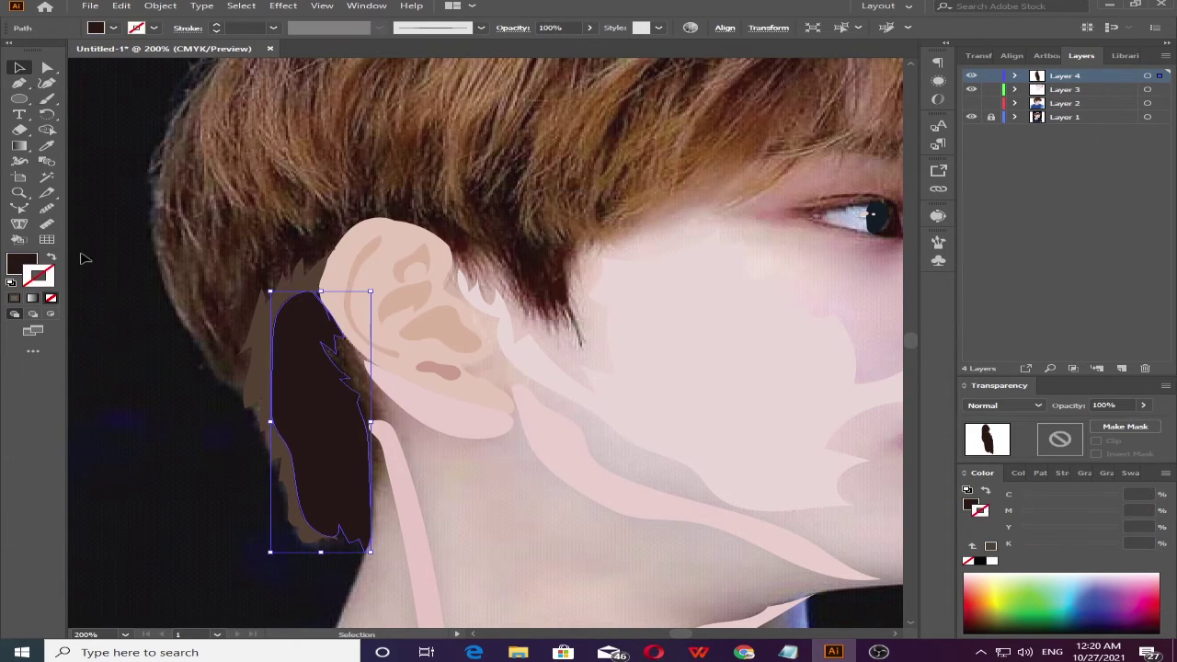
pyautogui.hotkey('ctrl', 'shift', '[')
pyautogui.click(81, 228)
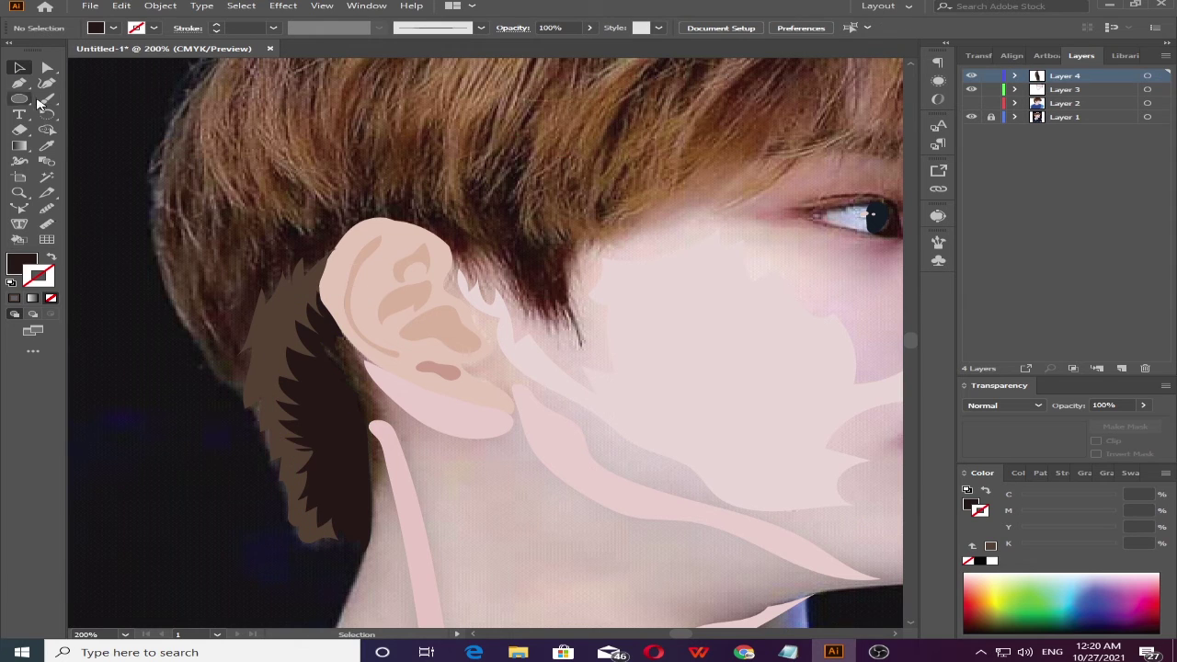
pyautogui.moveTo(39, 104); pyautogui.dragTo(102, 129)
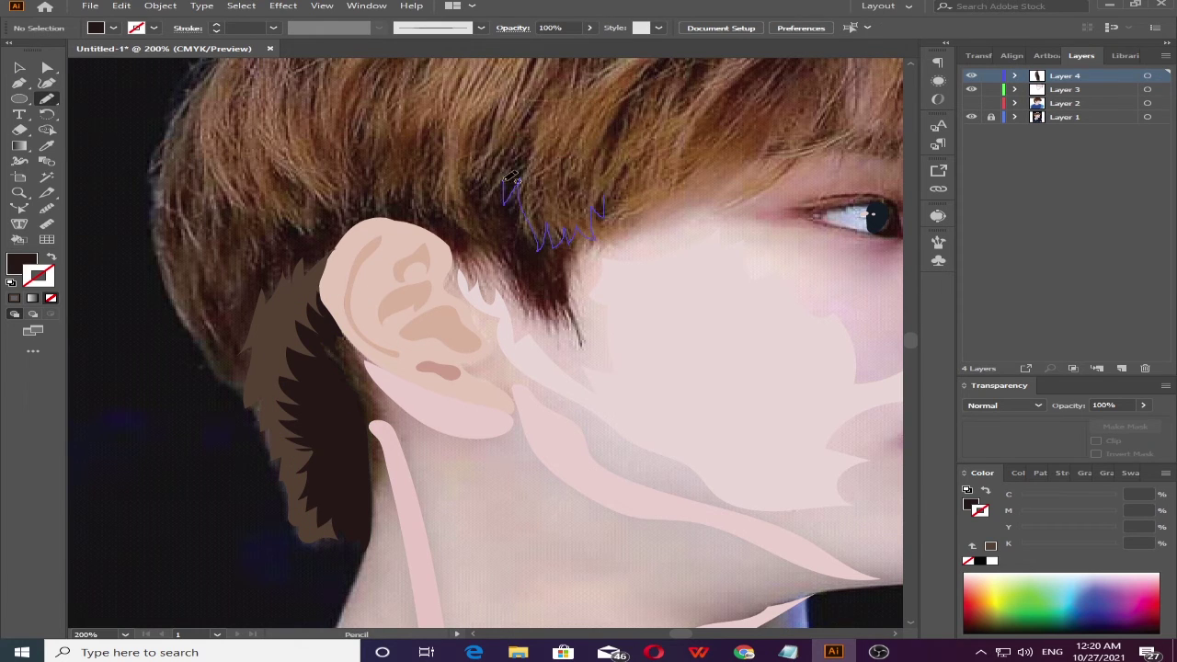
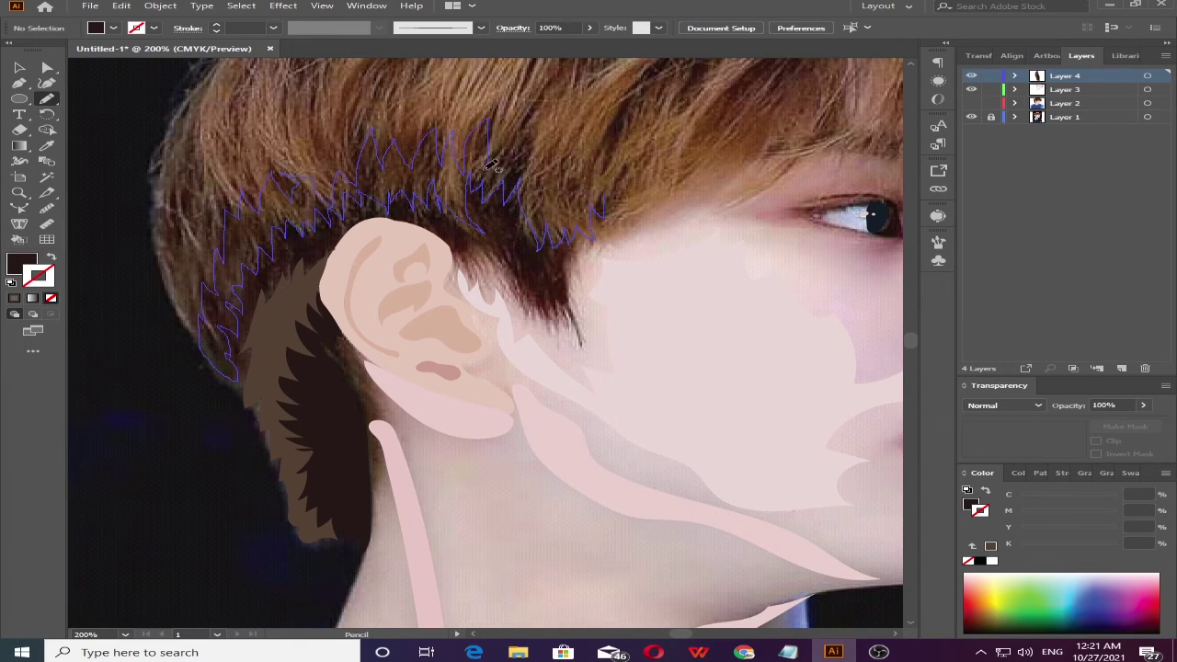
# - Fill the new jagged hair strands above the ear with sampled hair brown, then hide the photo reference
pyautogui.press('i')
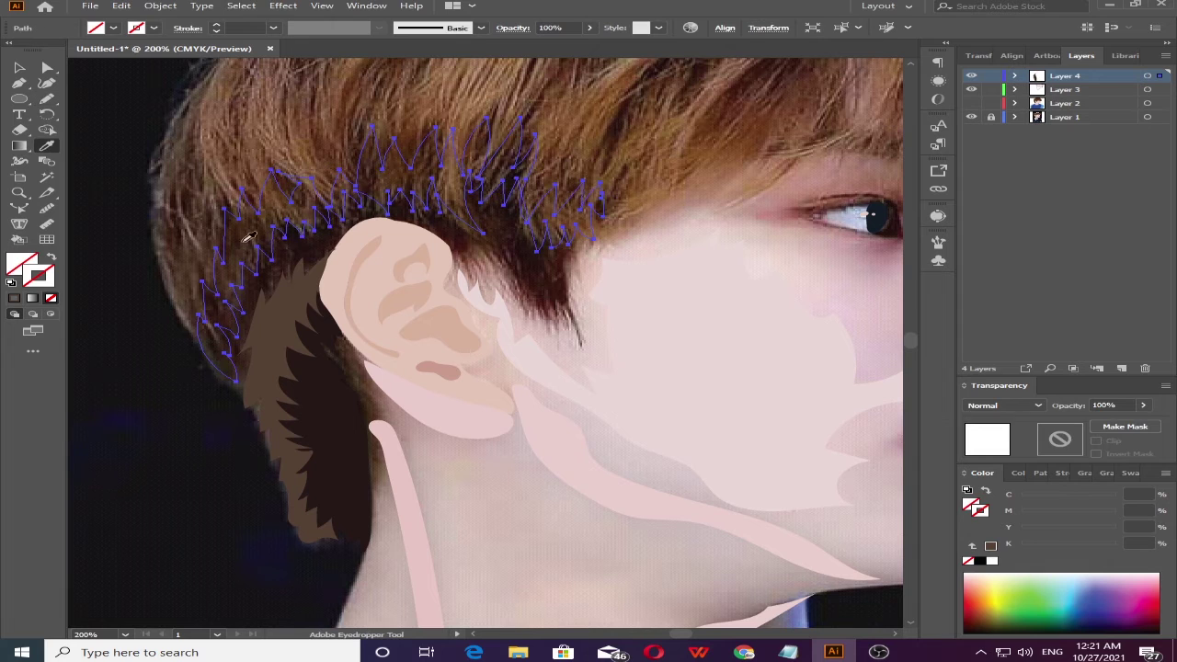
pyautogui.click(276, 395)
pyautogui.press('v')
pyautogui.click(118, 201)
pyautogui.click(971, 103)
# - Recolour the hair piece behind the ear to brown #55321B in the Color Picker
pyautogui.click(281, 340)
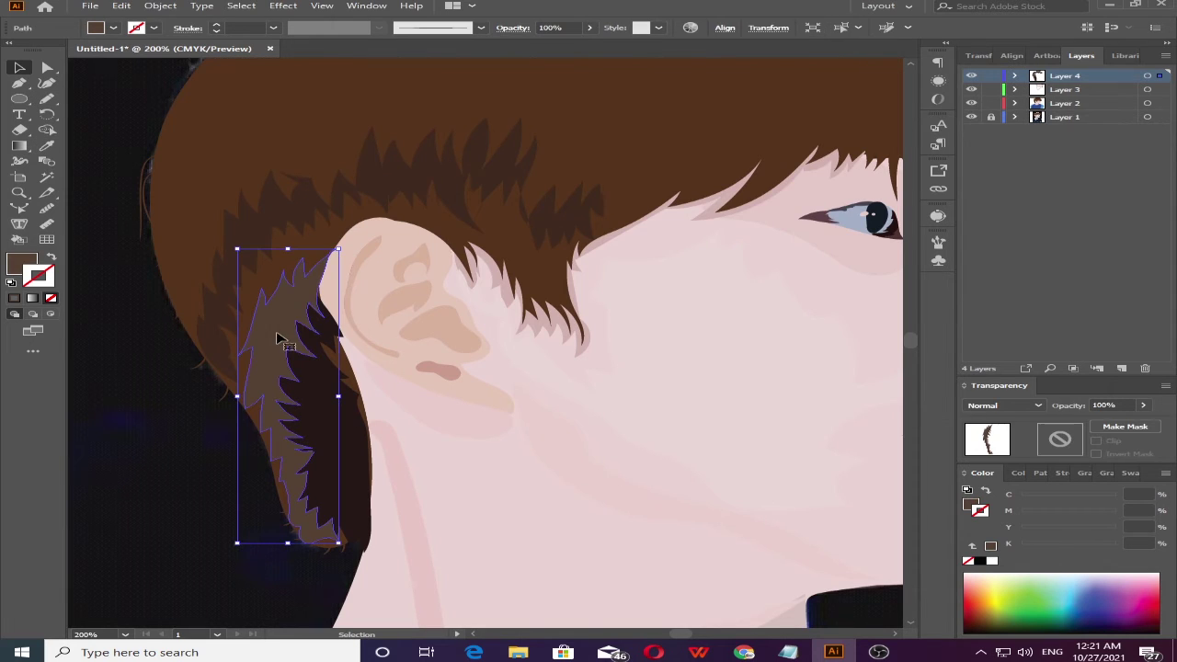
pyautogui.click(20, 214)
pyautogui.doubleClick(22, 265)
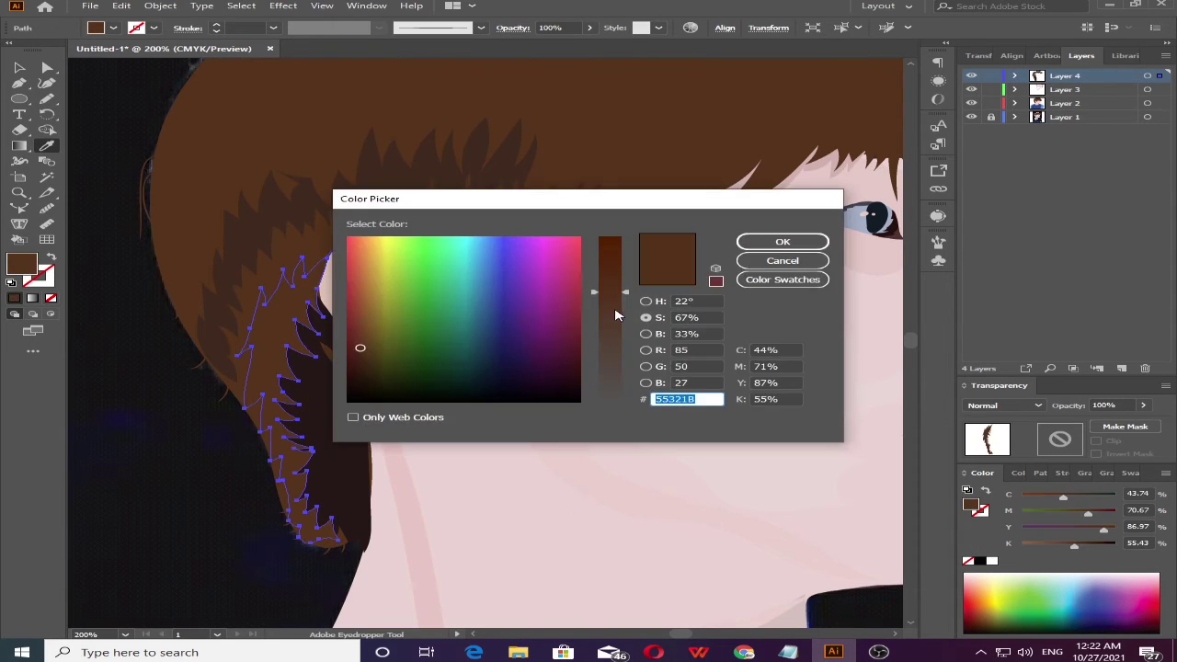
pyautogui.click(754, 242)
pyautogui.click(48, 70)
pyautogui.click(19, 68)
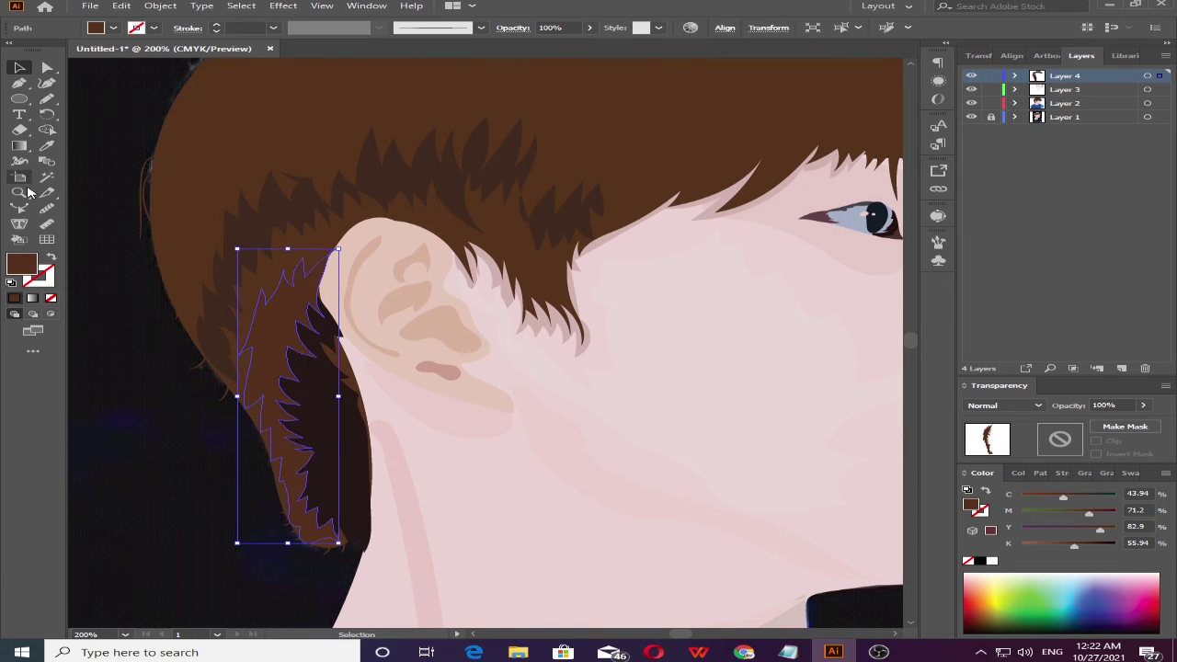
pyautogui.doubleClick(22, 264)
pyautogui.click(783, 242)
pyautogui.click(107, 76)
pyautogui.click(345, 395)
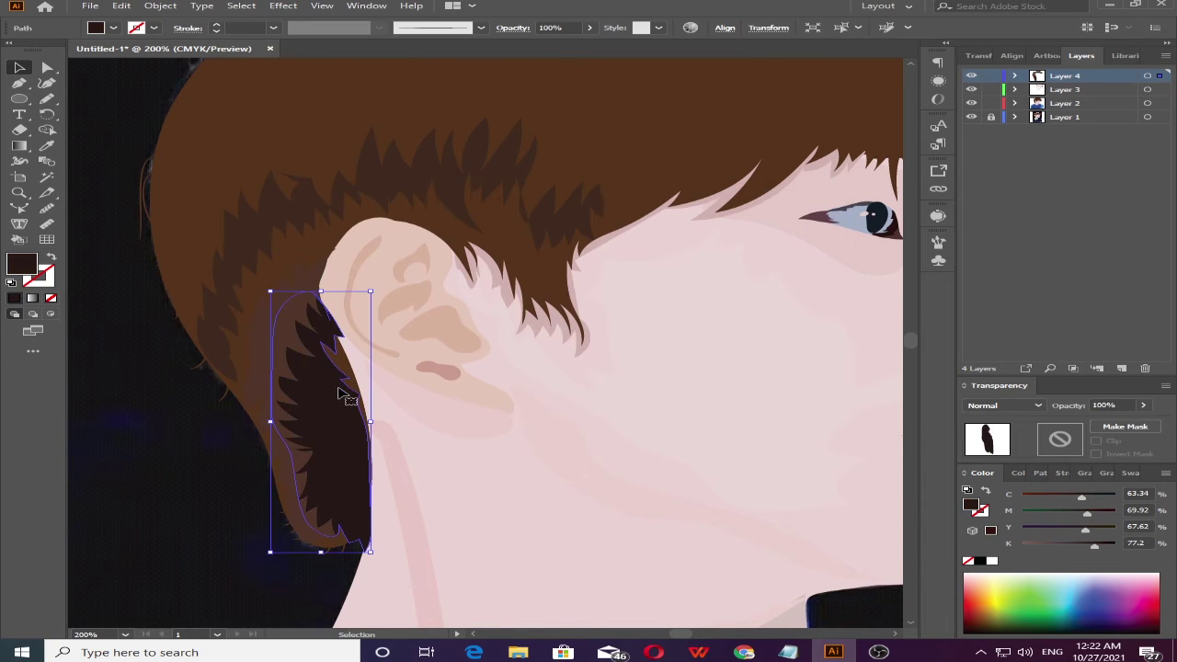
pyautogui.click(145, 331)
# - Paint a first stroke along the ear edge and make the sampled hair brown the stroke colour
pyautogui.press('n')
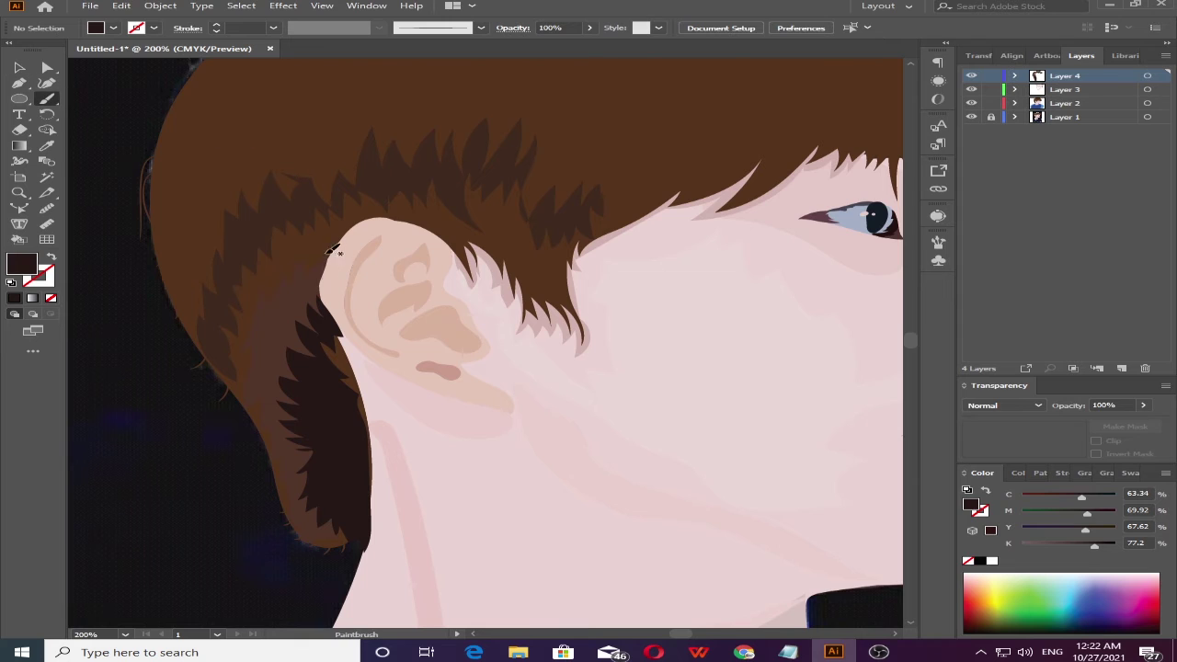
pyautogui.moveTo(337, 249)
pyautogui.mouseDown()
pyautogui.moveTo(317, 299)
pyautogui.moveTo(320, 237)
pyautogui.moveTo(331, 267)
pyautogui.mouseUp()
pyautogui.press('i')
pyautogui.click(194, 192)
pyautogui.hotkey('shift', 'x')
pyautogui.press('b')
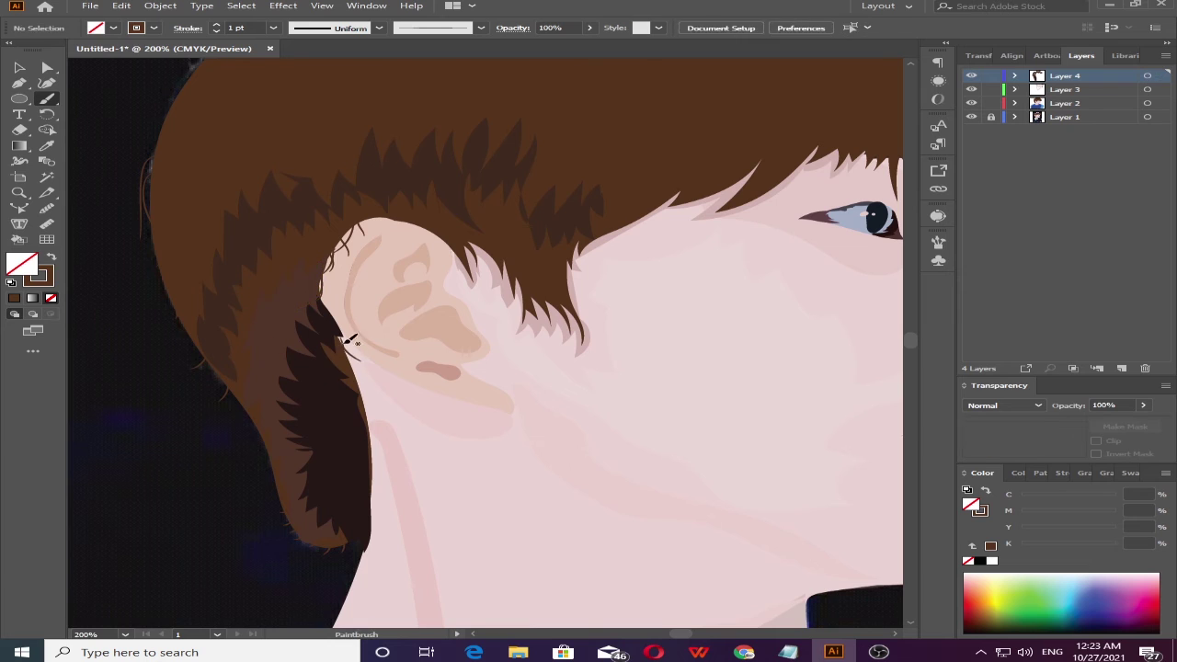
# - Brush thin brown wisps along the ear, its hair edge, the fringe and the bangs
pyautogui.moveTo(341, 349)
pyautogui.mouseDown()
pyautogui.moveTo(356, 354)
pyautogui.moveTo(371, 441)
pyautogui.mouseUp()
pyautogui.moveTo(392, 228); pyautogui.dragTo(344, 235)
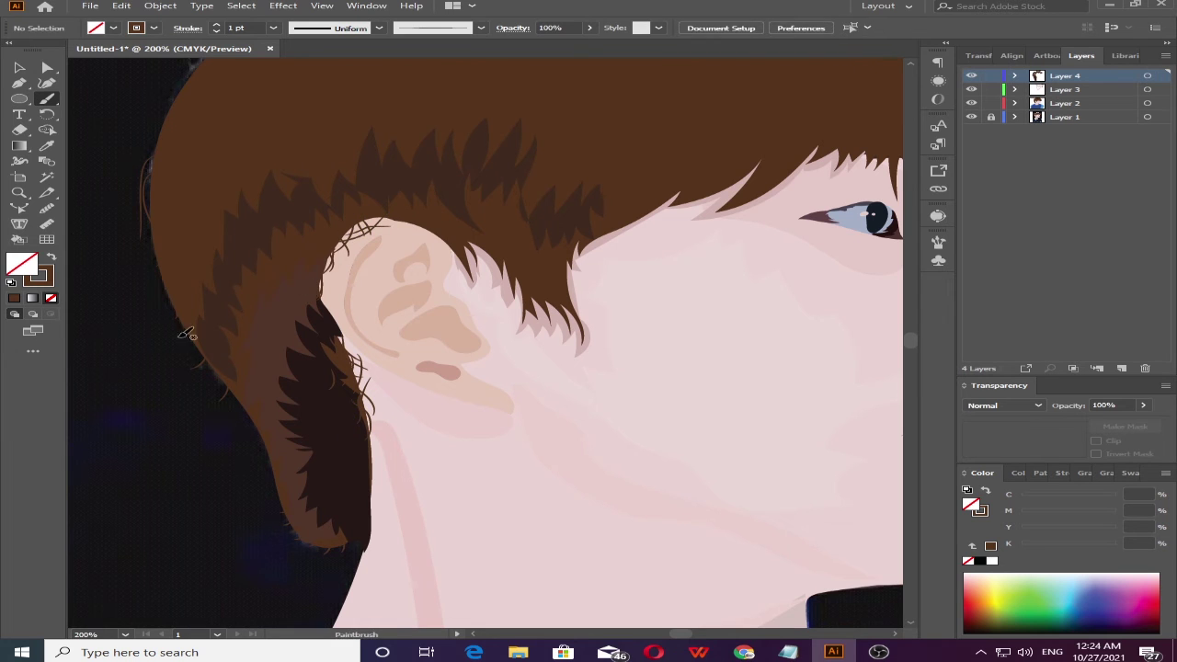
pyautogui.hscroll(5, 460, 276)
pyautogui.moveTo(555, 208)
pyautogui.mouseDown()
pyautogui.moveTo(562, 190)
pyautogui.moveTo(505, 226)
pyautogui.mouseUp()
pyautogui.moveTo(685, 143); pyautogui.dragTo(664, 184)
pyautogui.moveTo(727, 140); pyautogui.dragTo(697, 179)
pyautogui.hotkey('ctrl', 'shift', 'a')
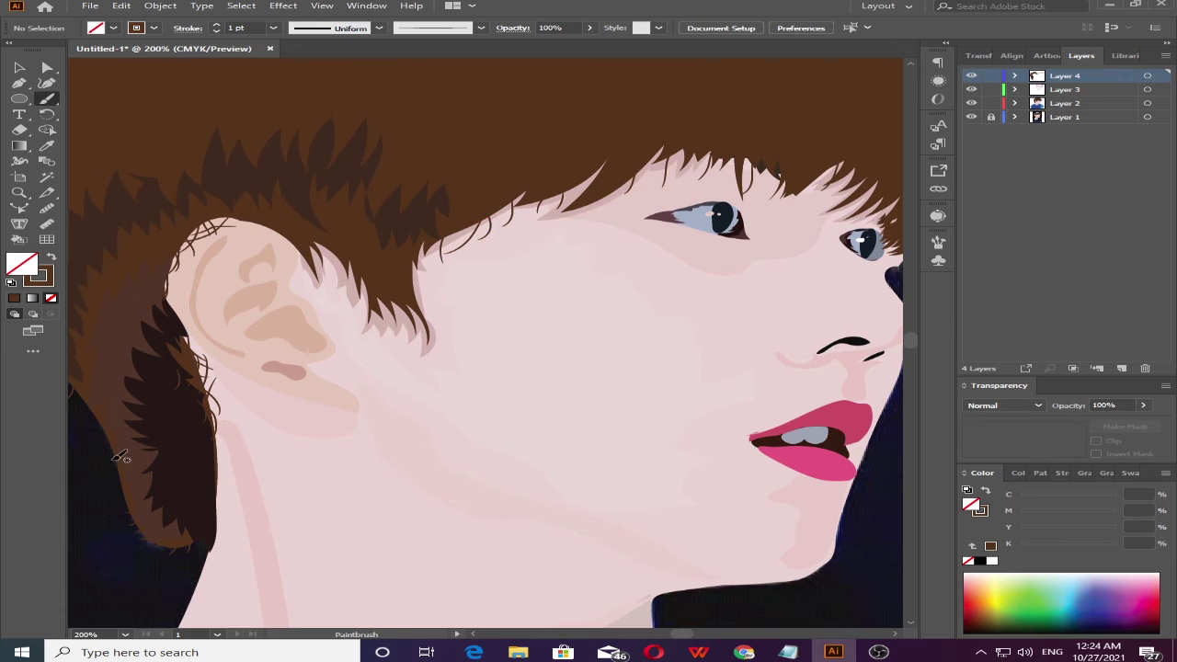
pyautogui.hotkey('ctrl', '-')
pyautogui.hotkey('ctrl', '-')
pyautogui.hotkey('ctrl', '+')
pyautogui.hotkey('ctrl', '+')
# - Show the photo reference and fill a new pencil hair path with sampled brown
pyautogui.scroll(-2, 252, 218)
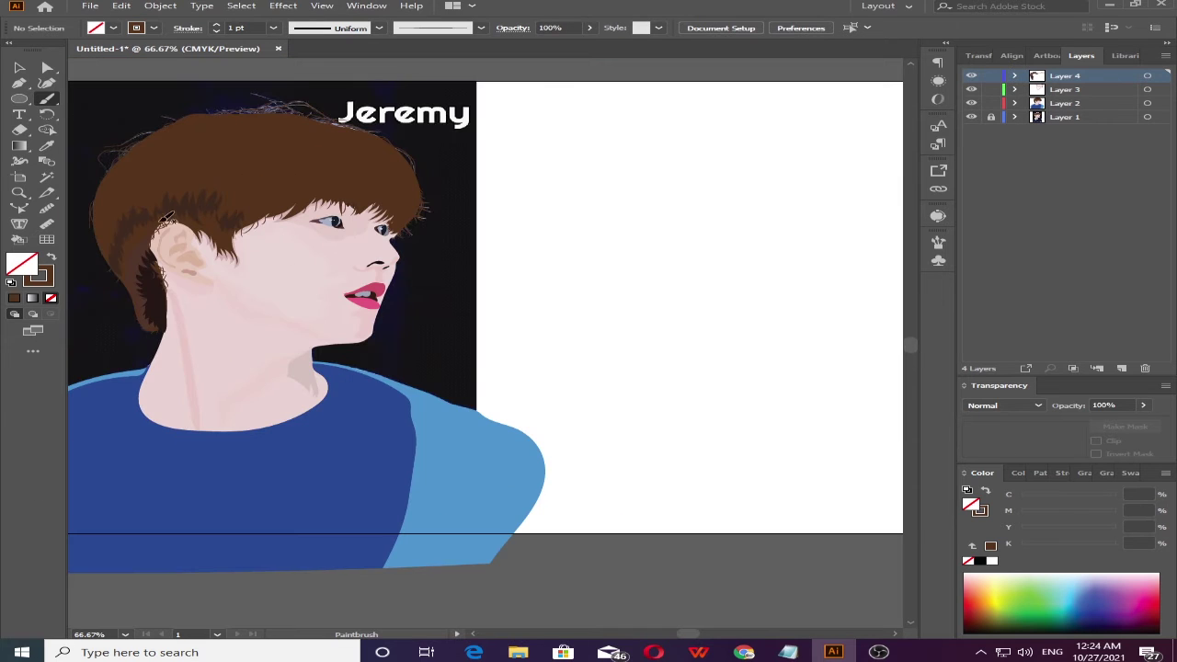
pyautogui.click(971, 103)
pyautogui.click(132, 126)
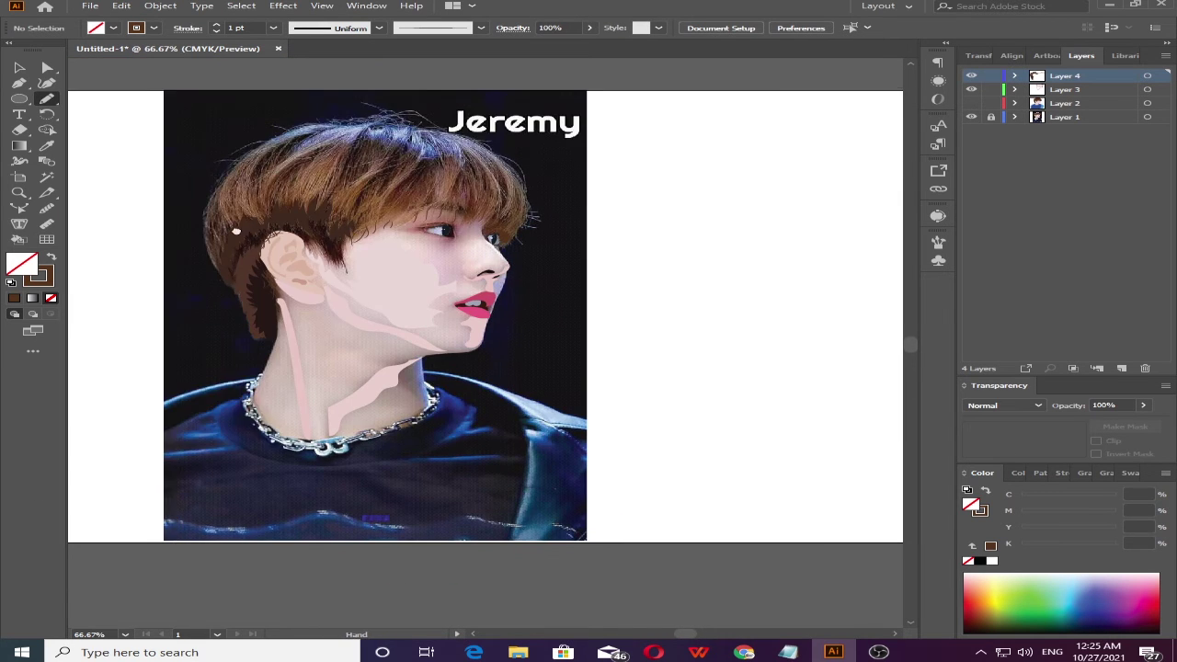
pyautogui.scroll(2, 532, 99)
pyautogui.scroll(1, 529, 98)
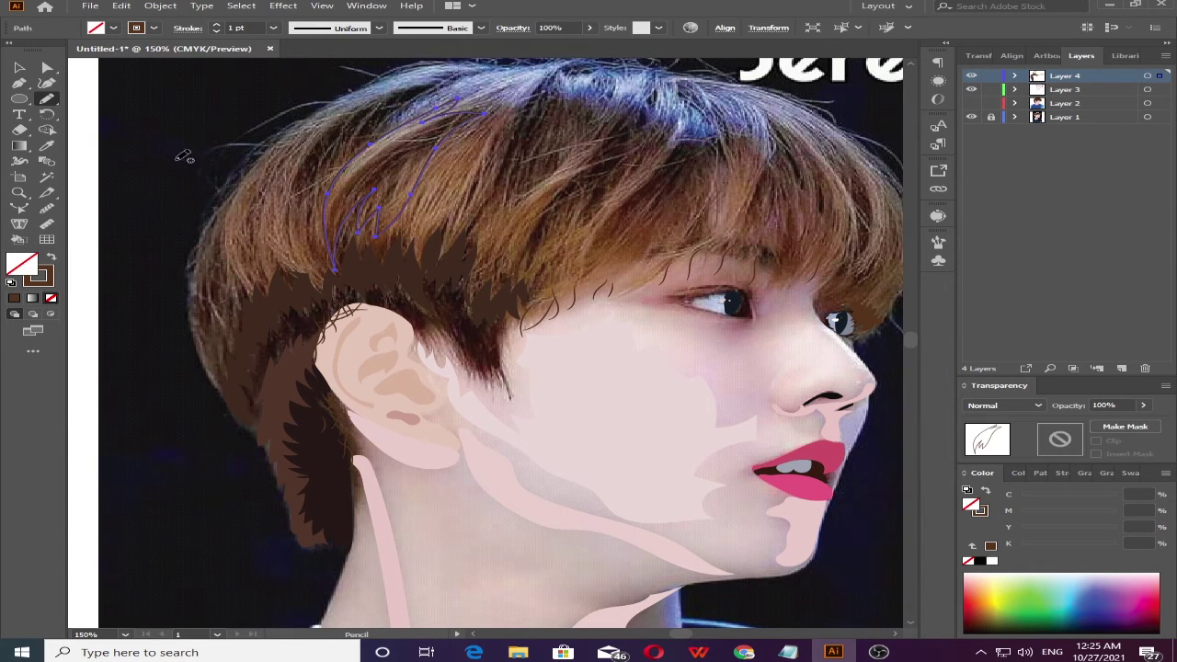
pyautogui.click(47, 145)
pyautogui.click(395, 243)
pyautogui.press('v')
pyautogui.press('n')
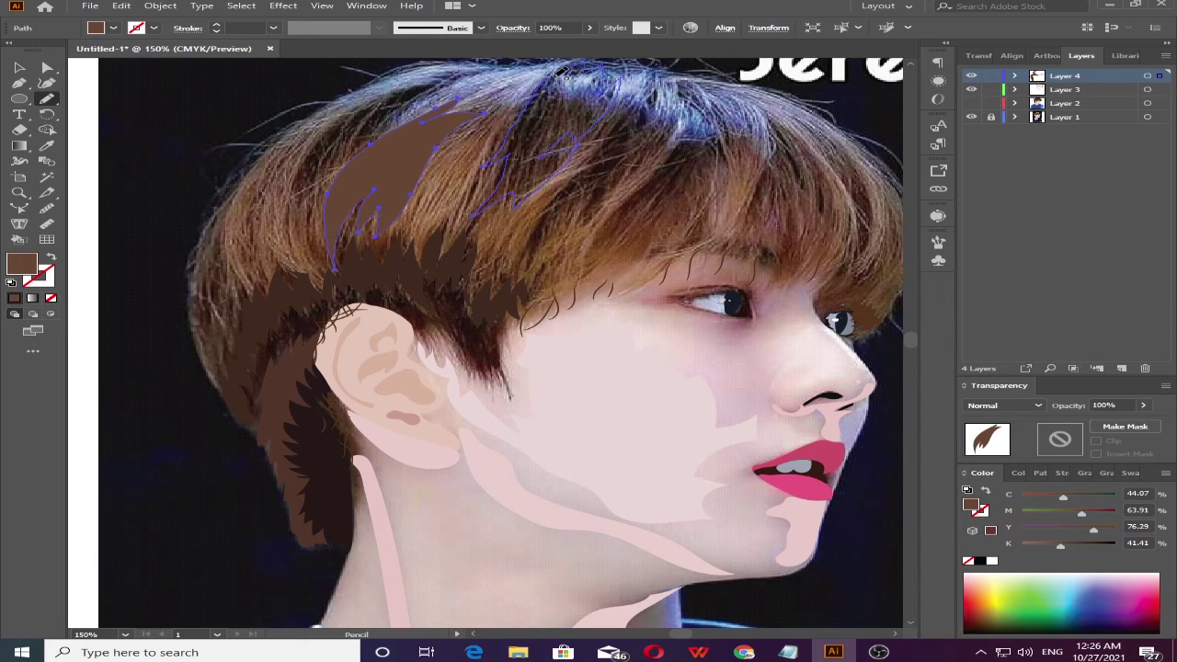
# - Draw a hair shape at the crown and fill it near-black
pyautogui.moveTo(562, 72); pyautogui.dragTo(588, 76)
pyautogui.press('i')
pyautogui.click(414, 266)
pyautogui.press('v')
pyautogui.hotkey('ctrl', 'shift', 'a')
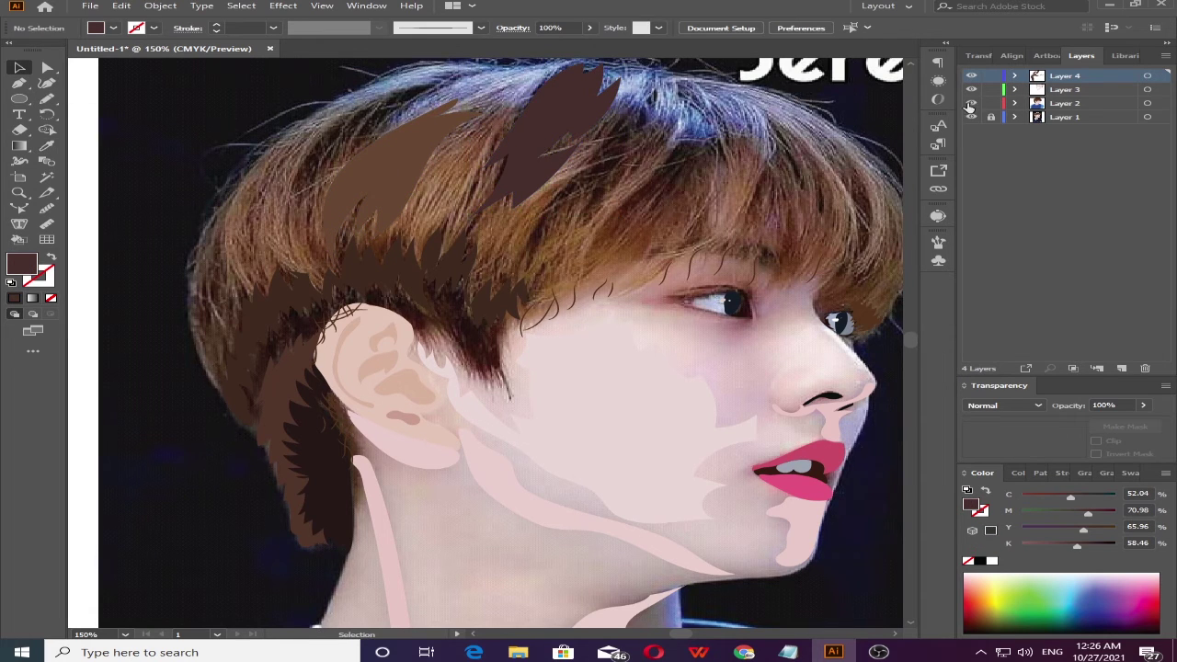
pyautogui.click(543, 119)
pyautogui.press('i')
pyautogui.click(138, 117)
pyautogui.hotkey('ctrl', 'shift', 'a')
pyautogui.press('n')
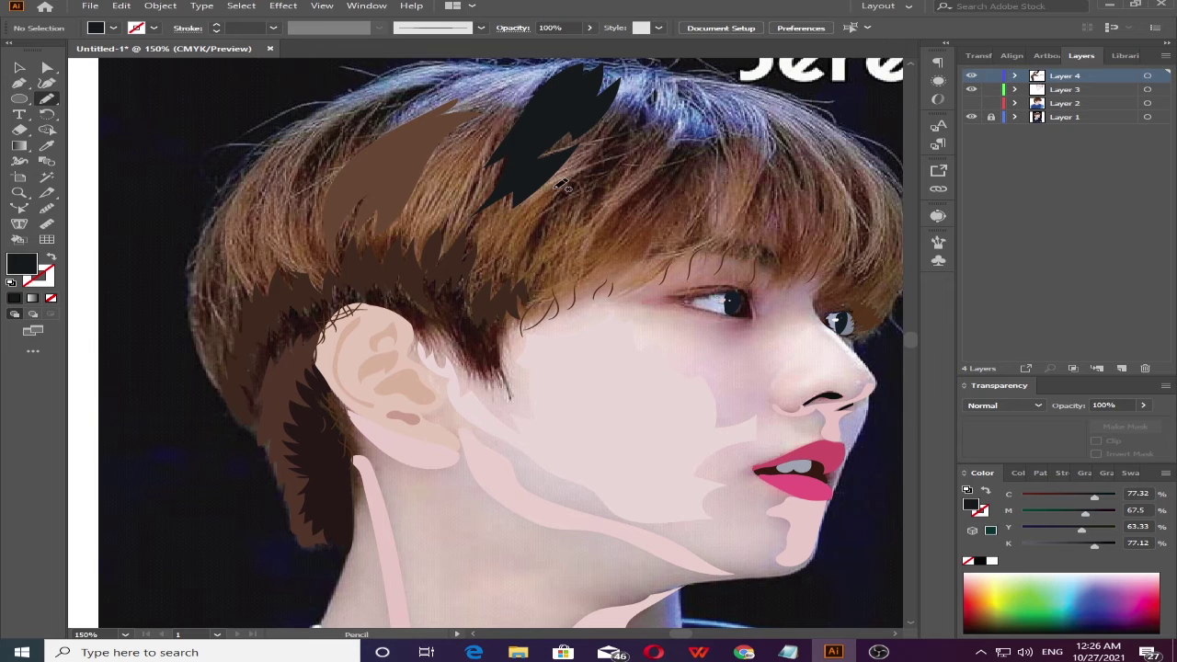
# - Draw two strands beside the dark crown shape, filling them dark brown and dark maroon
pyautogui.moveTo(539, 257); pyautogui.dragTo(513, 267)
pyautogui.press('i')
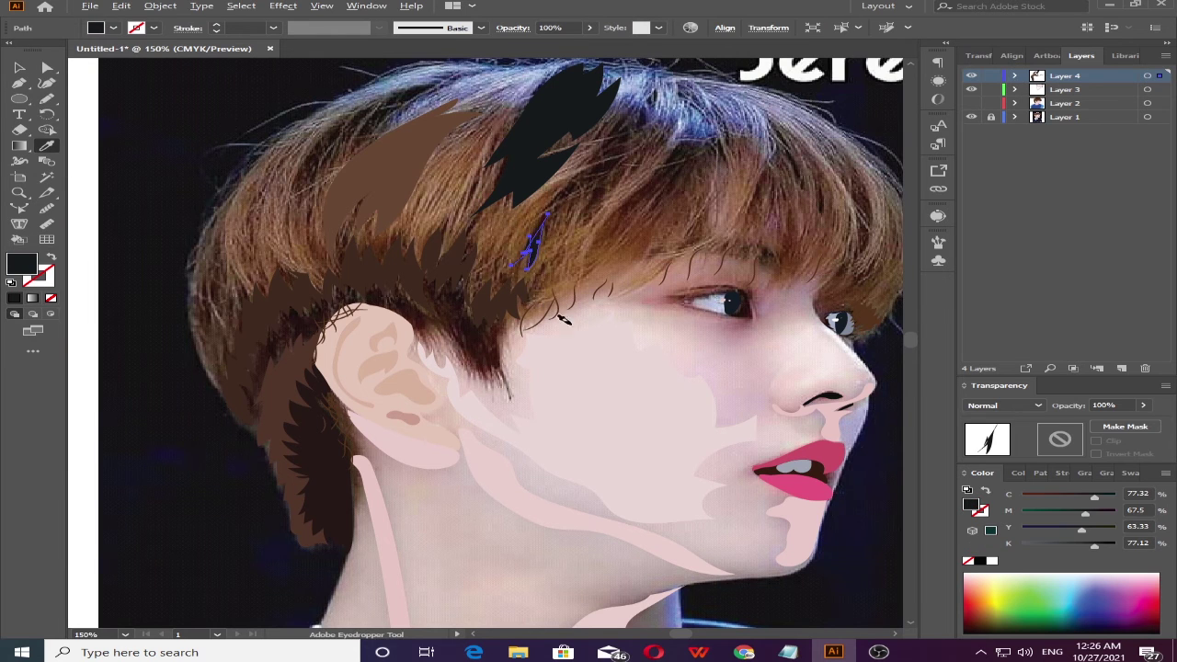
pyautogui.scroll(1, 650, 101)
pyautogui.click(604, 170)
pyautogui.click(47, 98)
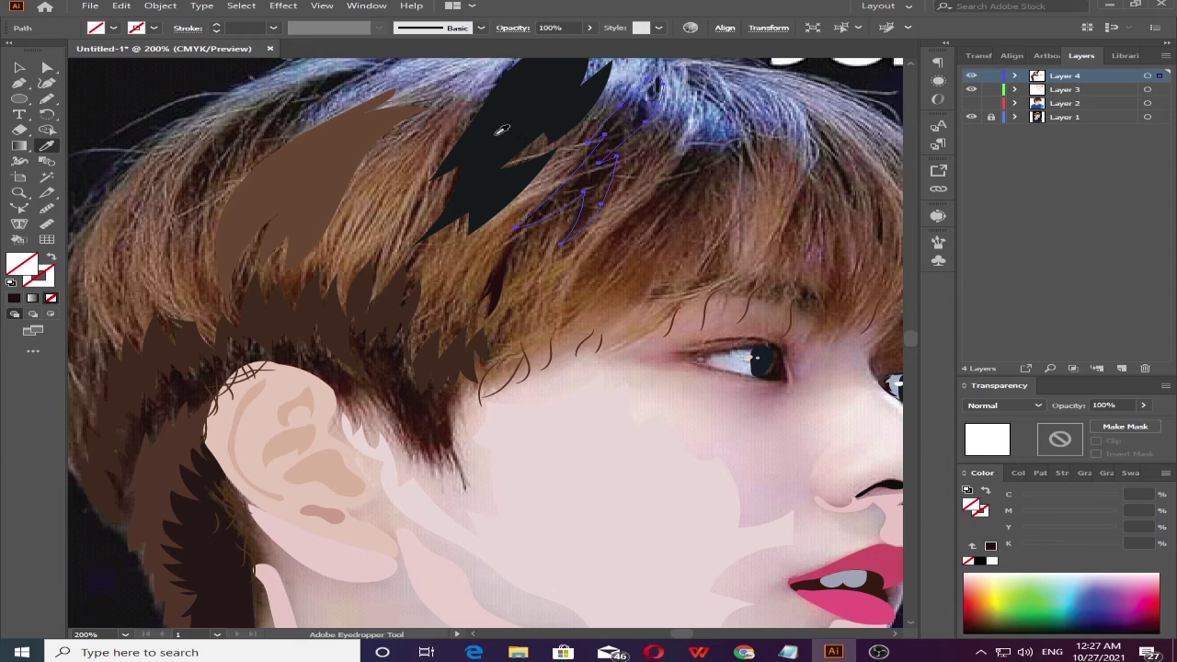
pyautogui.moveTo(650, 78); pyautogui.dragTo(660, 82)
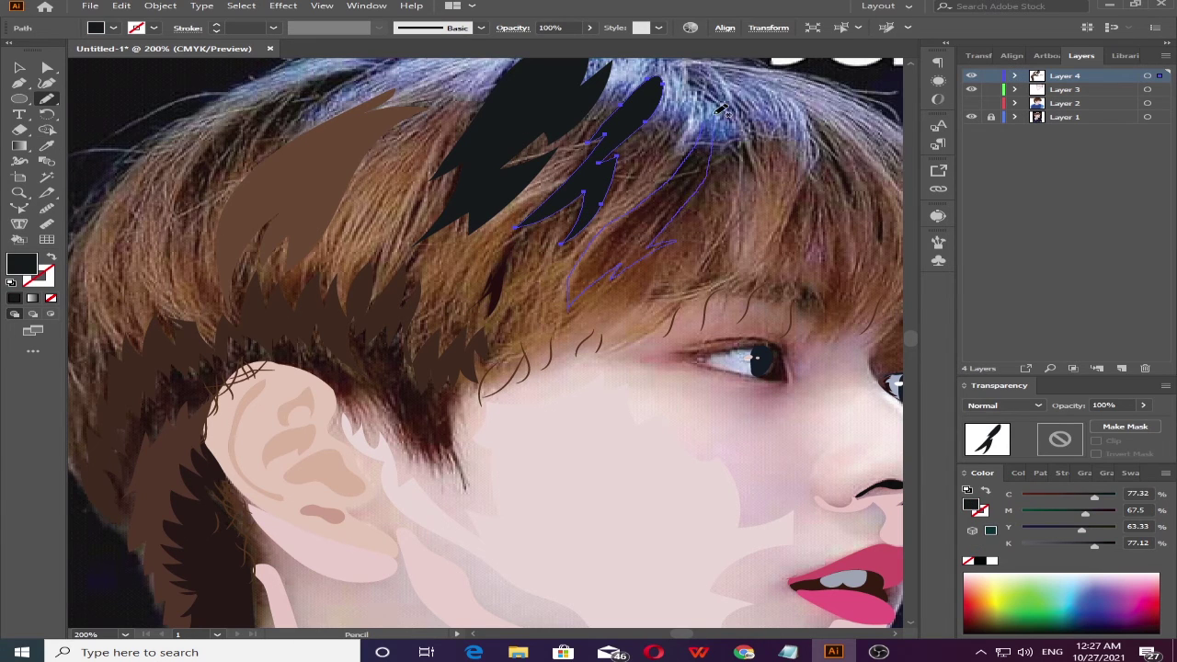
pyautogui.press('i')
pyautogui.click(533, 242)
pyautogui.press('n')
# - Draw a near-black strand along the left edge of the hair
pyautogui.moveTo(353, 120); pyautogui.dragTo(394, 189)
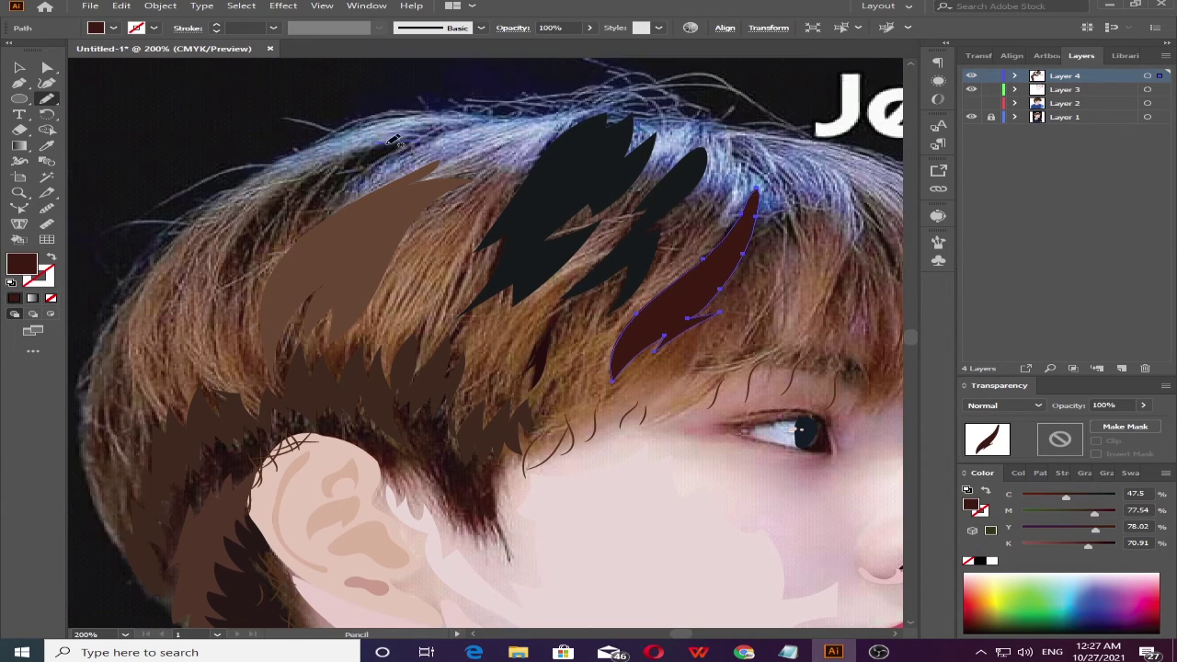
pyautogui.moveTo(405, 146); pyautogui.dragTo(423, 140)
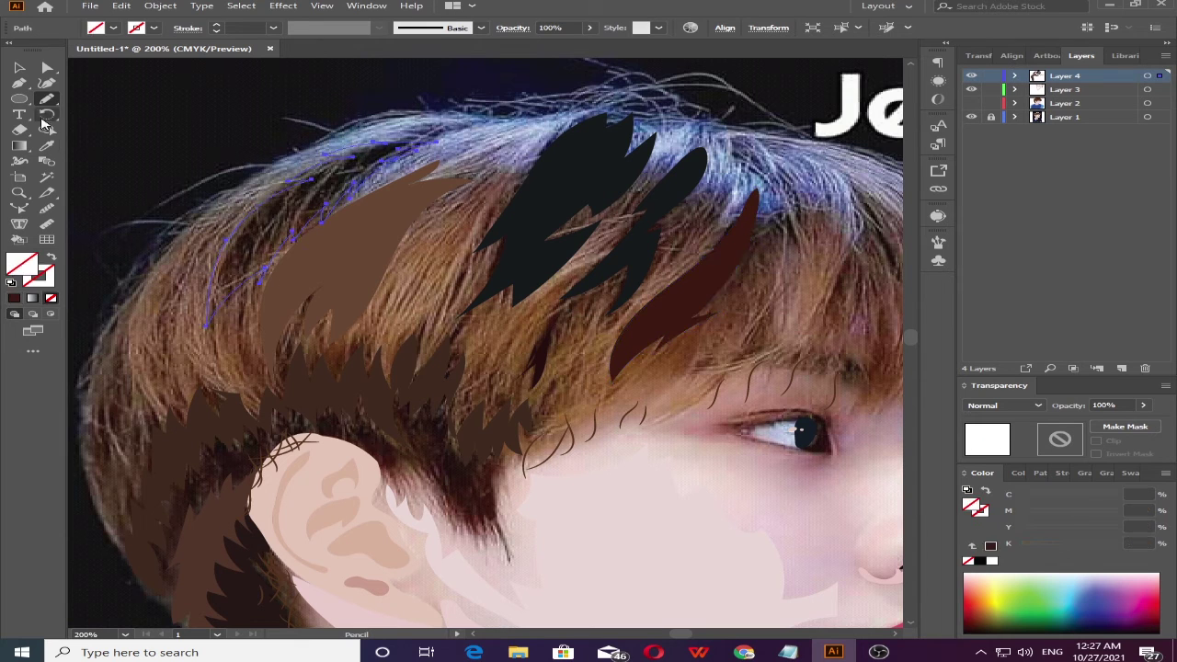
pyautogui.press('i')
pyautogui.click(573, 207)
pyautogui.press('n')
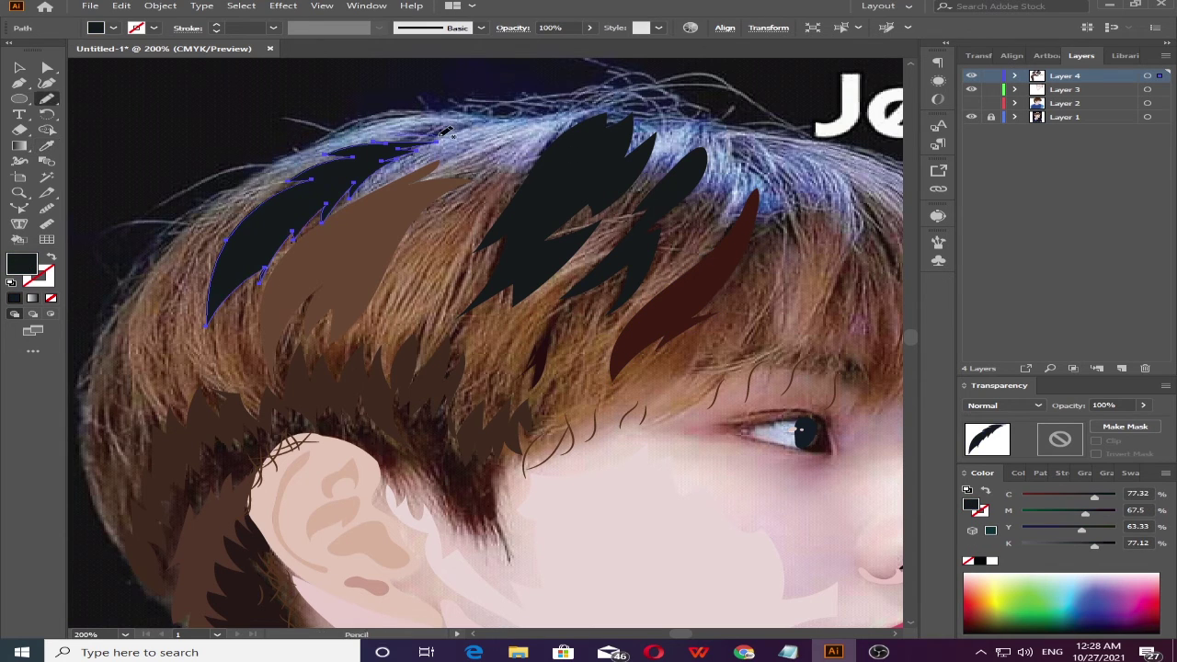
pyautogui.hotkey('ctrl', 'shift', 'a')
# - Draw fringe strands, filling one near-black and the right-side one brown
pyautogui.moveTo(699, 303); pyautogui.dragTo(359, 276)
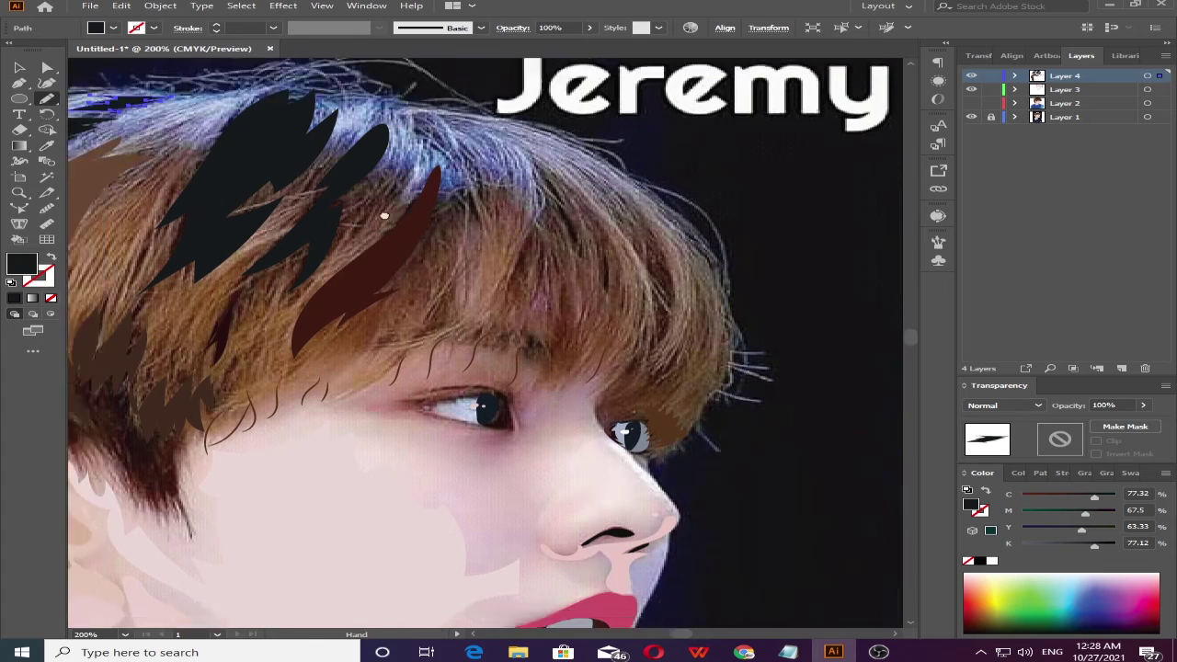
pyautogui.moveTo(494, 184); pyautogui.dragTo(467, 318)
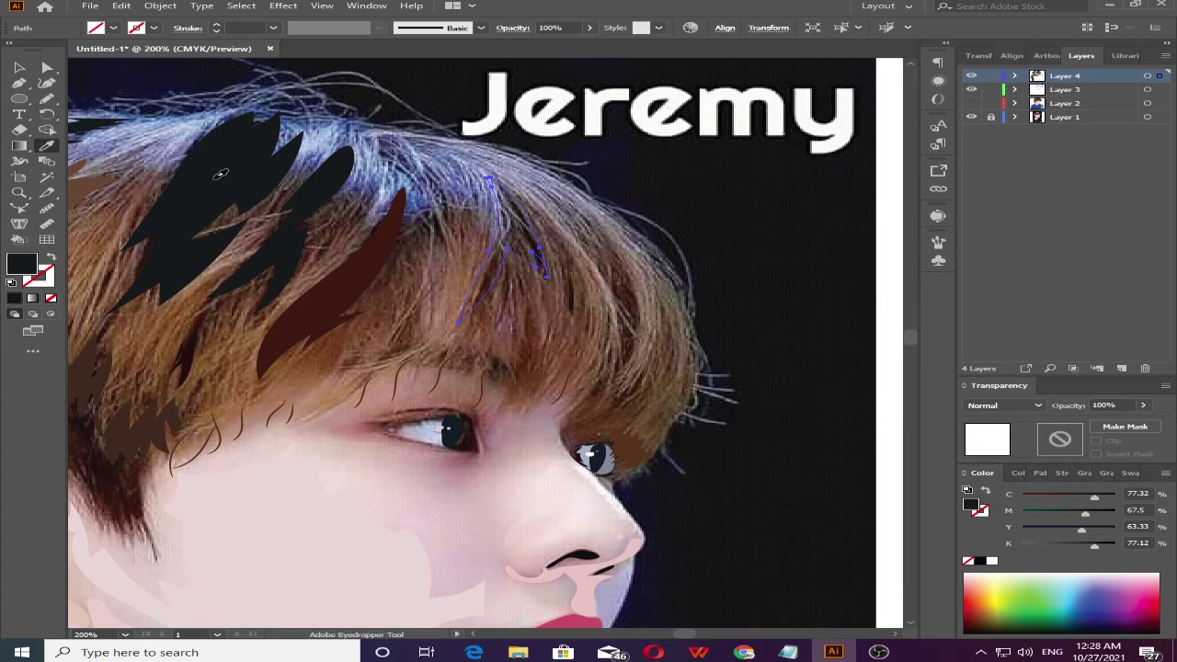
pyautogui.moveTo(497, 173); pyautogui.dragTo(489, 180)
pyautogui.press('i')
pyautogui.click(553, 208)
pyautogui.press('n')
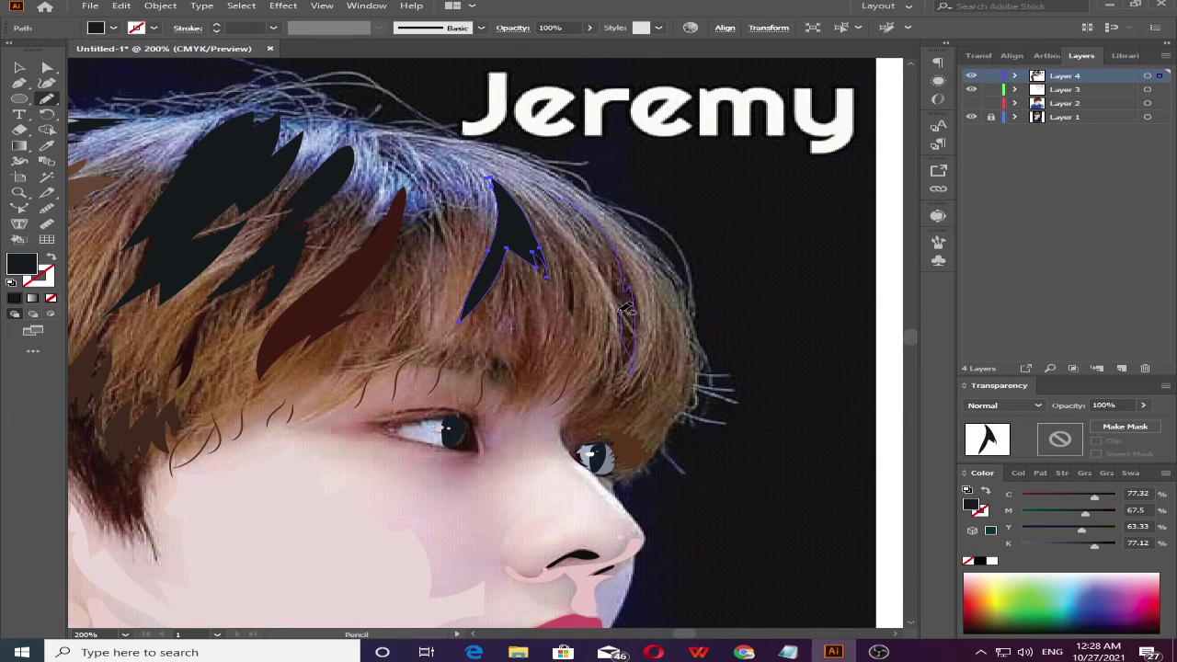
pyautogui.moveTo(570, 193); pyautogui.dragTo(563, 189)
pyautogui.press('i')
pyautogui.click(92, 193)
pyautogui.press('n')
# - Refill the red-brown strand lighter brown and add a light blue highlight shape at the crown
pyautogui.scroll(-1, 552, 276)
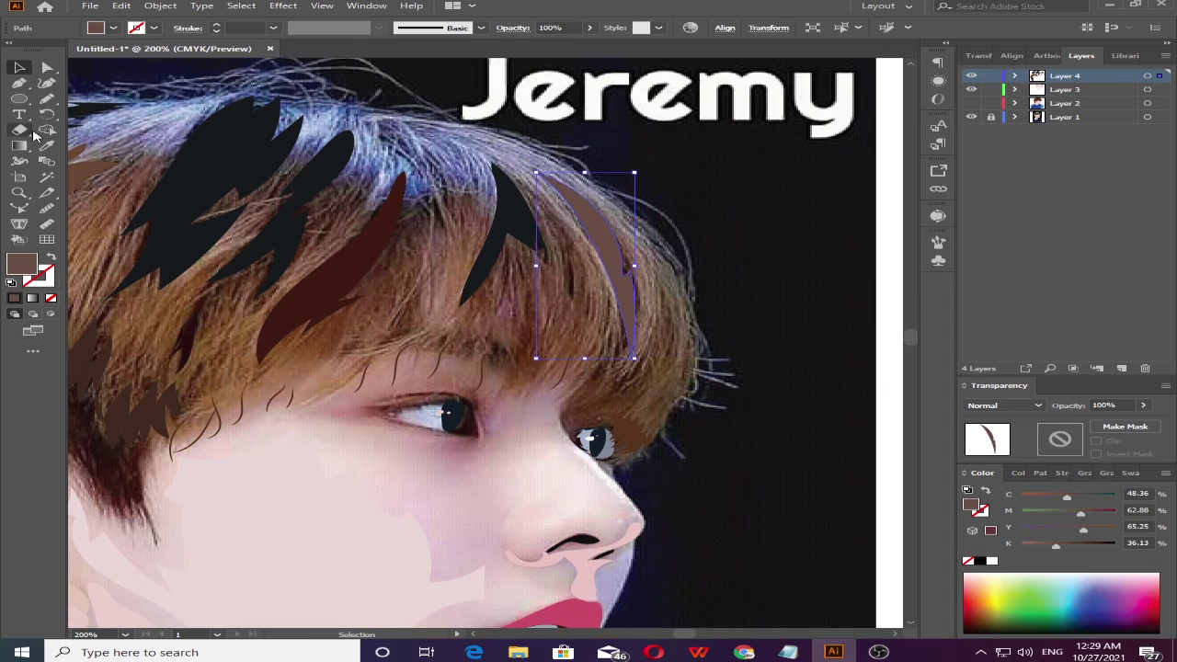
pyautogui.moveTo(334, 272); pyautogui.dragTo(527, 291)
pyautogui.press('i')
pyautogui.click(644, 290)
pyautogui.press('v')
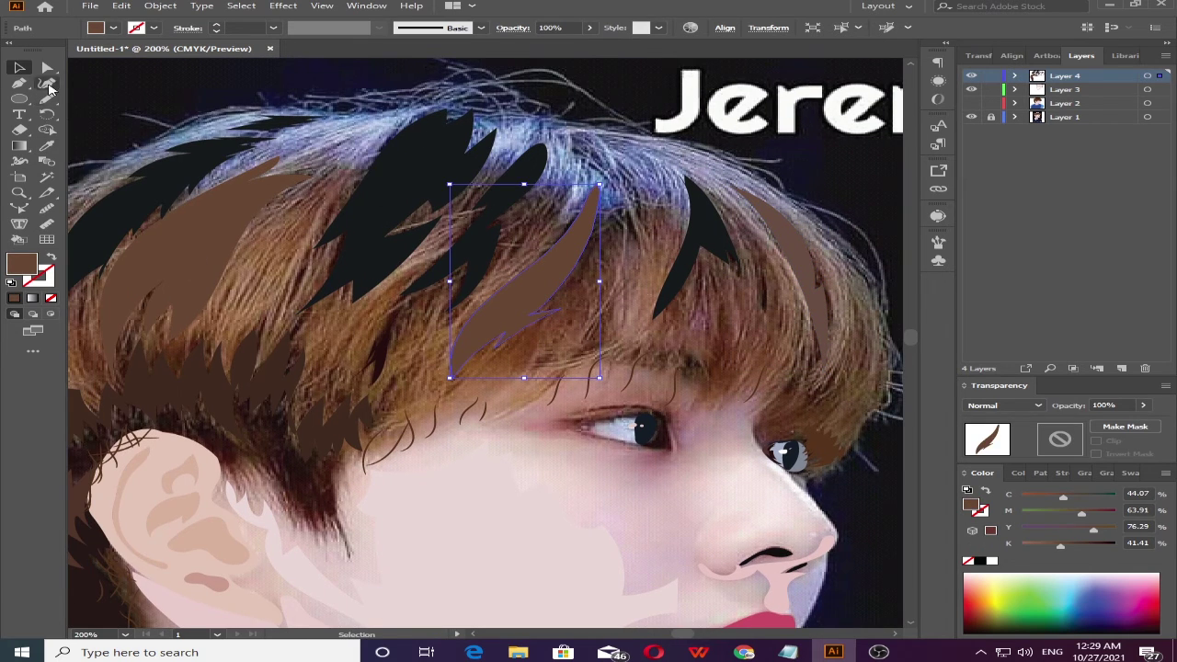
pyautogui.click(47, 98)
pyautogui.moveTo(276, 140)
pyautogui.mouseDown()
pyautogui.moveTo(350, 117)
pyautogui.moveTo(294, 129)
pyautogui.mouseUp()
pyautogui.press('i')
pyautogui.click(368, 138)
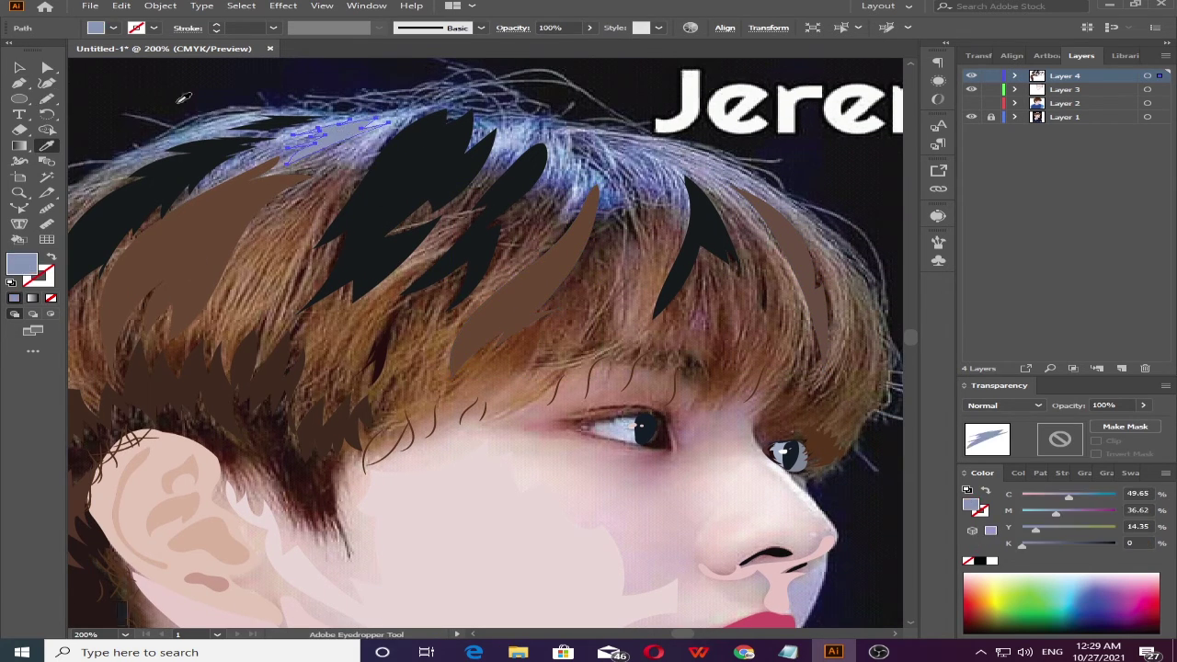
pyautogui.press('v')
pyautogui.hotkey('ctrl', 'shift', 'a')
# - Hide the photo reference and bring the crown strands into view
pyautogui.click(971, 103)
pyautogui.scroll(-5, 875, 158)
pyautogui.scroll(2, 874, 157)
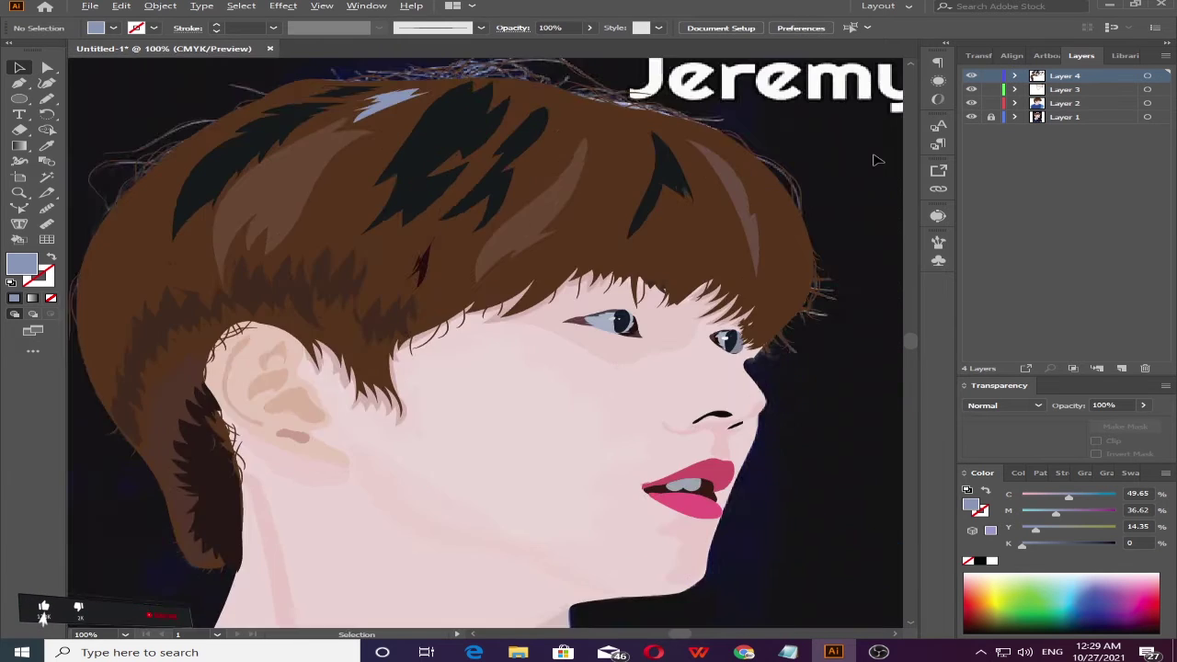
pyautogui.scroll(3, 874, 157)
pyautogui.moveTo(534, 264); pyautogui.dragTo(534, 249)
pyautogui.moveTo(362, 161); pyautogui.dragTo(428, 210)
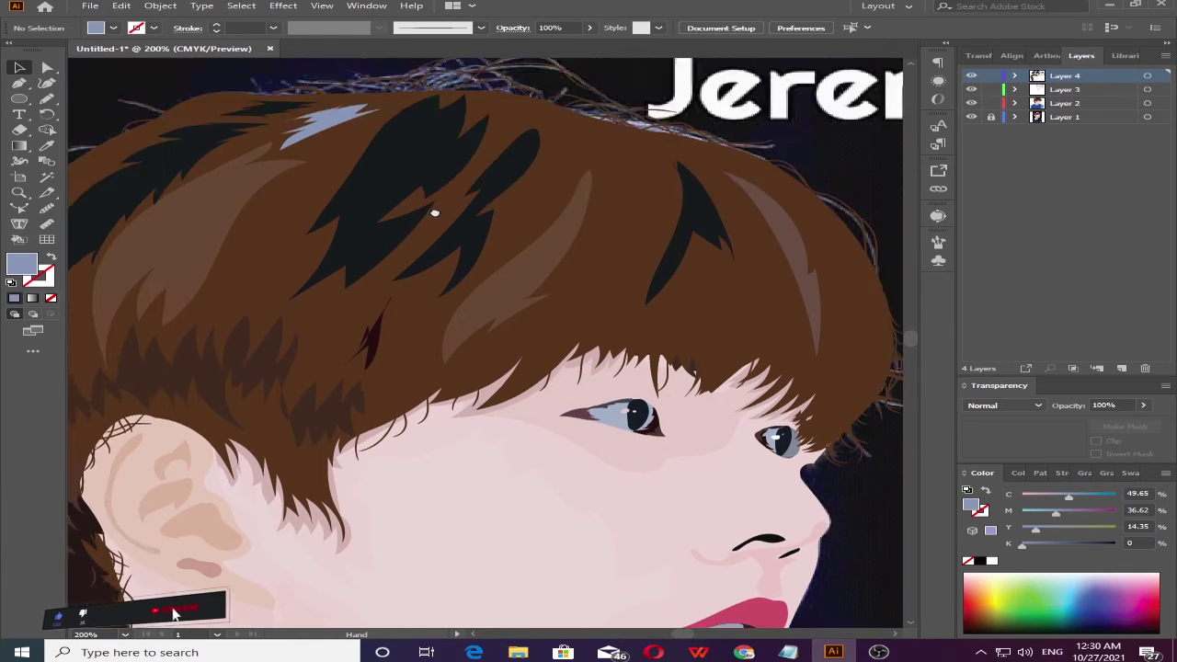
# - Recolour the black strands at the crown and fringe brown, then select the crown highlight
pyautogui.click(386, 184)
pyautogui.press('i')
pyautogui.click(184, 177)
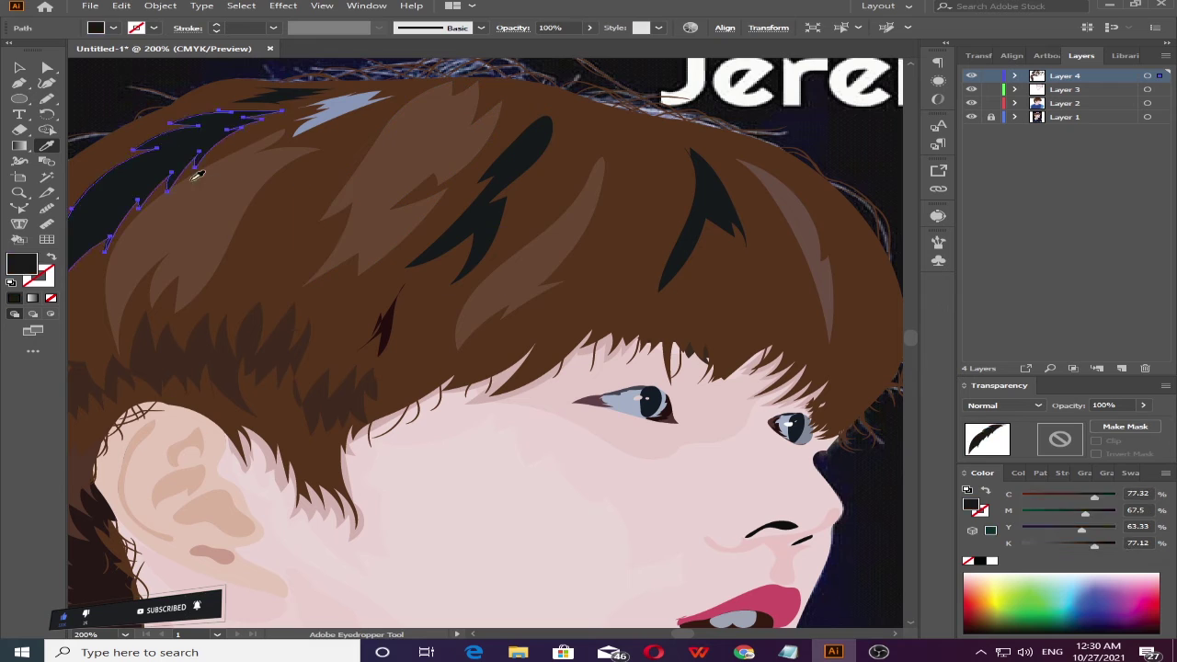
pyautogui.keyDown('ctrl'); pyautogui.click(699, 221); pyautogui.keyUp('ctrl')
pyautogui.click(280, 80)
pyautogui.keyDown('ctrl'); pyautogui.click(322, 110); pyautogui.keyUp('ctrl')
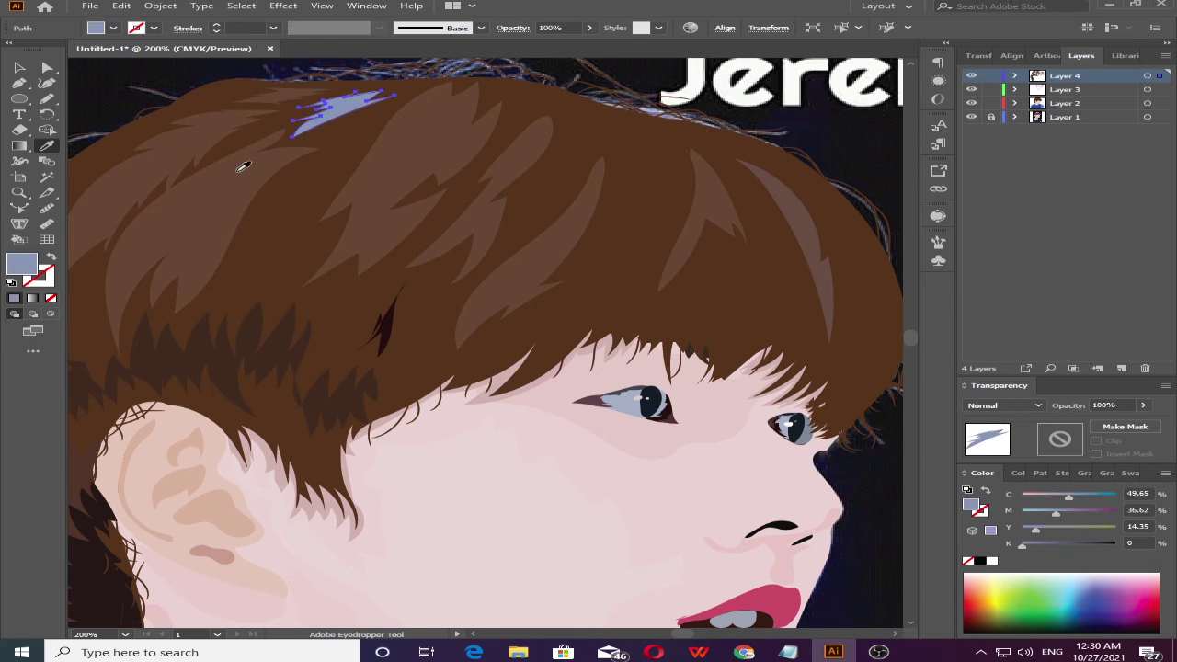
pyautogui.click(242, 166)
pyautogui.keyDown('ctrl'); pyautogui.click(381, 322); pyautogui.keyUp('ctrl')
# - Recolour the hair shapes brown and select three hair highlight shapes
pyautogui.click(203, 156)
pyautogui.press('v')
pyautogui.click(196, 128)
pyautogui.keyDown('shift'); pyautogui.click(414, 134); pyautogui.keyUp('shift')
pyautogui.keyDown('shift'); pyautogui.click(580, 202); pyautogui.keyUp('shift')
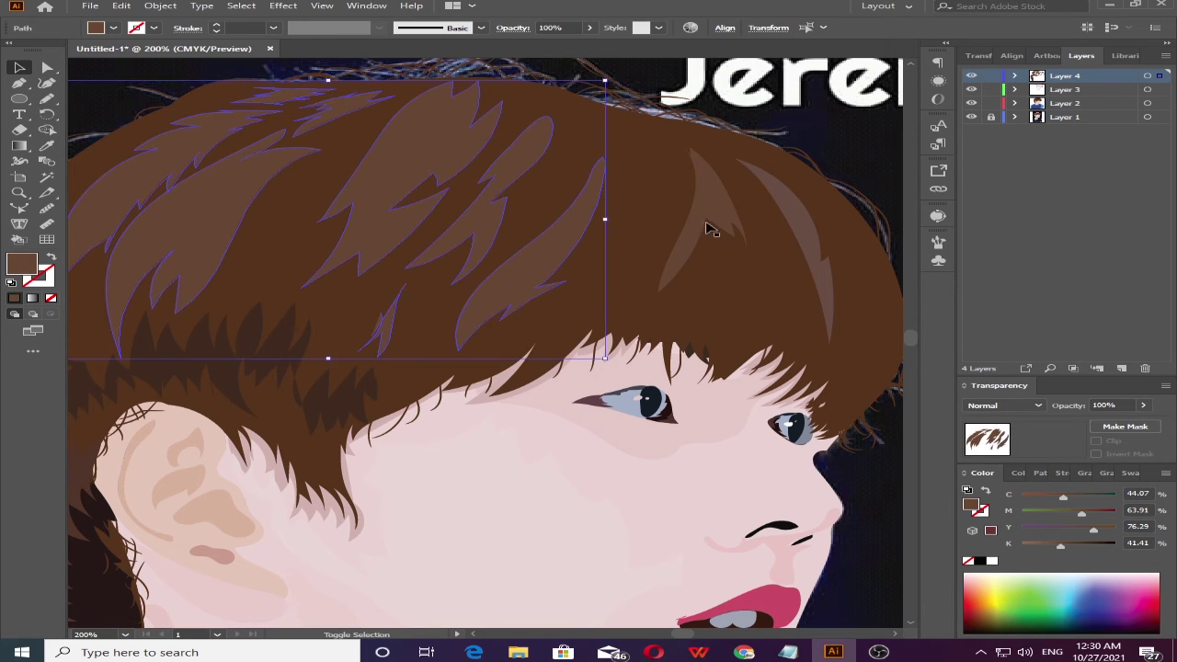
# - Apply a 15.2 px Gaussian Blur to the selected hair highlight shapes
pyautogui.keyDown('shift'); pyautogui.click(705, 226); pyautogui.keyUp('shift')
pyautogui.click(283, 6)
pyautogui.click(545, 230)
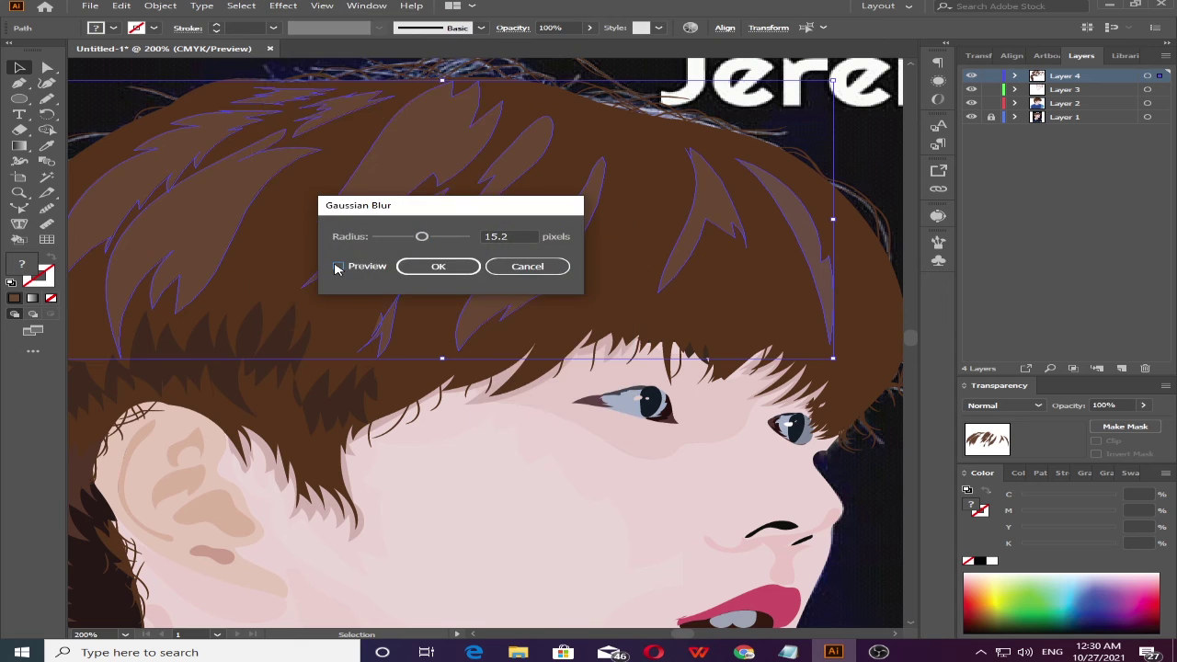
pyautogui.click(449, 265)
pyautogui.hotkey('ctrl', '0')
pyautogui.click(683, 282)
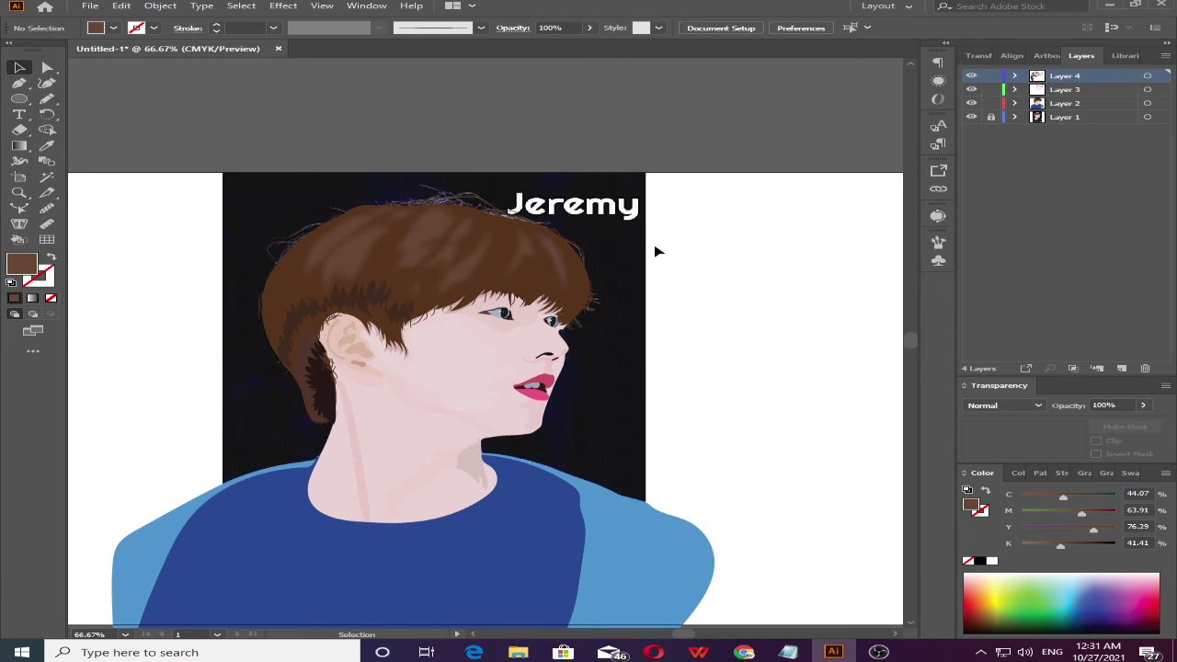
pyautogui.hotkey('ctrl', '-')
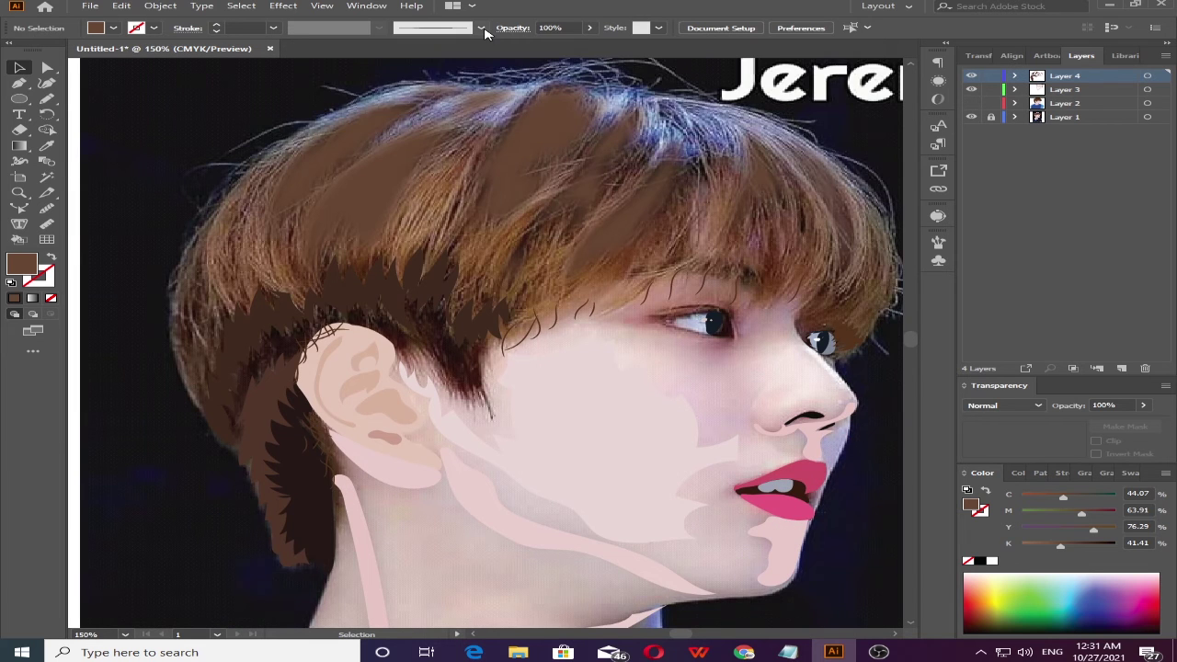
# - Choose a thin brush and paint two fine strands across the top of the hair
pyautogui.click(480, 27)
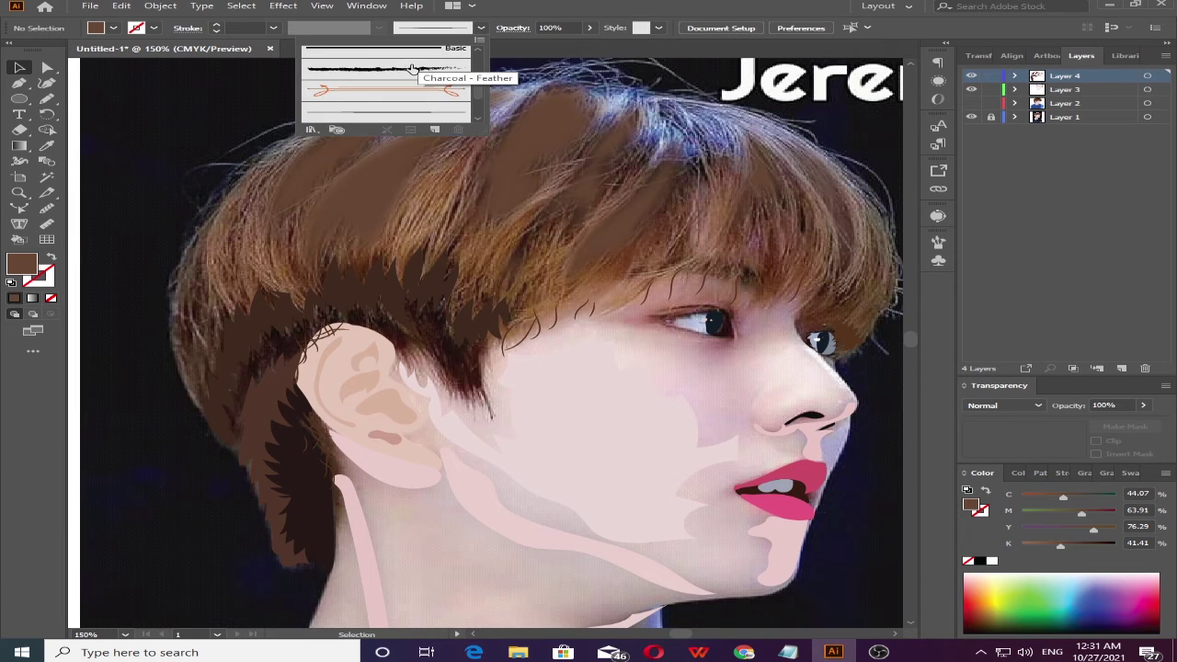
pyautogui.scroll(-1, 412, 69)
pyautogui.scroll(-1, 412, 69)
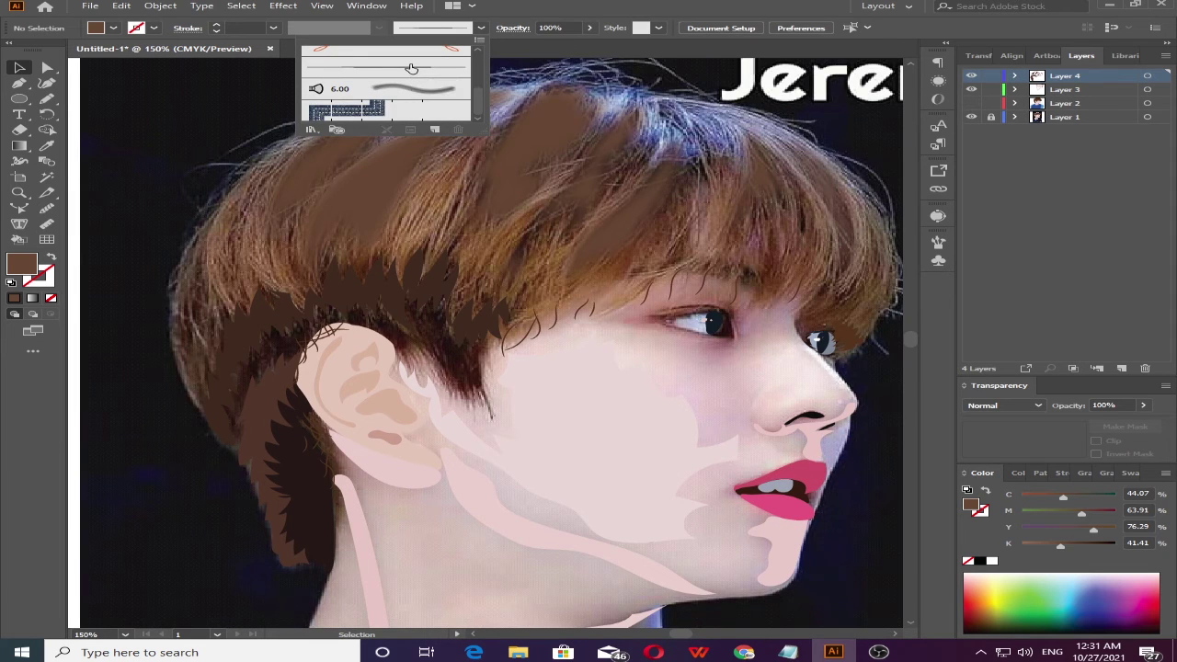
pyautogui.click(47, 99)
pyautogui.moveTo(492, 112); pyautogui.dragTo(418, 218)
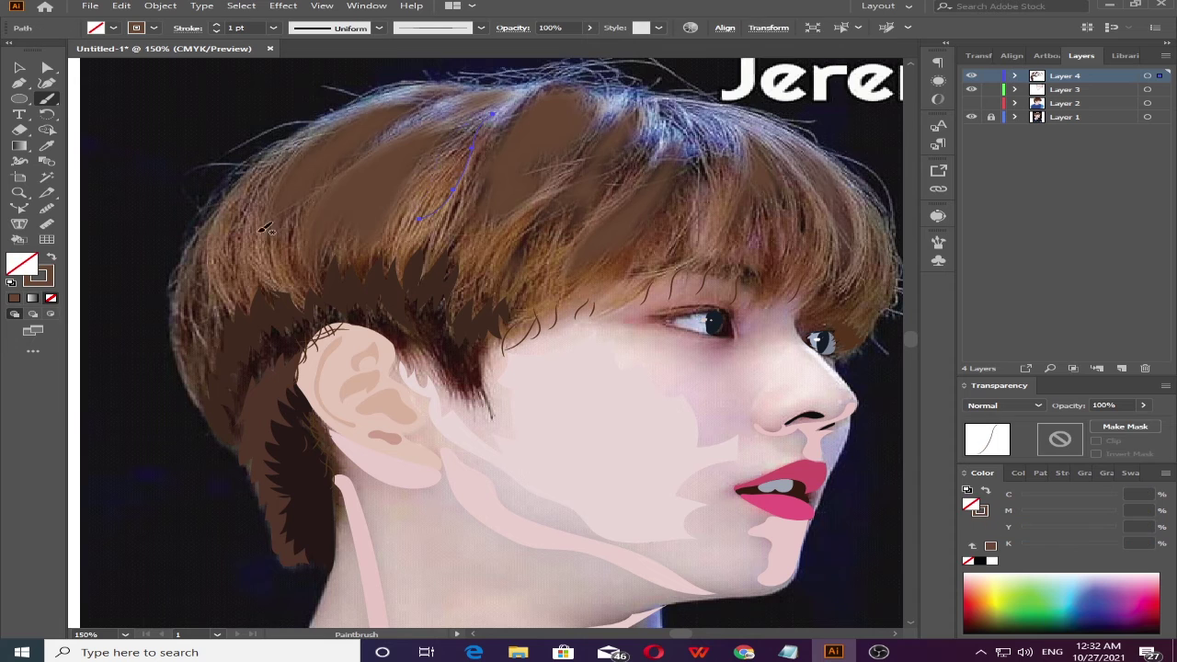
pyautogui.moveTo(520, 97); pyautogui.dragTo(364, 214)
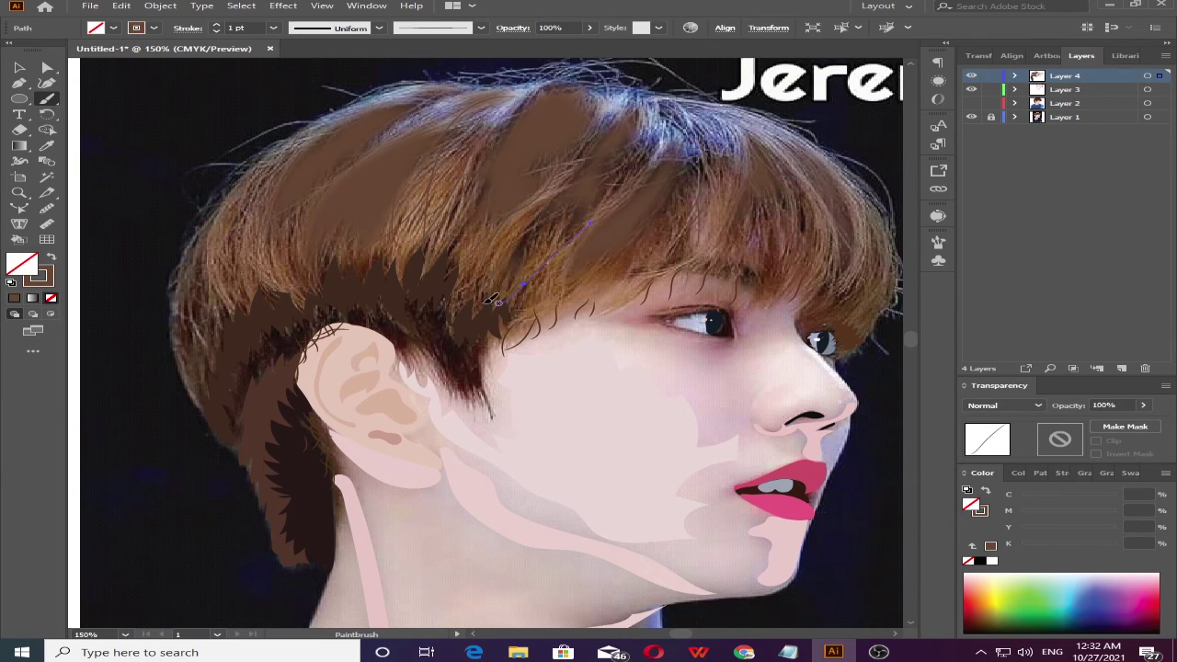
pyautogui.press('v')
pyautogui.click(730, 152)
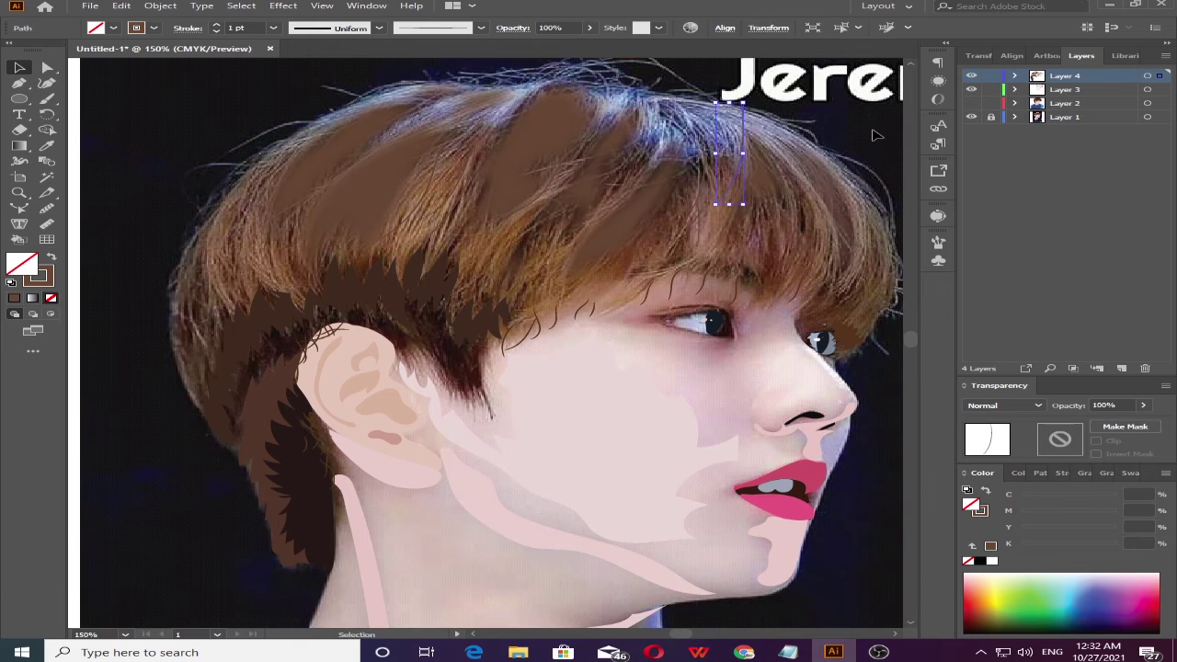
pyautogui.hotkey('ctrl', '-')
pyautogui.hotkey('ctrl', '-')
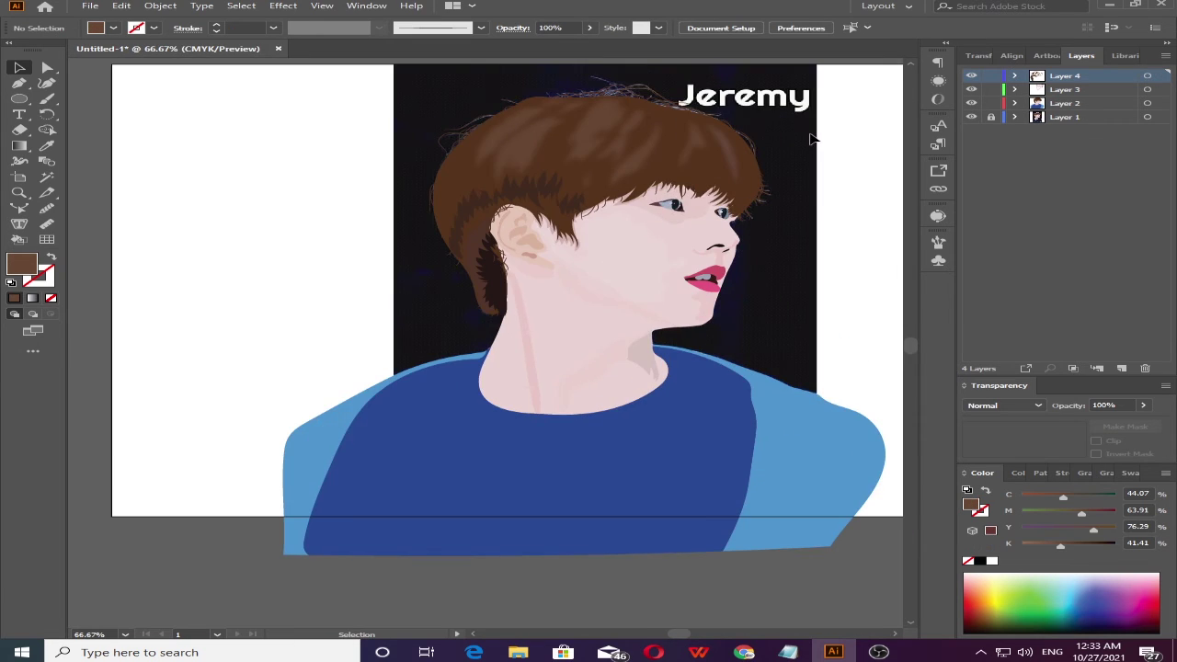
# - Trace a highlight shape on the left shoulder with the Pencil and fill it blue
pyautogui.click(541, 457)
pyautogui.hotkey('ctrl', '+')
pyautogui.hotkey('ctrl', '+')
pyautogui.press('n')
pyautogui.moveTo(235, 295); pyautogui.dragTo(301, 265)
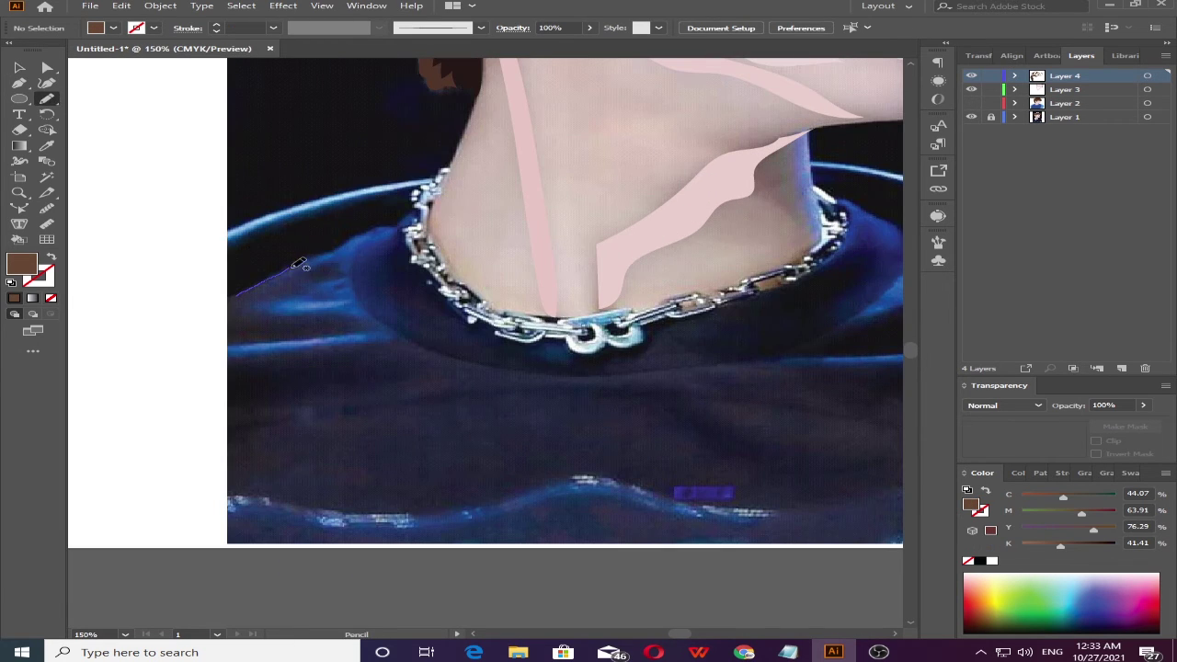
pyautogui.moveTo(284, 342); pyautogui.dragTo(469, 326)
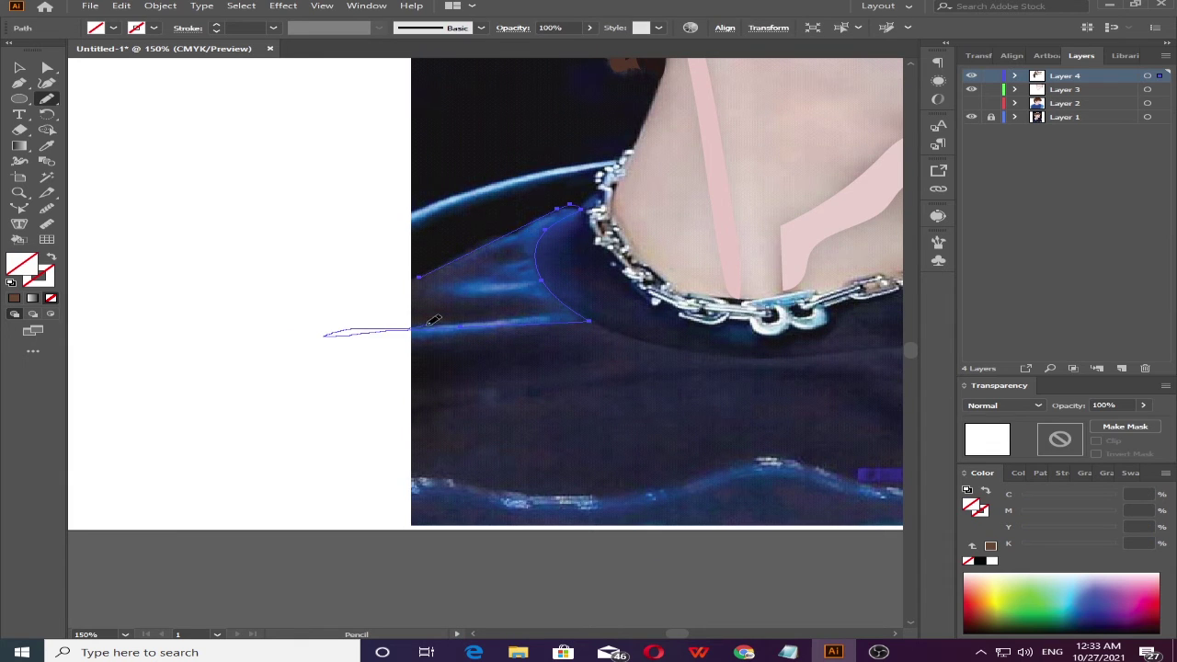
pyautogui.press('i')
pyautogui.click(432, 294)
pyautogui.hscroll(5, 432, 294)
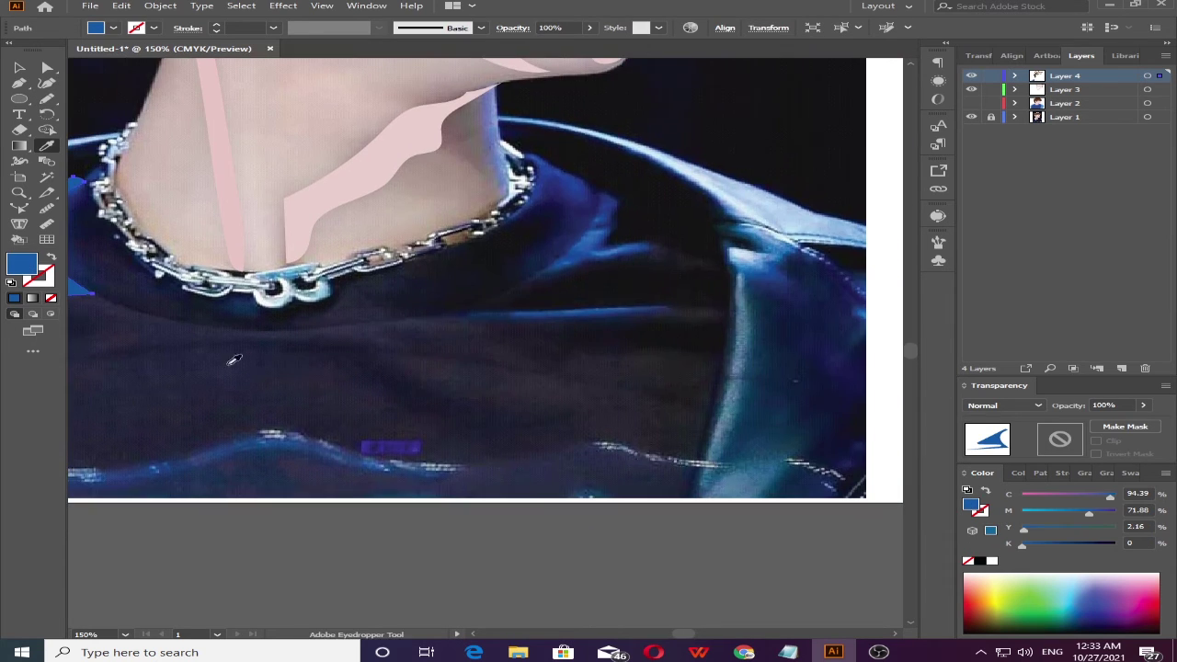
# - Trace a Y-shaped highlight beside the collar and fill the streaks blue
pyautogui.press('n')
pyautogui.moveTo(469, 313)
pyautogui.mouseDown()
pyautogui.moveTo(593, 301)
pyautogui.moveTo(539, 305)
pyautogui.mouseUp()
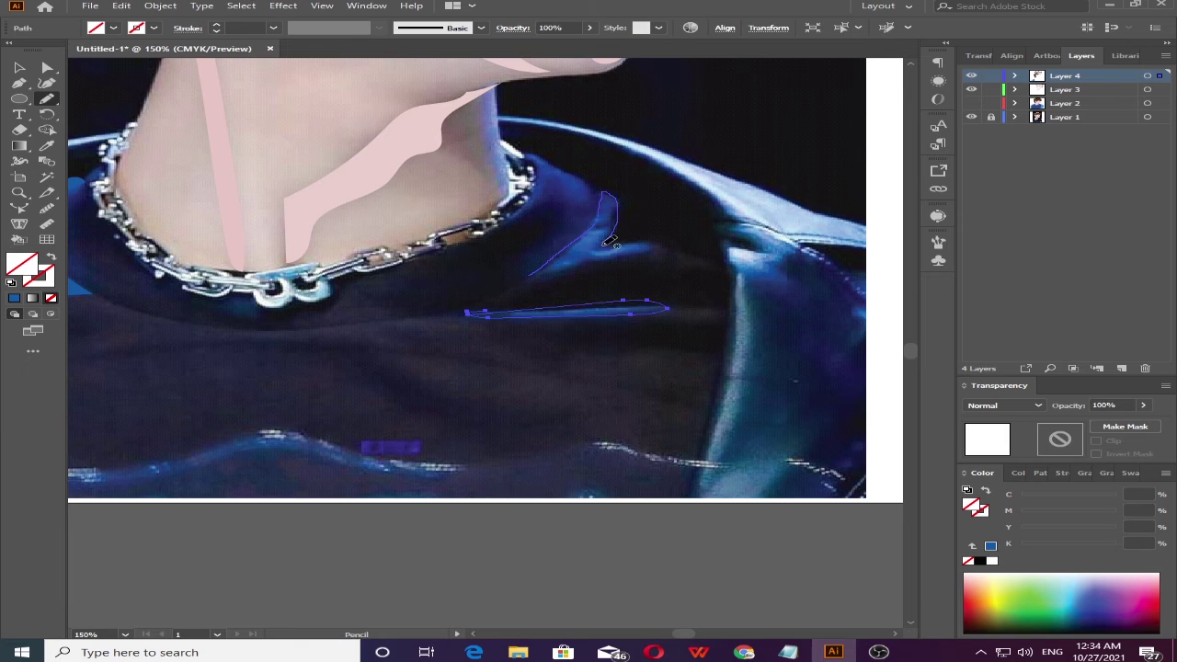
pyautogui.press('i')
pyautogui.click(81, 291)
pyautogui.keyDown('alt'); pyautogui.click(473, 313); pyautogui.keyUp('alt')
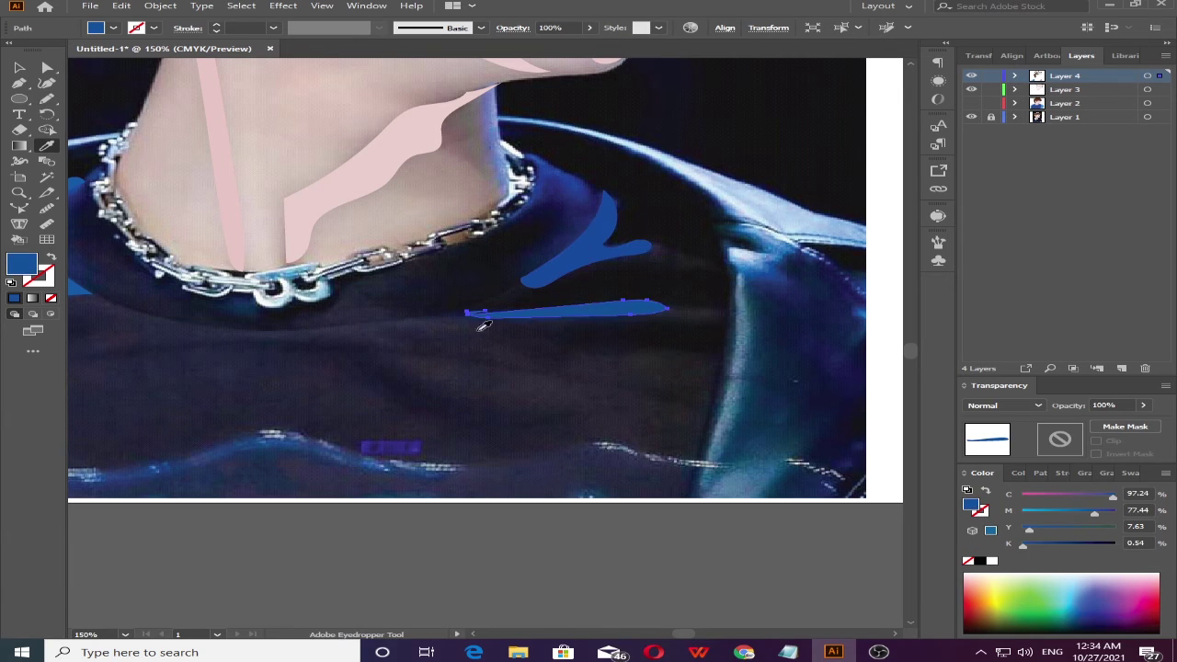
pyautogui.hscroll(-3, 276, 276)
# - Remove the fill, show the artwork layer again, and delete the small blue streak by the collar
pyautogui.press('n')
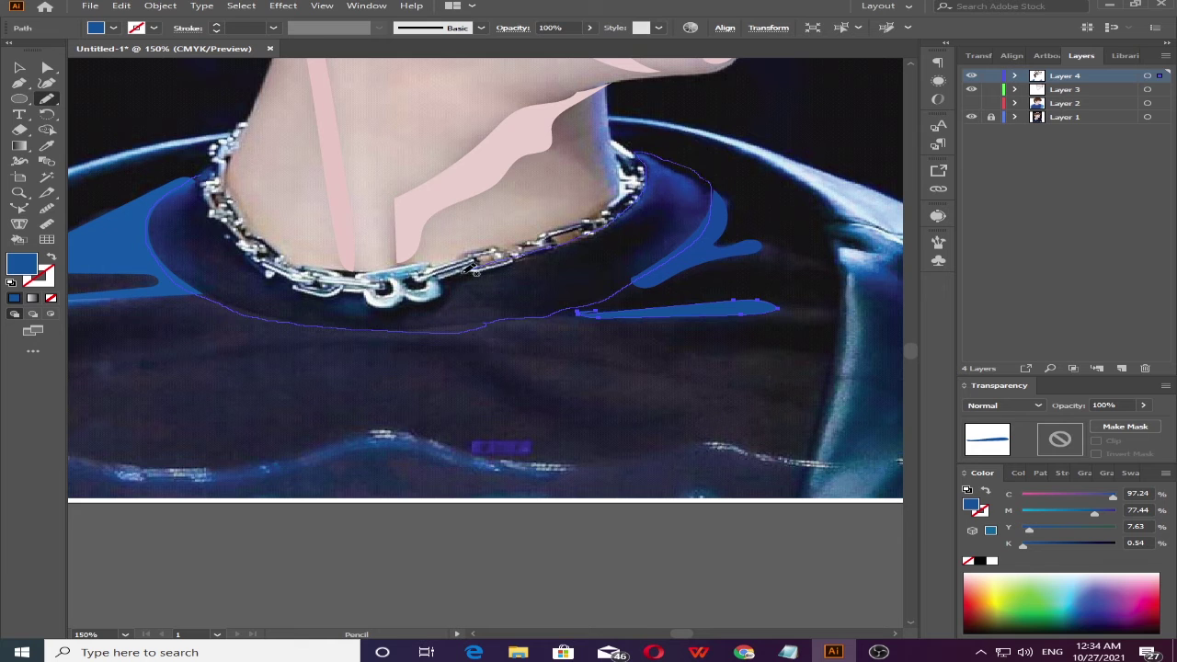
pyautogui.press('/')
pyautogui.keyDown('alt'); pyautogui.scroll(3, 246, 230); pyautogui.keyUp('alt')
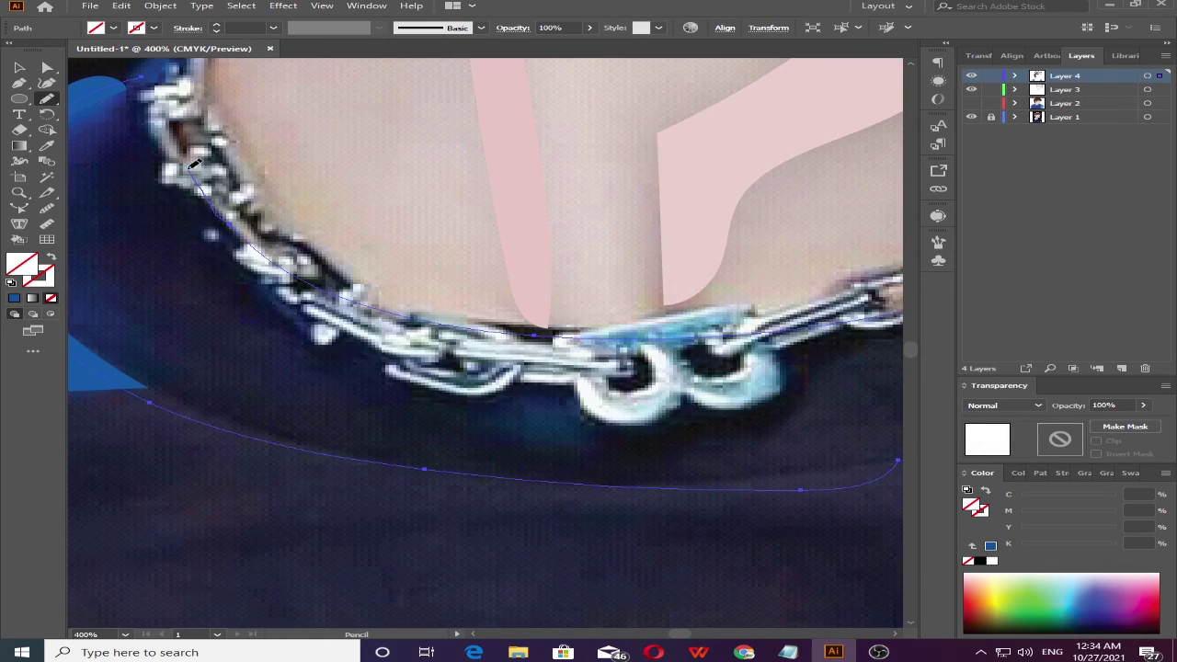
pyautogui.keyDown('alt'); pyautogui.scroll(-4, 154, 78); pyautogui.keyUp('alt')
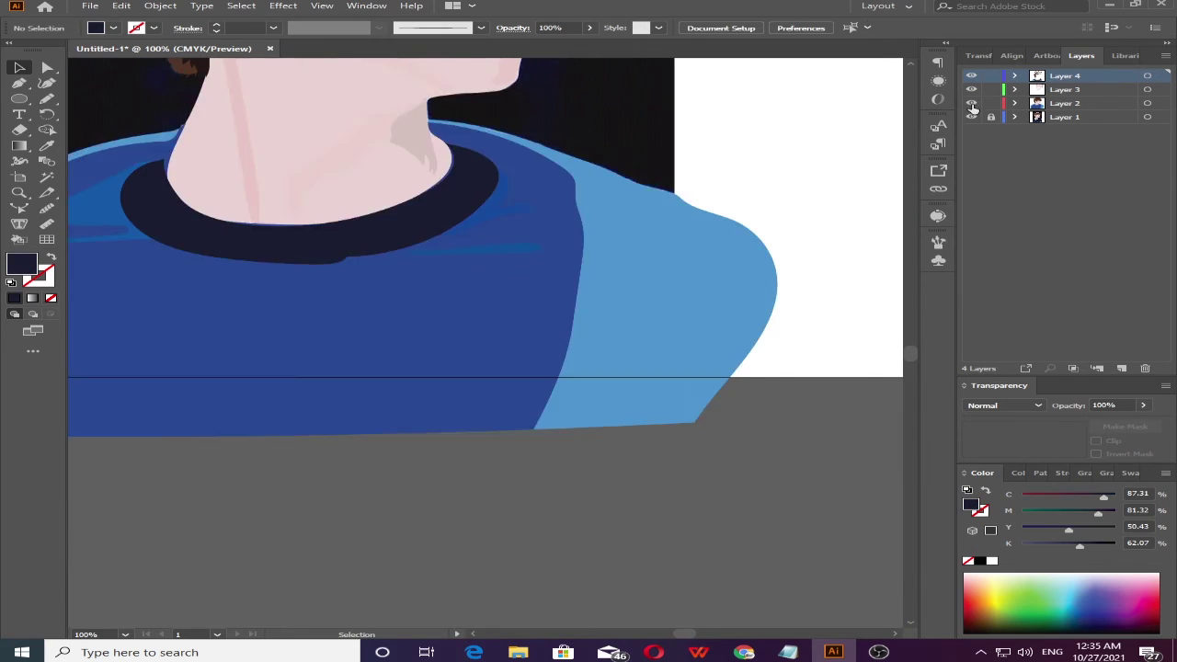
pyautogui.press('v')
pyautogui.click(101, 212)
pyautogui.click(491, 215)
pyautogui.click(97, 215)
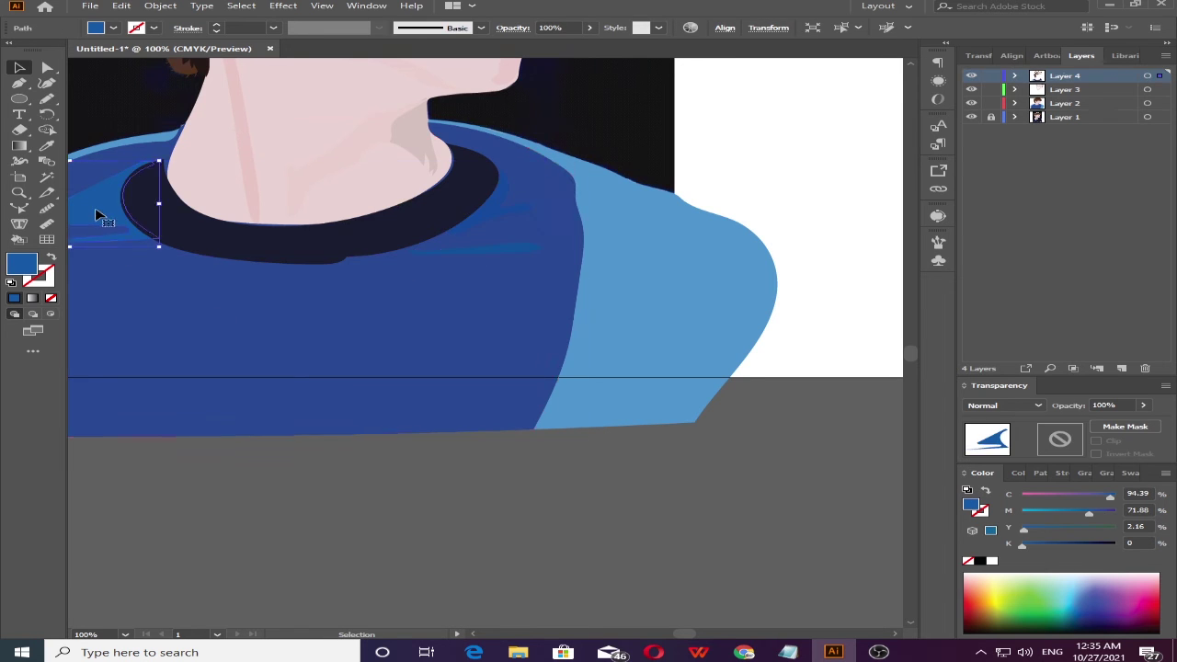
pyautogui.press('Delete')
# - Recolour the streaks beside the collar teal and select them all
pyautogui.doubleClick(22, 264)
pyautogui.click(780, 239)
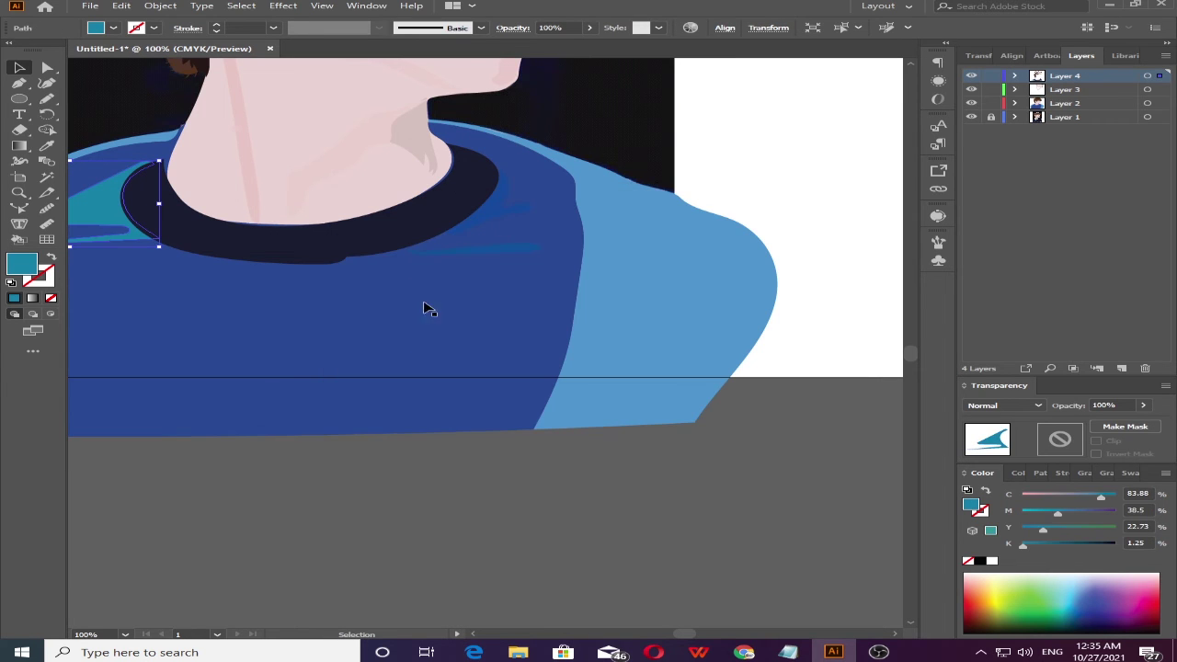
pyautogui.press('n')
pyautogui.click(117, 200)
pyautogui.click(19, 68)
pyautogui.click(276, 241)
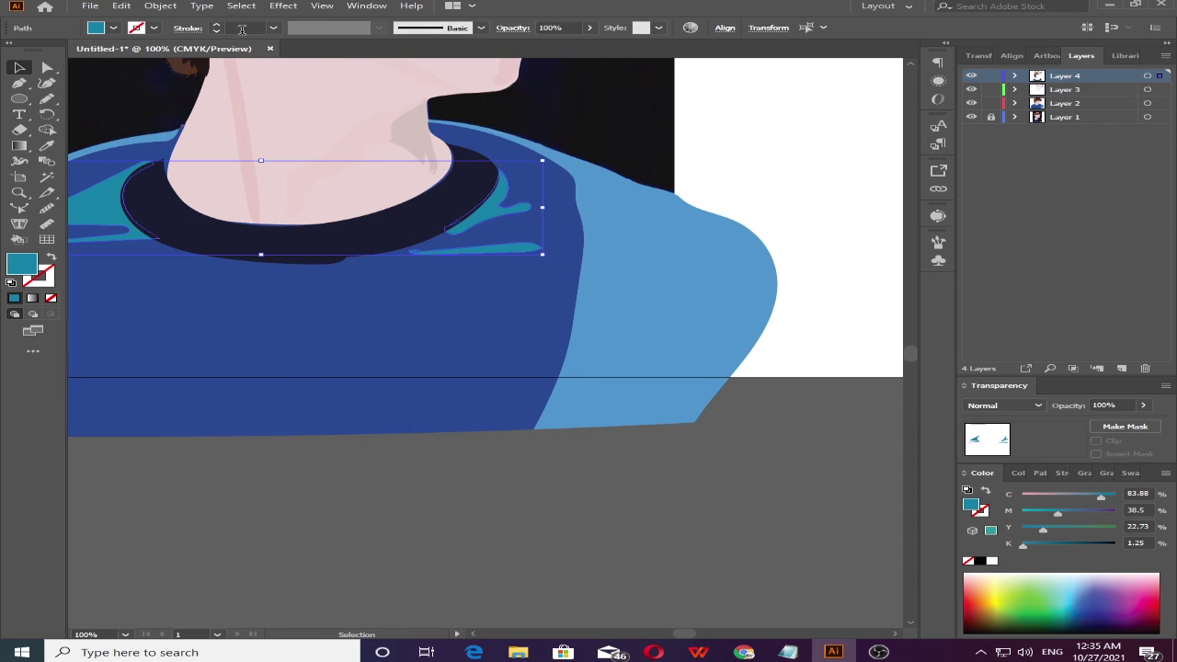
# - Apply a Gaussian Blur to the teal streaks
pyautogui.click(322, 5)
pyautogui.click(548, 226)
pyautogui.moveTo(395, 205)
pyautogui.mouseDown()
pyautogui.moveTo(719, 152)
pyautogui.moveTo(723, 186)
pyautogui.mouseUp()
pyautogui.press('Return')
pyautogui.hotkey('ctrl', '-')
pyautogui.hotkey('ctrl', '-')
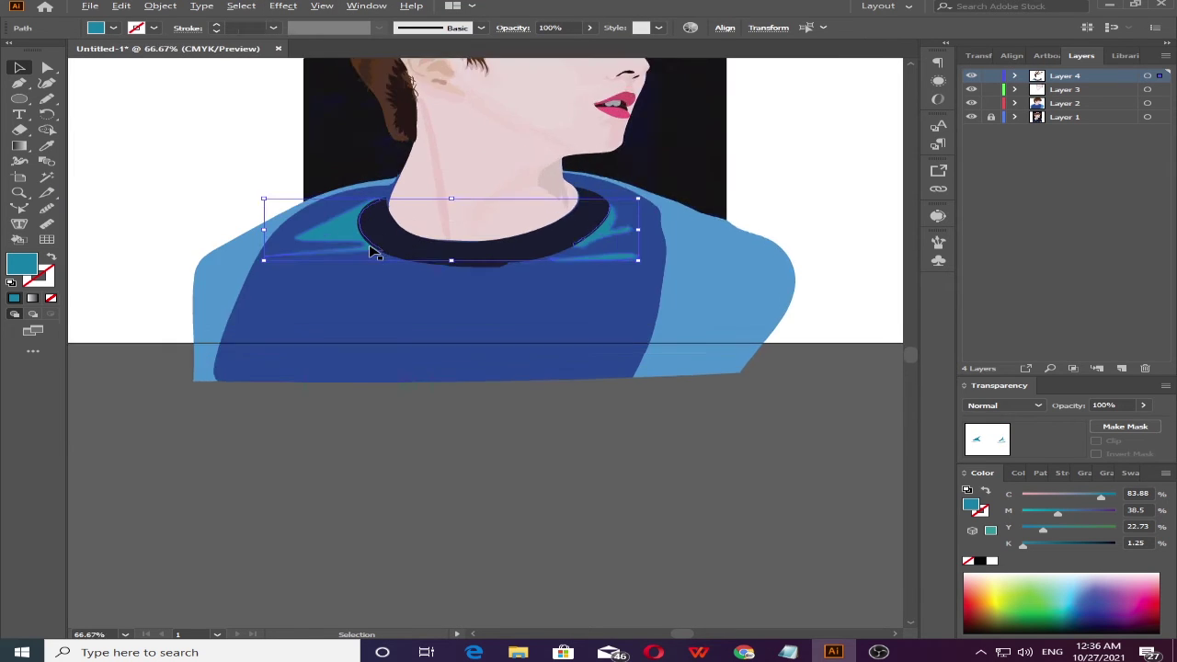
pyautogui.hotkey('ctrl', 'shift', 'a')
# - Fill the collar ring dark blue and zoom out to the whole portrait
pyautogui.click(439, 256)
pyautogui.doubleClick(22, 264)
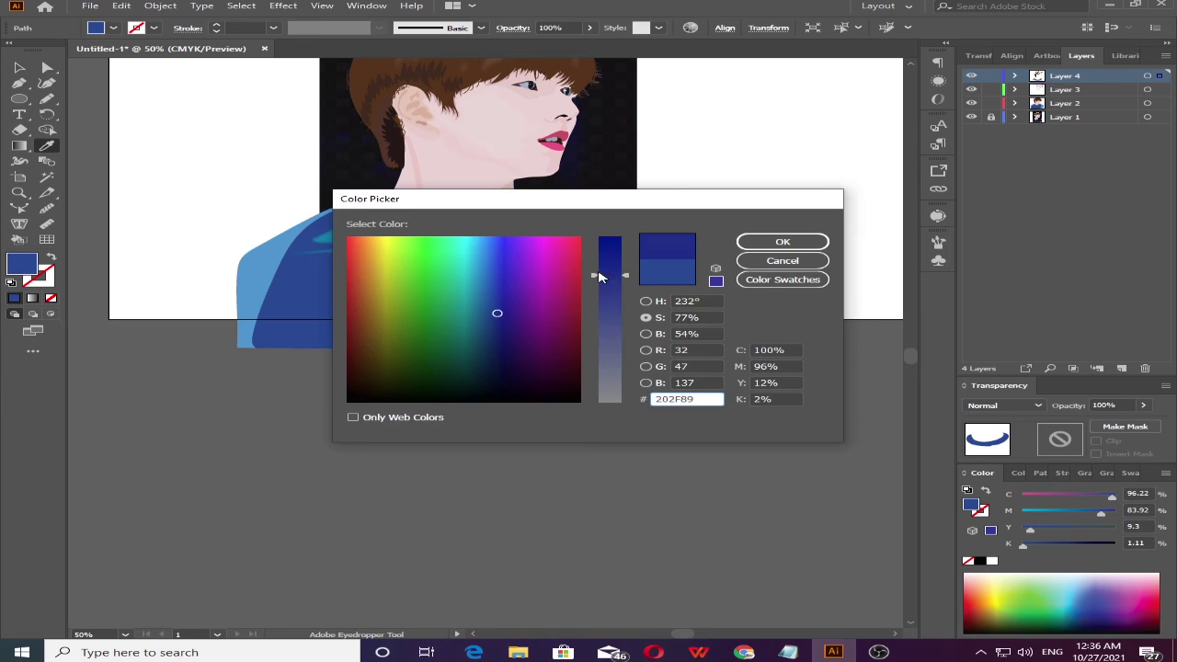
pyautogui.press('Return')
pyautogui.hotkey('ctrl', 'shift', 'a')
pyautogui.hotkey('ctrl', '-')
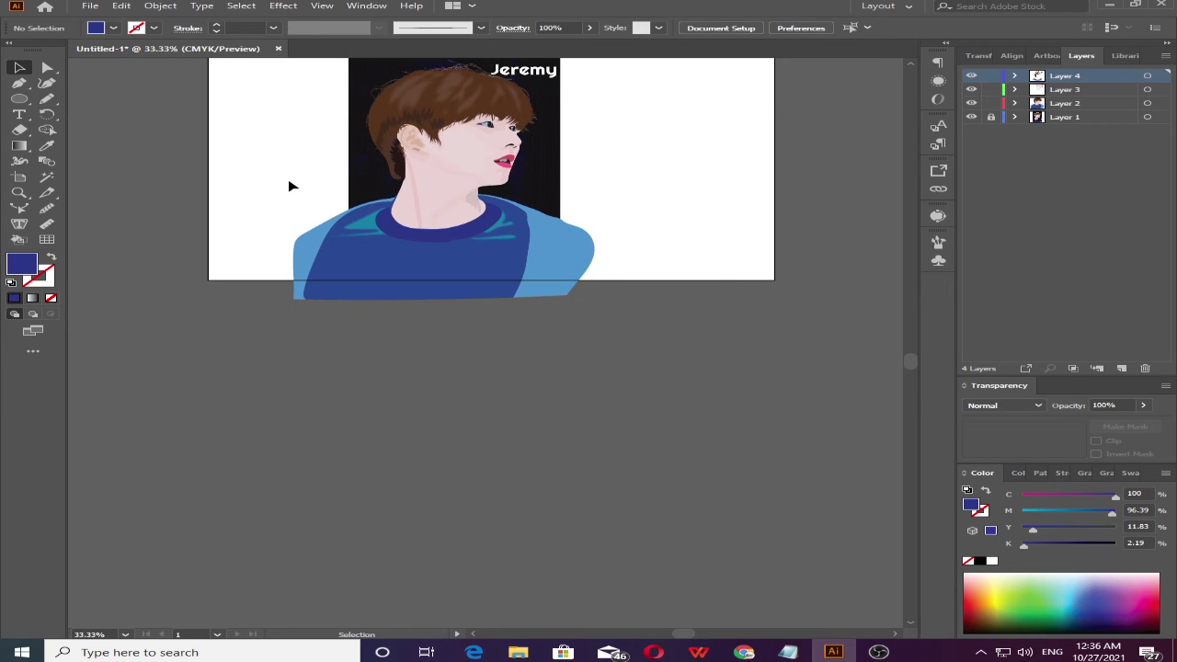
# - Trace a fold shape across the shirt chest and fill it dark blue
pyautogui.click(971, 104)
pyautogui.hotkey('ctrl', '1')
pyautogui.press('n')
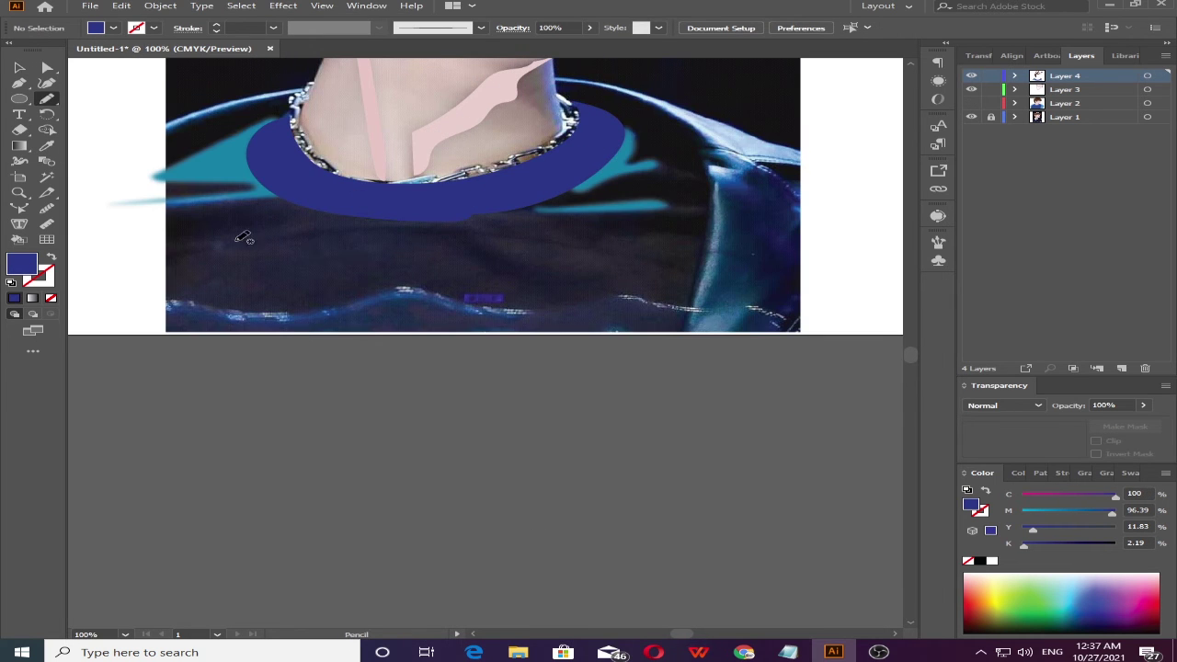
pyautogui.moveTo(274, 230); pyautogui.dragTo(274, 230)
pyautogui.click(971, 103)
pyautogui.press('i')
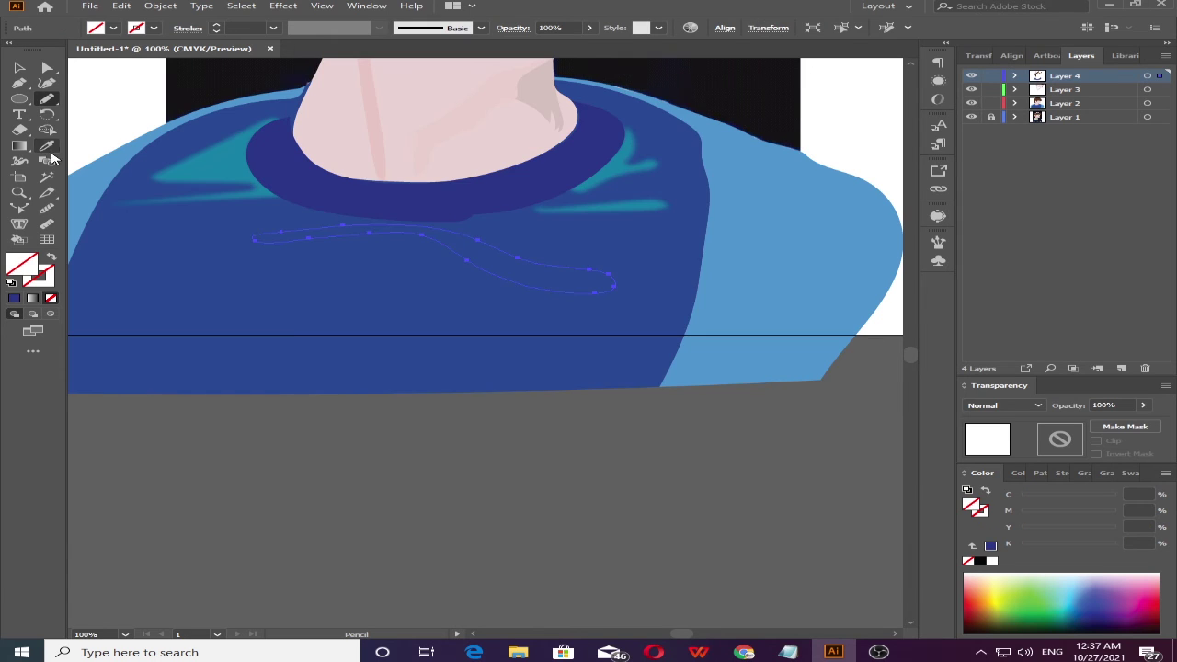
pyautogui.doubleClick(22, 264)
pyautogui.click(783, 241)
# - Apply a Gaussian Blur to the chest fold
pyautogui.click(283, 6)
pyautogui.click(329, 34)
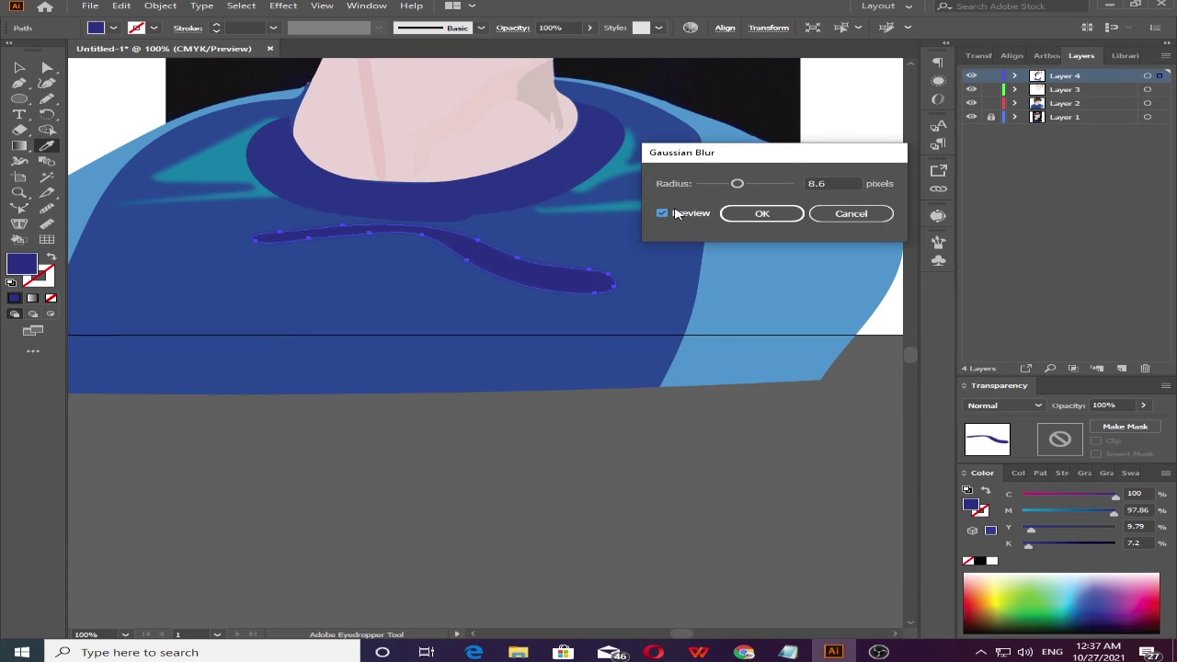
pyautogui.moveTo(742, 186); pyautogui.dragTo(756, 186)
pyautogui.click(763, 211)
pyautogui.click(18, 67)
pyautogui.click(835, 122)
pyautogui.scroll(-3, 835, 122)
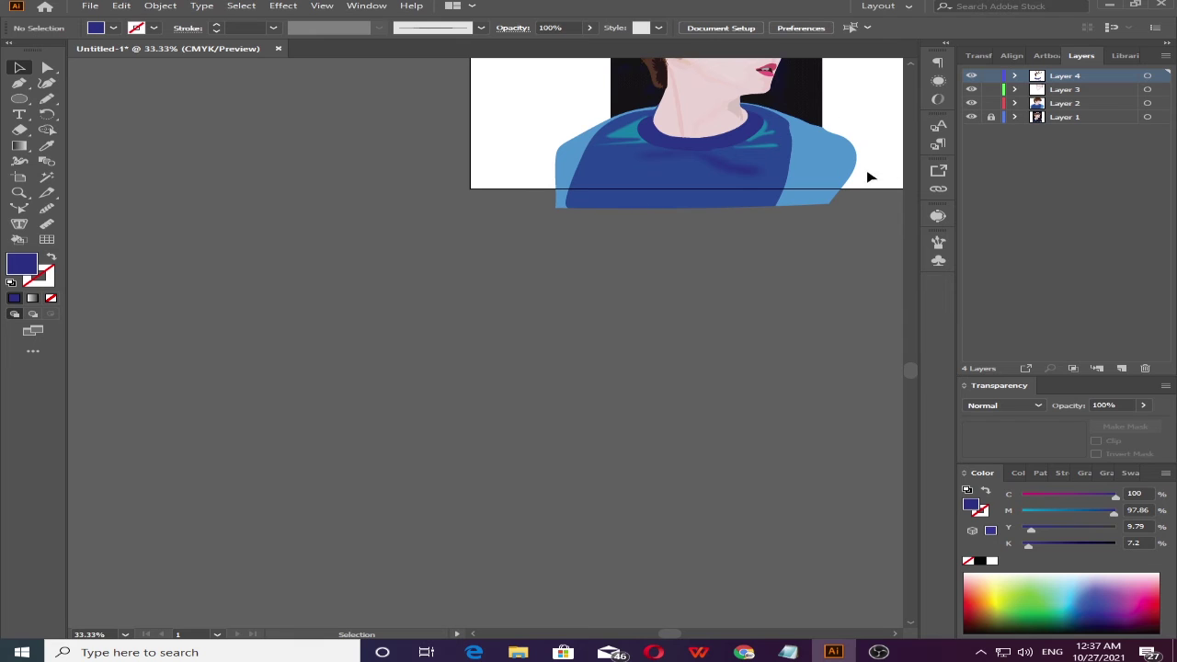
# - Fill both the right and left sleeves dark navy
pyautogui.click(777, 175)
pyautogui.doubleClick(22, 264)
pyautogui.click(502, 340)
pyautogui.click(799, 240)
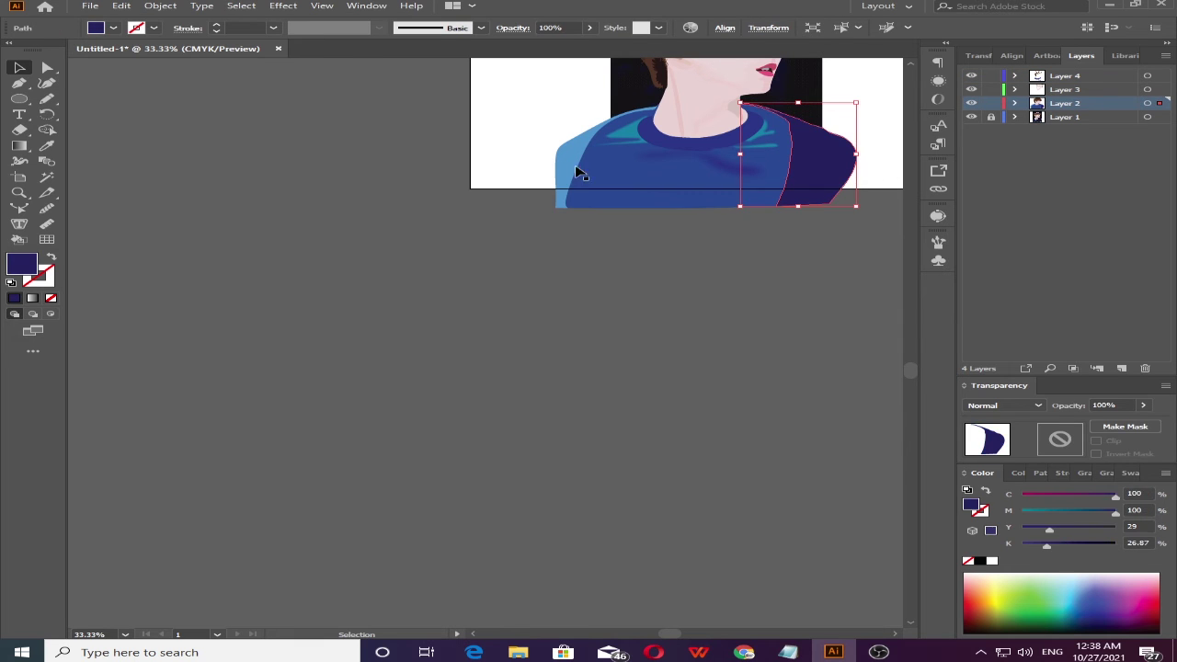
pyautogui.click(577, 173)
pyautogui.press('i')
pyautogui.click(821, 154)
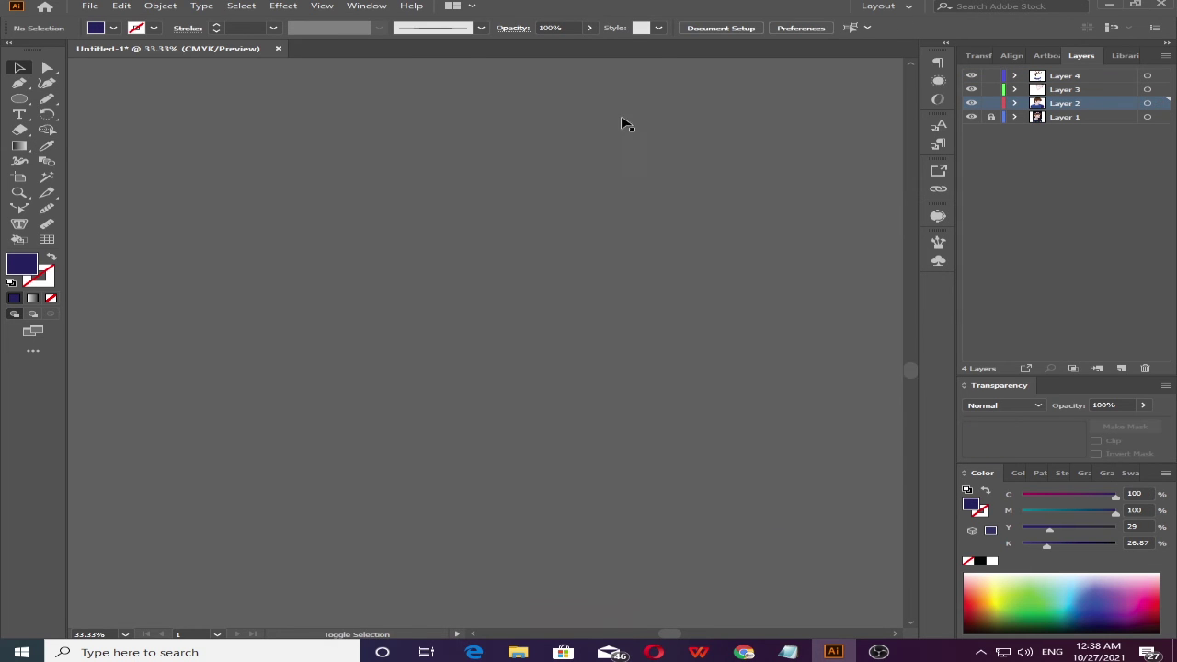
# - Draw a shadow stroke along the left shoulder with a near-black fill
pyautogui.scroll(5, 457, 126)
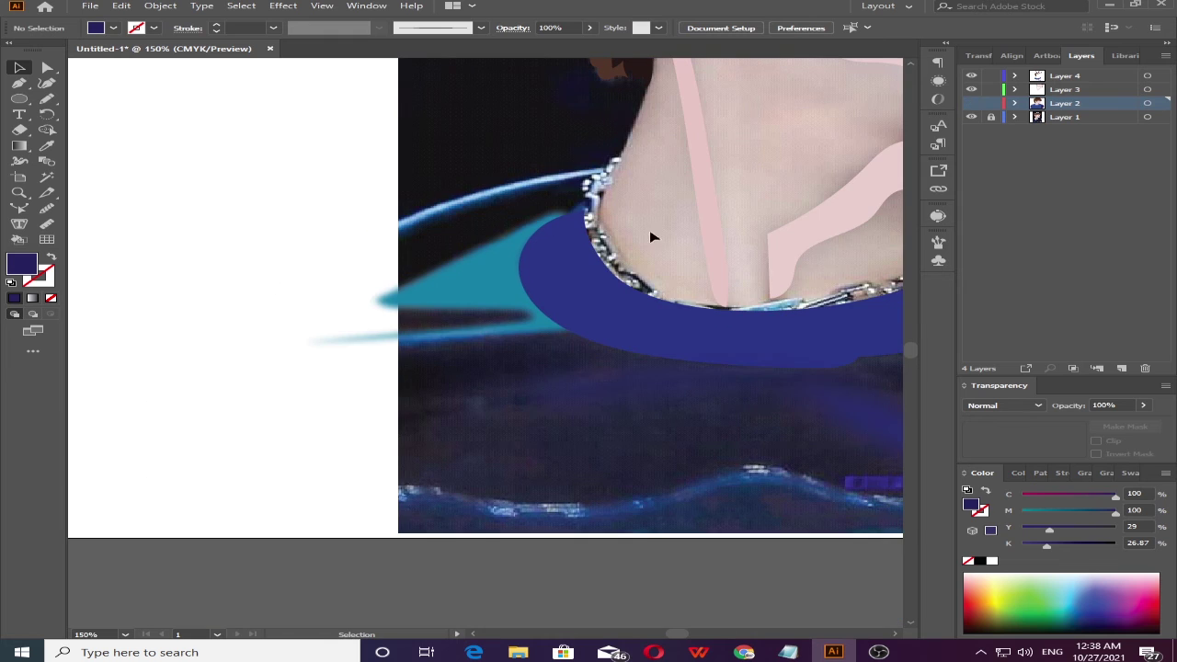
pyautogui.press('n')
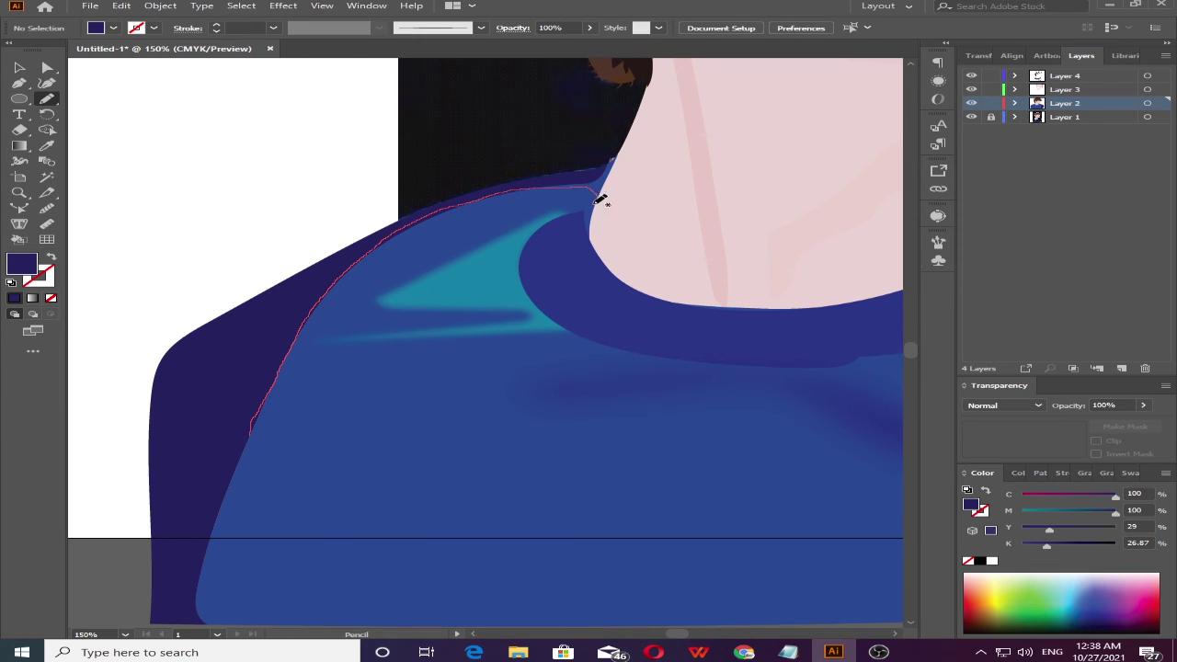
pyautogui.moveTo(240, 458); pyautogui.dragTo(224, 499)
pyautogui.doubleClick(21, 264)
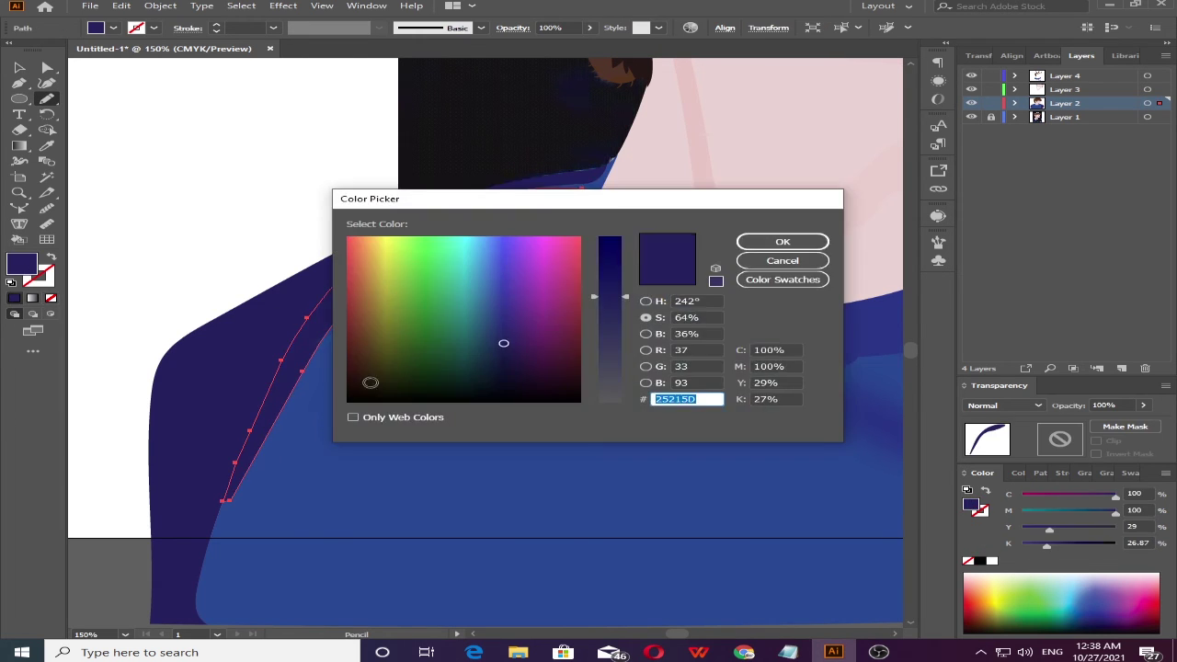
pyautogui.click(386, 403)
pyautogui.click(799, 242)
# - Apply a Gaussian Blur to the teal highlight shape
pyautogui.click(1016, 103)
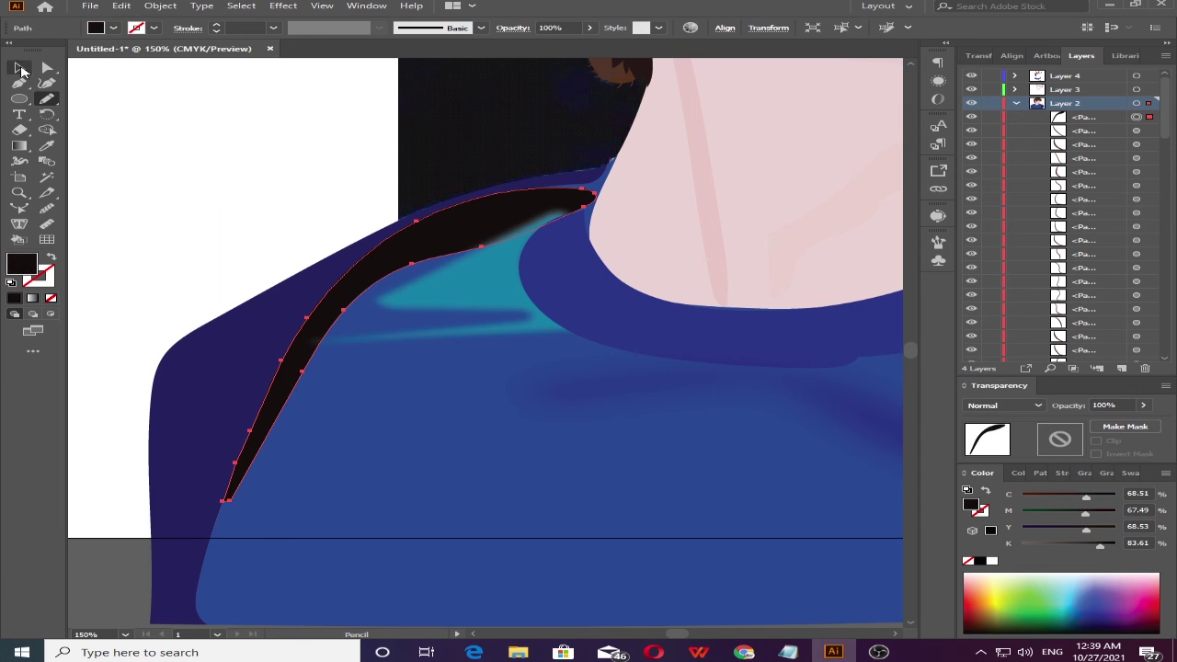
pyautogui.click(18, 68)
pyautogui.click(450, 299)
pyautogui.click(284, 5)
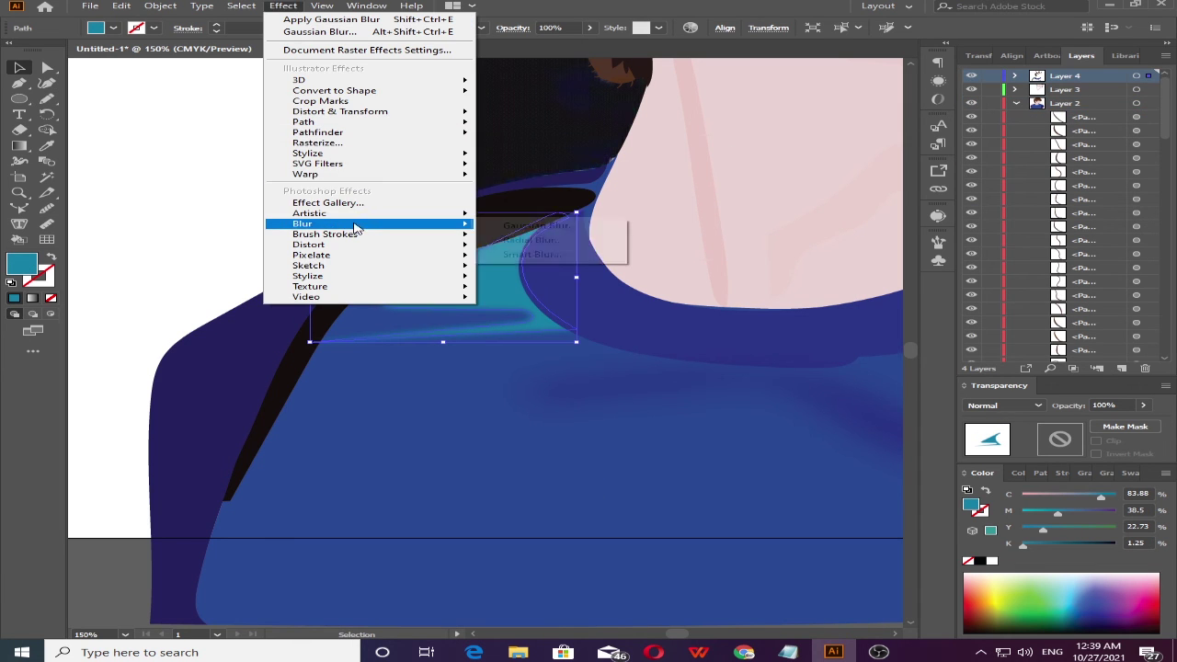
pyautogui.click(537, 225)
pyautogui.click(762, 347)
# - Blur the black shoulder shadow with a Gaussian Blur radius of 13 pixels
pyautogui.click(596, 198)
pyautogui.hotkey('alt', 'shift', 'ctrl', 'e')
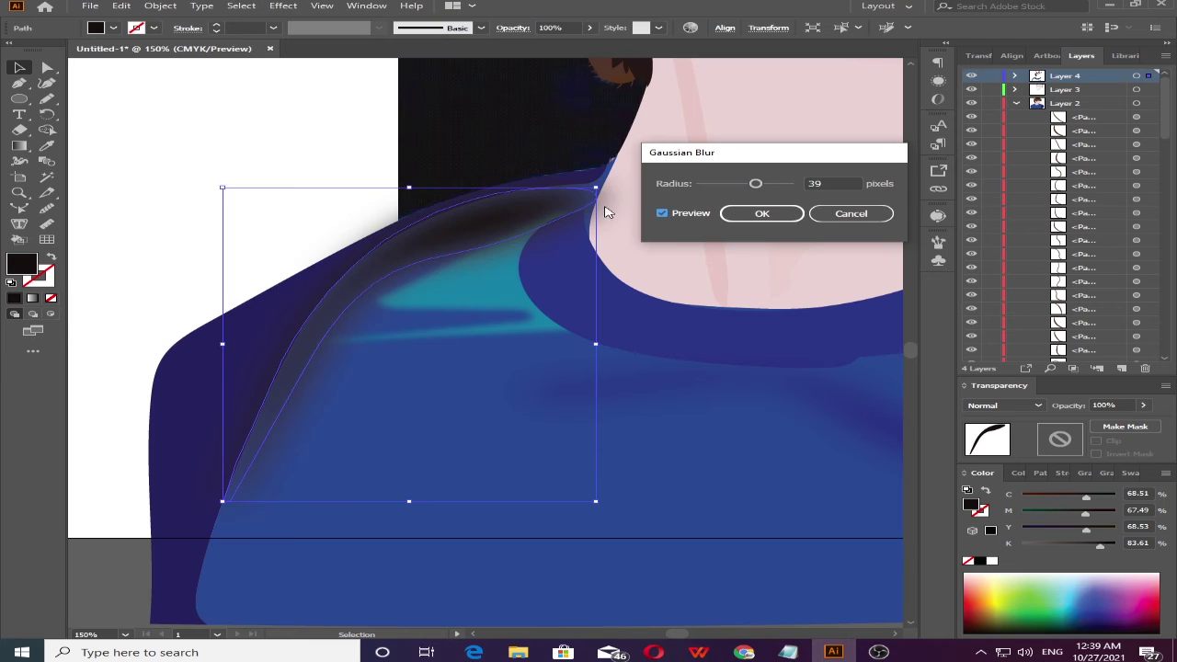
pyautogui.moveTo(755, 183); pyautogui.dragTo(741, 183)
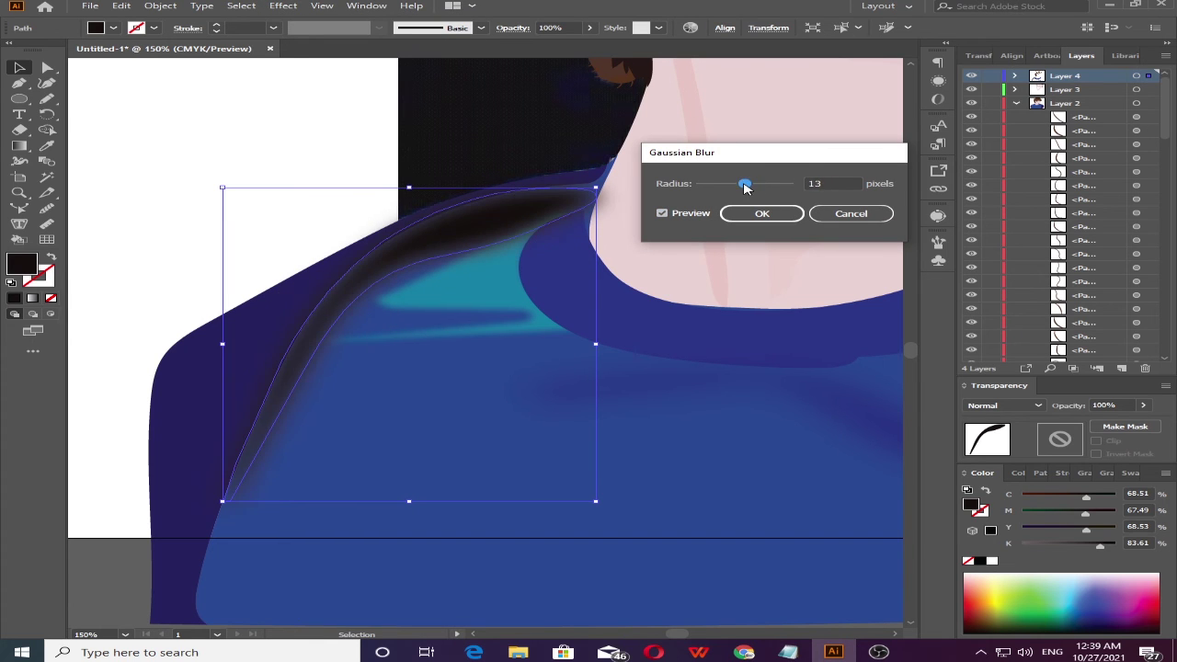
pyautogui.click(754, 216)
# - Set the left shoulder shadow to 78% opacity and select an anchor point on it
pyautogui.press('7')
pyautogui.press('8')
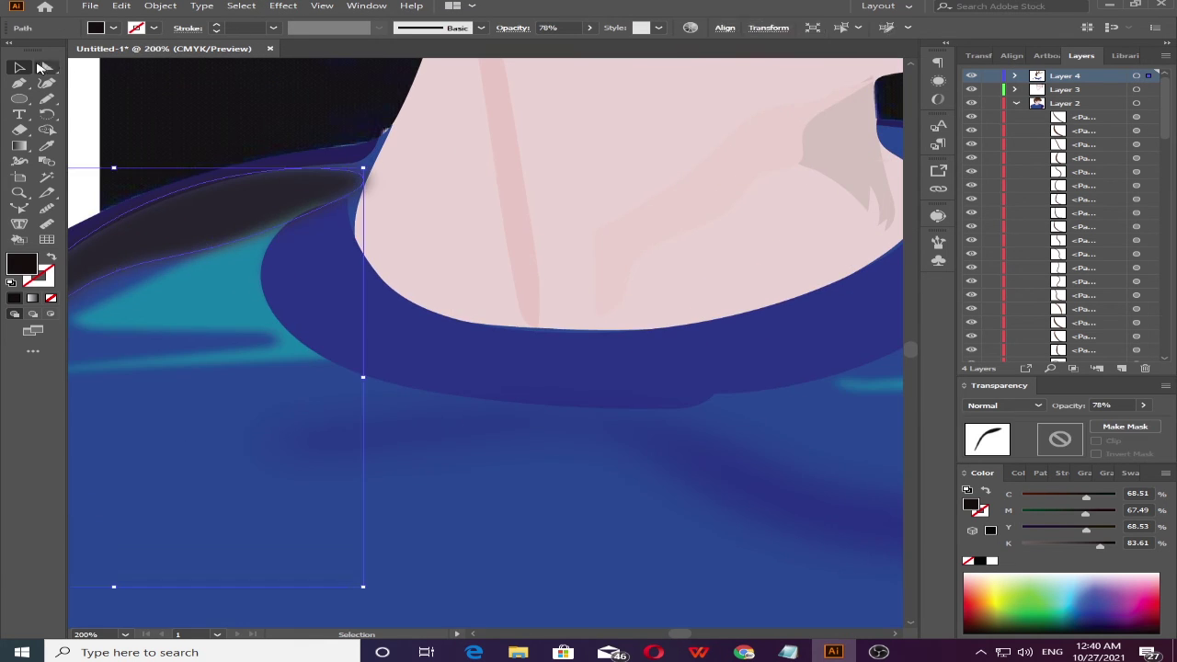
pyautogui.click(40, 68)
pyautogui.click(361, 170)
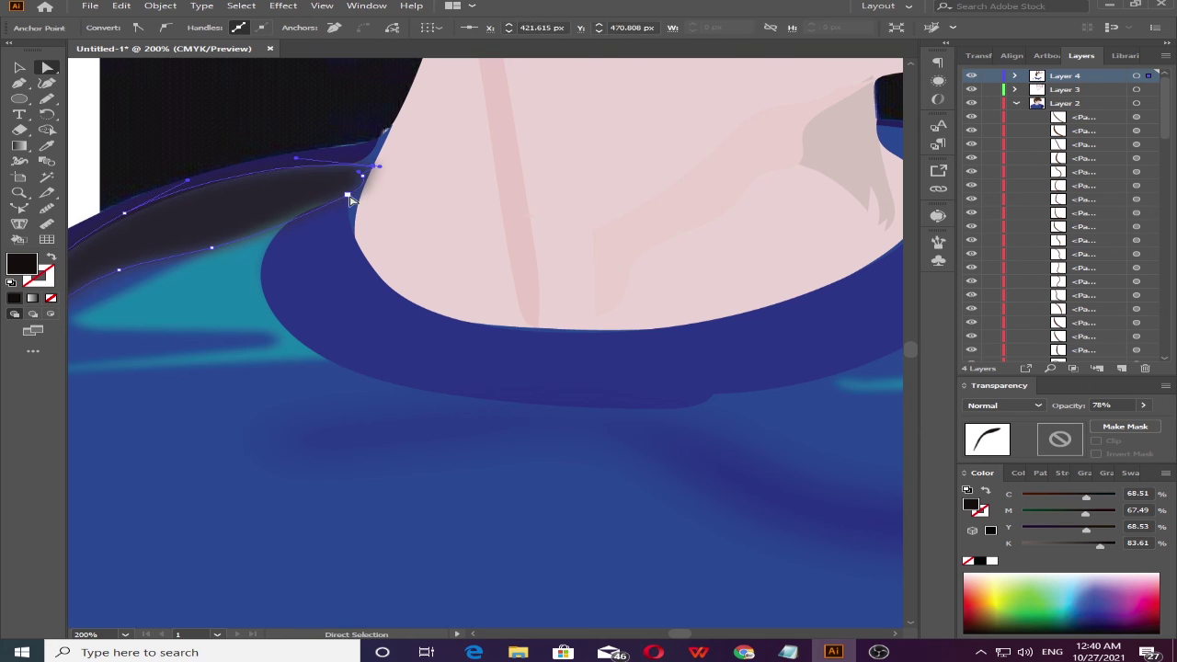
# - Draw a right-shoulder shadow stroke and give it a 13-pixel Gaussian Blur
pyautogui.scroll(-4, 310, 168)
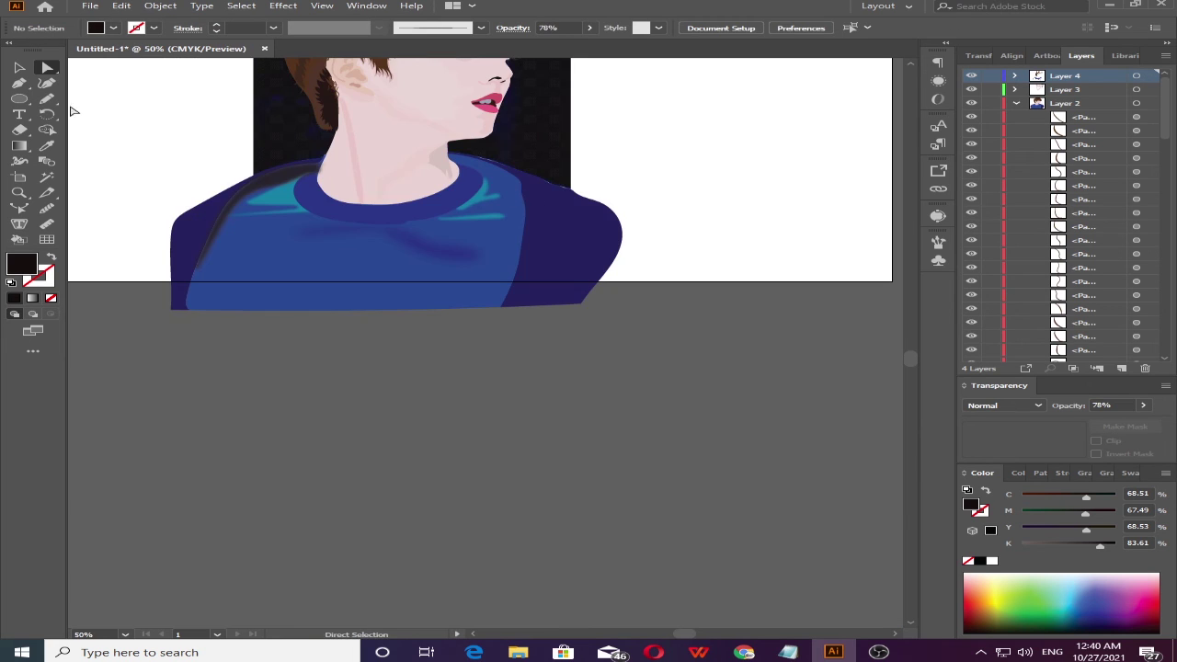
pyautogui.press('n')
pyautogui.scroll(3, 520, 166)
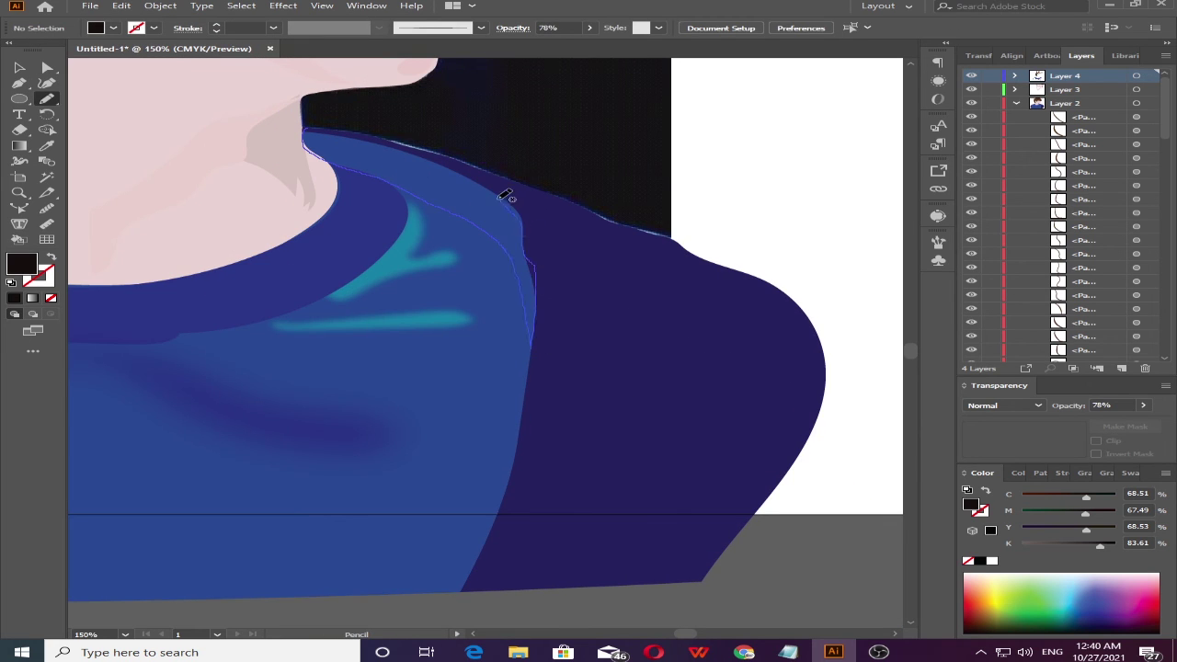
pyautogui.moveTo(505, 196); pyautogui.dragTo(318, 132)
pyautogui.click(283, 6)
pyautogui.click(515, 215)
pyautogui.moveTo(717, 184); pyautogui.dragTo(745, 184)
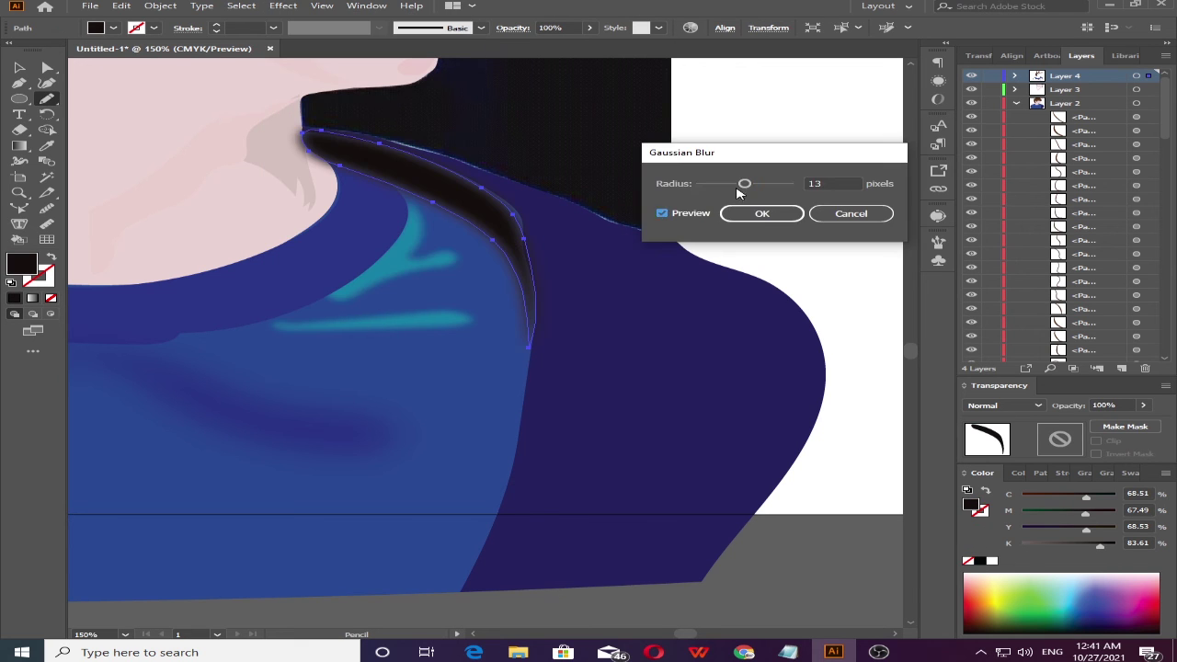
pyautogui.click(762, 213)
# - Lower the right shoulder shadow's opacity to 71%
pyautogui.press('v')
pyautogui.press('7')
pyautogui.press('1')
pyautogui.scroll(-4, 684, 199)
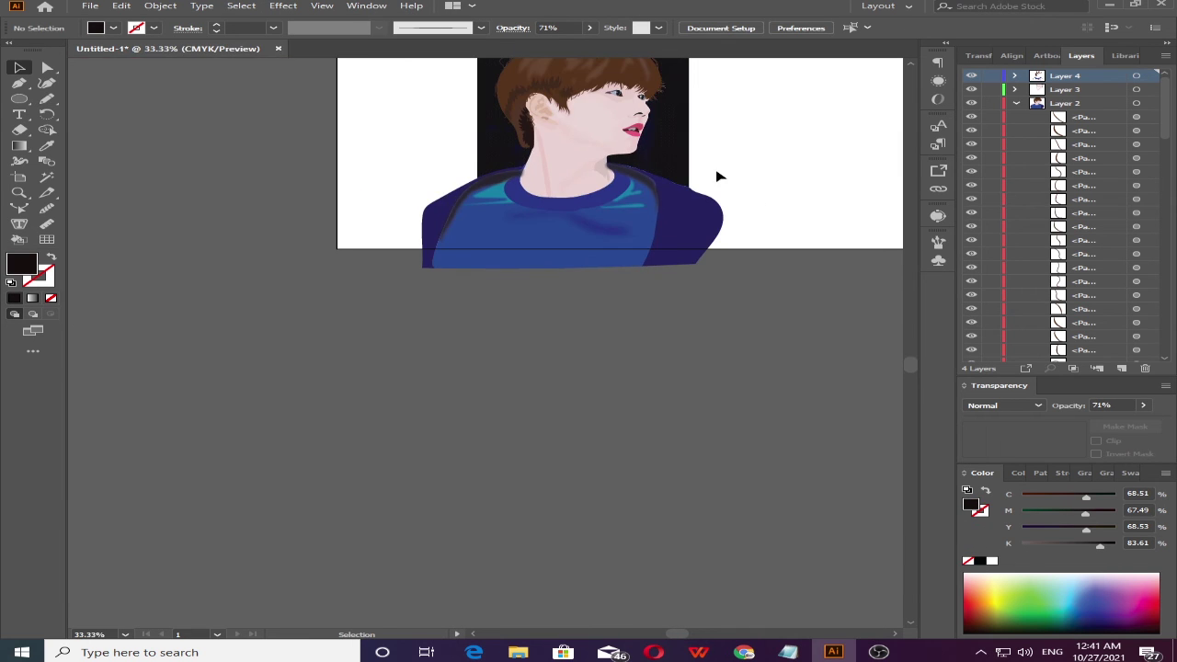
# - Draw a shading shape near the shirt's hem and fill it blue
pyautogui.press('n')
pyautogui.scroll(2, 521, 258)
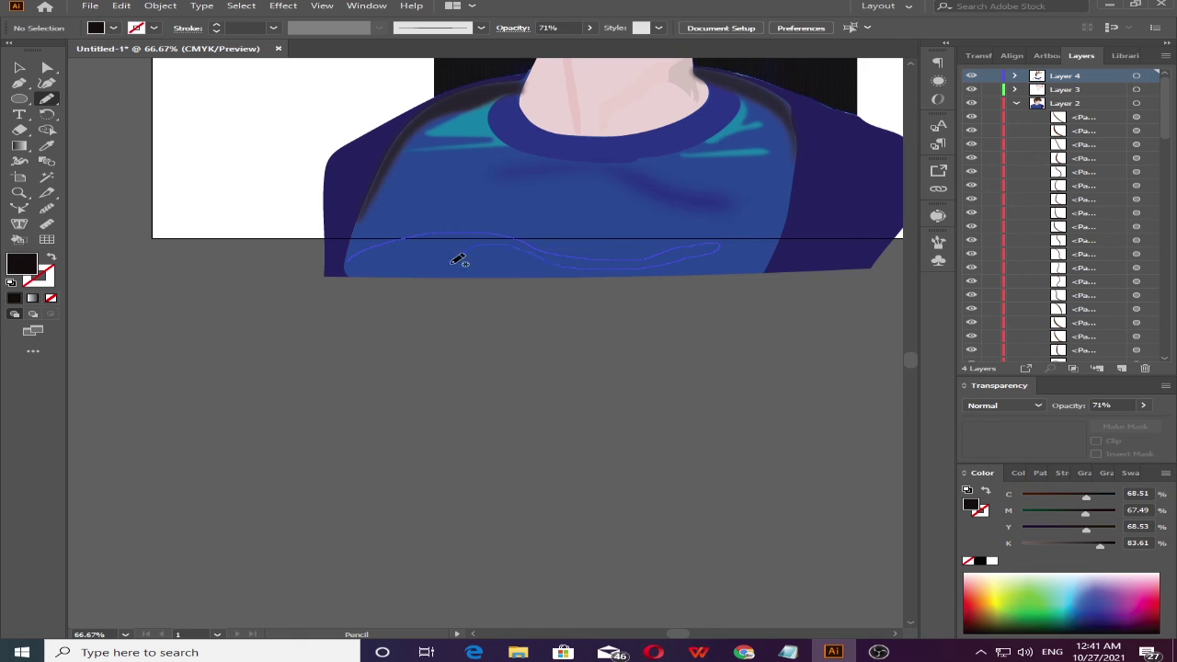
pyautogui.moveTo(458, 260); pyautogui.dragTo(349, 268)
pyautogui.press('i')
pyautogui.click(414, 262)
pyautogui.press('v')
# - Apply a Gaussian Blur to the hem shading and zoom out to the whole portrait
pyautogui.click(283, 5)
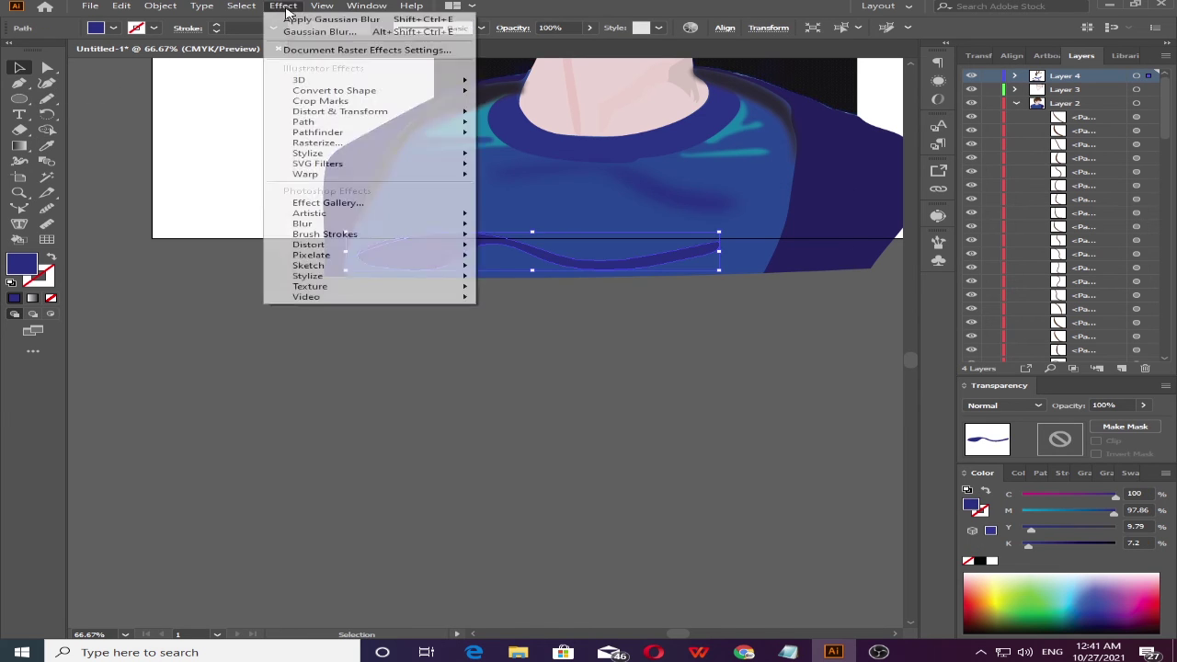
pyautogui.click(318, 31)
pyautogui.click(760, 214)
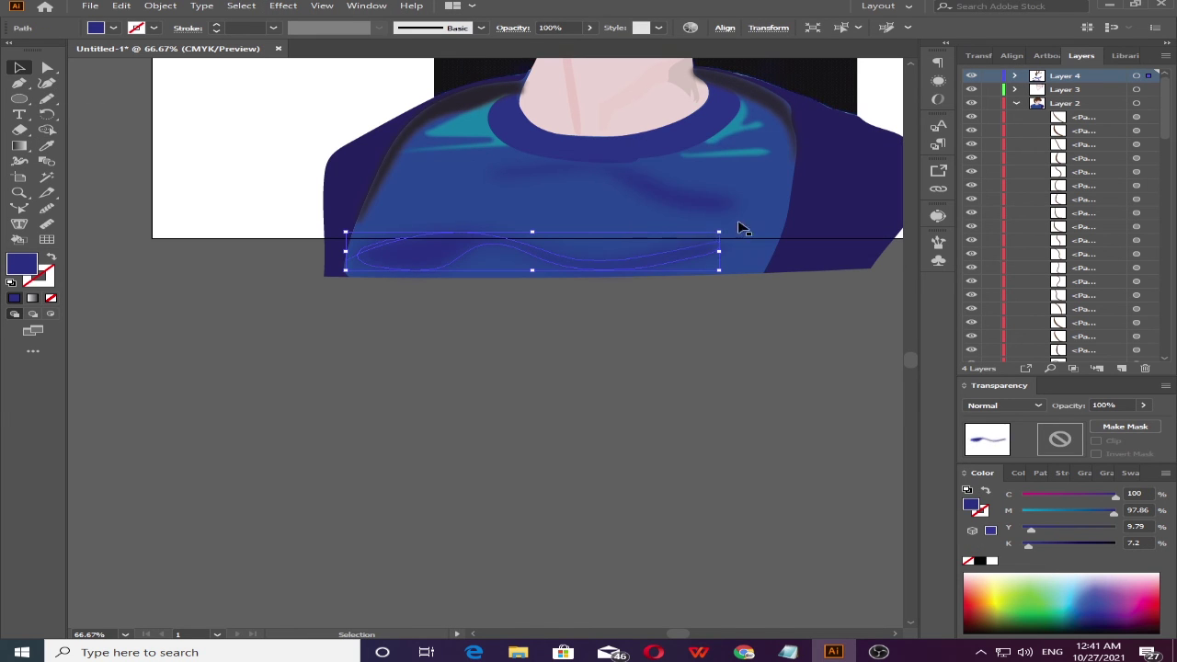
pyautogui.click(755, 423)
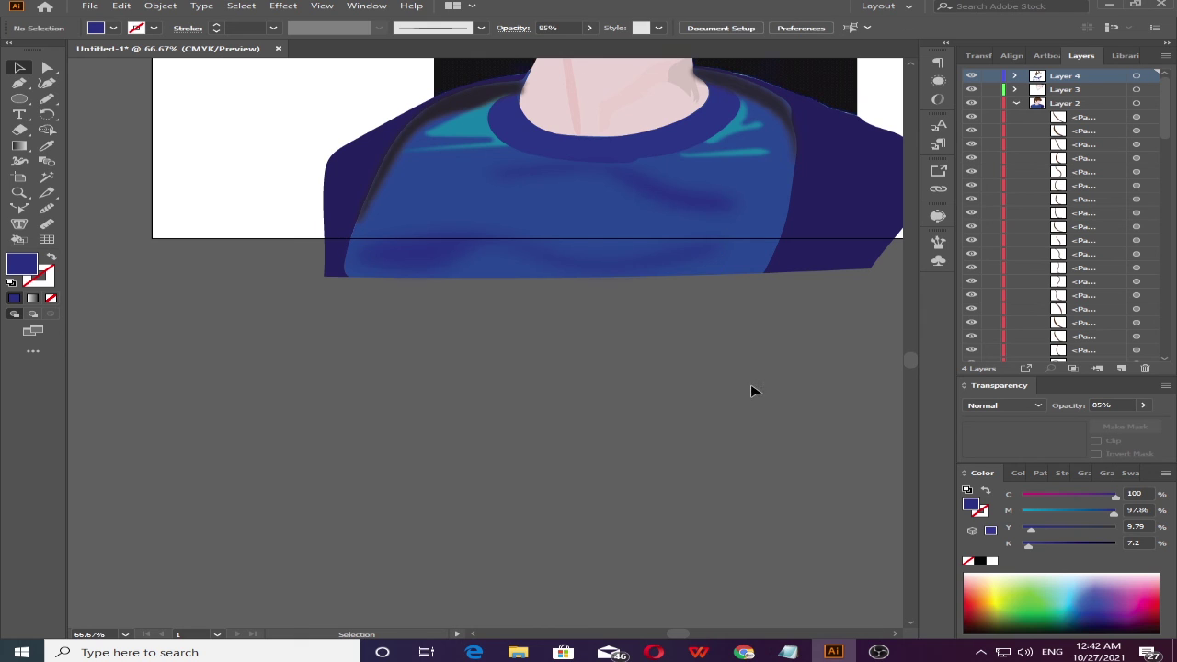
pyautogui.hotkey('ctrl', '-')
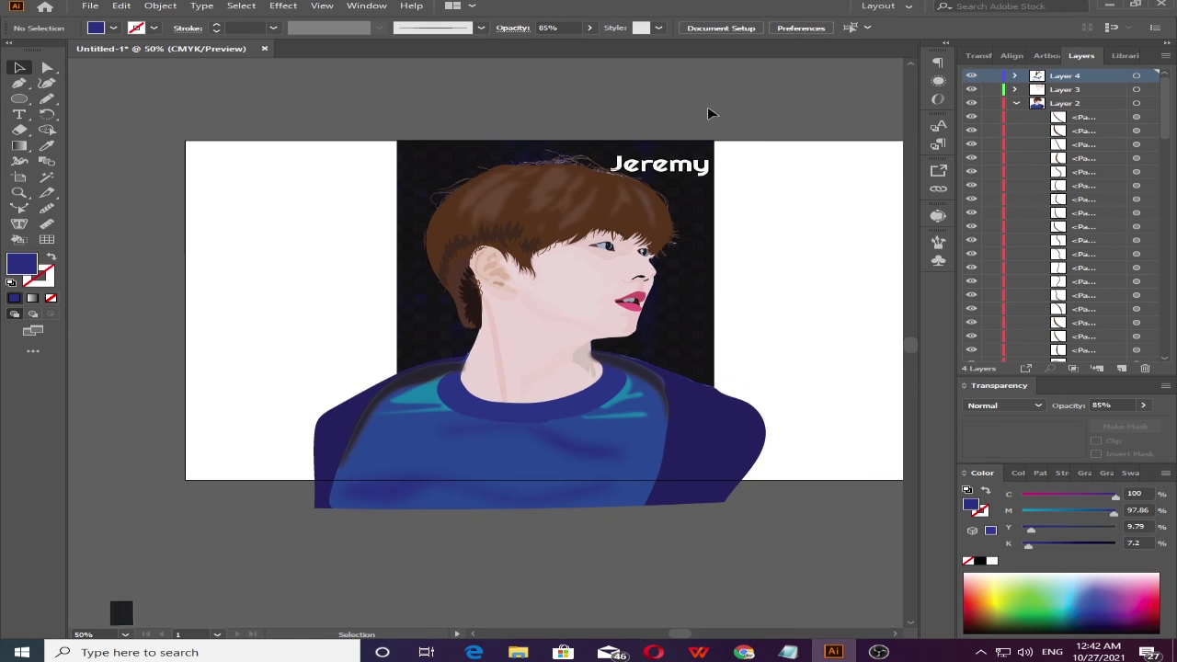
# - Type 'Jeremy' above the artboard and set it in a script font
pyautogui.click(234, 109)
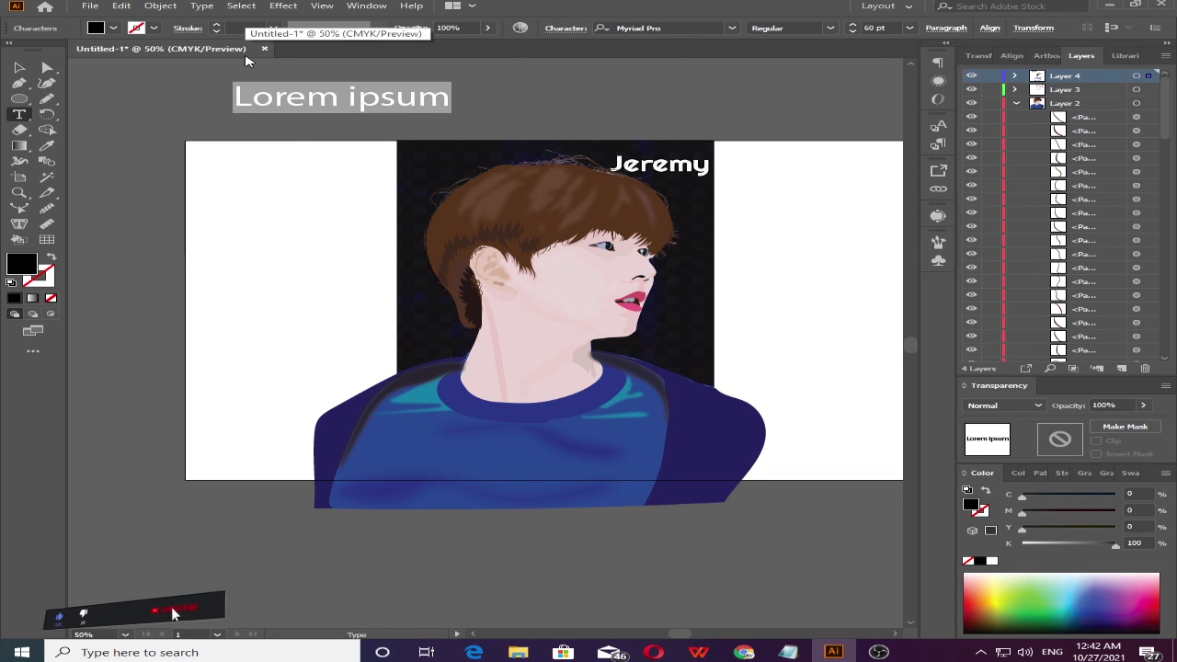
pyautogui.press('BackSpace')
pyautogui.write('Jeremy')
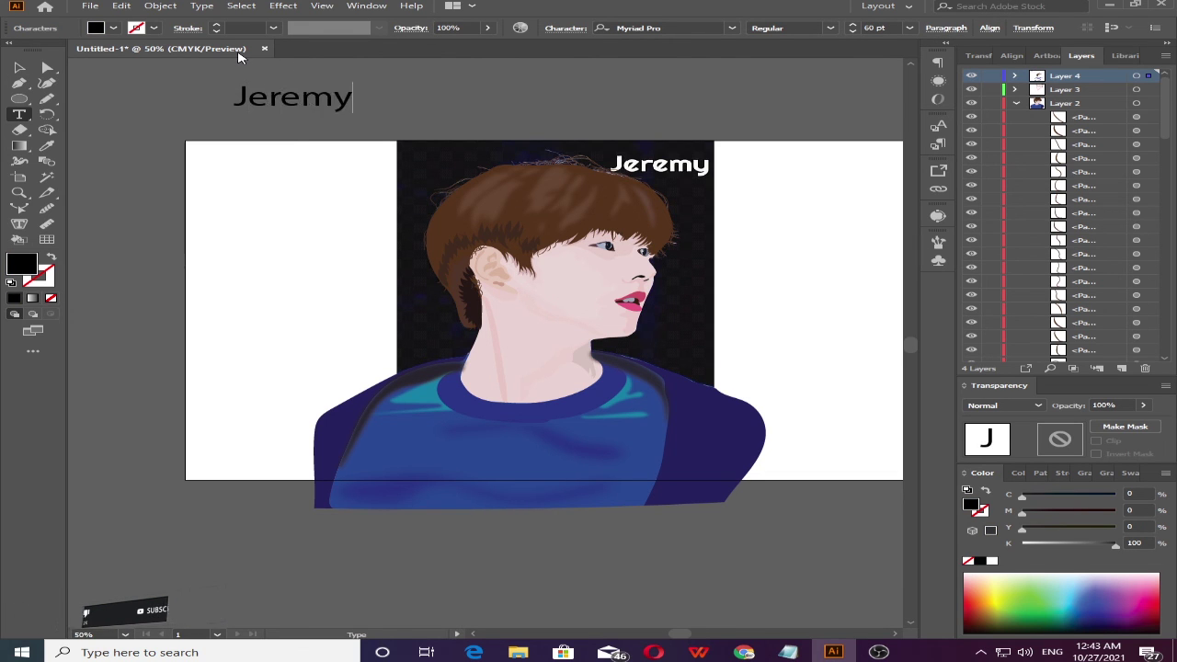
pyautogui.hotkey('ctrl', 'a')
pyautogui.click(733, 28)
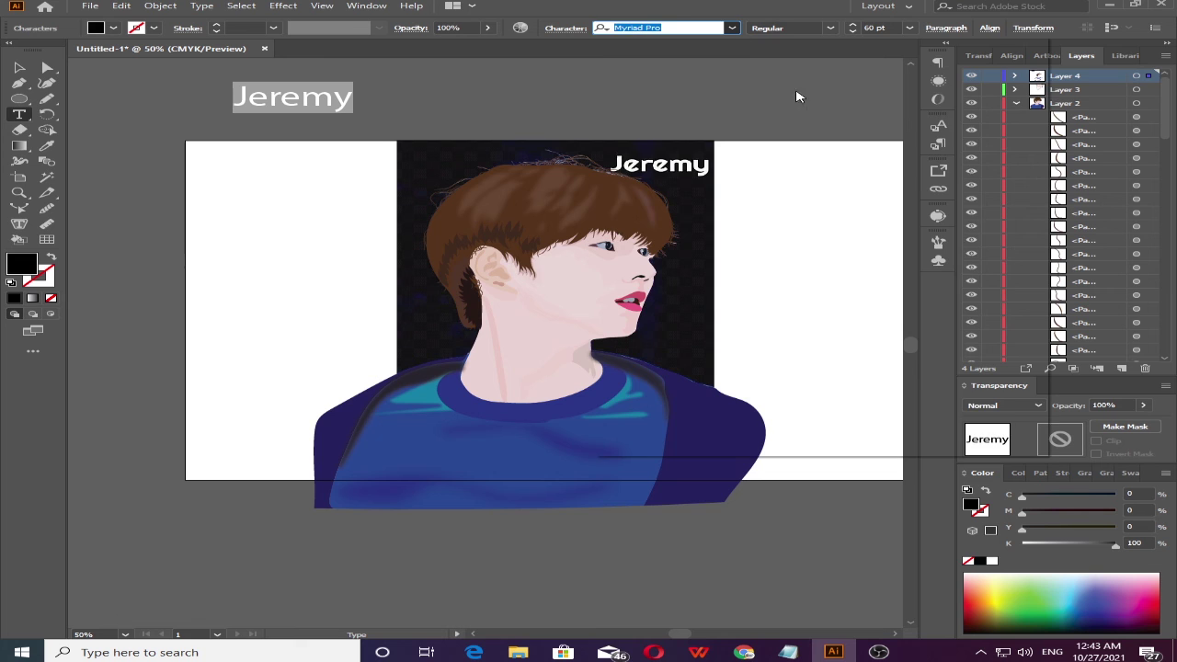
pyautogui.scroll(-3, 874, 307)
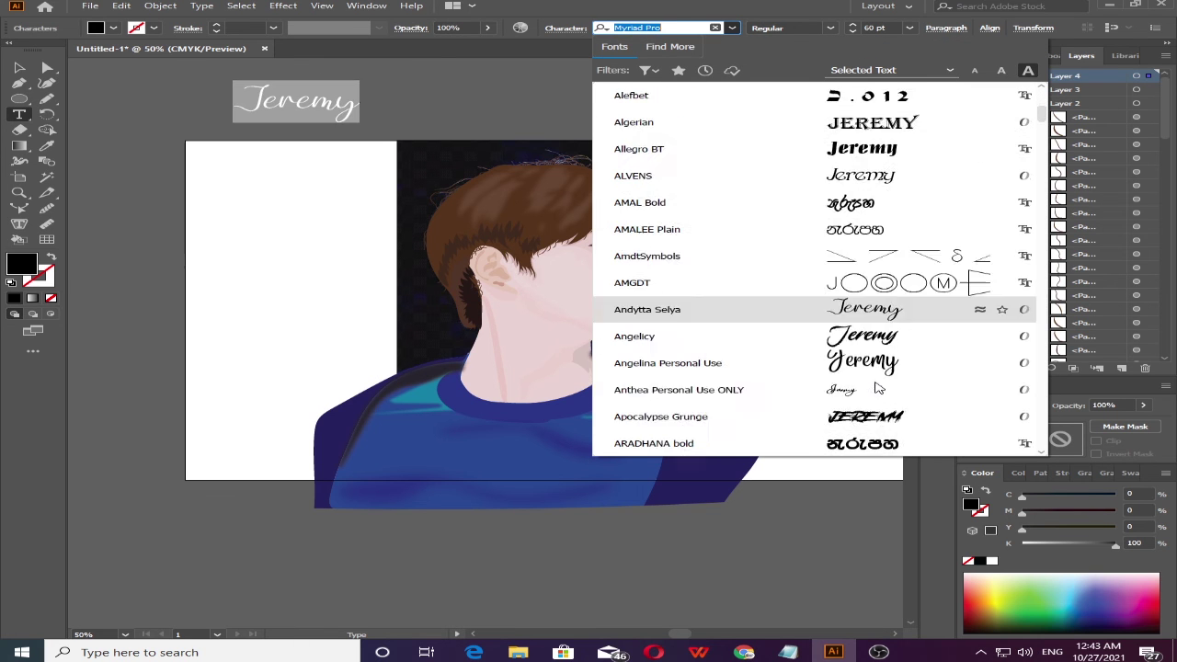
pyautogui.scroll(-1, 877, 261)
pyautogui.scroll(-3, 876, 258)
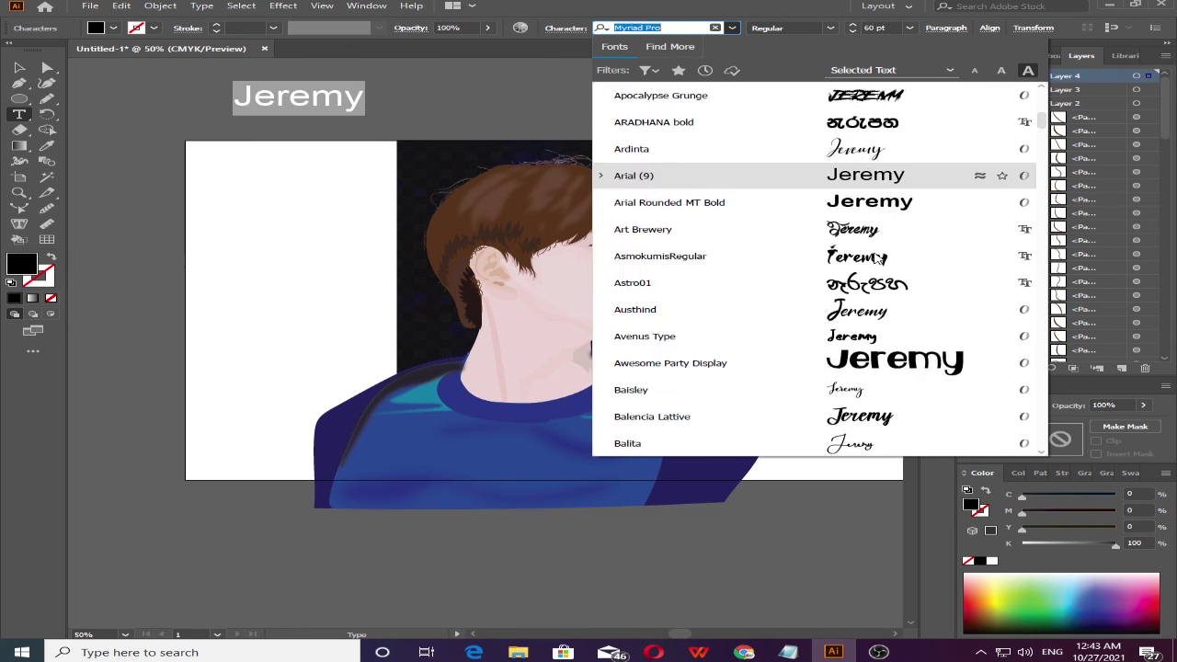
pyautogui.scroll(-4, 877, 258)
pyautogui.scroll(-2, 876, 258)
pyautogui.scroll(-1, 877, 258)
pyautogui.scroll(-6, 876, 258)
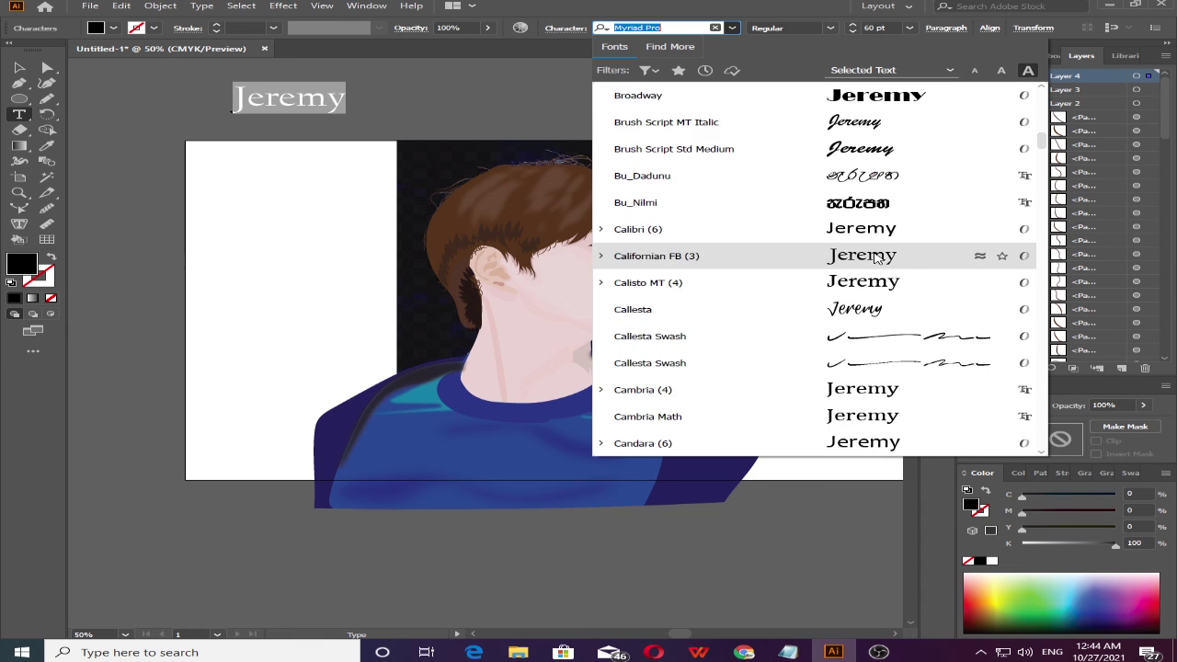
pyautogui.scroll(-6, 876, 259)
pyautogui.scroll(-2, 876, 258)
pyautogui.click(876, 258)
# - Fill the Jeremy text red, replacing an interim blue colour
pyautogui.click(18, 68)
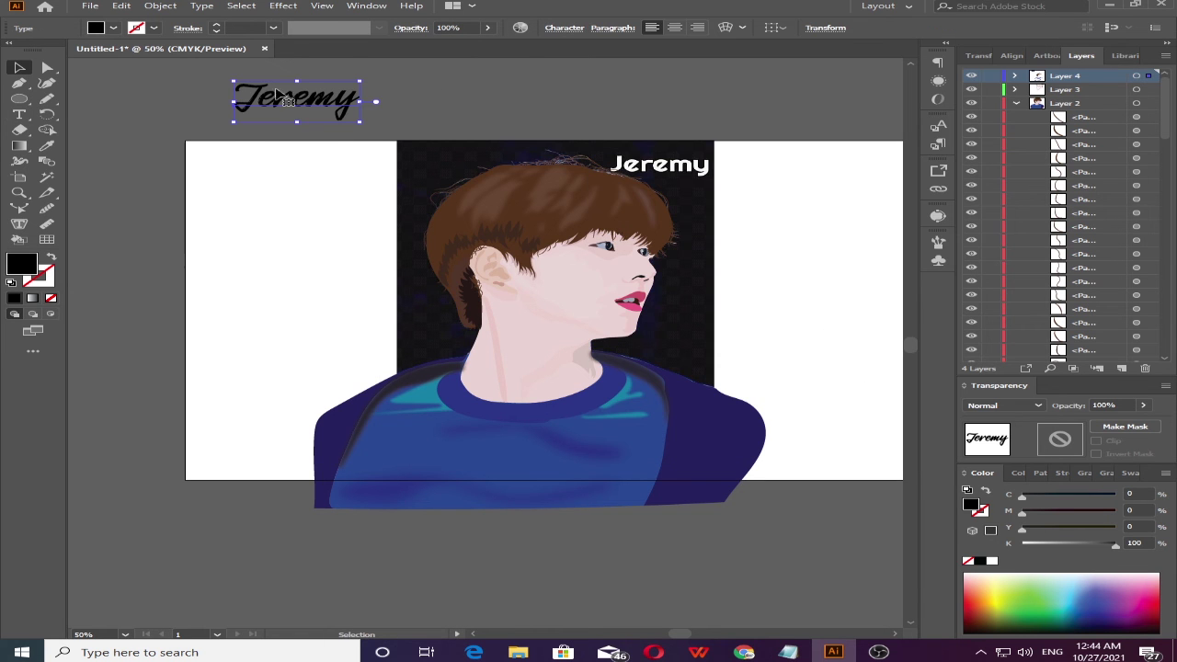
pyautogui.doubleClick(22, 264)
pyautogui.click(415, 255)
pyautogui.moveTo(415, 255); pyautogui.dragTo(505, 239)
pyautogui.moveTo(610, 384); pyautogui.dragTo(610, 241)
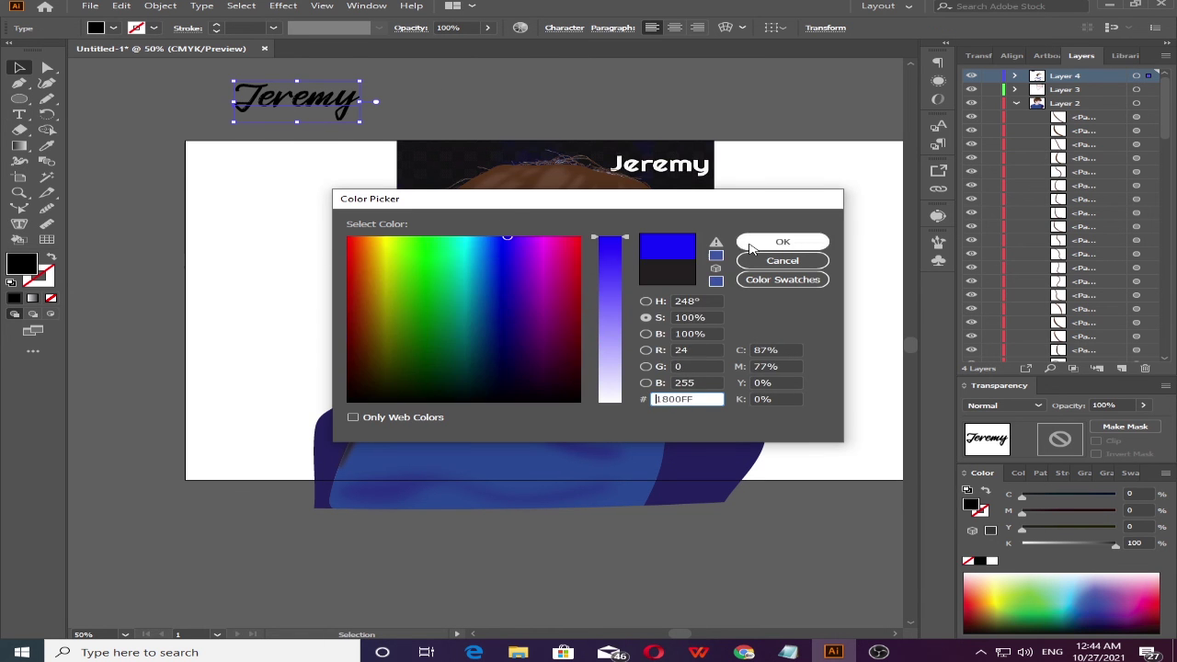
pyautogui.click(783, 241)
pyautogui.doubleClick(22, 264)
pyautogui.click(781, 241)
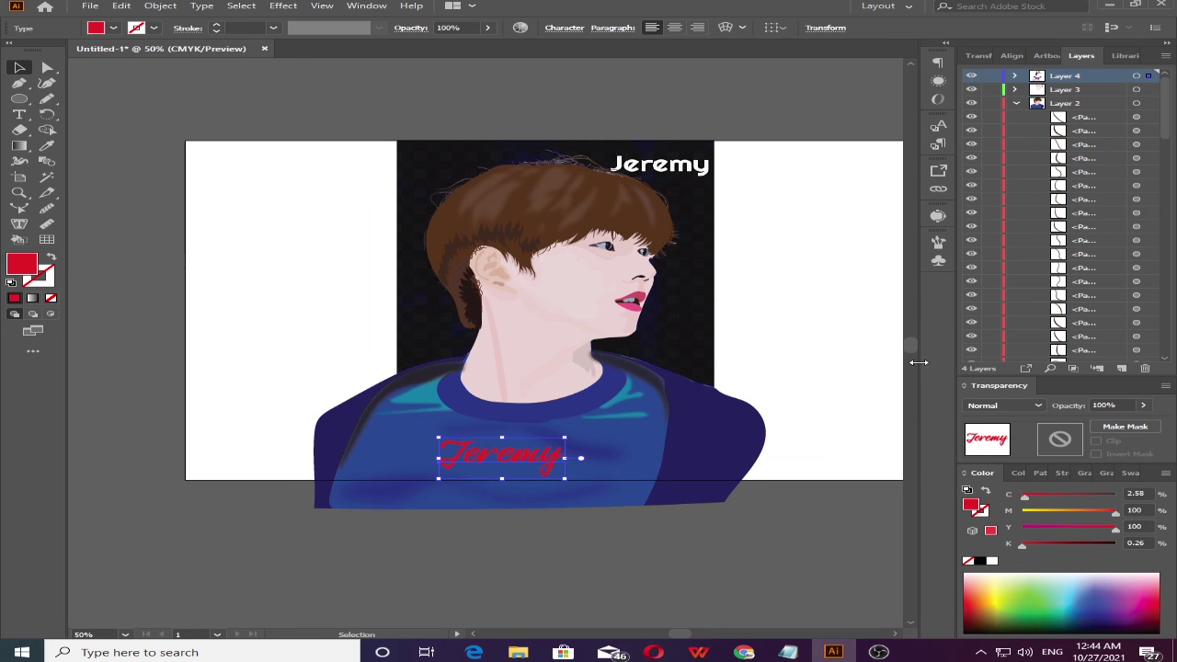
pyautogui.click(1005, 405)
# - Set the Jeremy text's blend mode to Overlay
pyautogui.click(1011, 190)
pyautogui.click(1006, 404)
pyautogui.click(998, 338)
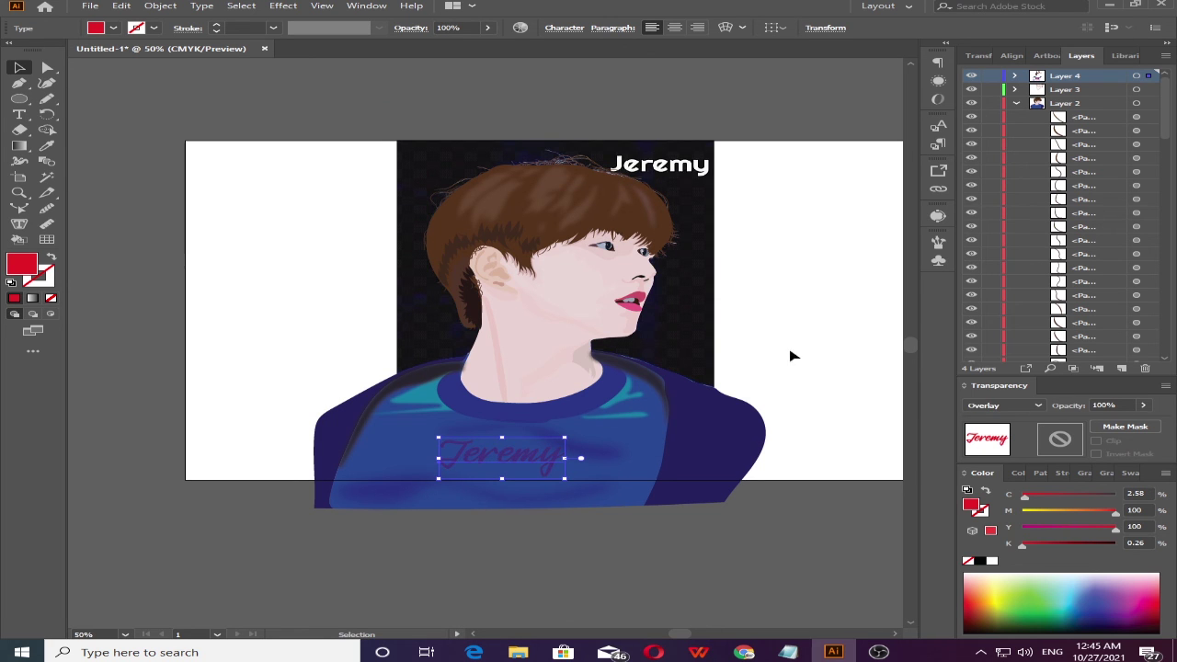
pyautogui.click(170, 98)
pyautogui.click(496, 460)
# - Convert Jeremy to outlines and slightly adjust the lettering's red shade
pyautogui.hotkey('ctrl', 'shift', 'o')
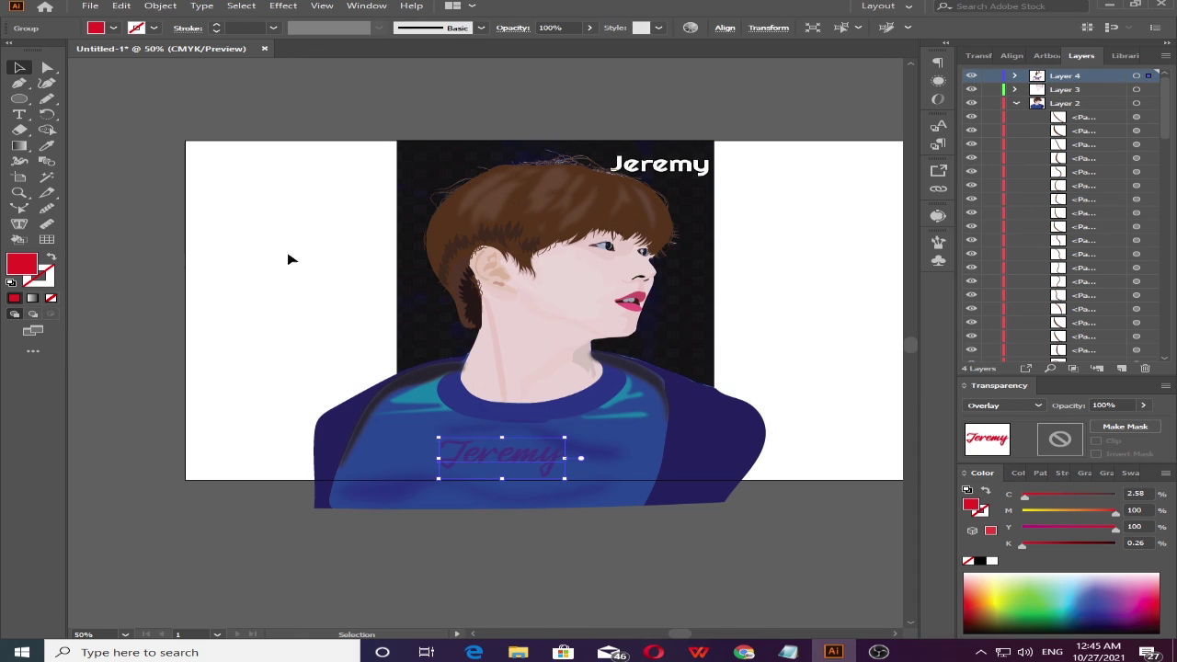
pyautogui.click(115, 176)
pyautogui.click(508, 461)
pyautogui.click(232, 425)
pyautogui.click(470, 474)
pyautogui.doubleClick(21, 264)
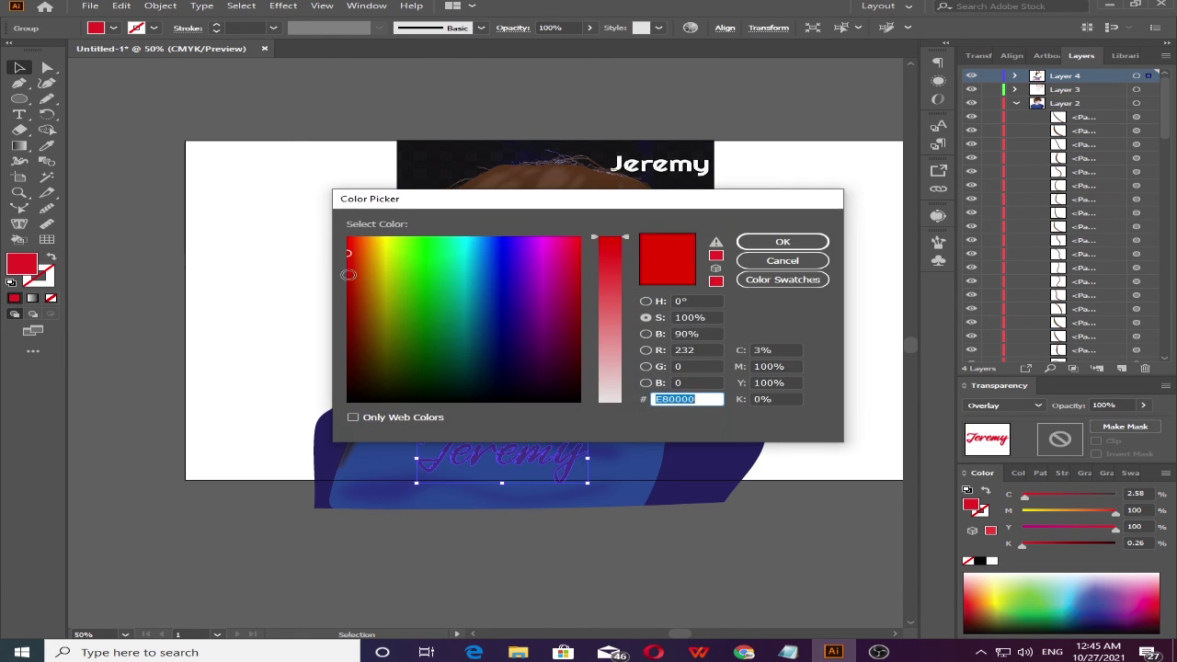
pyautogui.click(767, 242)
pyautogui.click(204, 267)
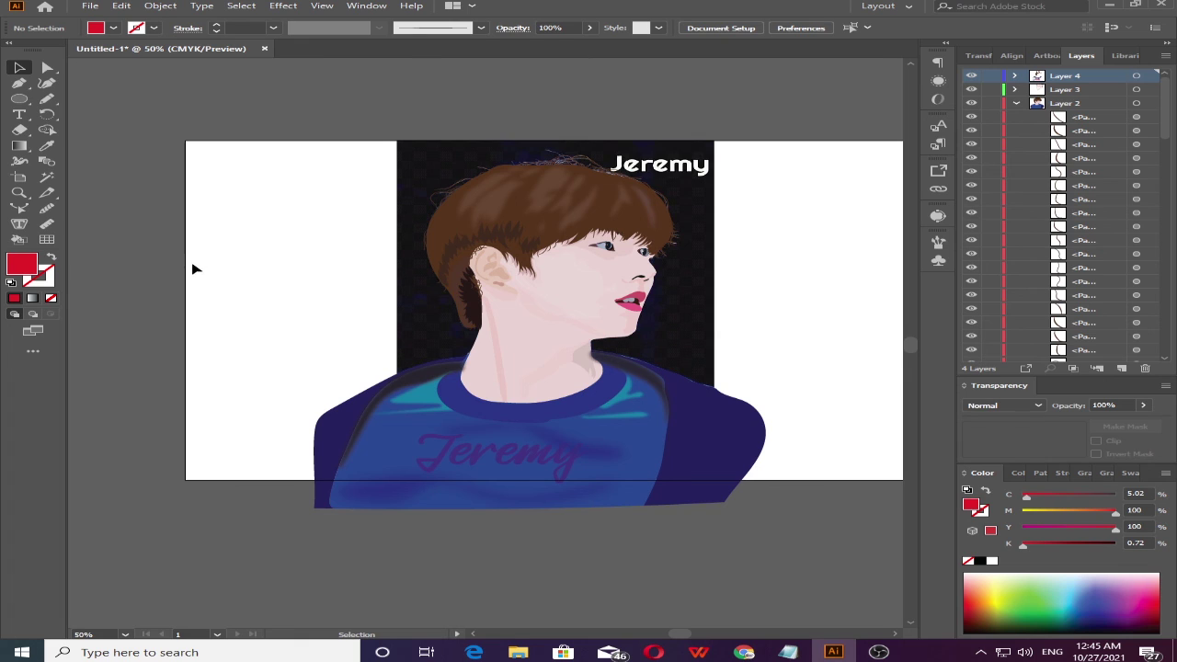
# - Hide Layer 1's dark background and title, and set the teal highlight to 48% opacity
pyautogui.click(1017, 103)
pyautogui.click(971, 117)
pyautogui.click(415, 398)
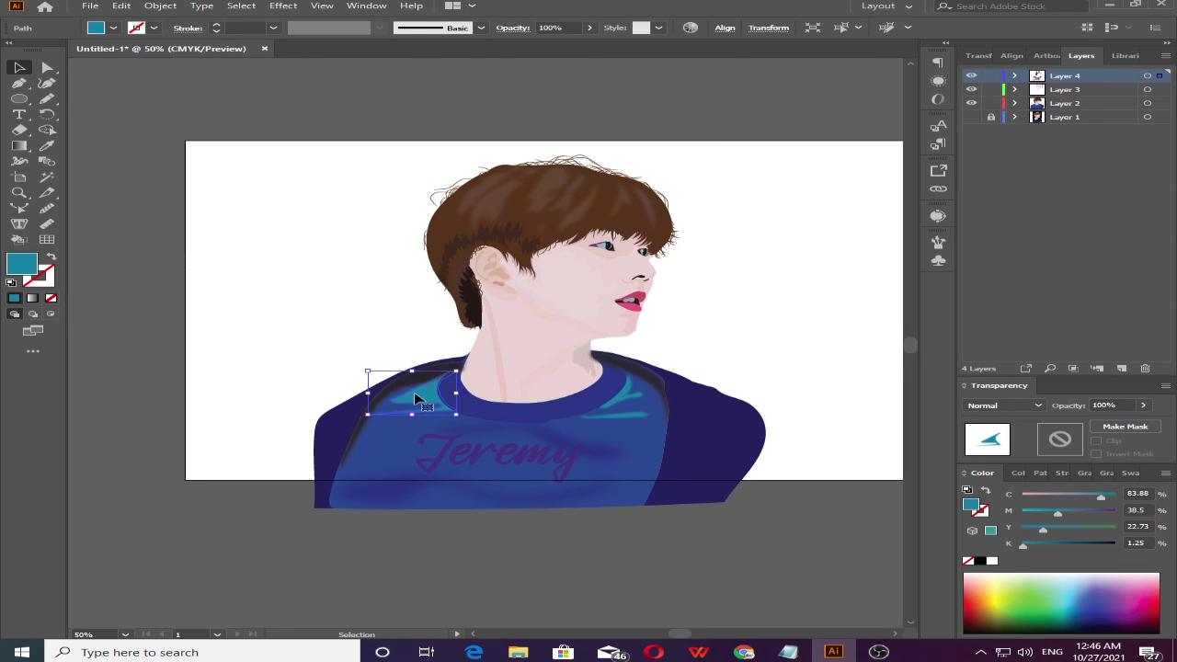
pyautogui.click(819, 340)
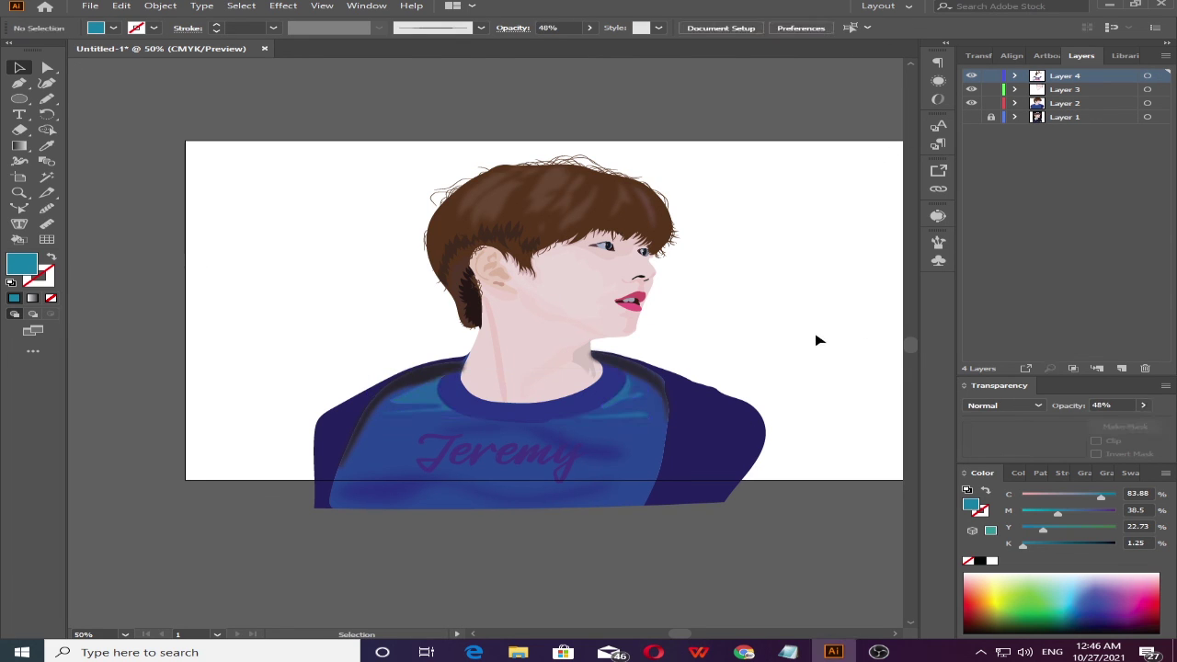
pyautogui.keyDown('alt'); pyautogui.scroll(3, 745, 358); pyautogui.keyUp('alt')
pyautogui.keyDown('alt'); pyautogui.scroll(-5, 741, 306); pyautogui.keyUp('alt')
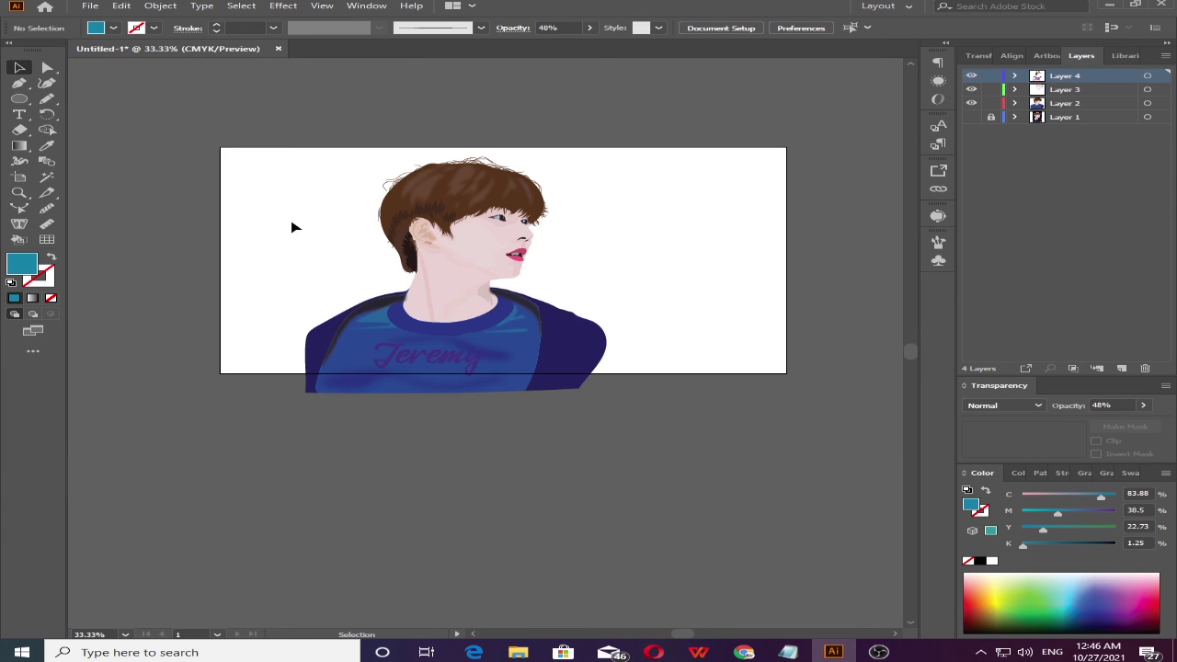